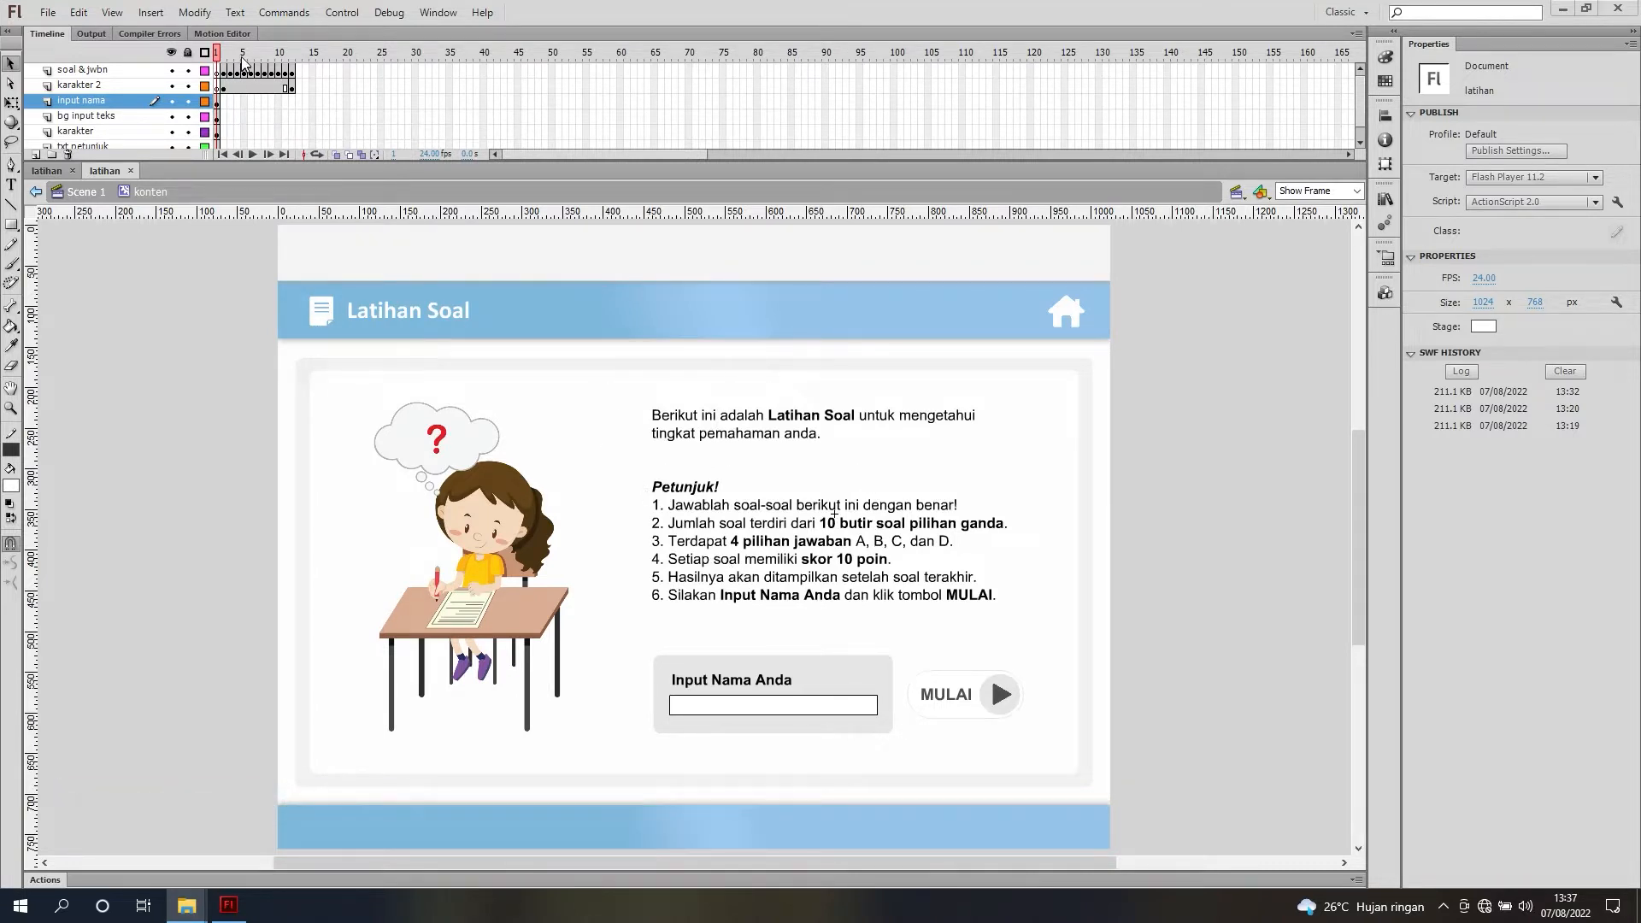
Step: Look through the quiz frames from the instructions to the score page, and test-play the movie from frame 1
drag(243, 56, 291, 57)
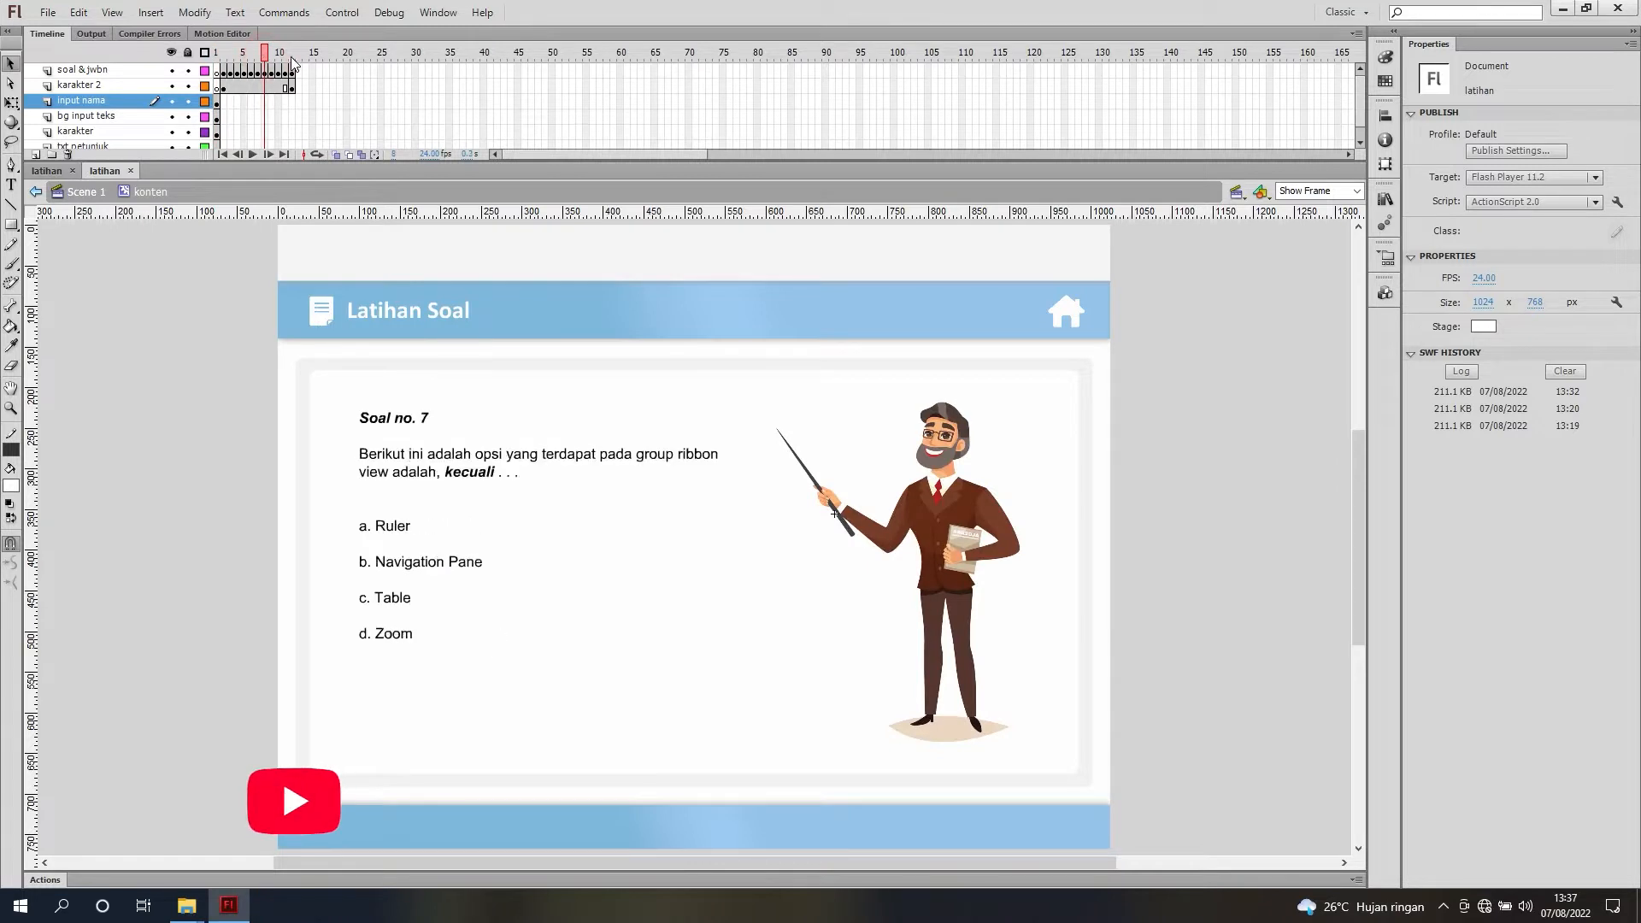
click(291, 54)
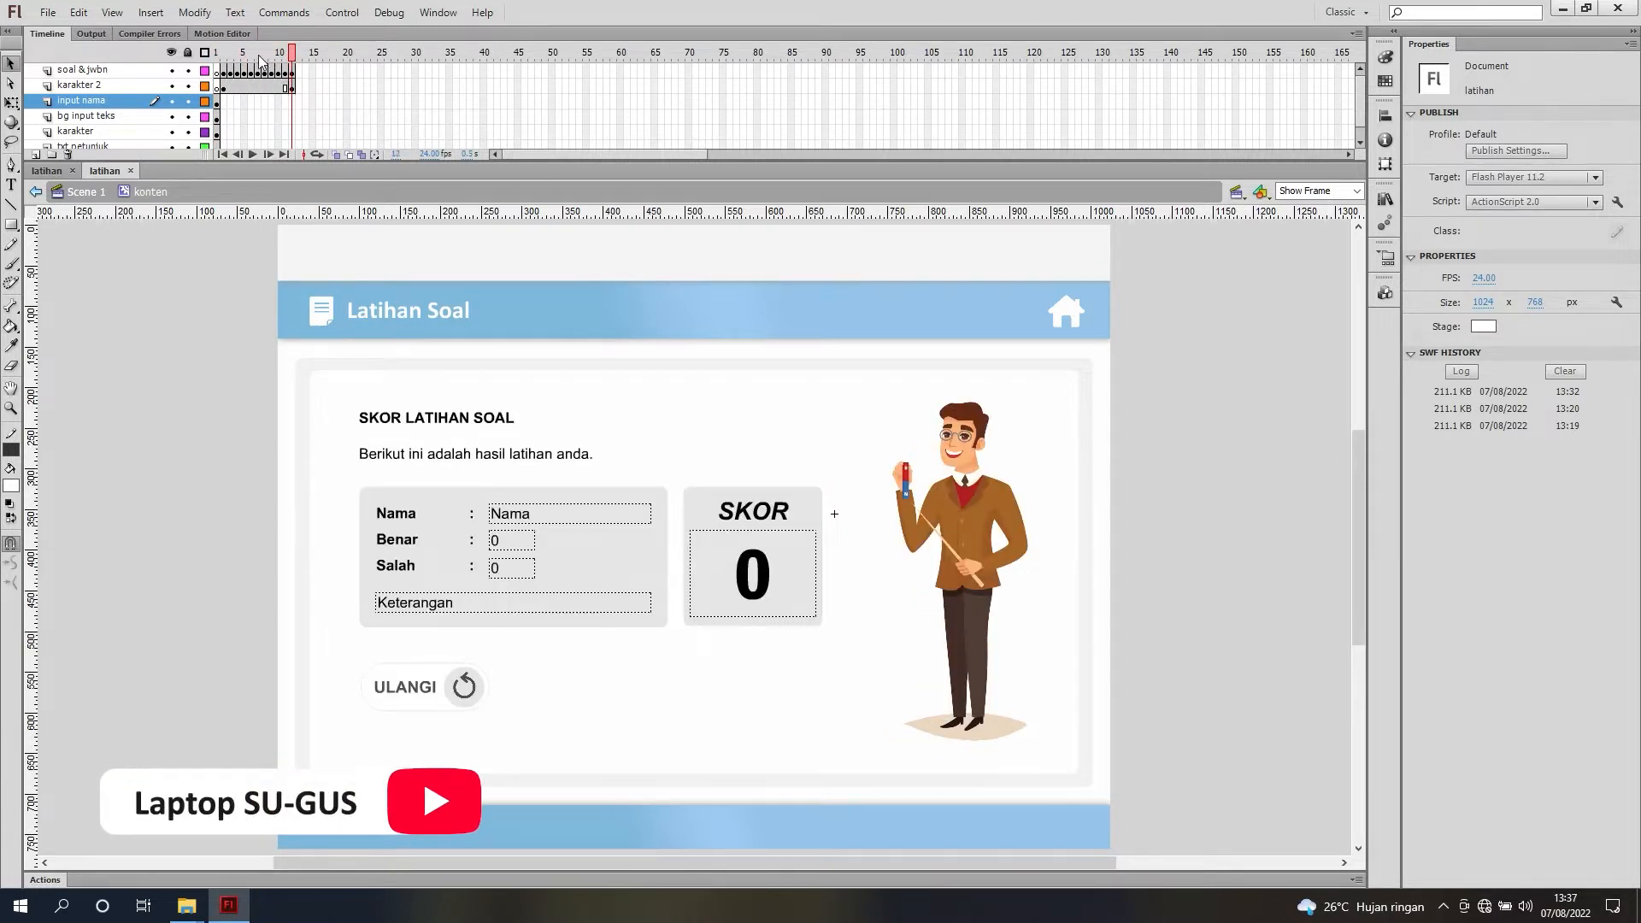
click(217, 54)
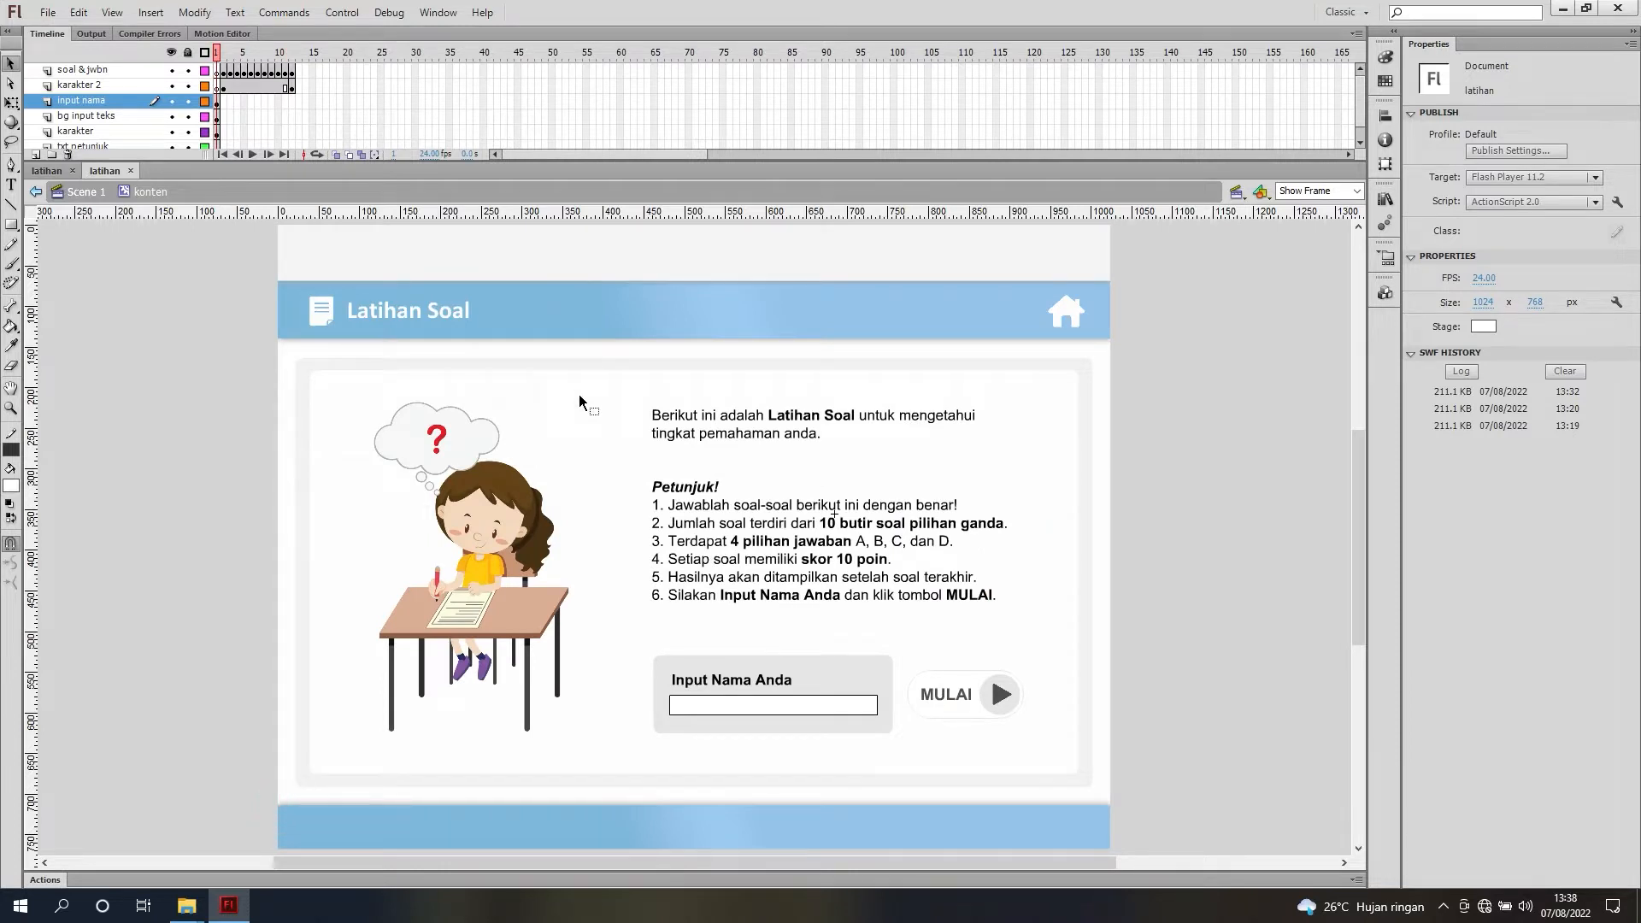
key(ctrl+Return)
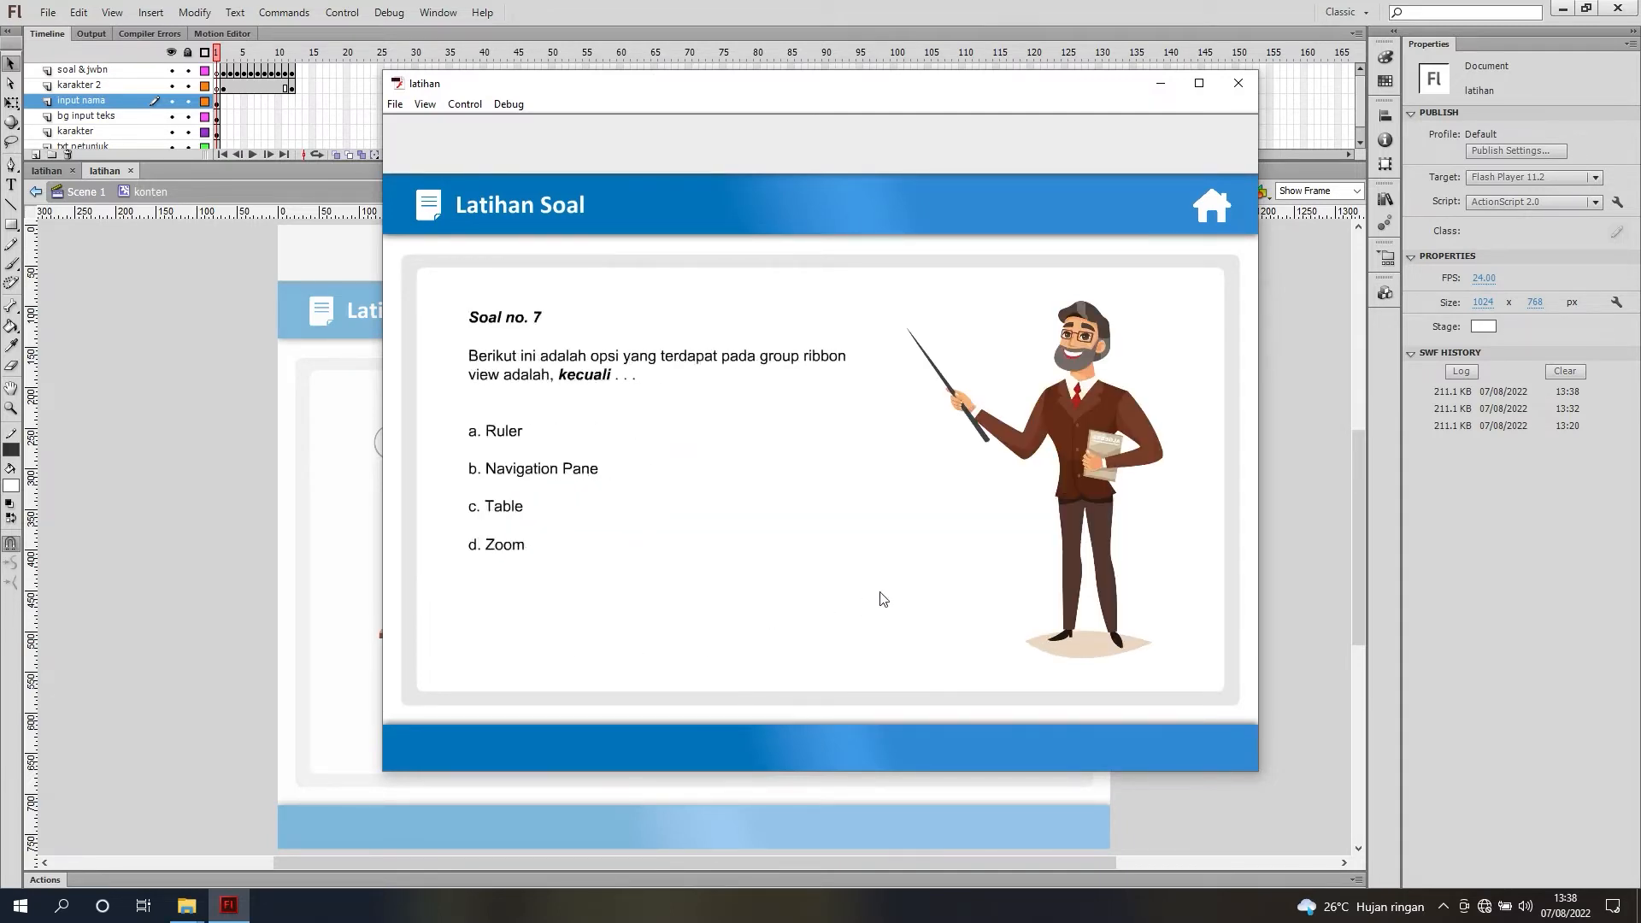
click(1235, 84)
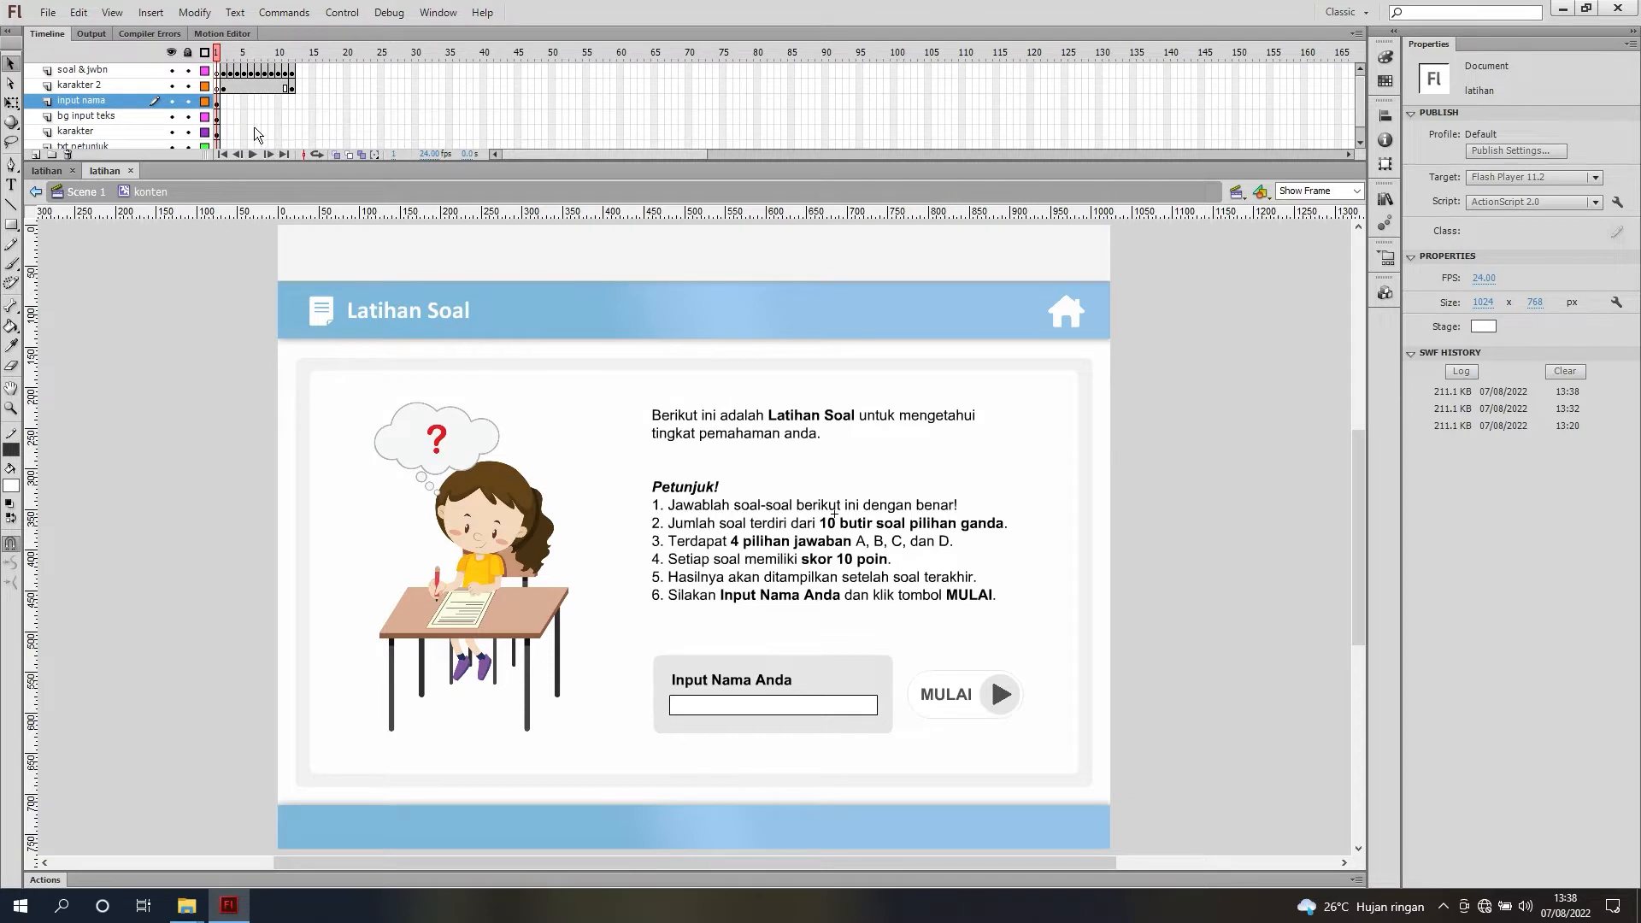
Step: Review the question frames starting at Soal no. 1 and the score frame, and return to the opening frame
click(223, 53)
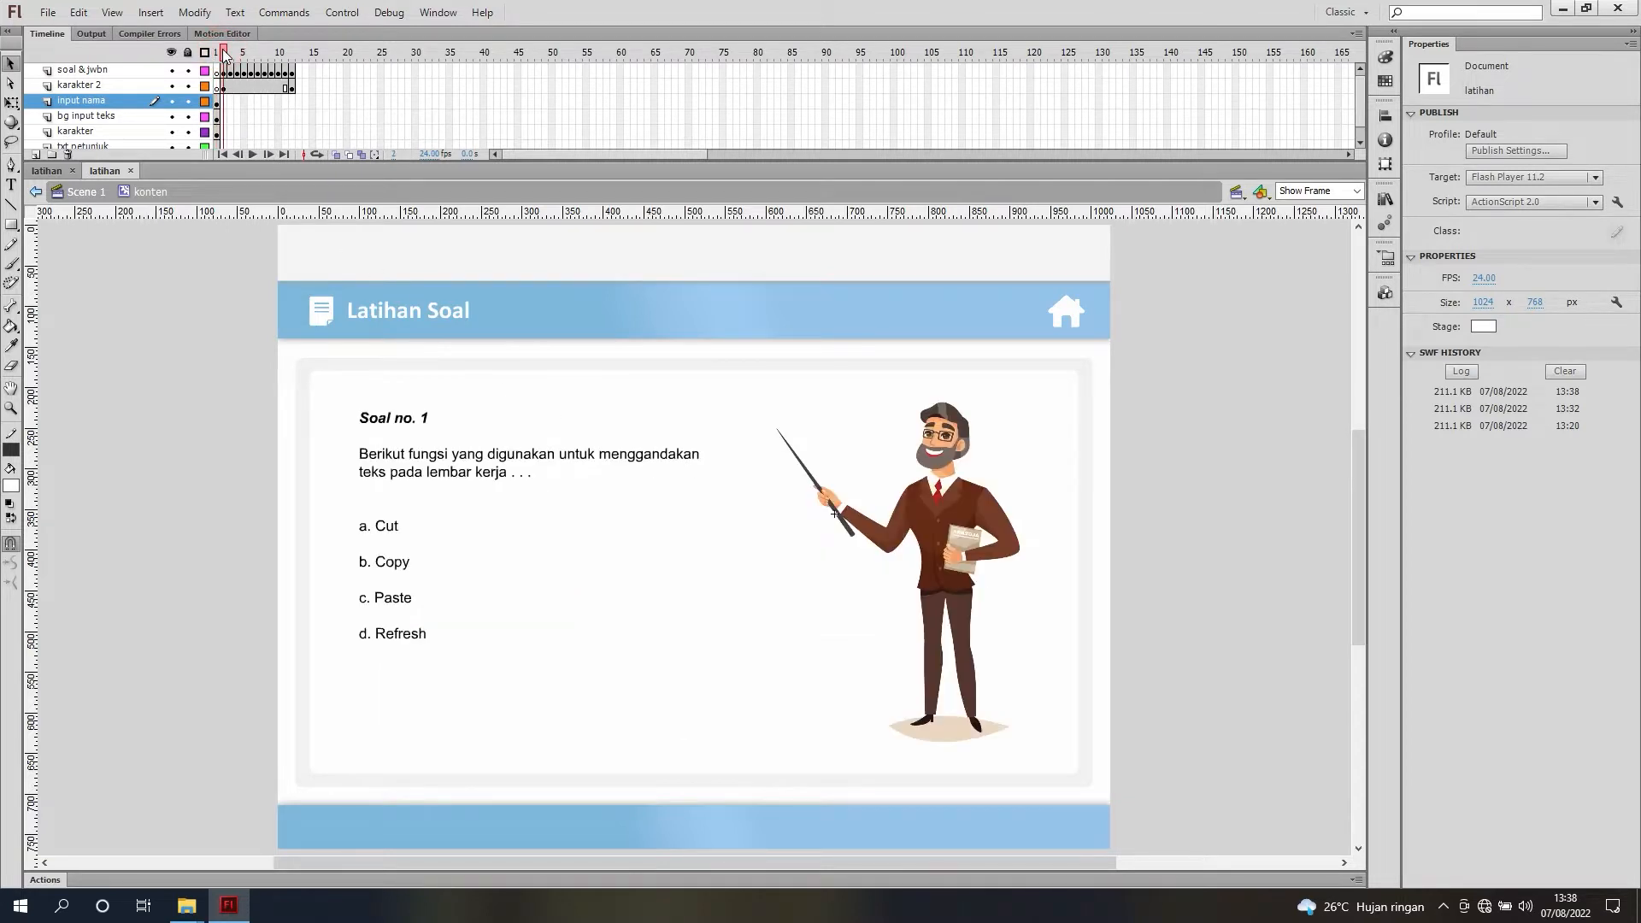
drag(224, 53, 265, 53)
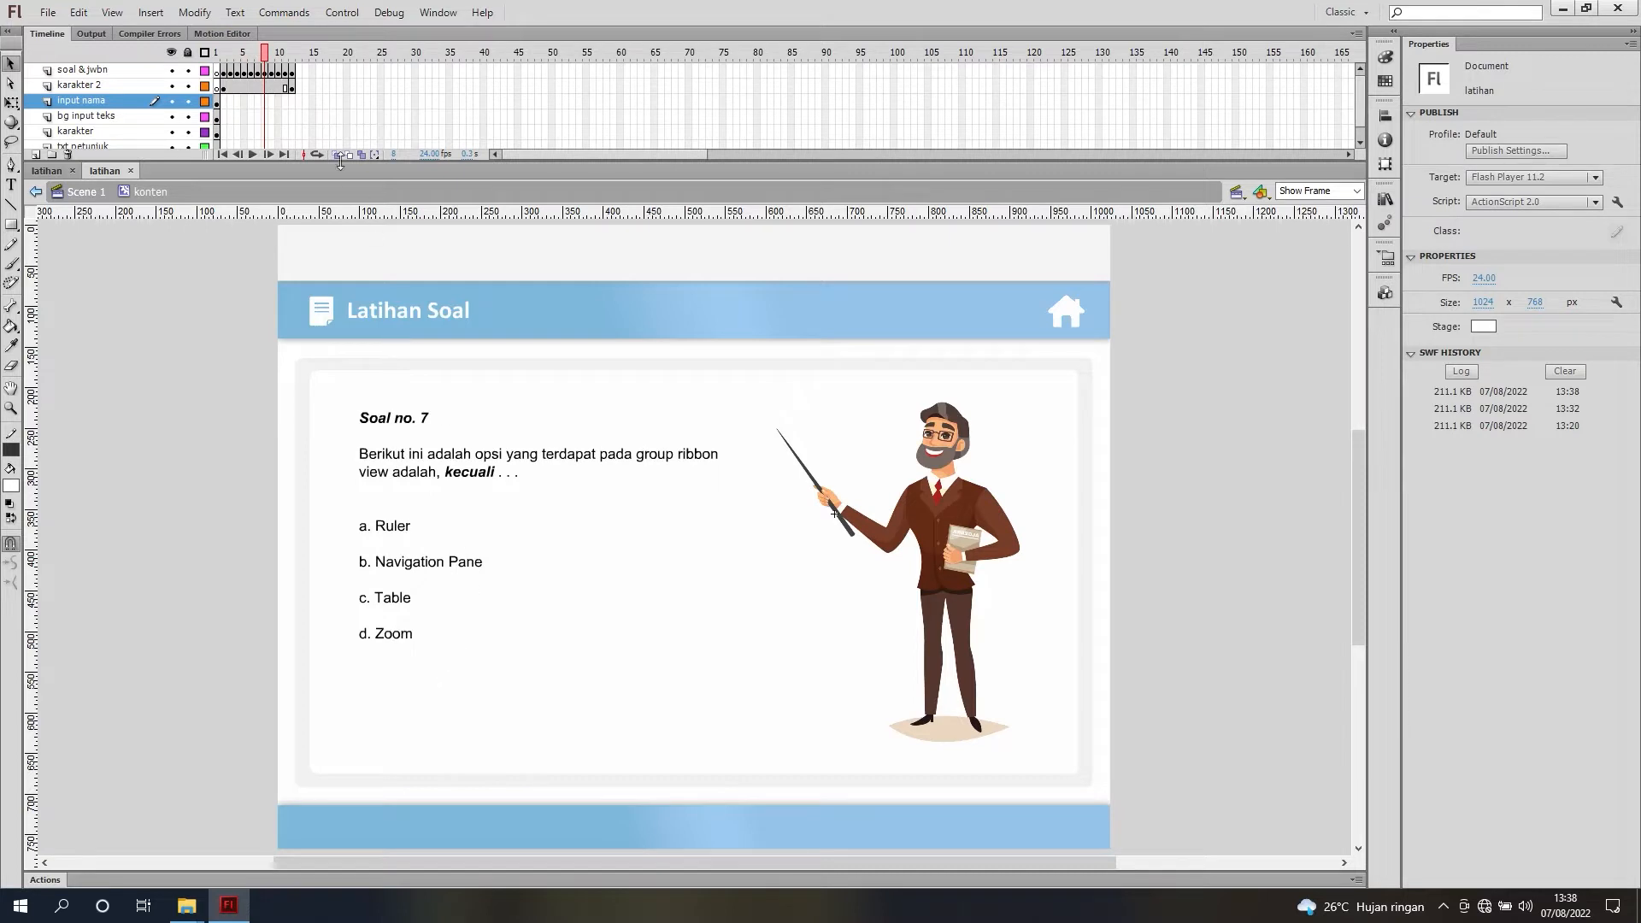
click(295, 52)
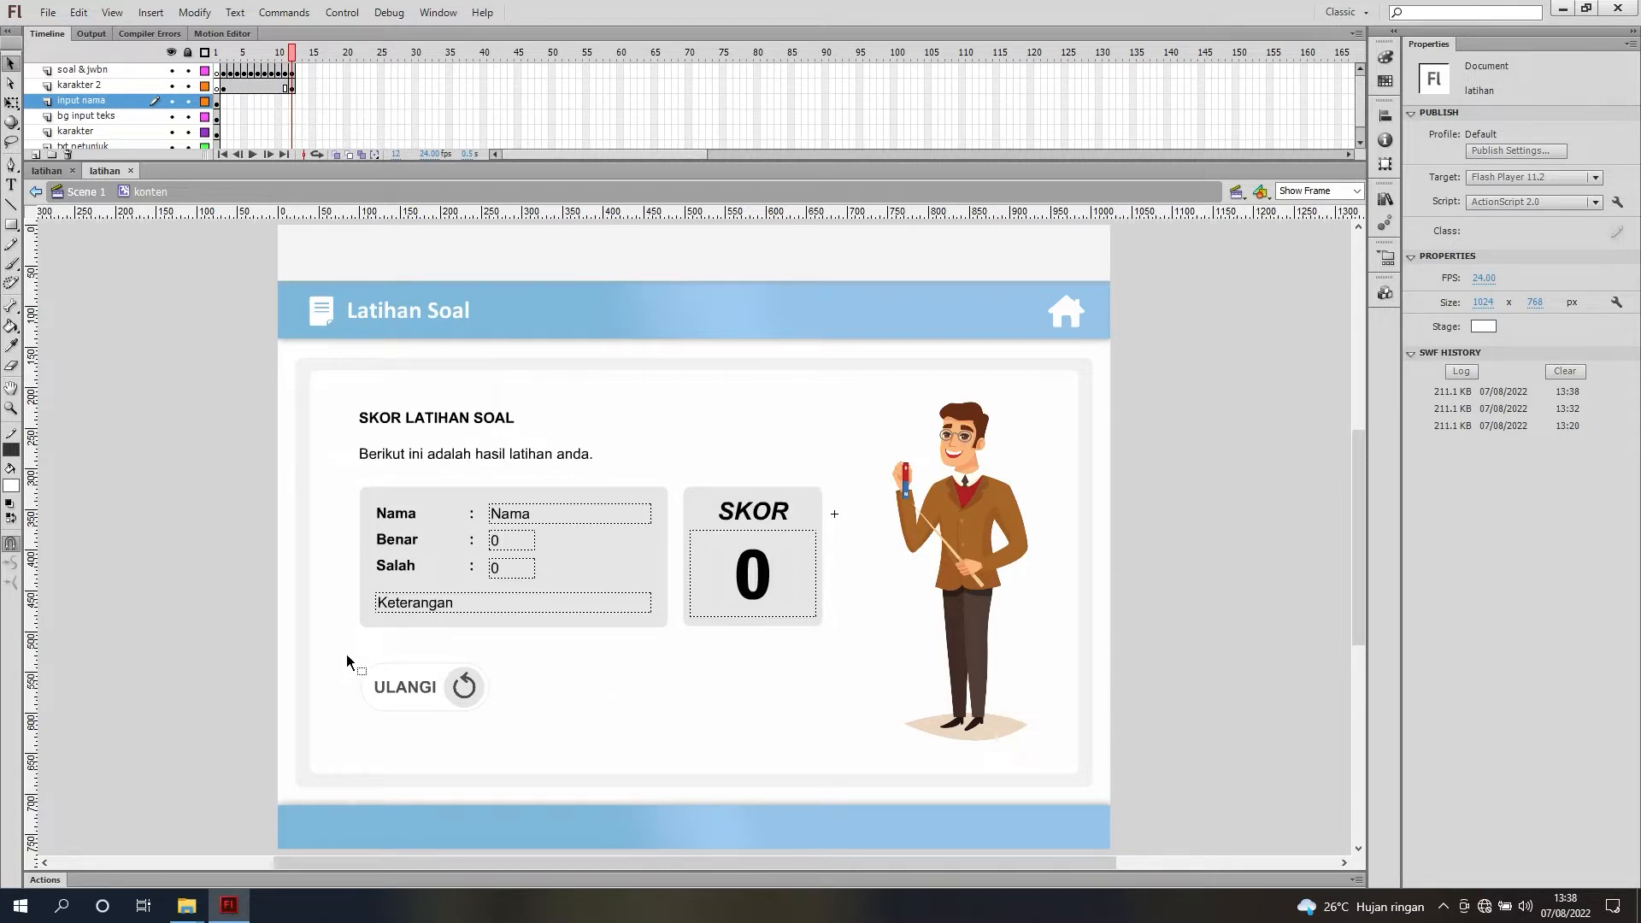
click(217, 53)
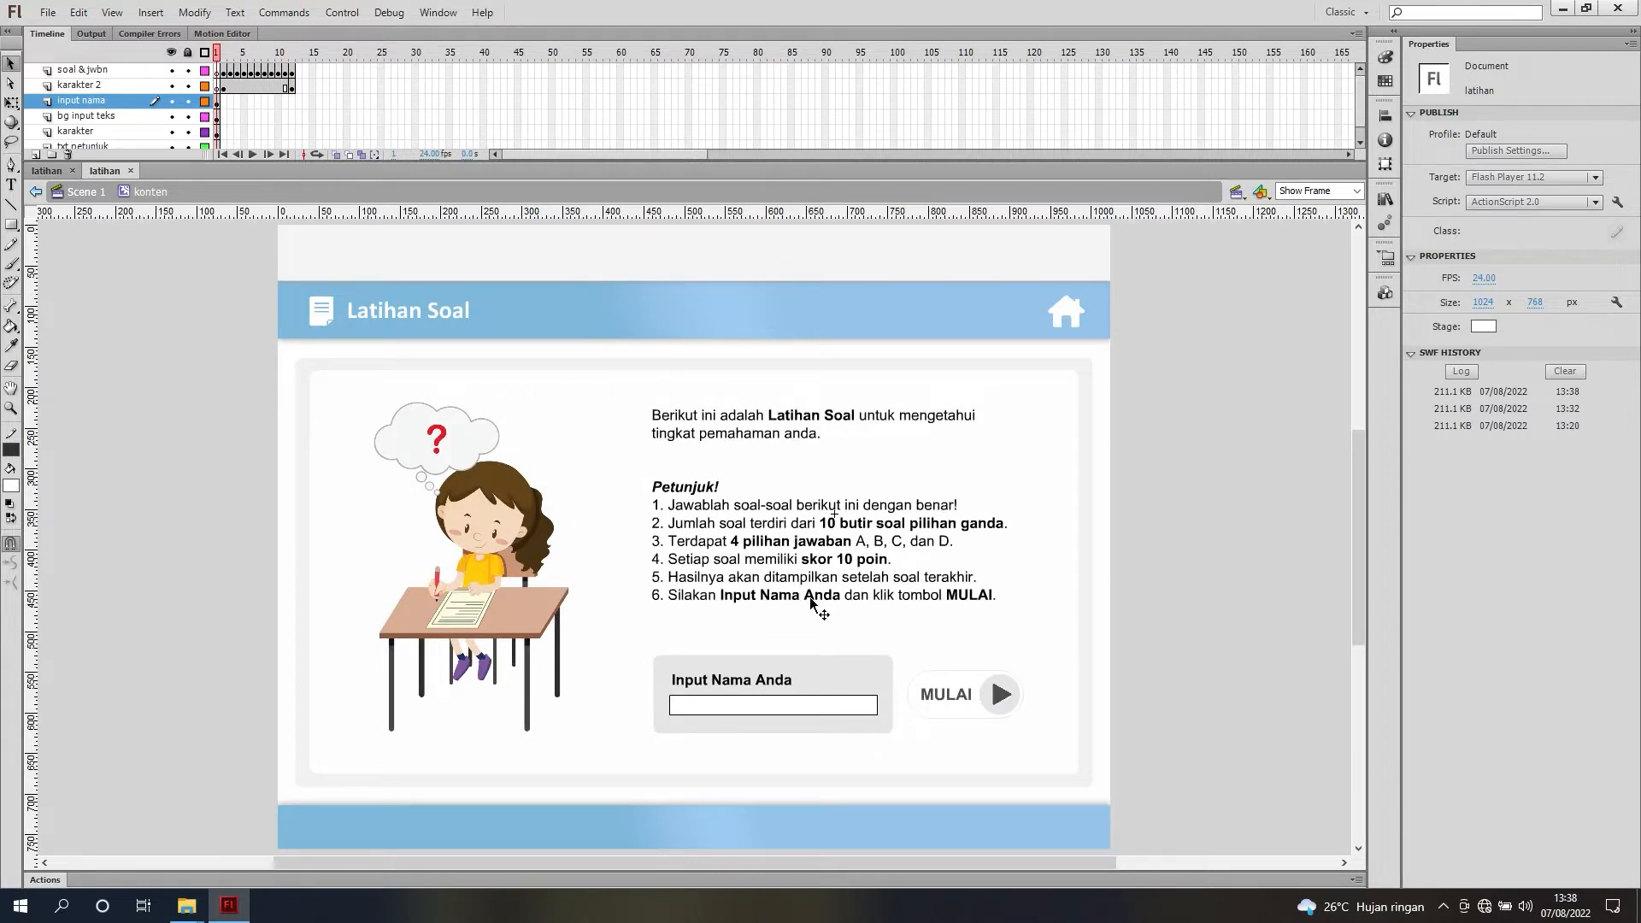
Step: Give the input text field under Input Nama Anda the instance name fnama
key(ctrl+equal)
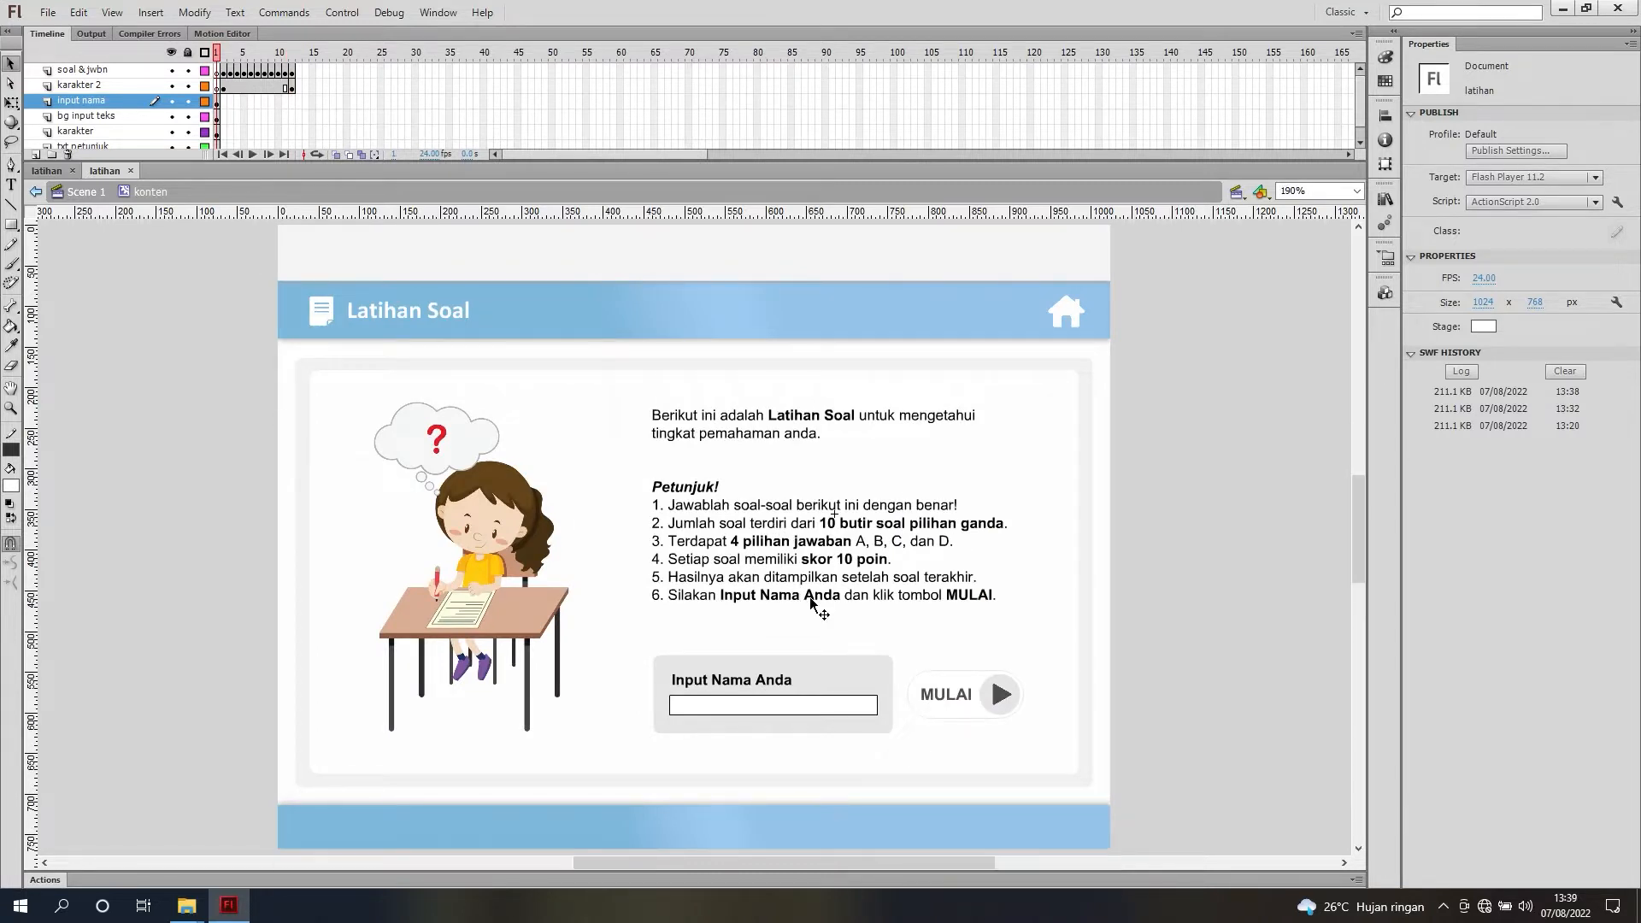
scroll(847, 604, down, 4)
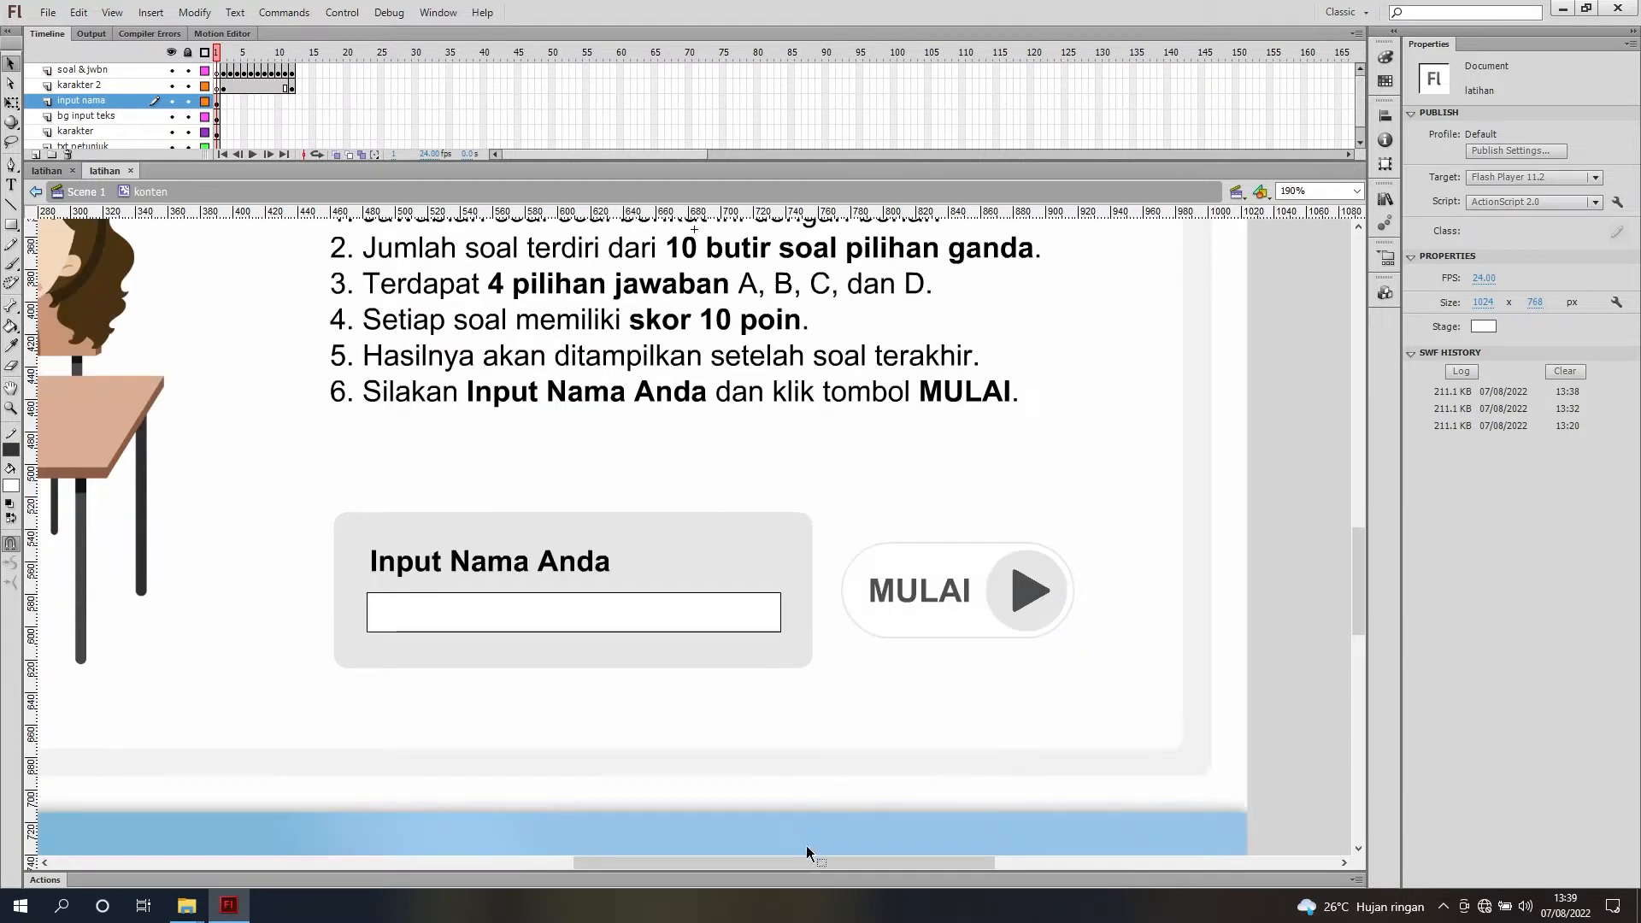
drag(807, 861, 680, 854)
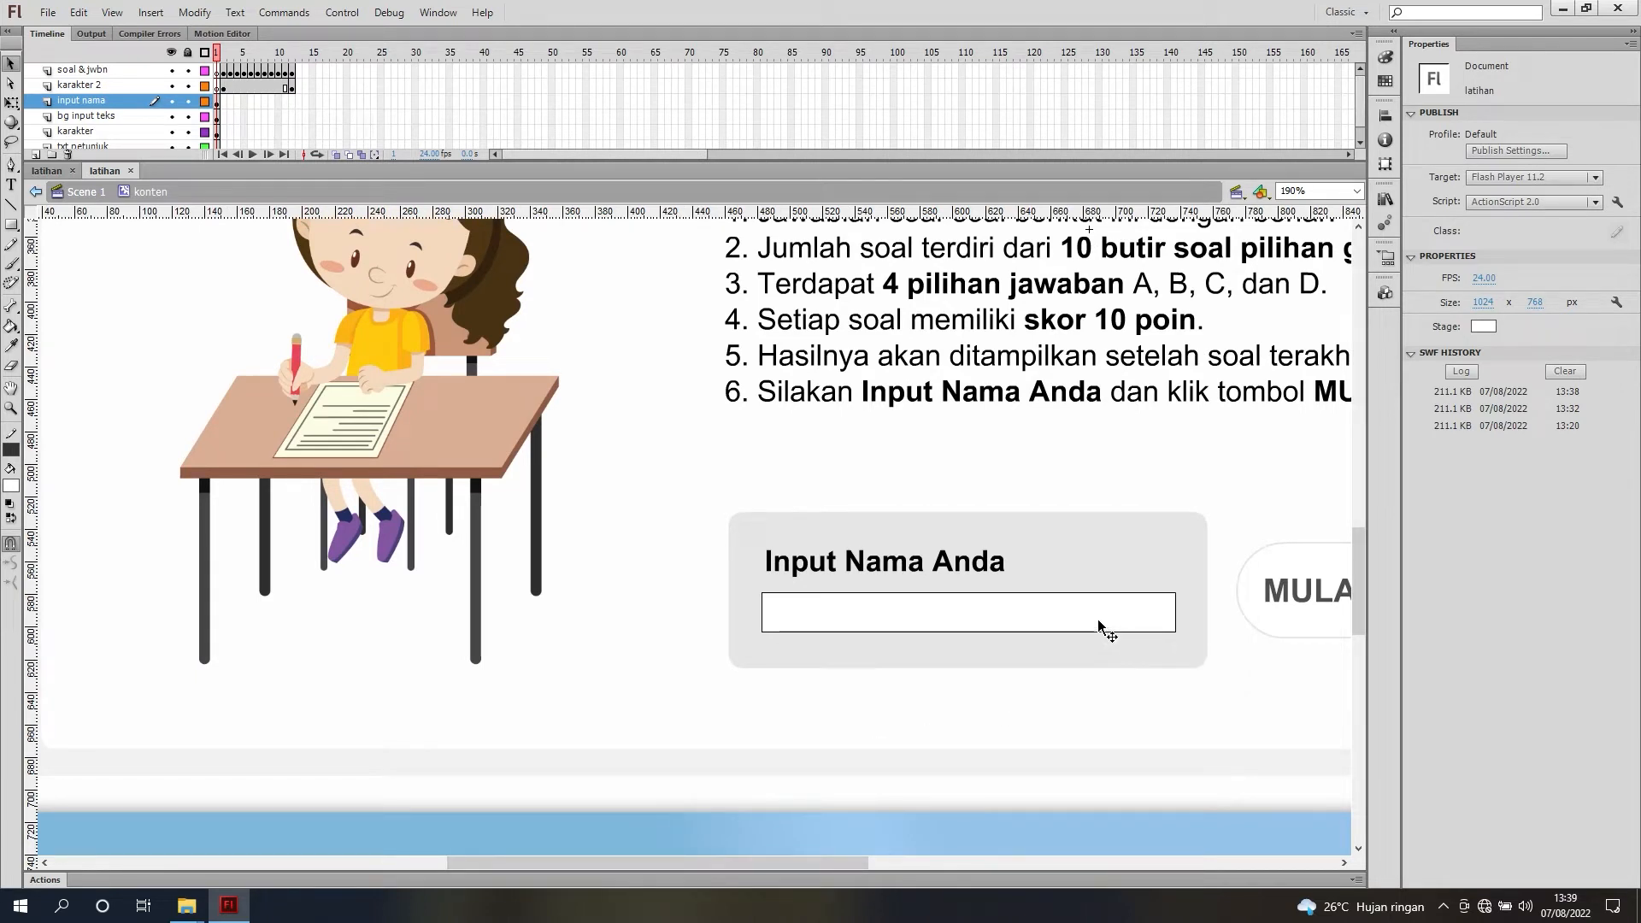
click(990, 618)
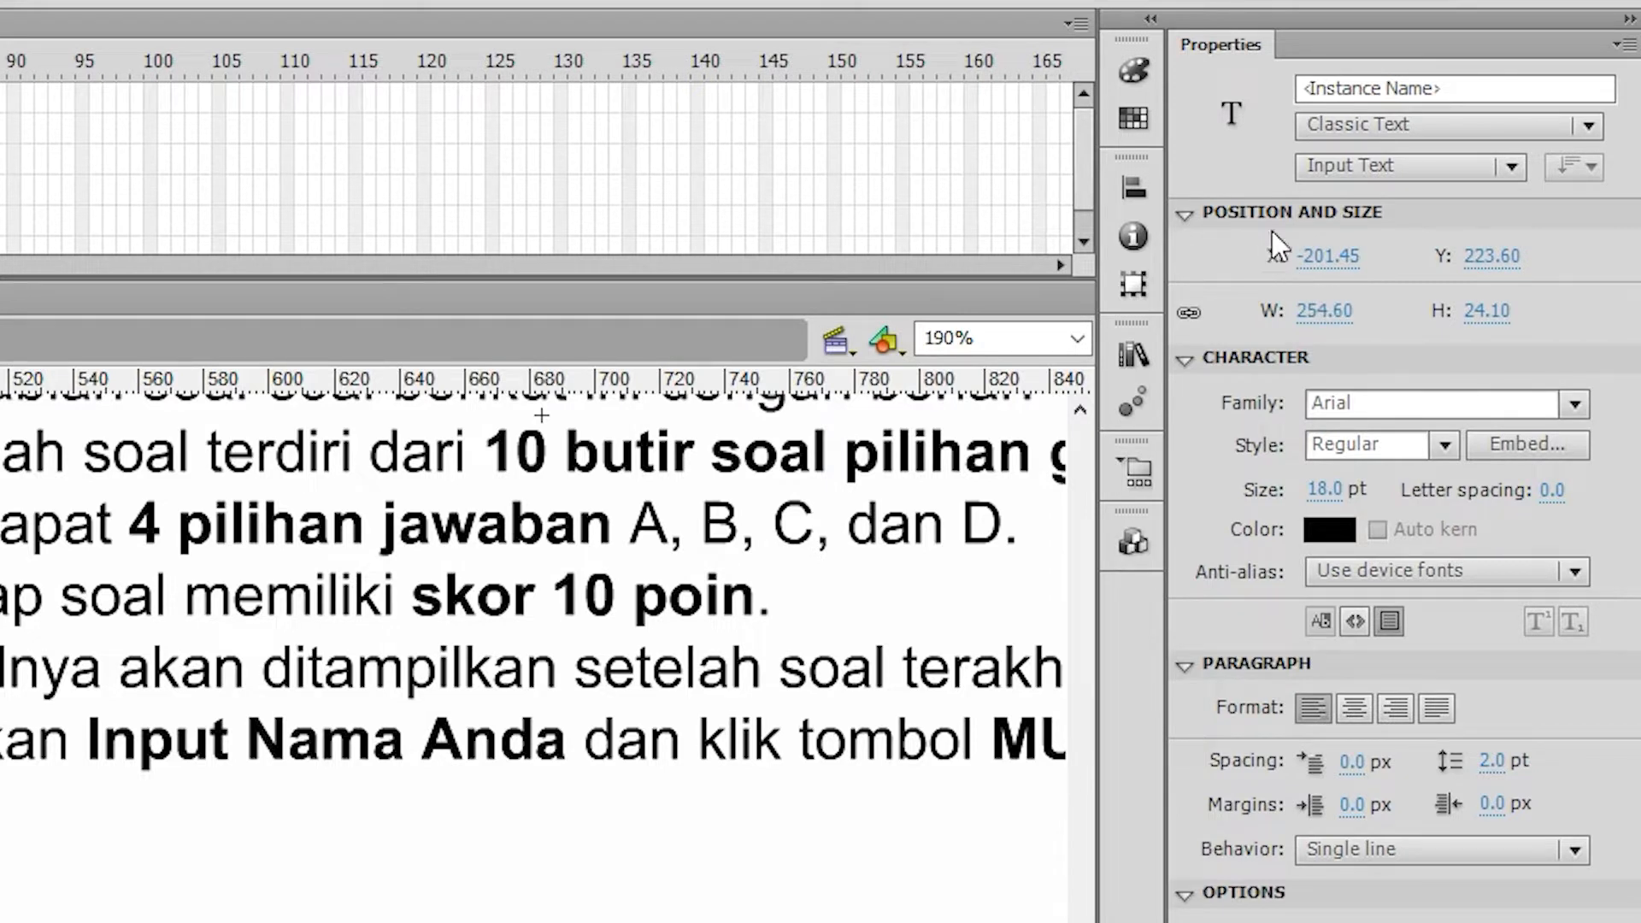
click(1393, 88)
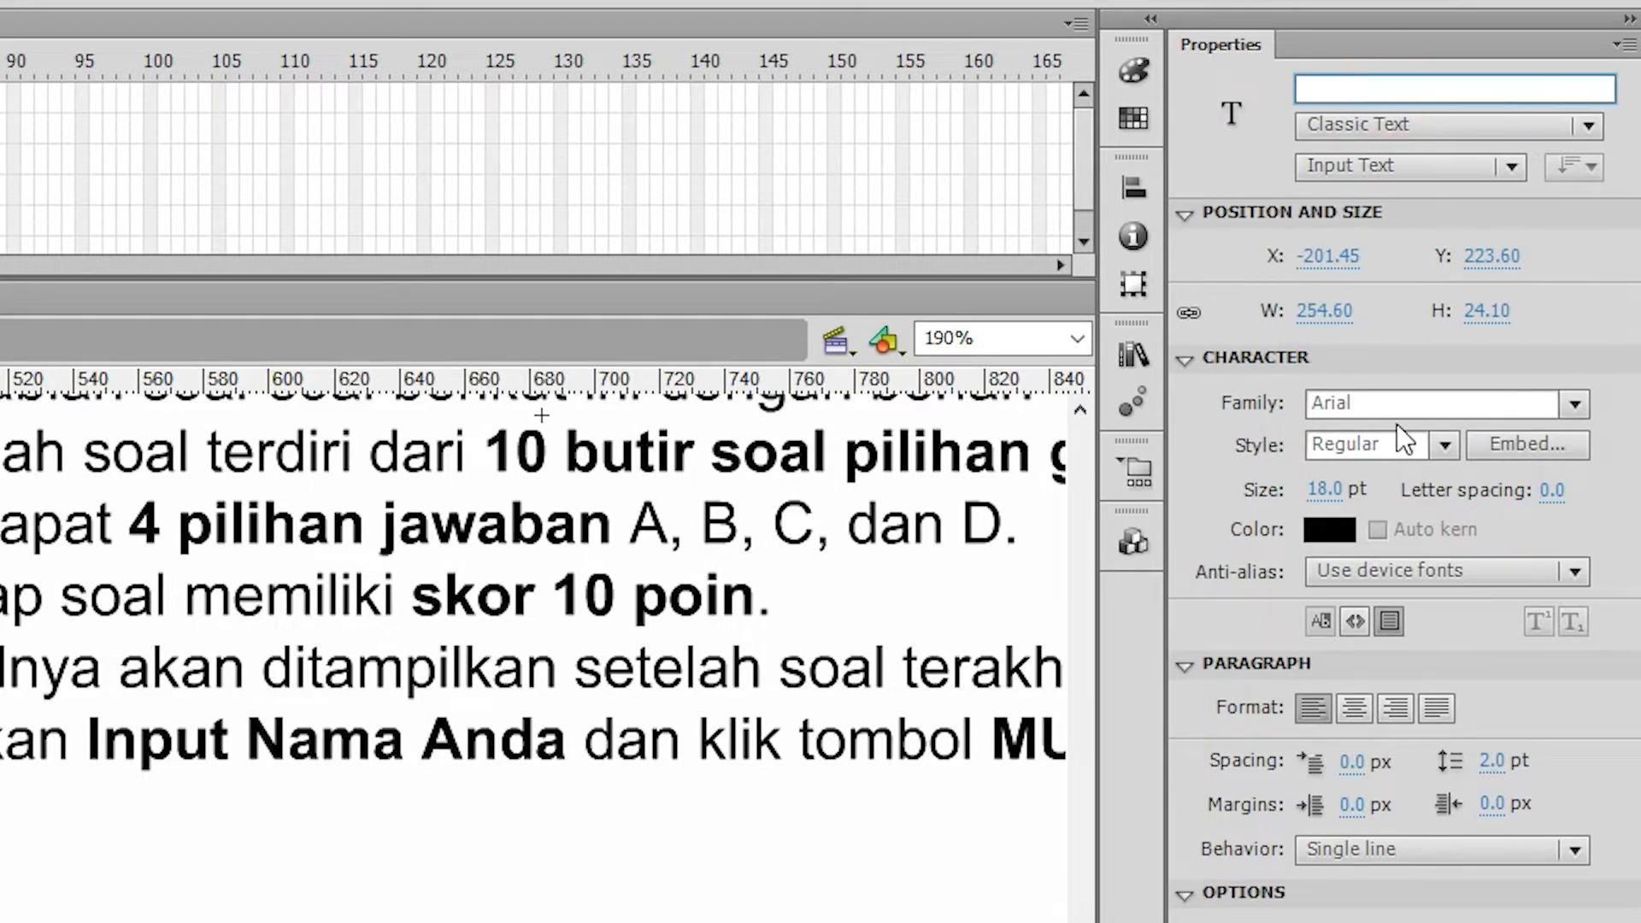
text(fnama)
key(Return)
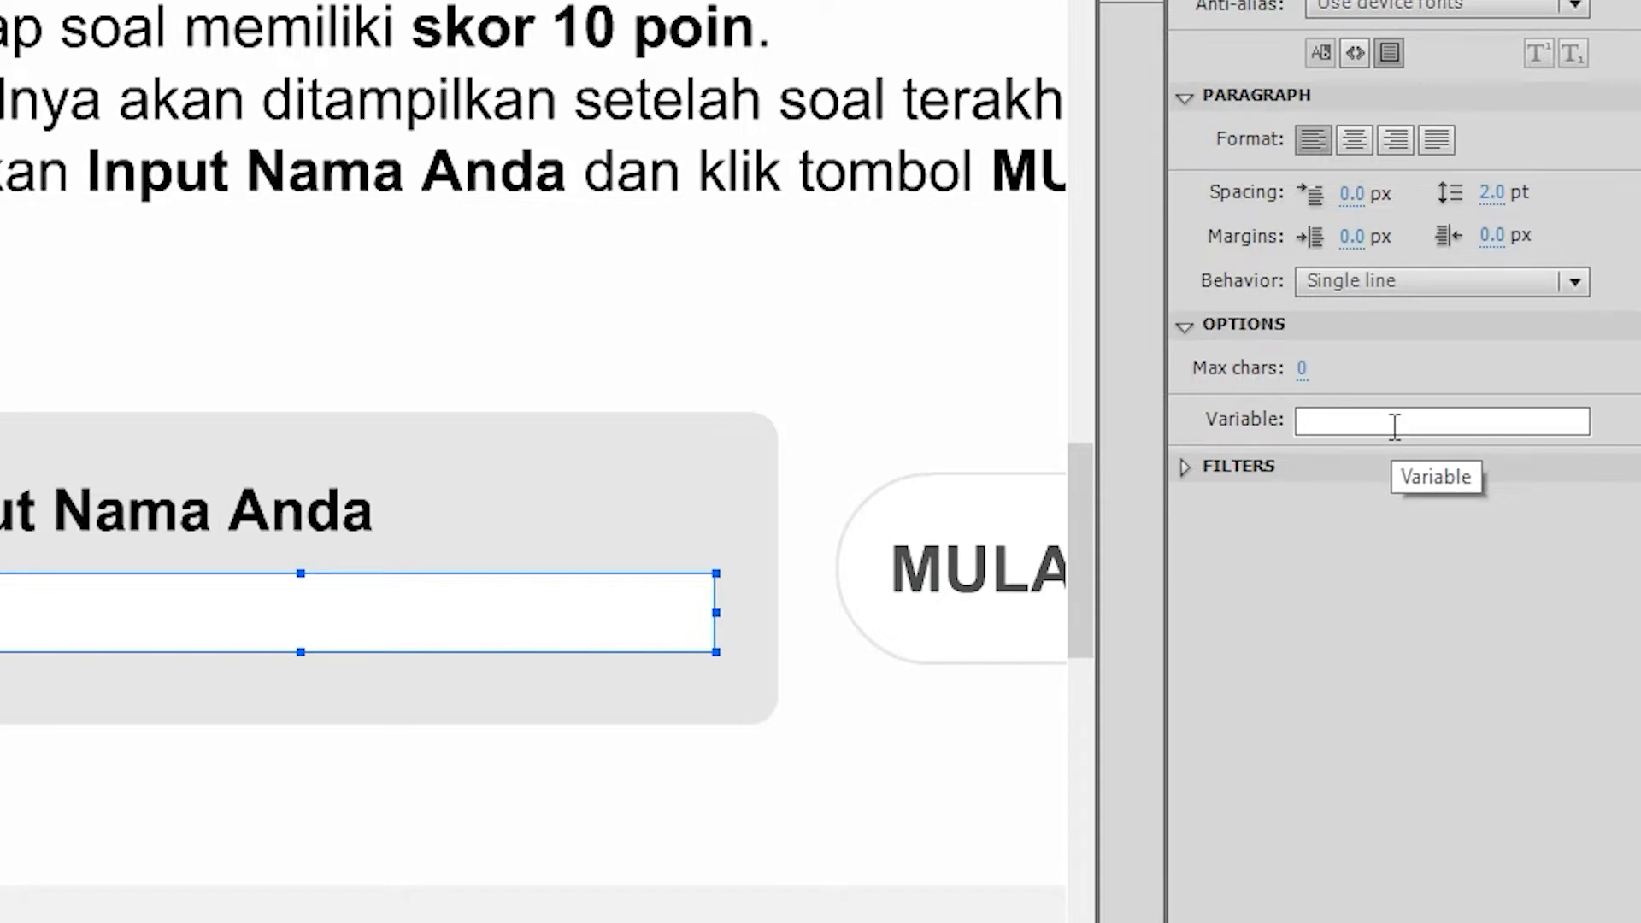
Step: Assign the variable nama to the name input text field
click(1340, 421)
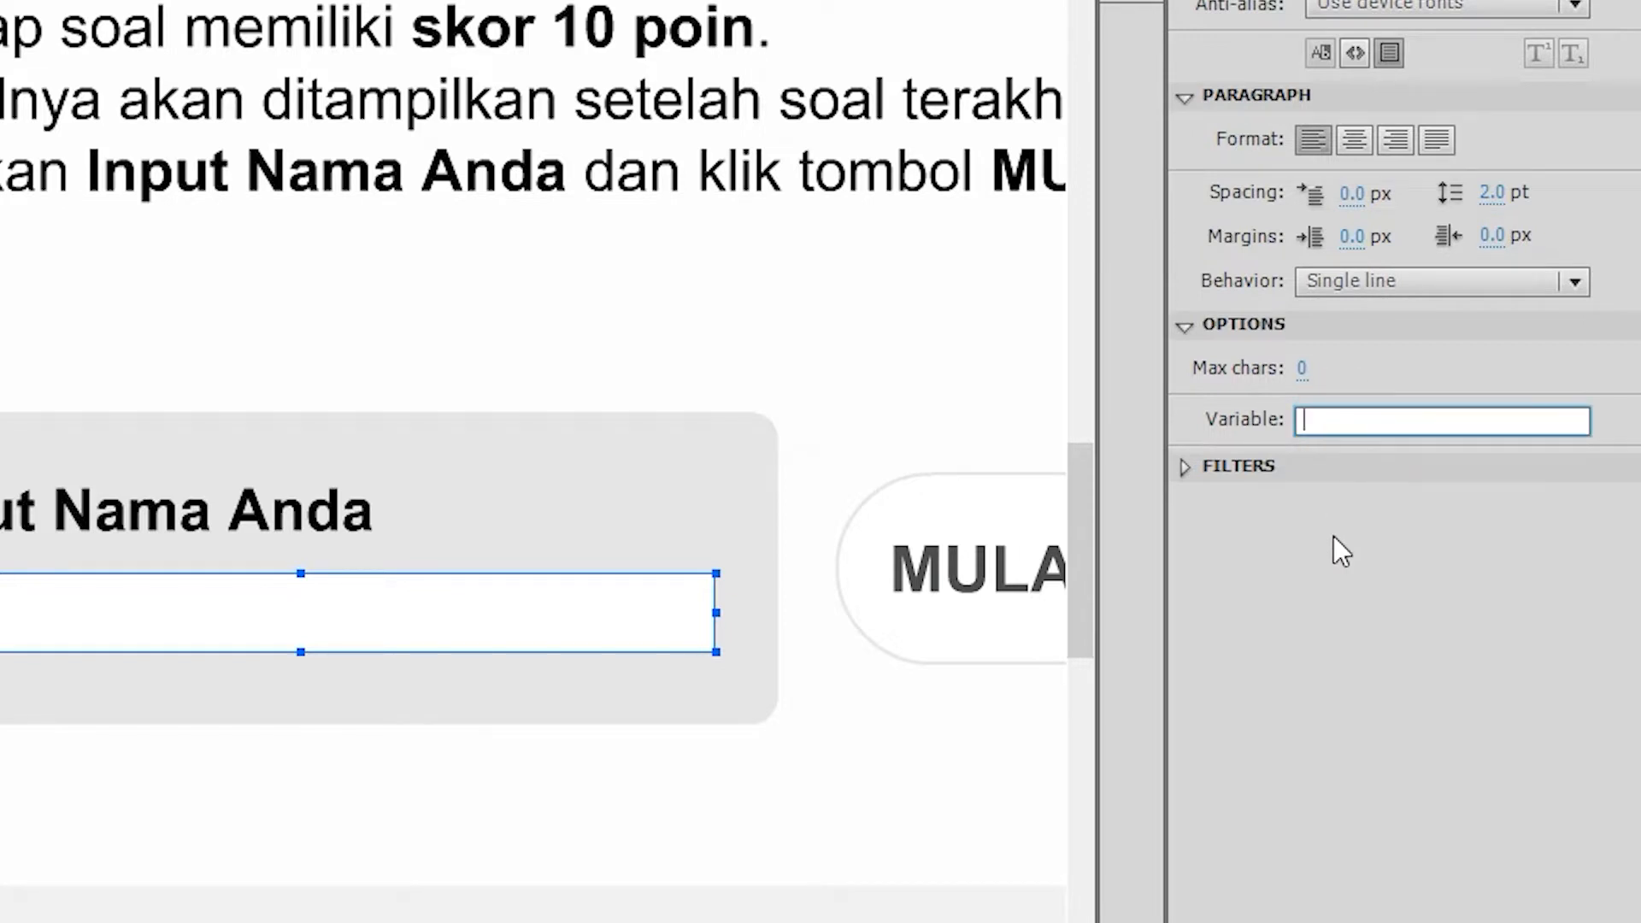
text(nama)
key(Return)
click(1316, 571)
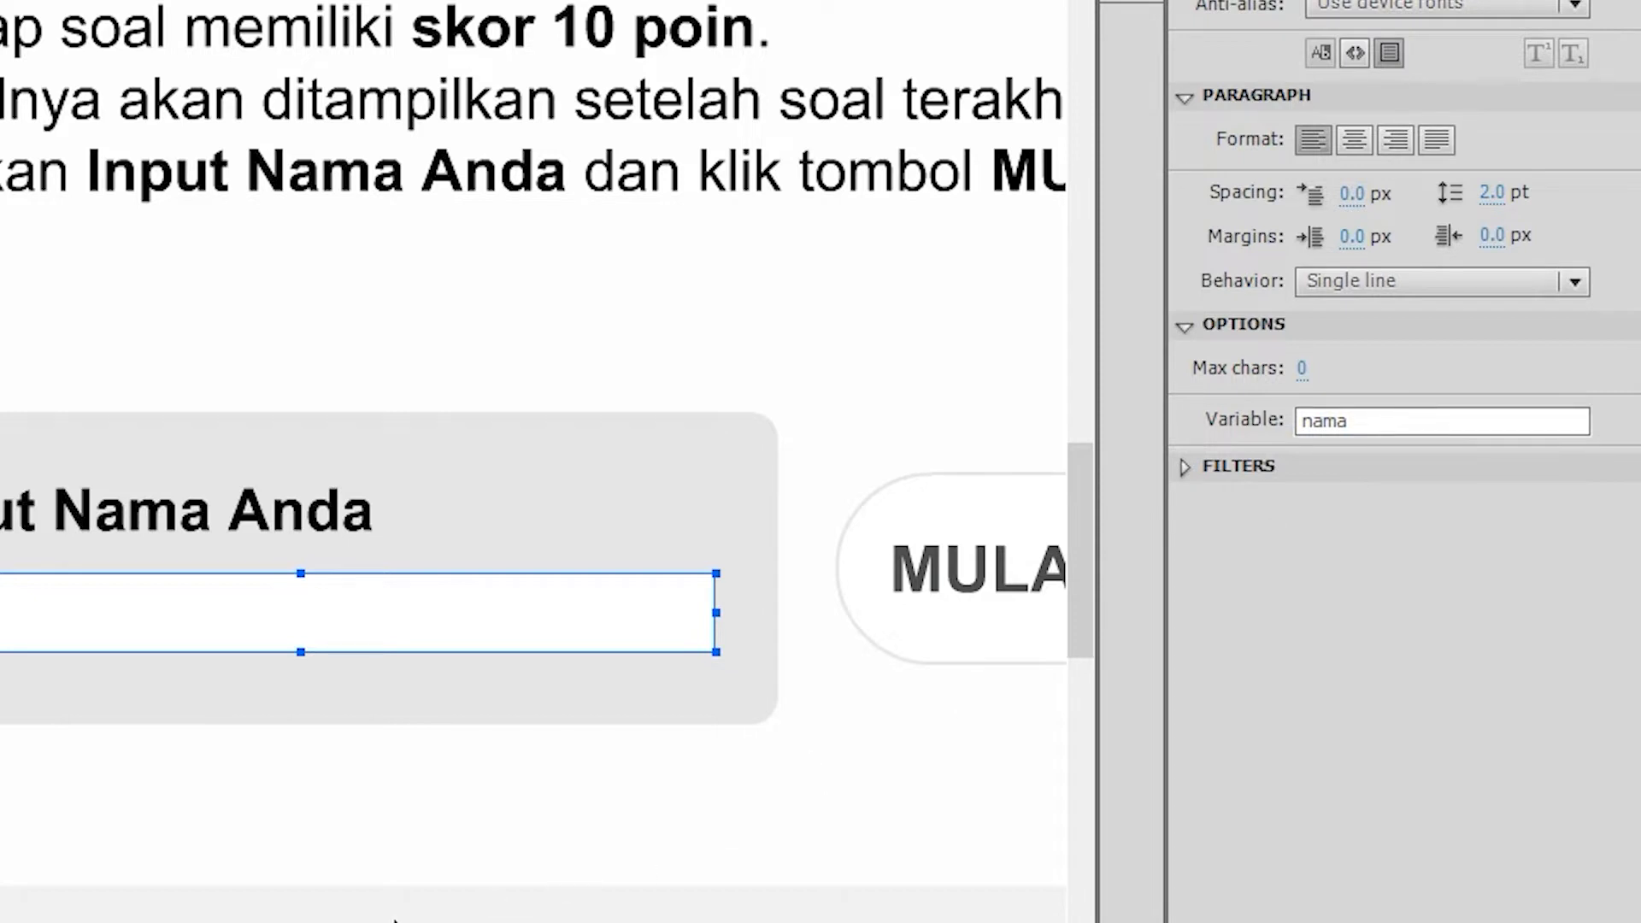
Step: Give the MULAI button the instance name mulai
scroll(534, 462, right, 5)
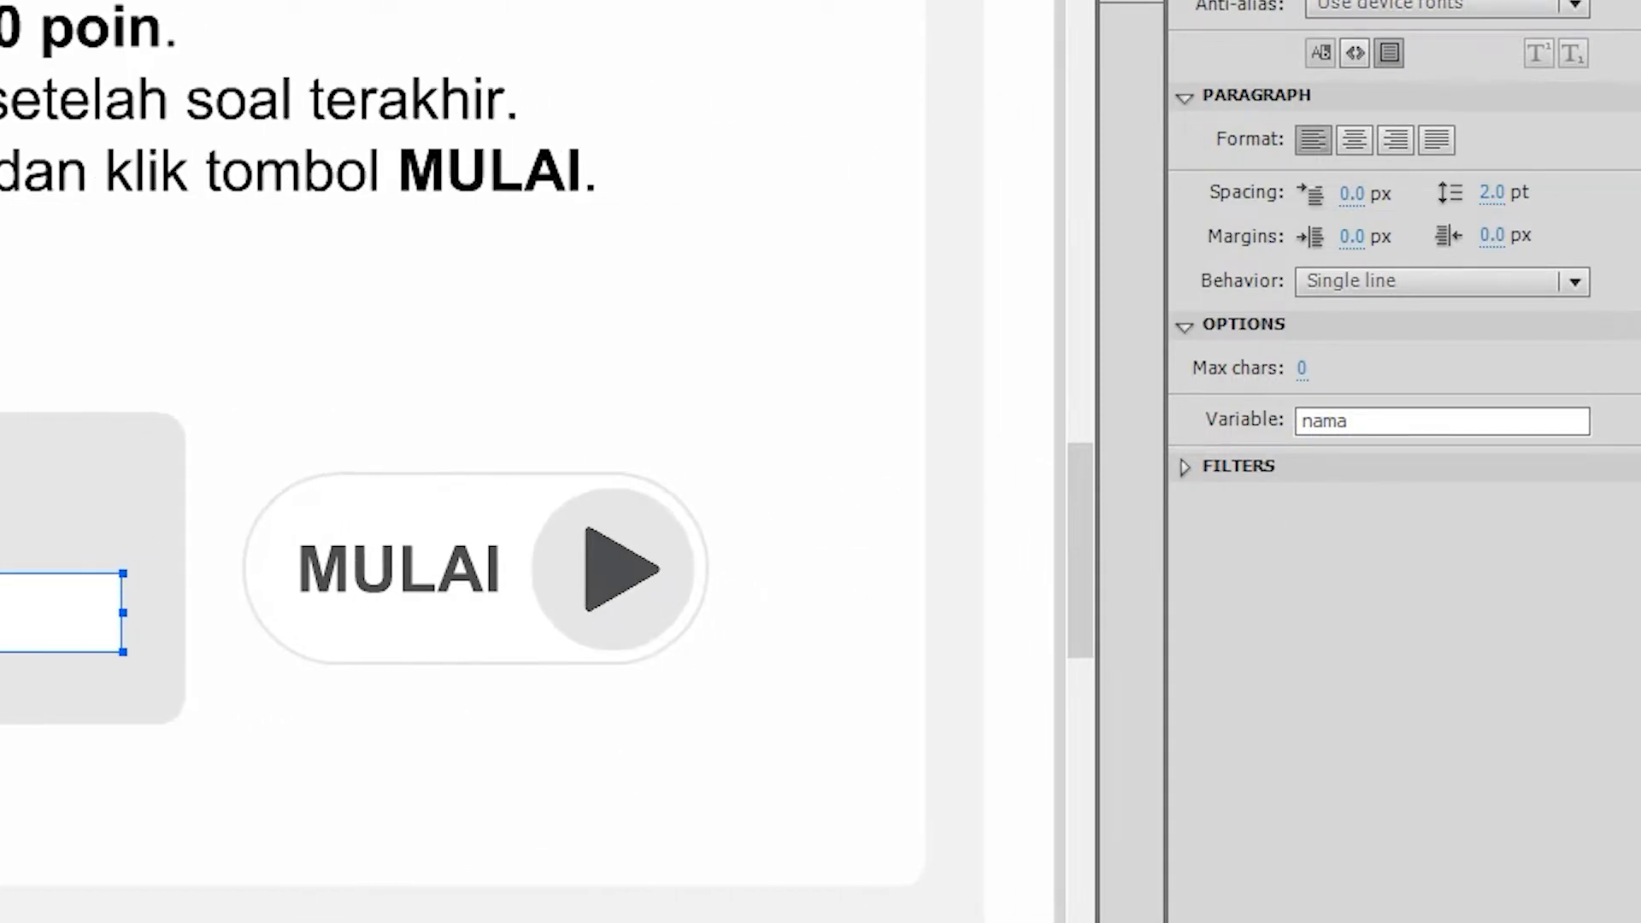
click(445, 588)
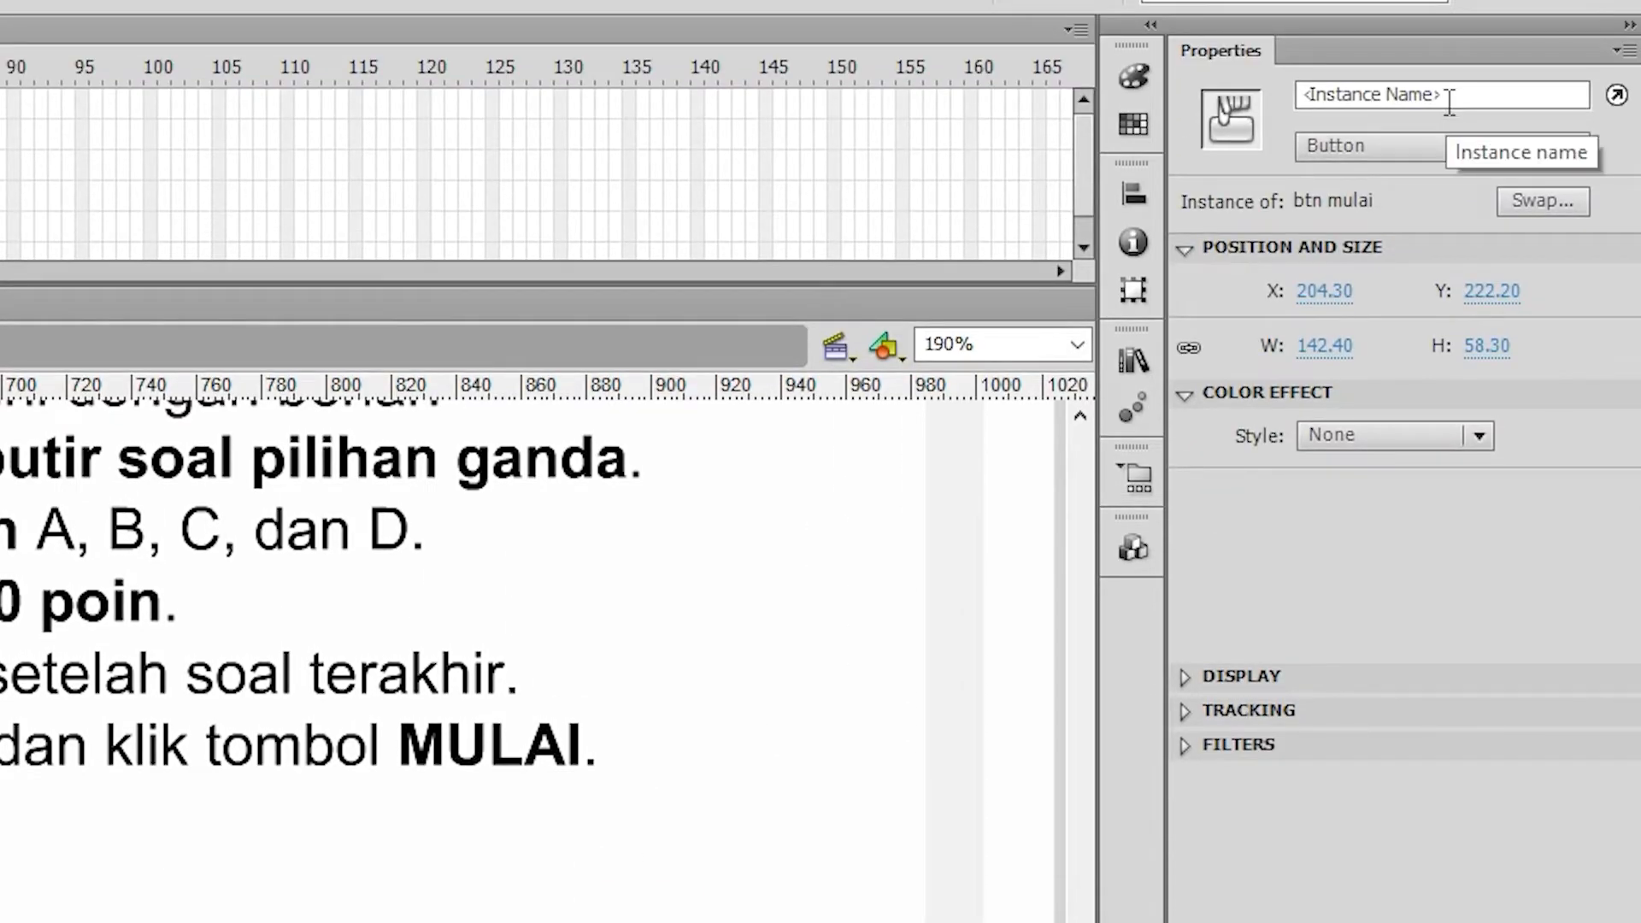
click(1449, 99)
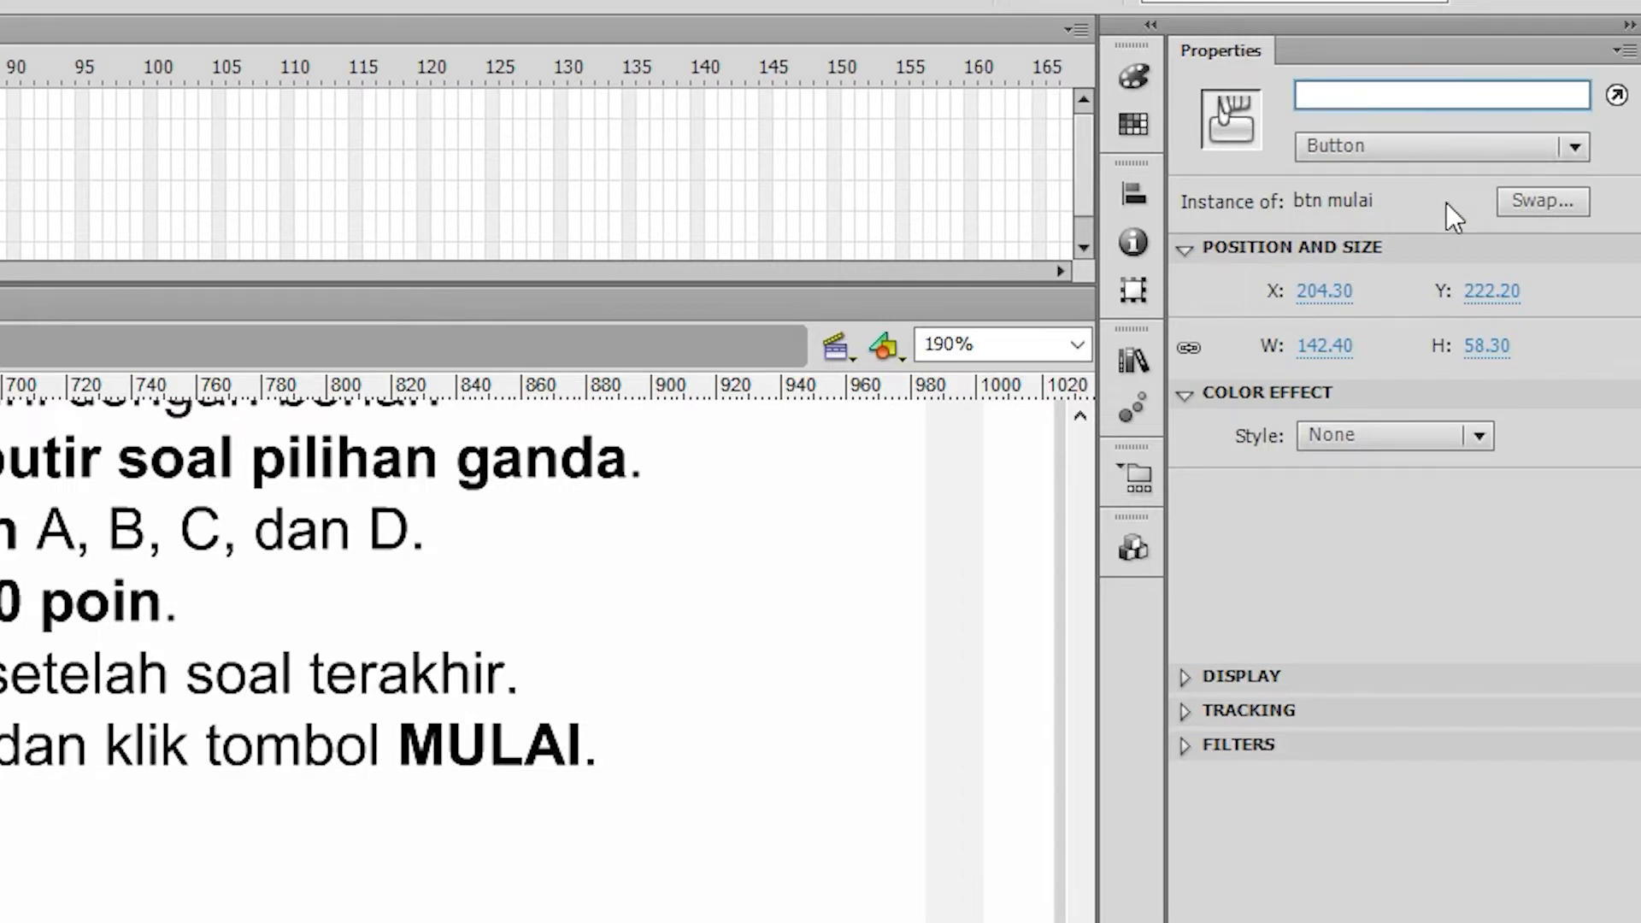
text(mulai)
key(Return)
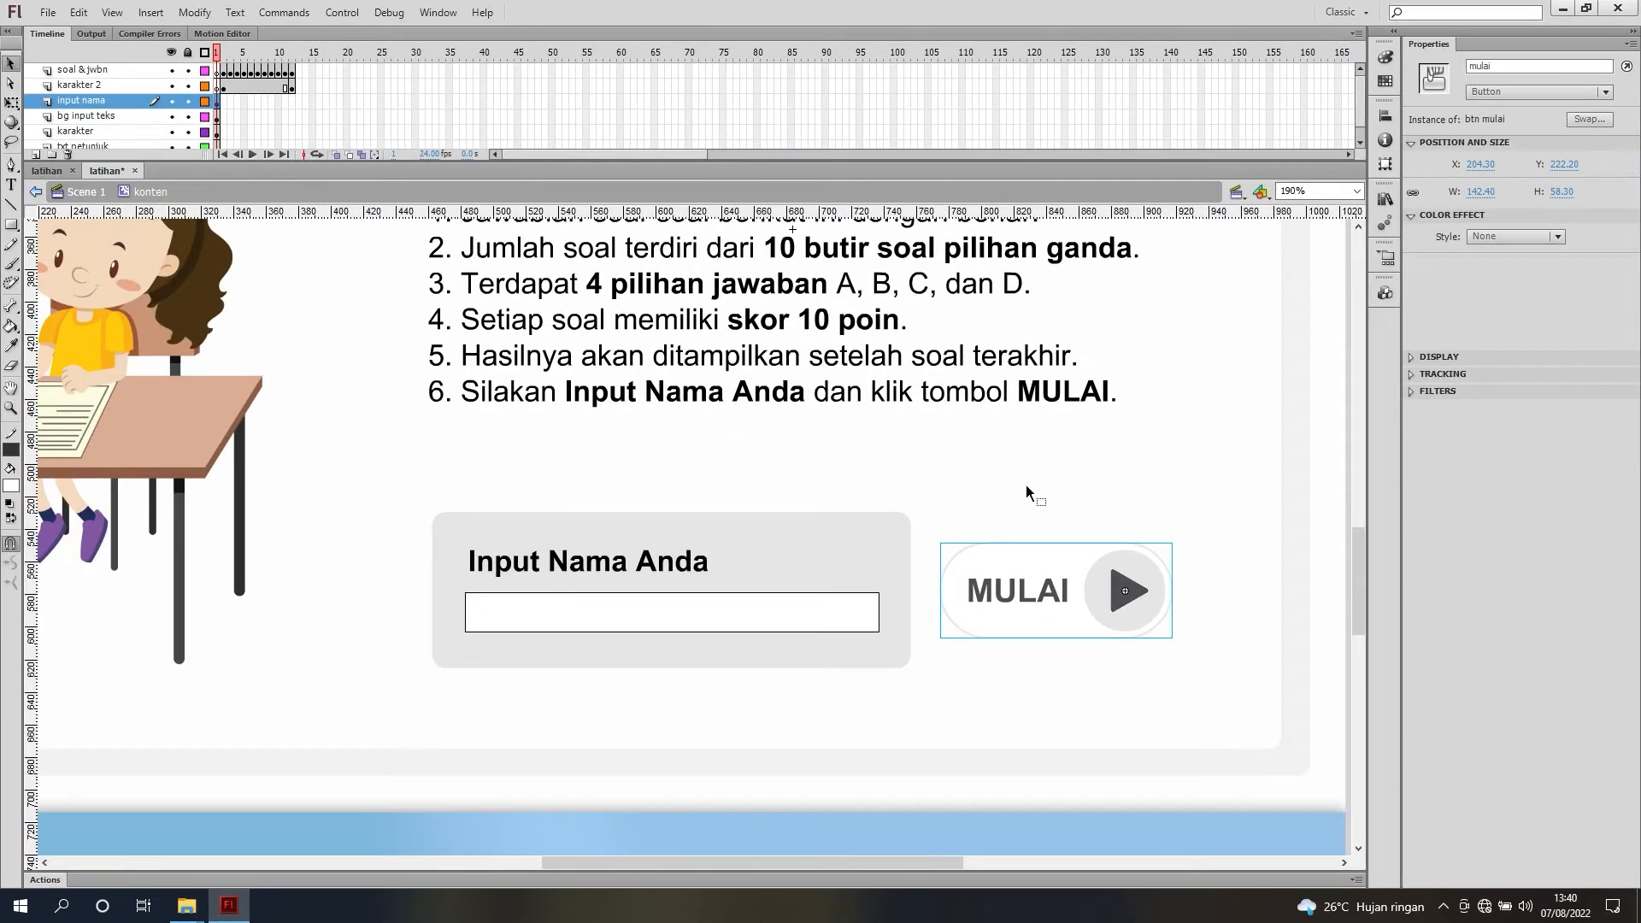
Step: Add an on (release) event handler to the script of the MULAI button
scroll(1026, 485, down, 5)
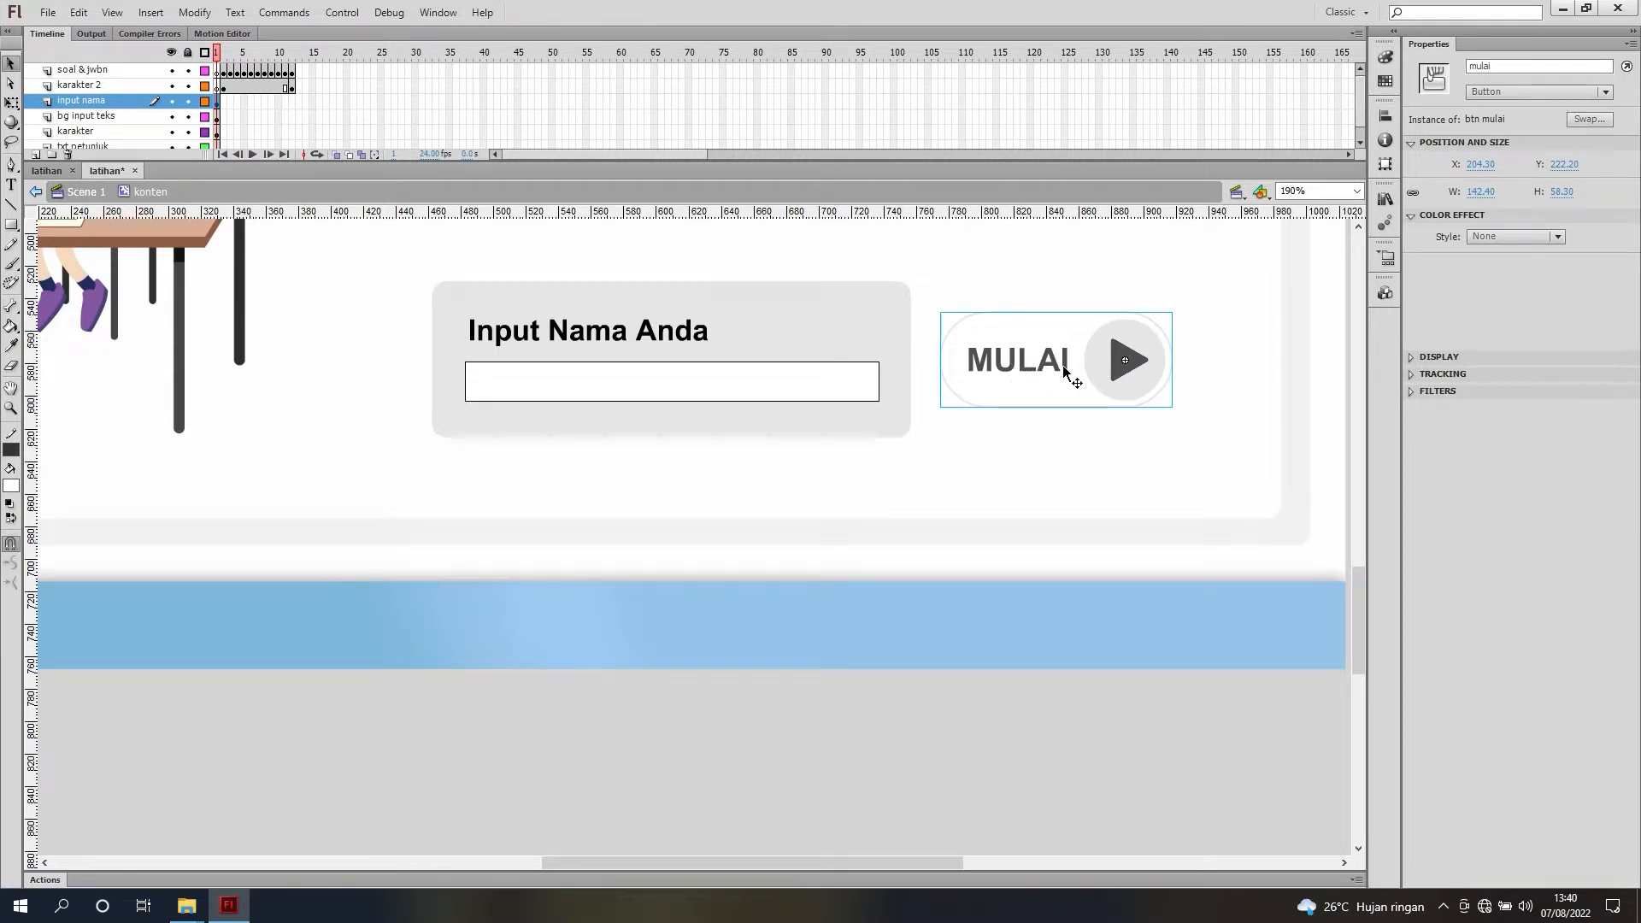
click(42, 882)
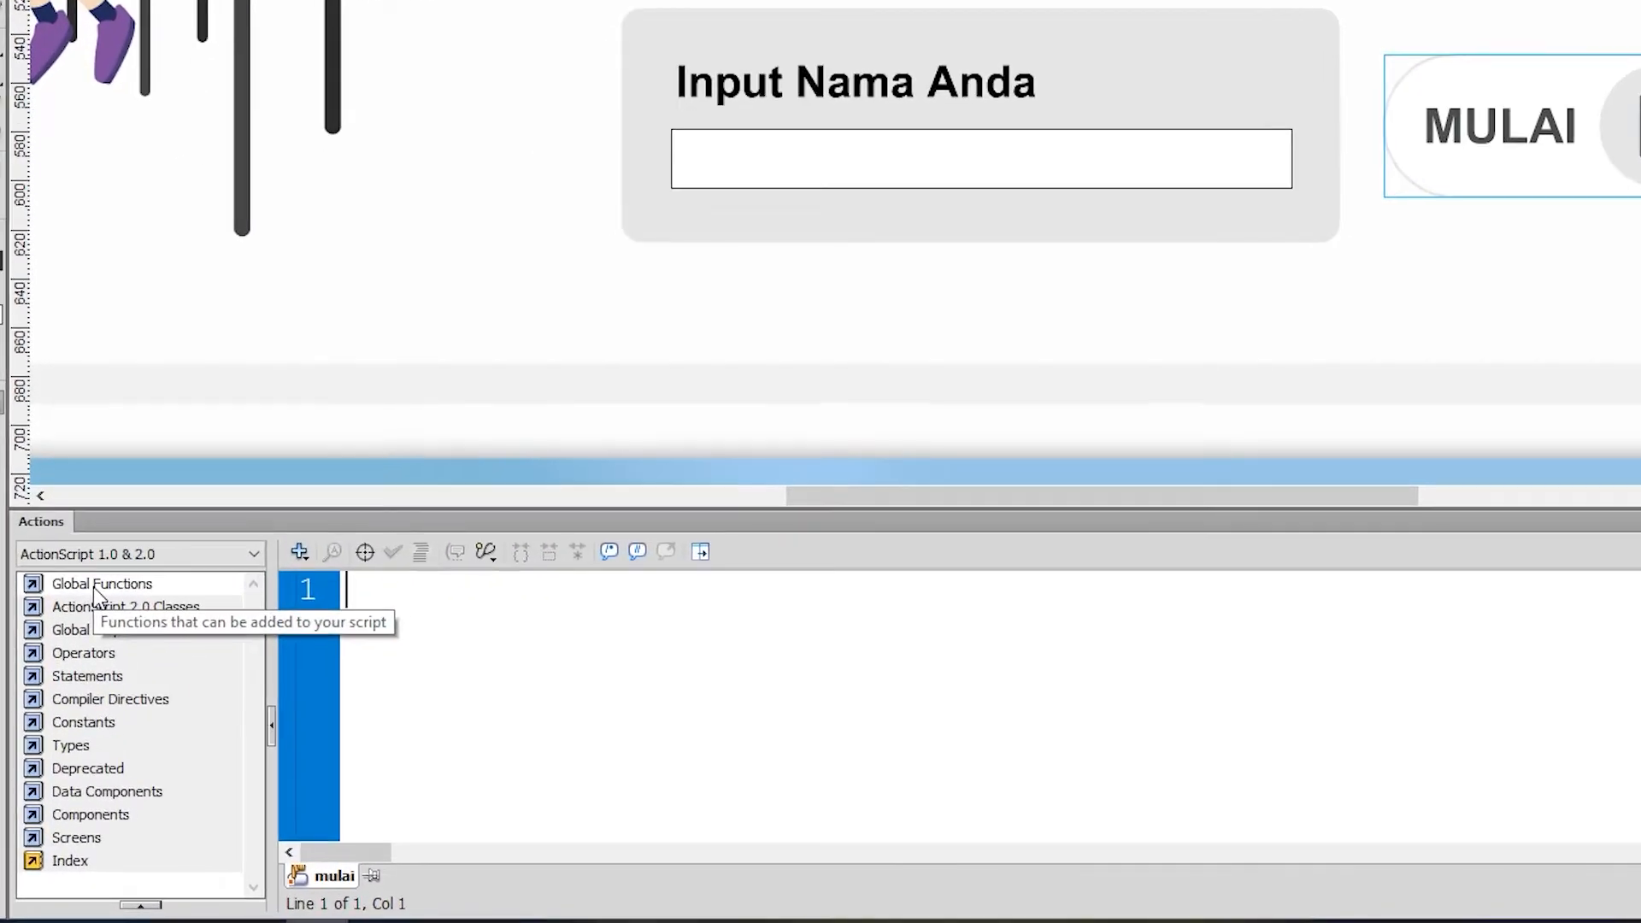
click(94, 587)
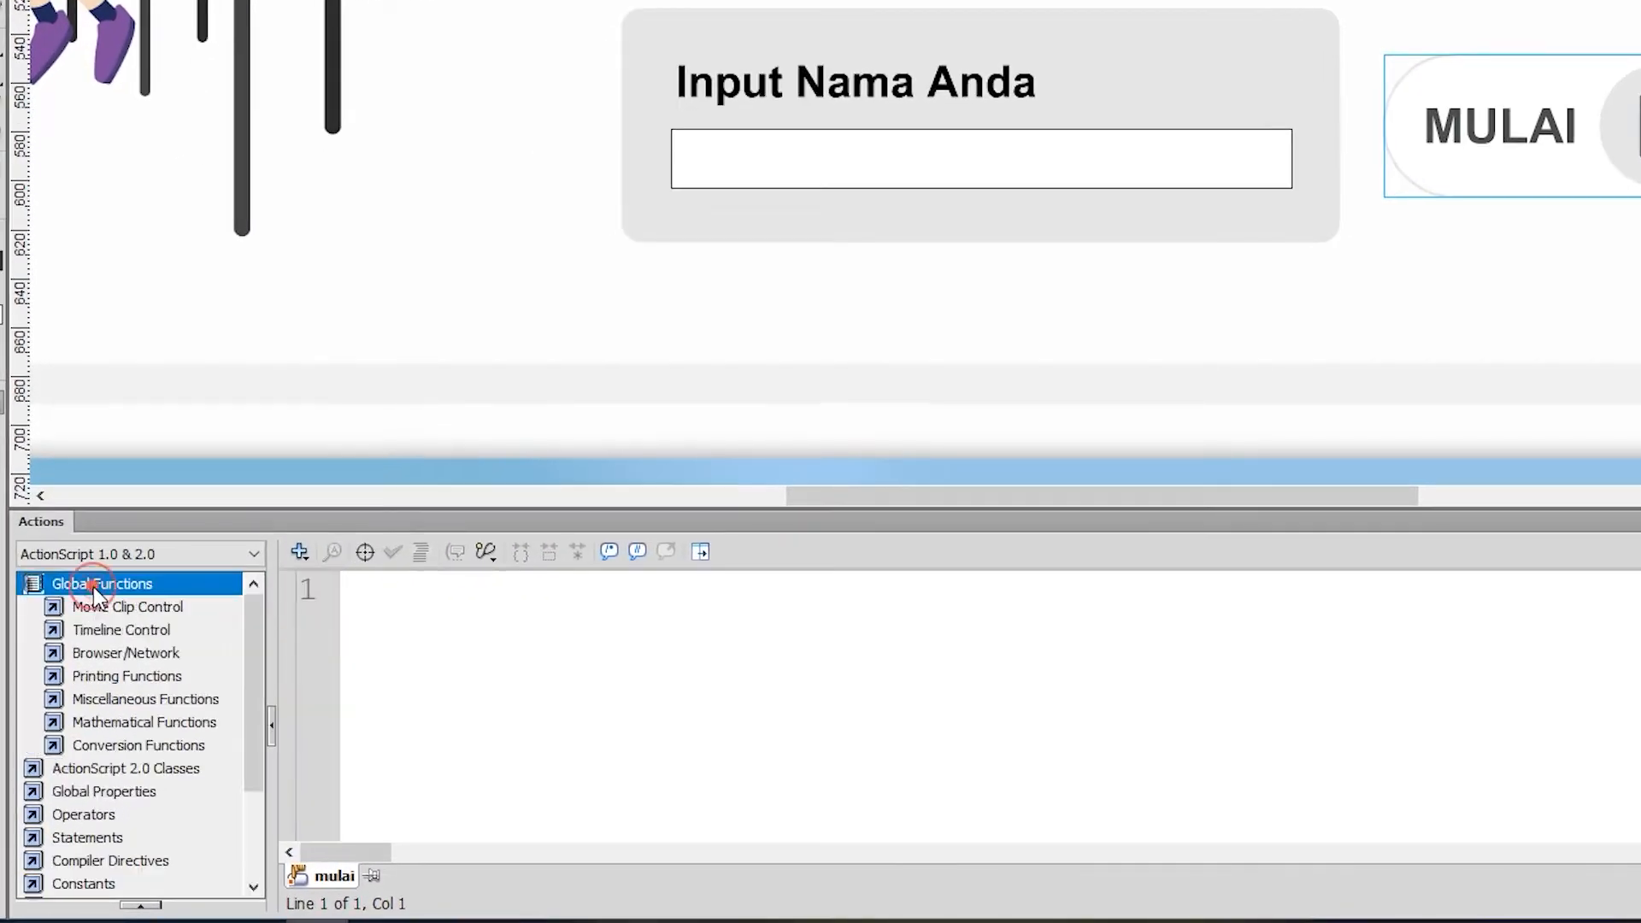
click(104, 608)
double_click(104, 676)
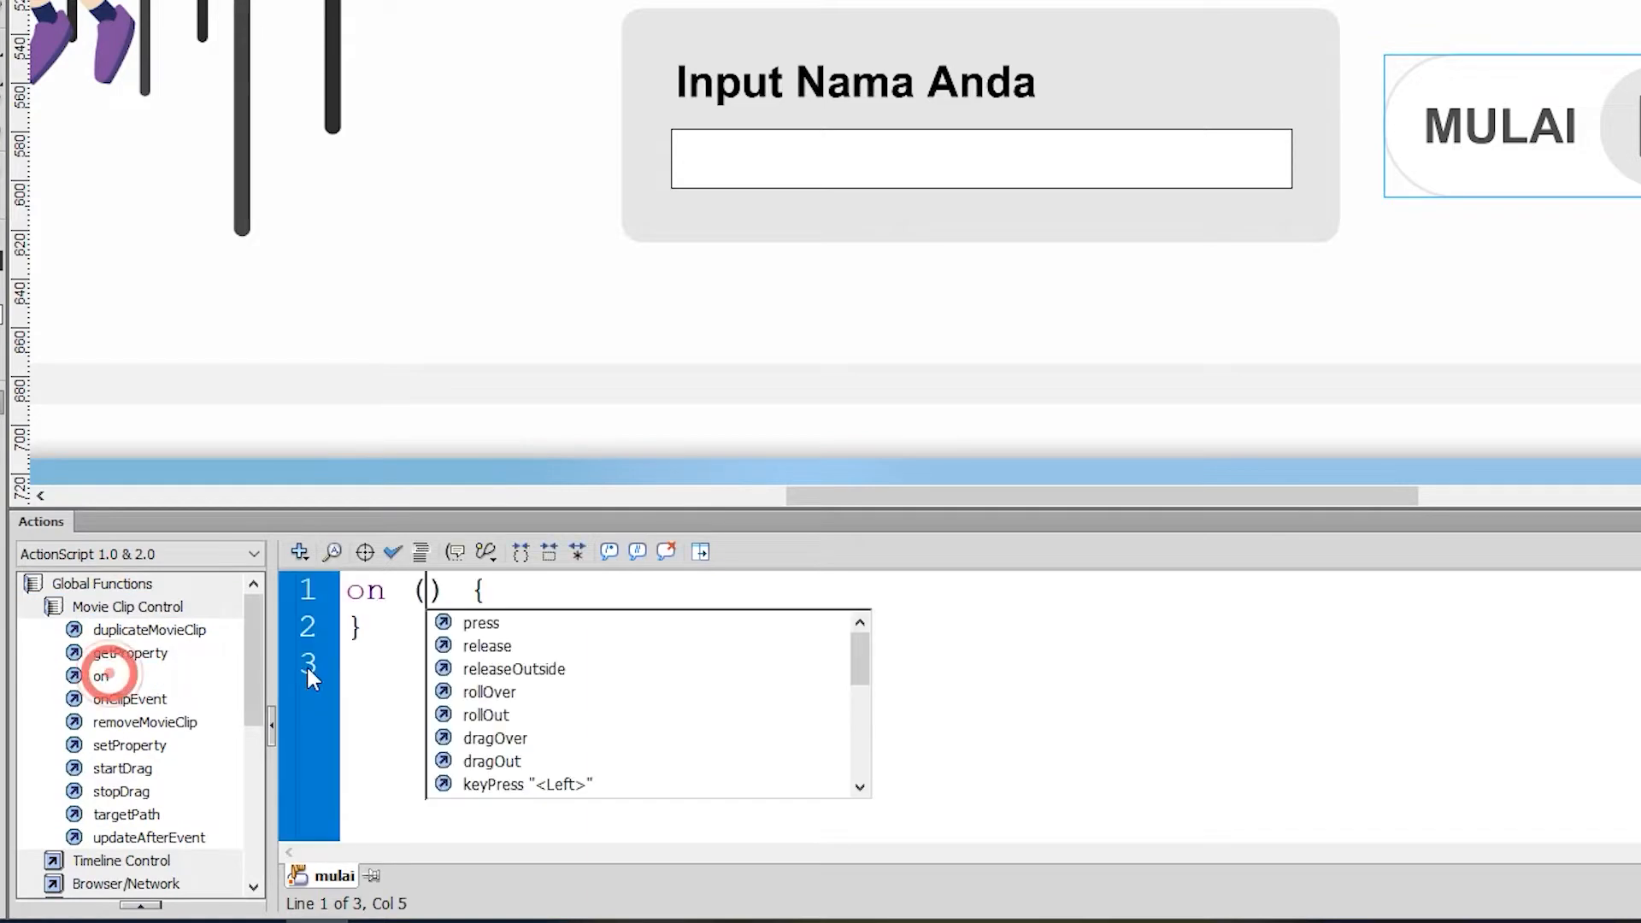
double_click(465, 646)
click(641, 591)
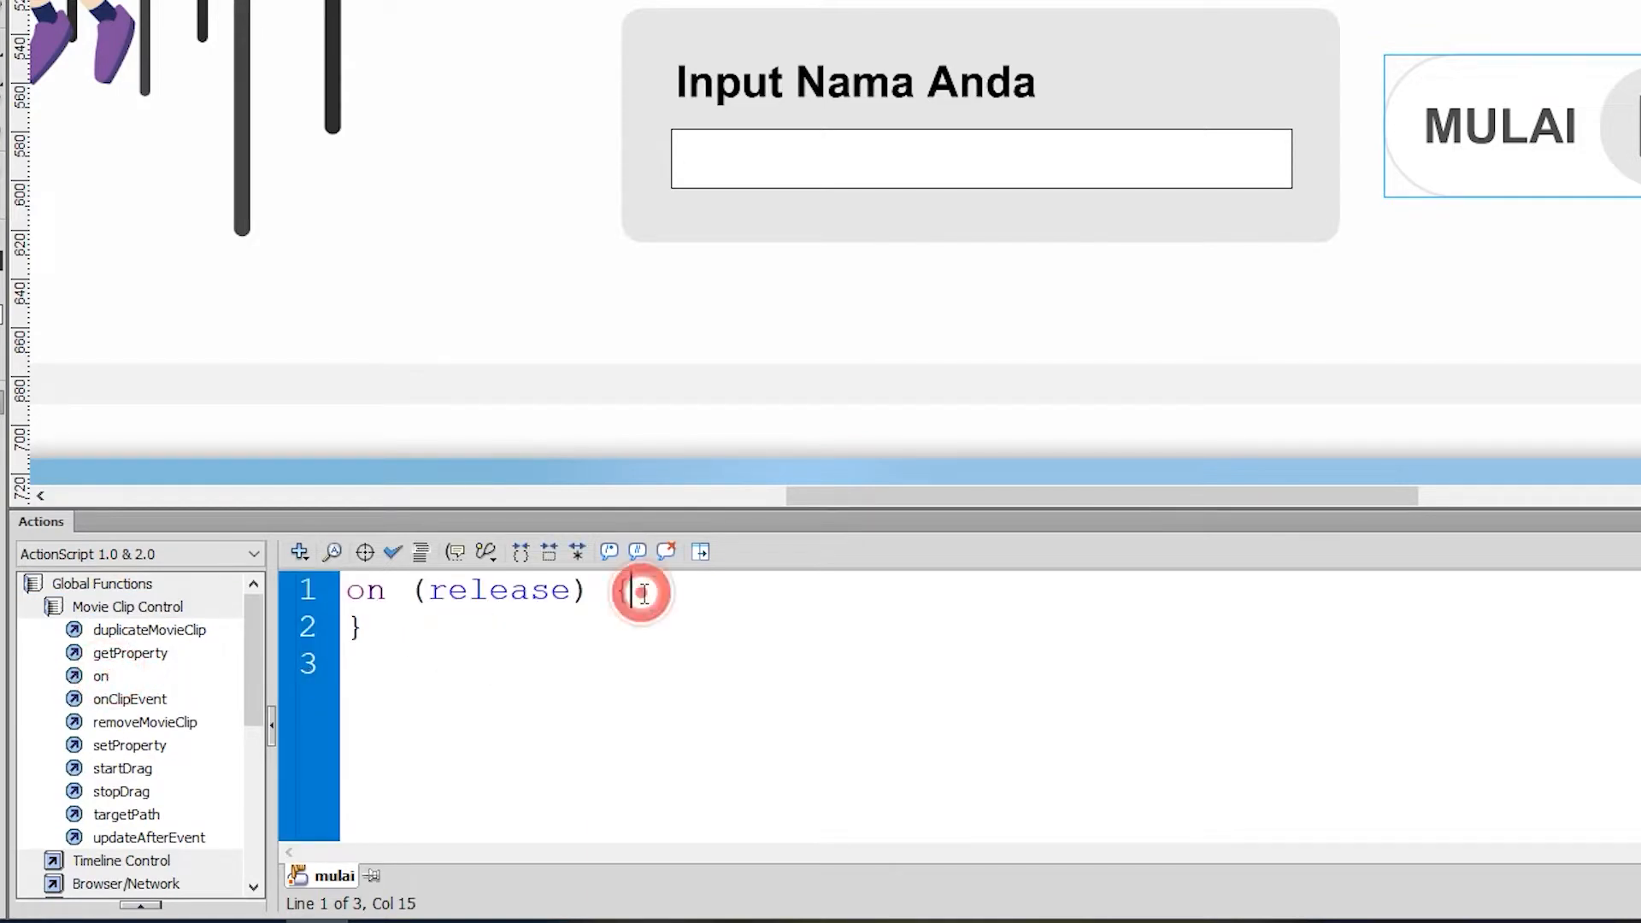
Step: Insert nextFrame(); inside the MULAI button's release handler, and auto-format the script without the blank line
click(150, 608)
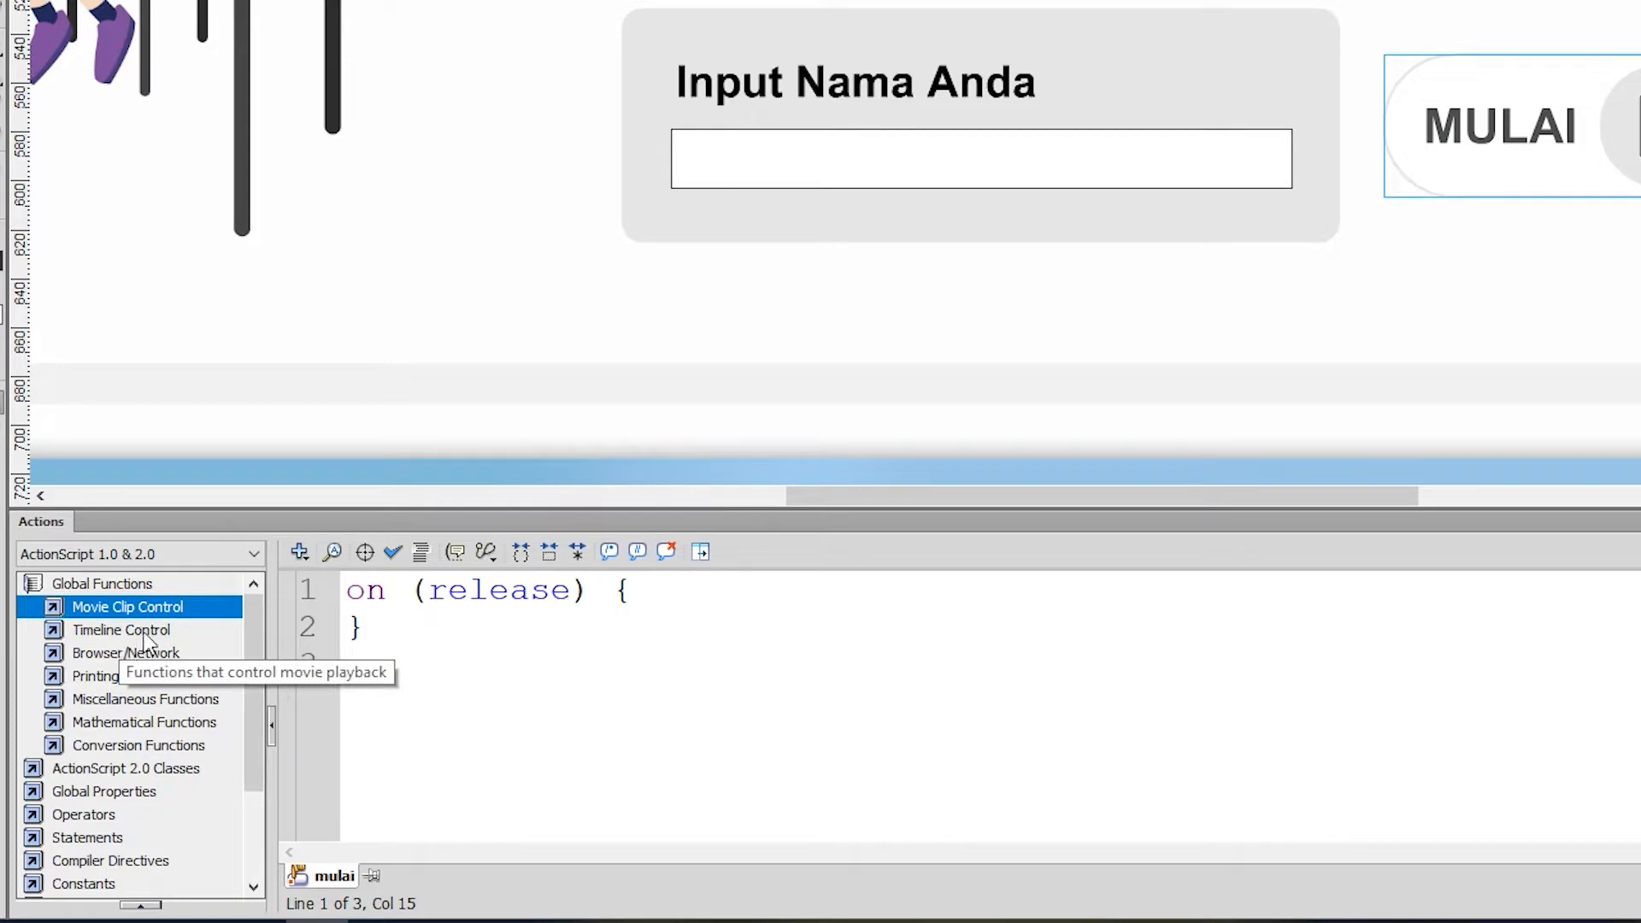
click(128, 634)
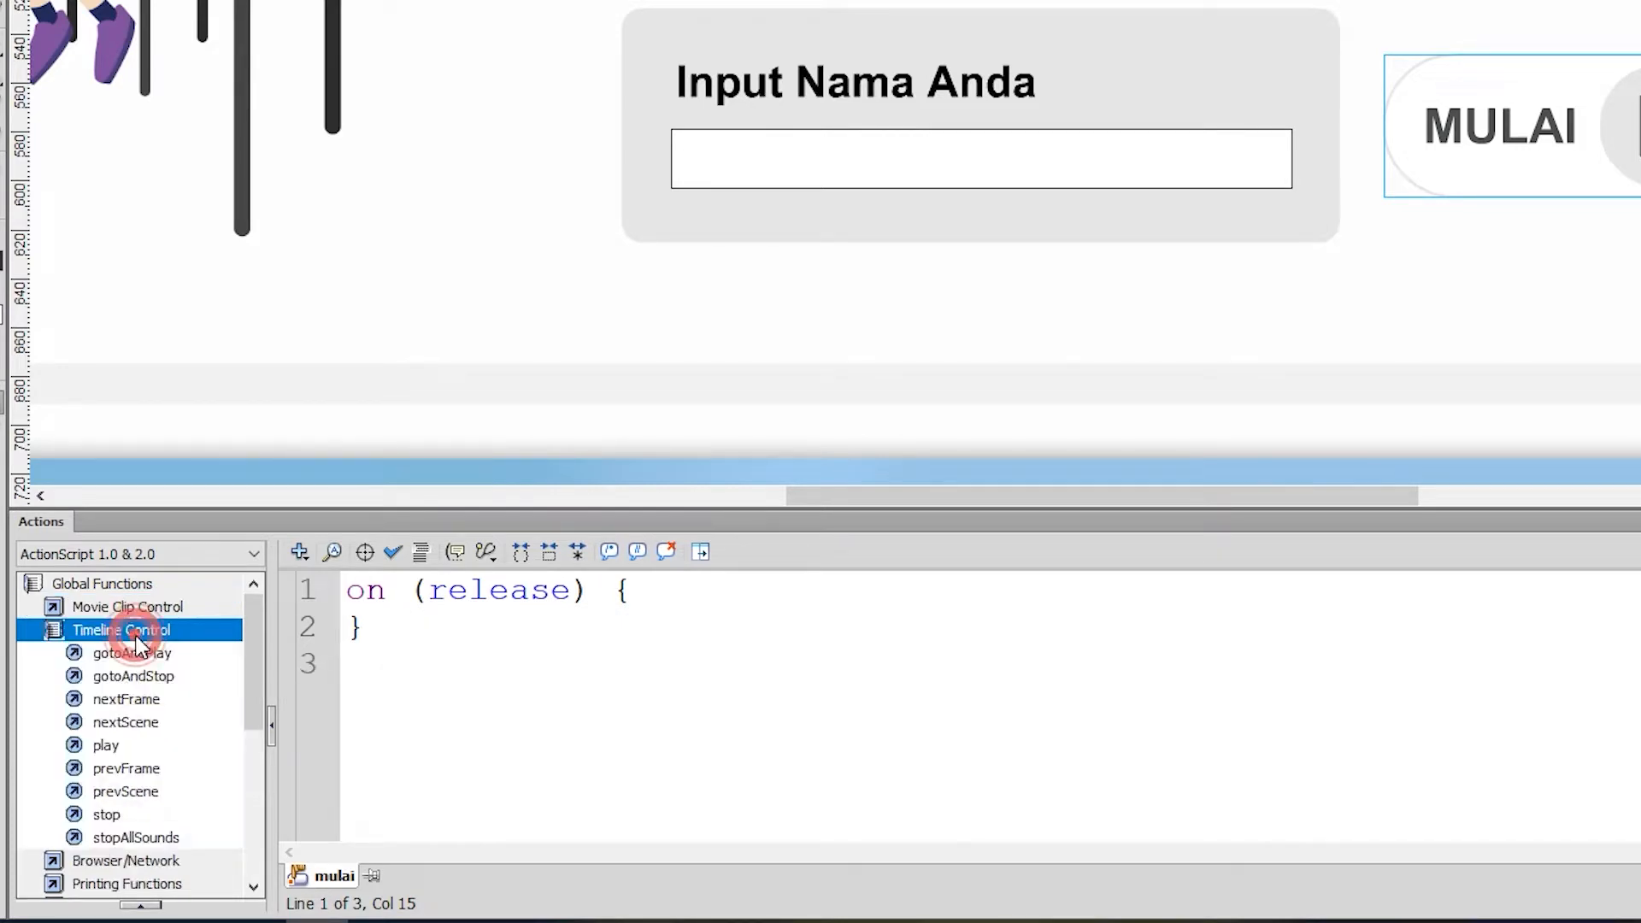
double_click(141, 703)
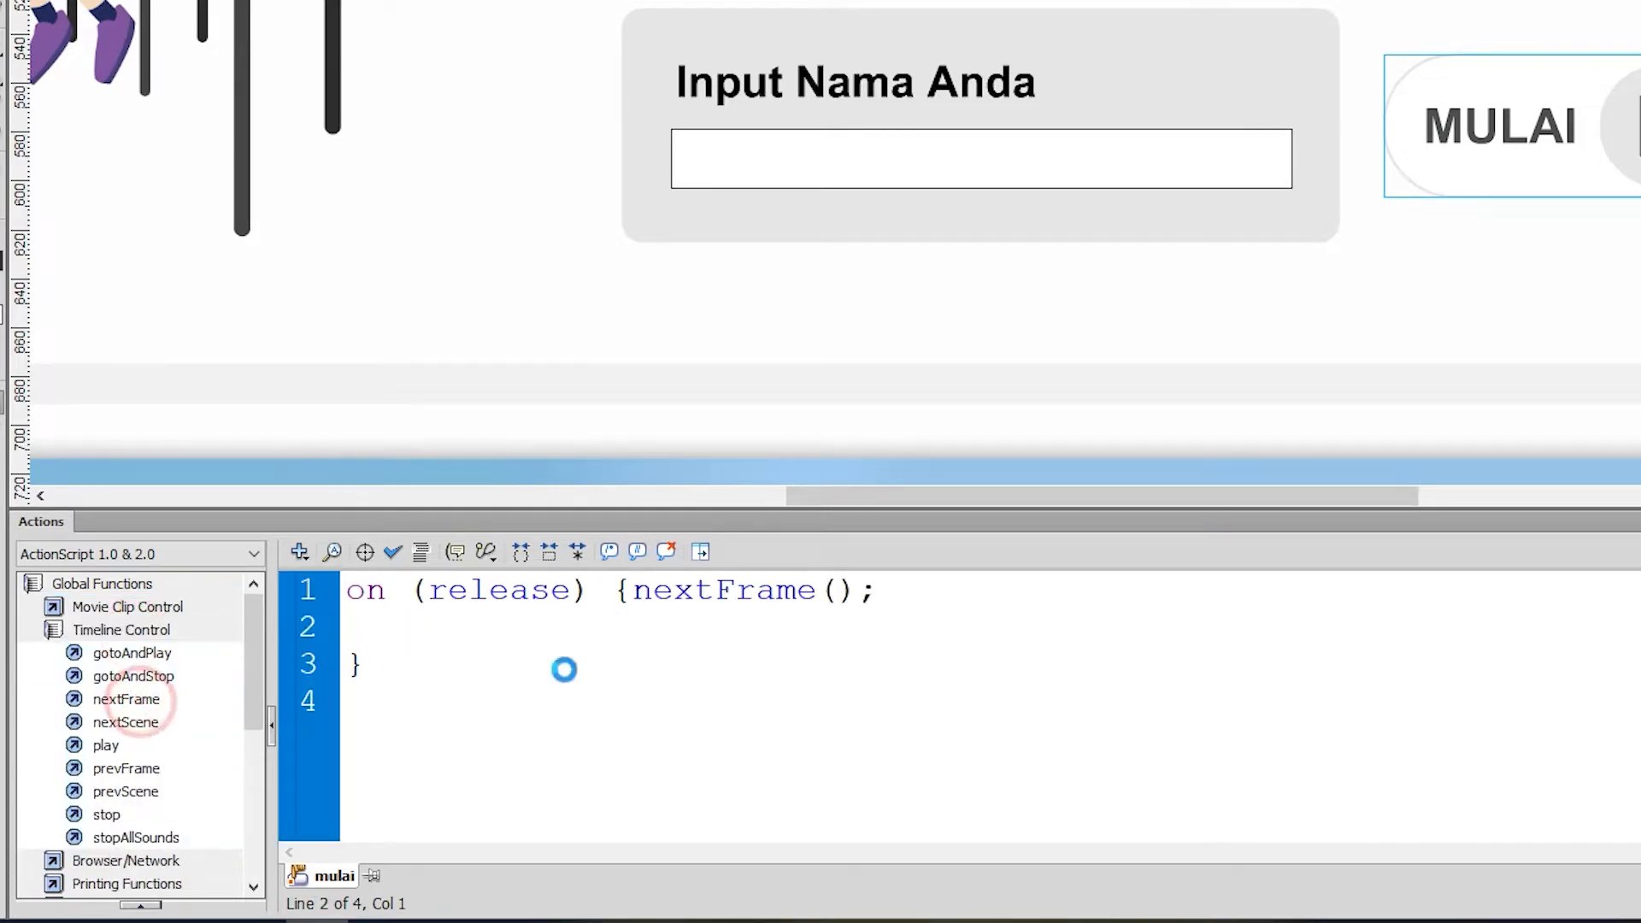
click(422, 552)
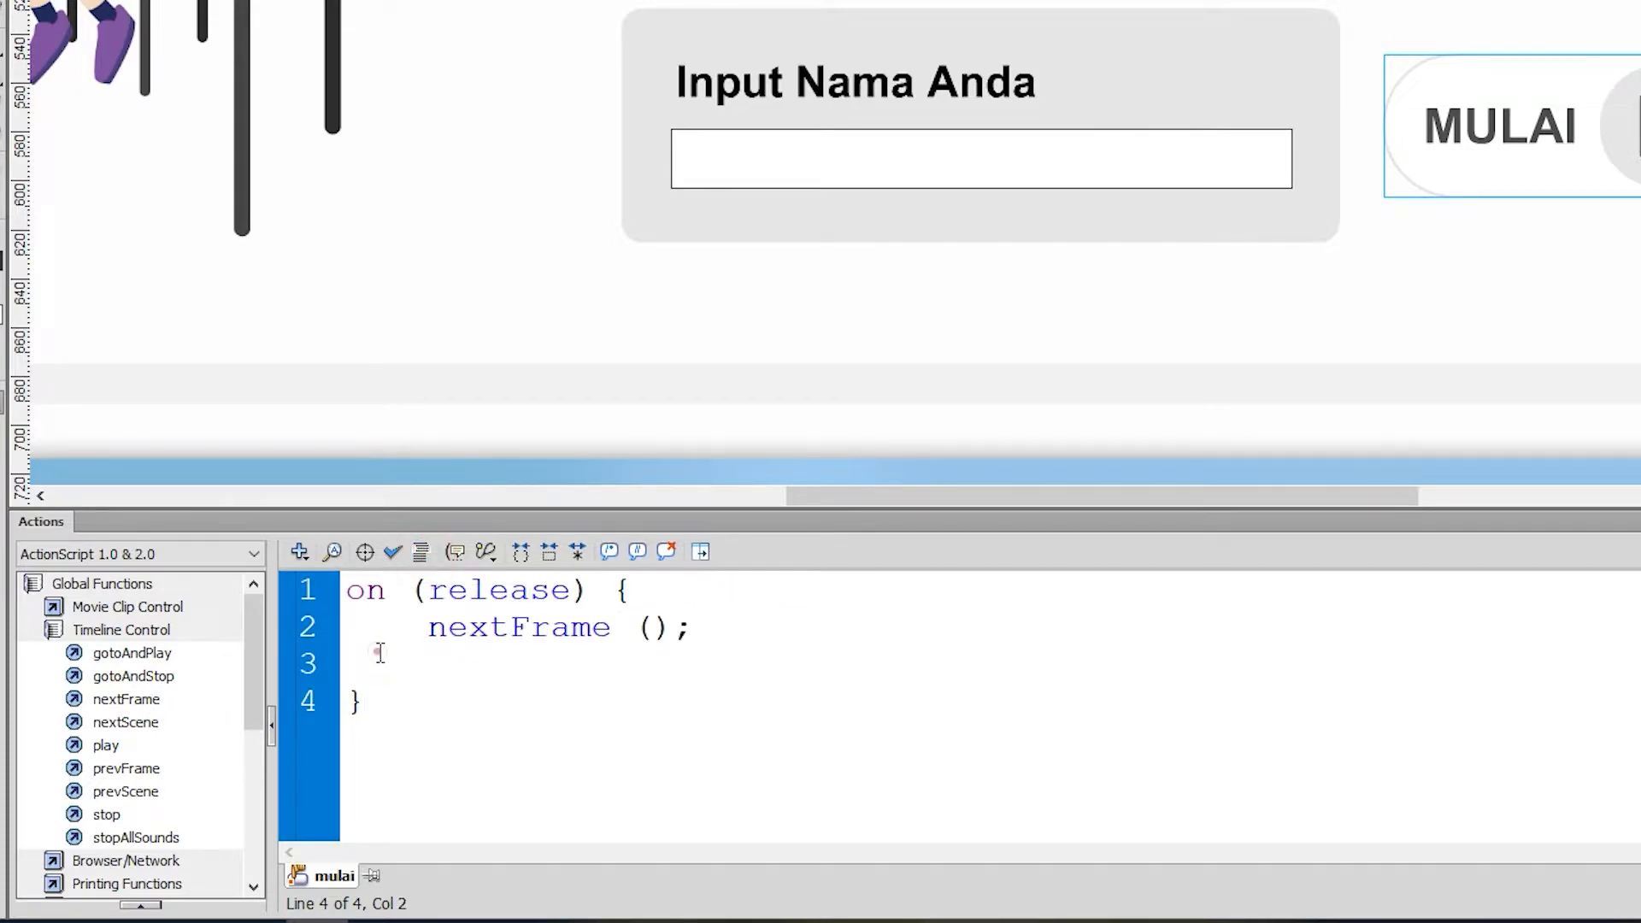
click(380, 654)
key(BackSpace)
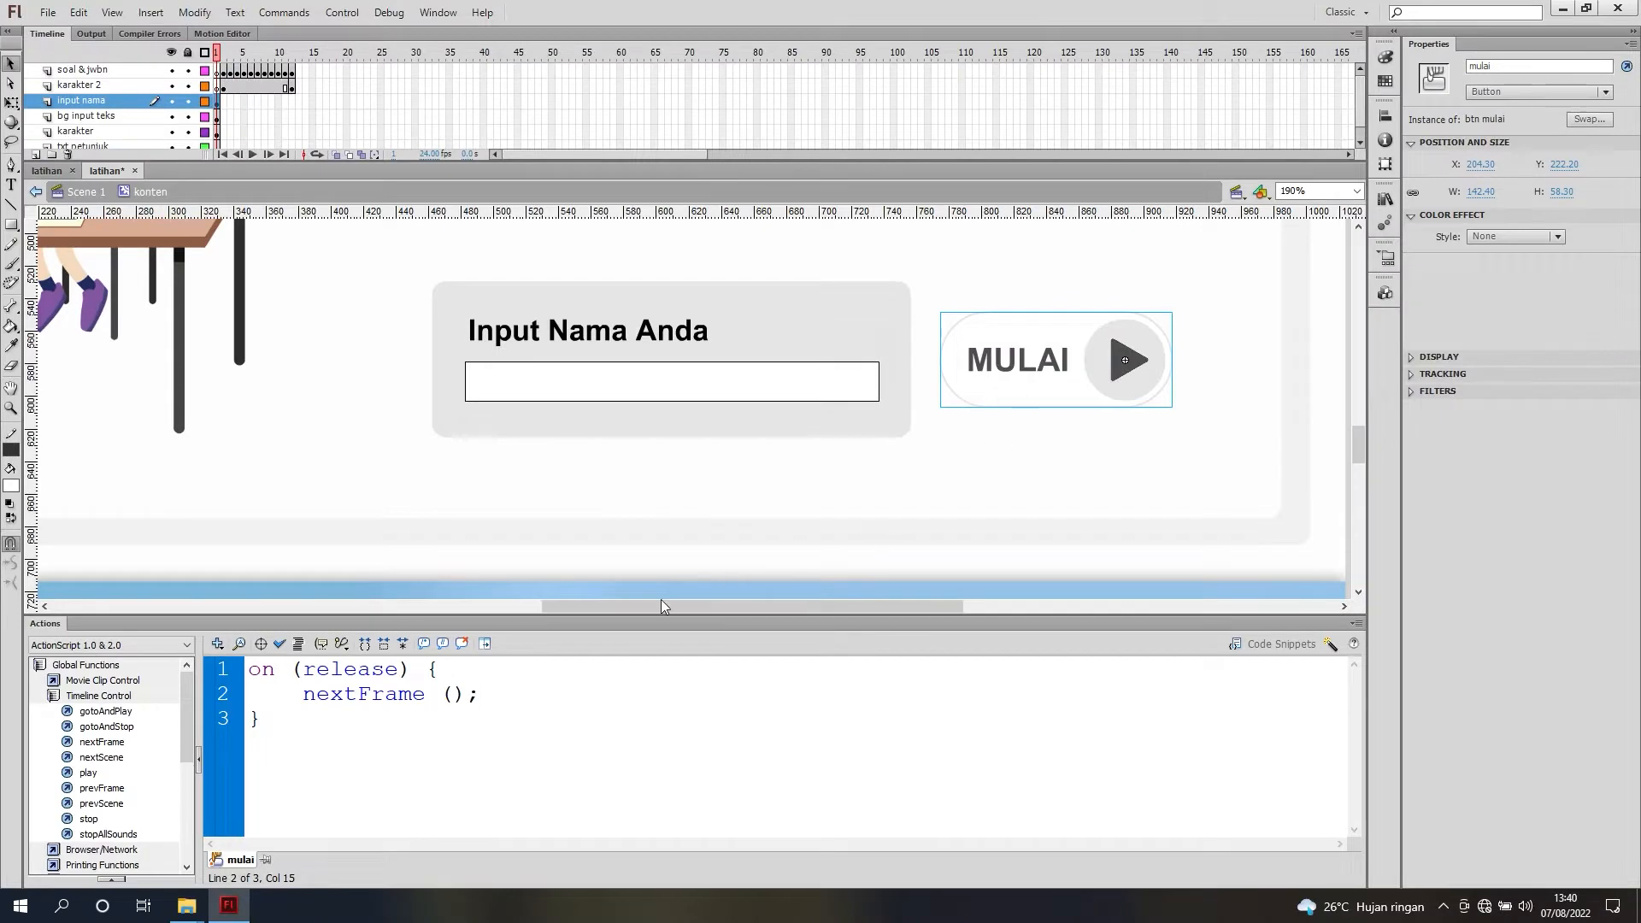
Step: Collapse the script function categories and the code editor, and set the stage zoom to Show Frame
click(129, 696)
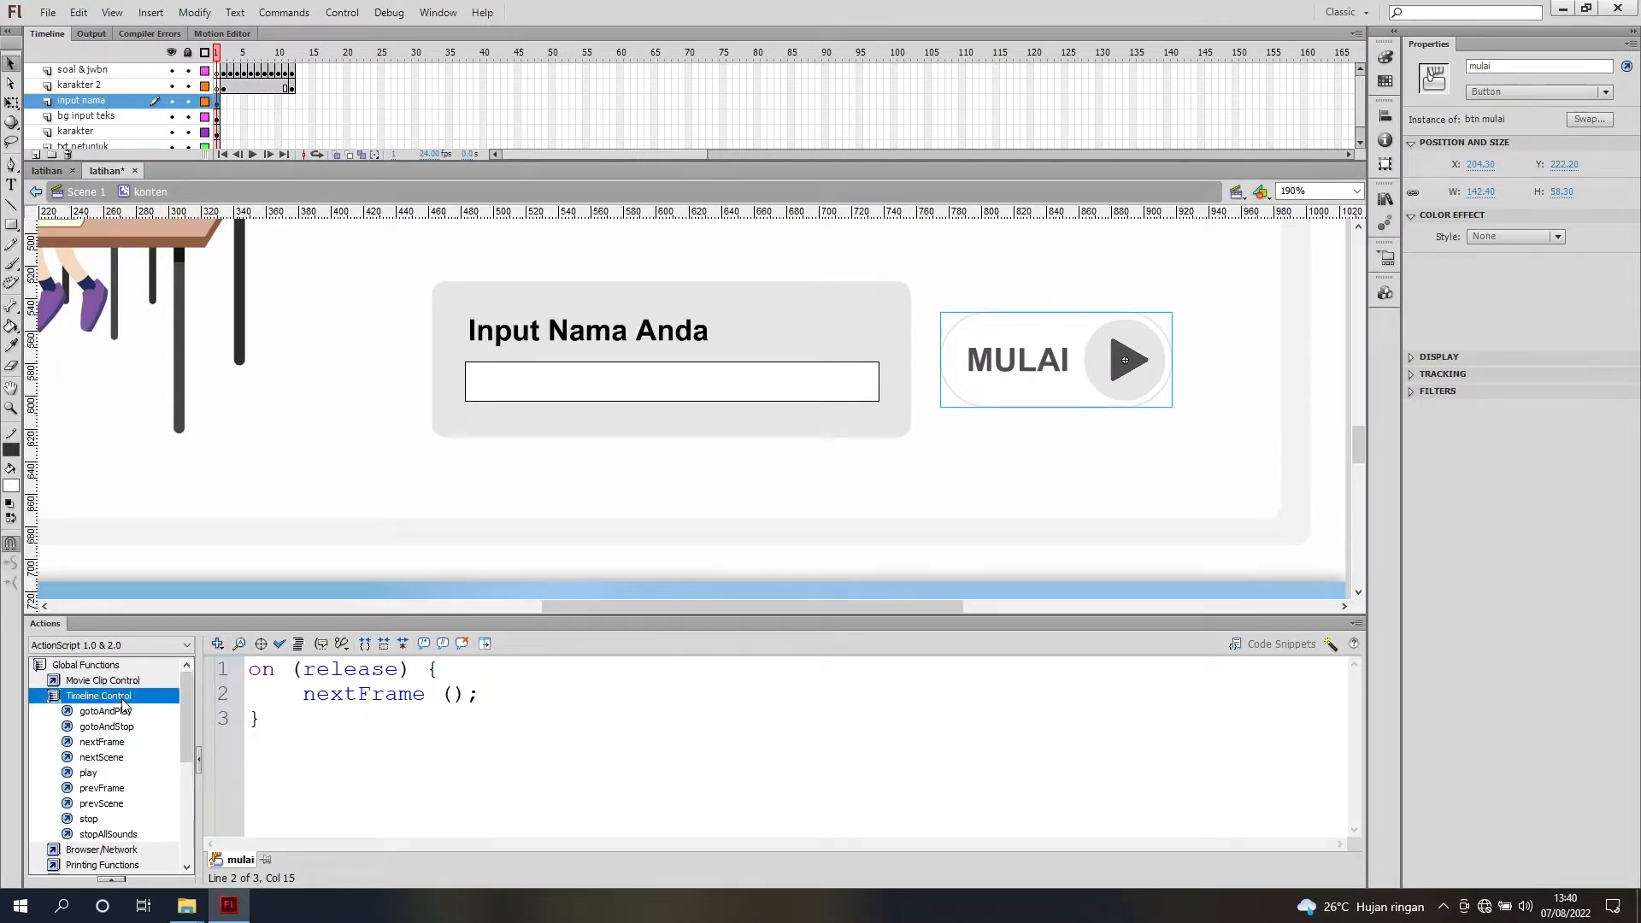
click(129, 664)
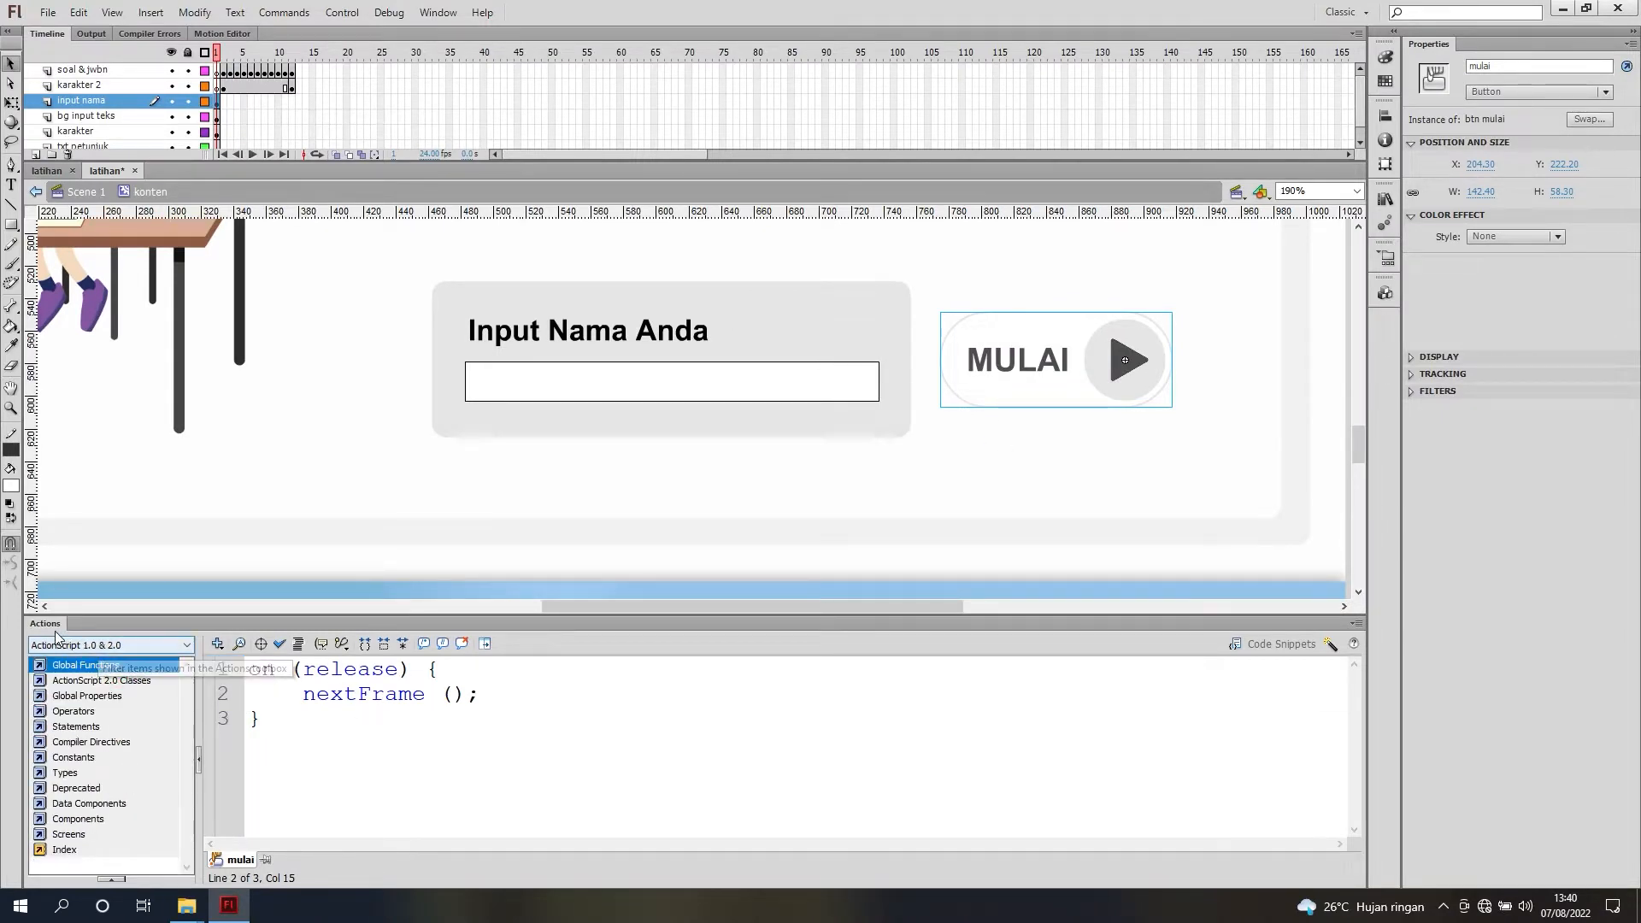
click(308, 623)
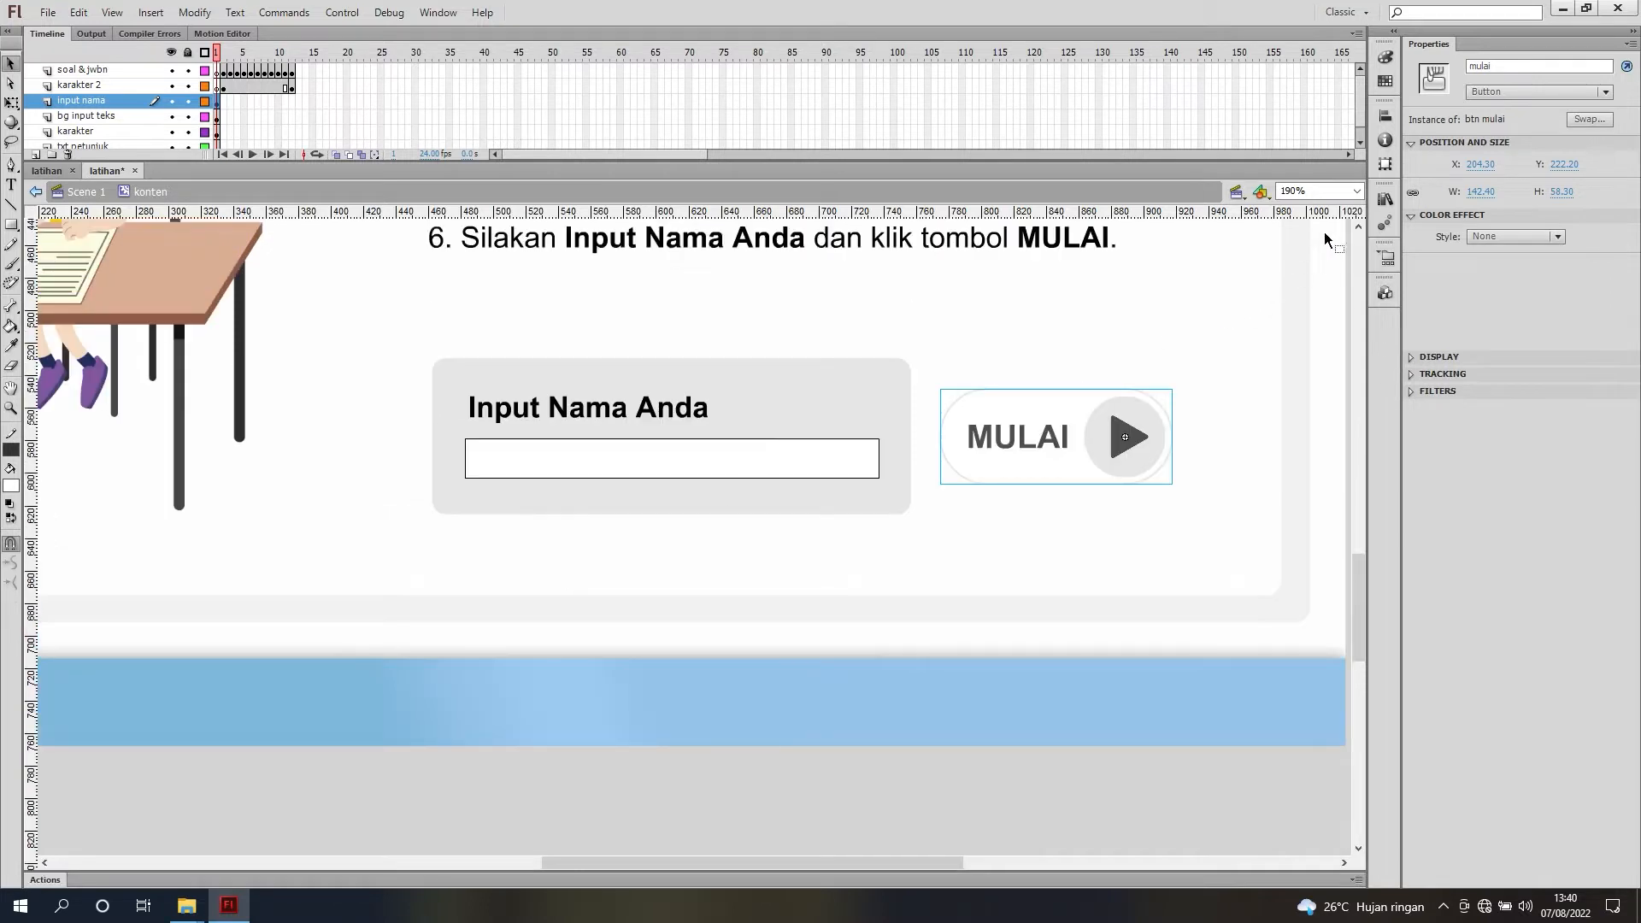
click(1356, 192)
click(1340, 217)
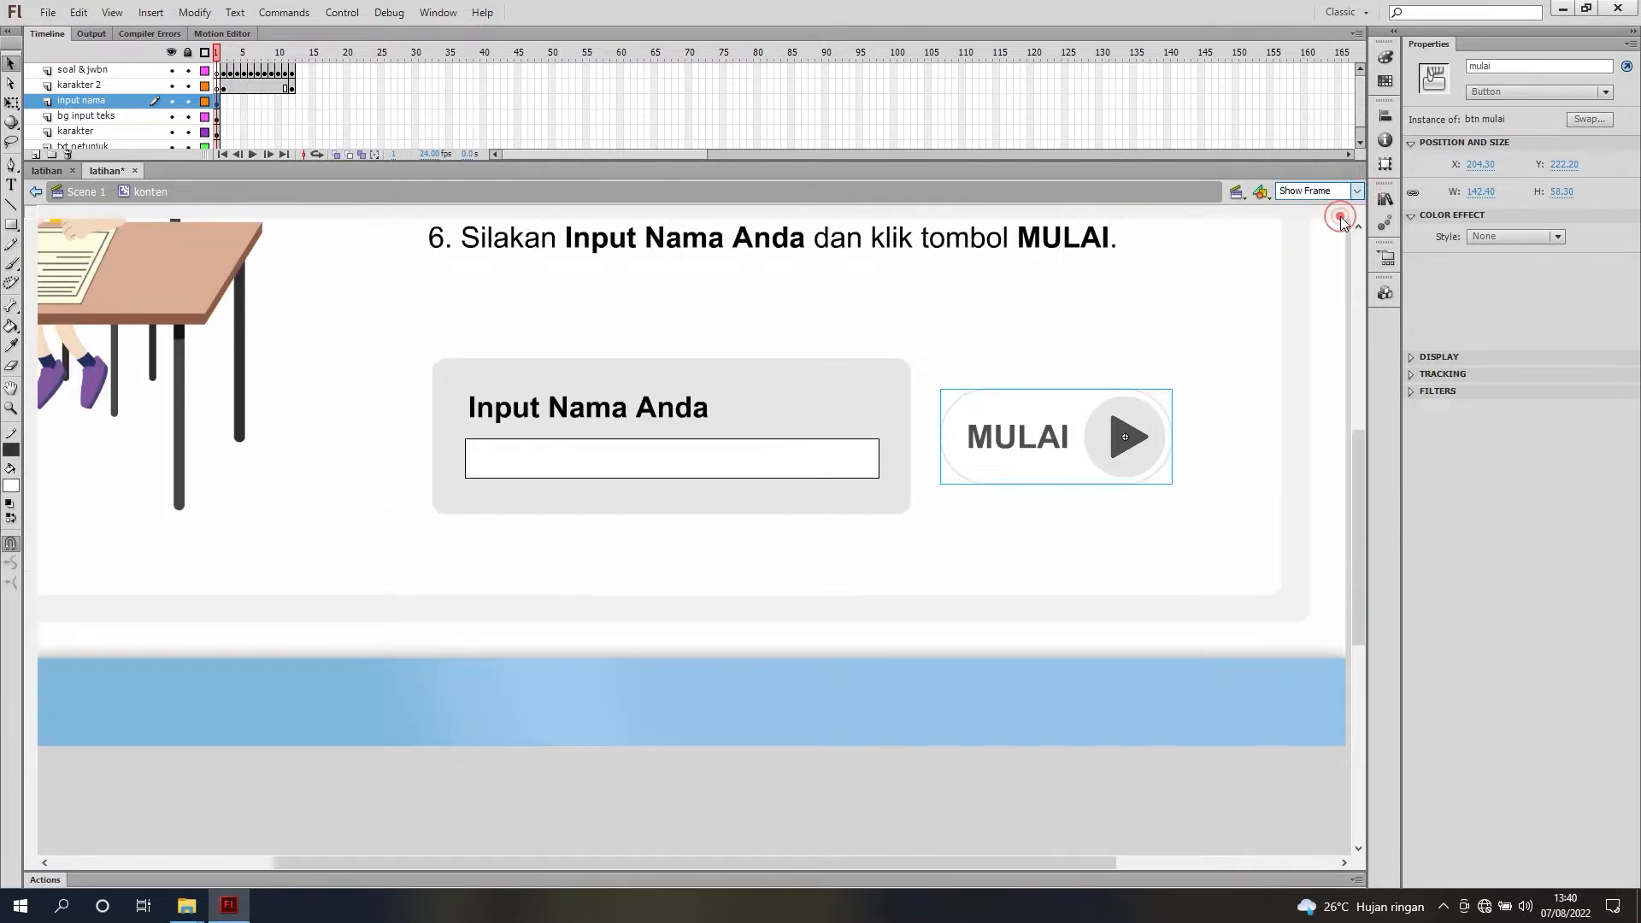
Step: Add a layer above karakter 2 in the konten timeline and name it btn jwbn
click(1185, 453)
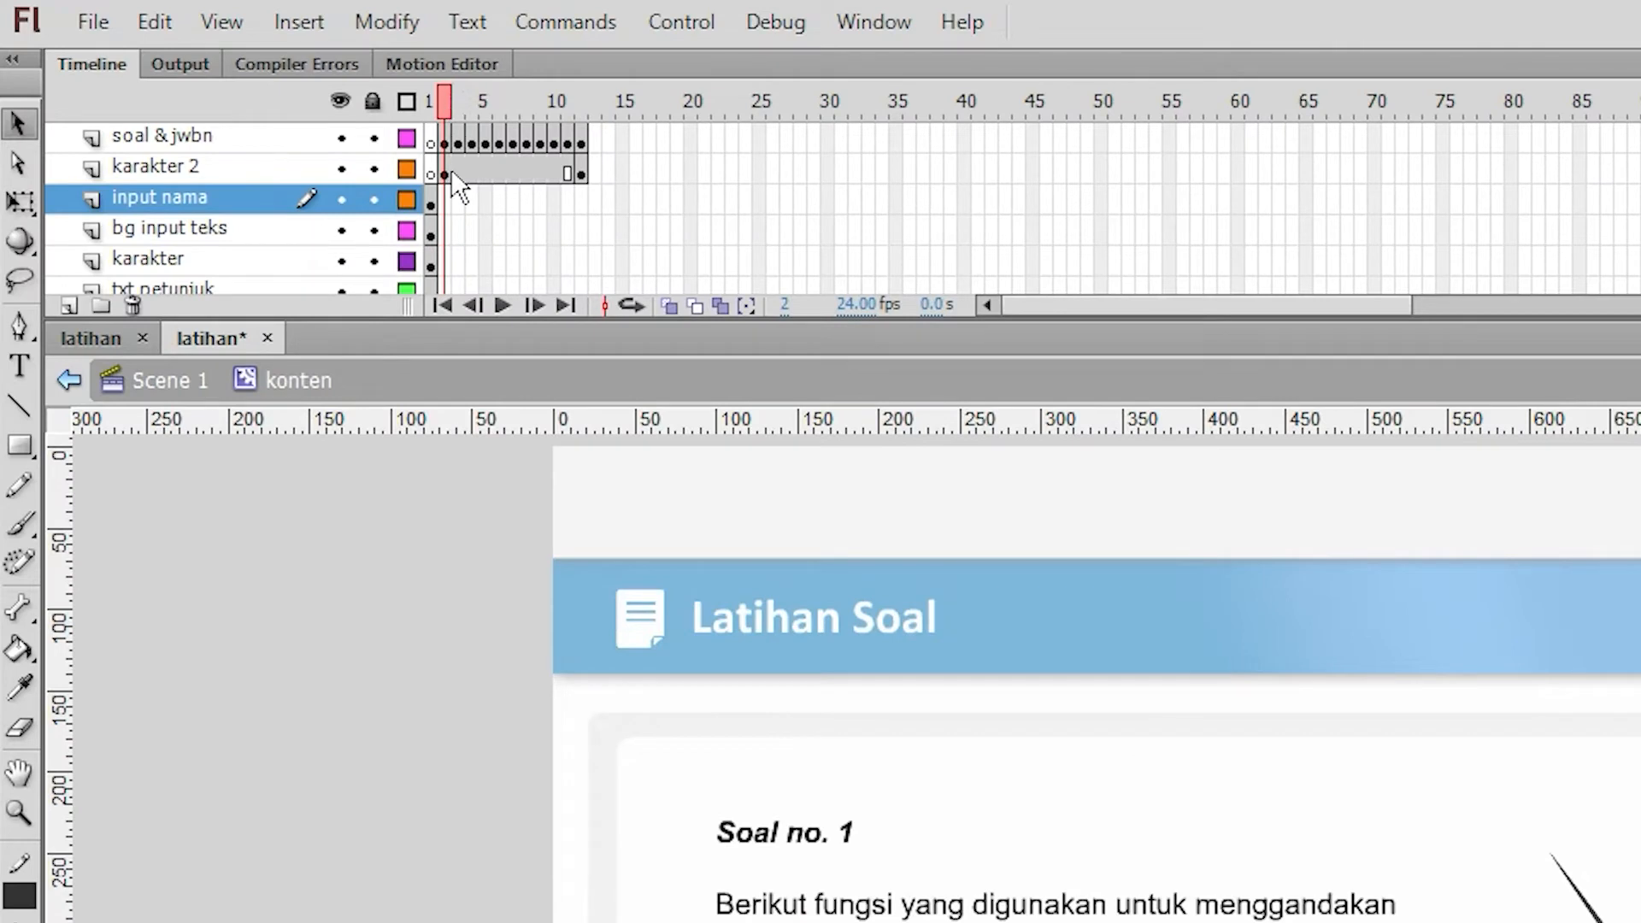
drag(458, 99, 567, 102)
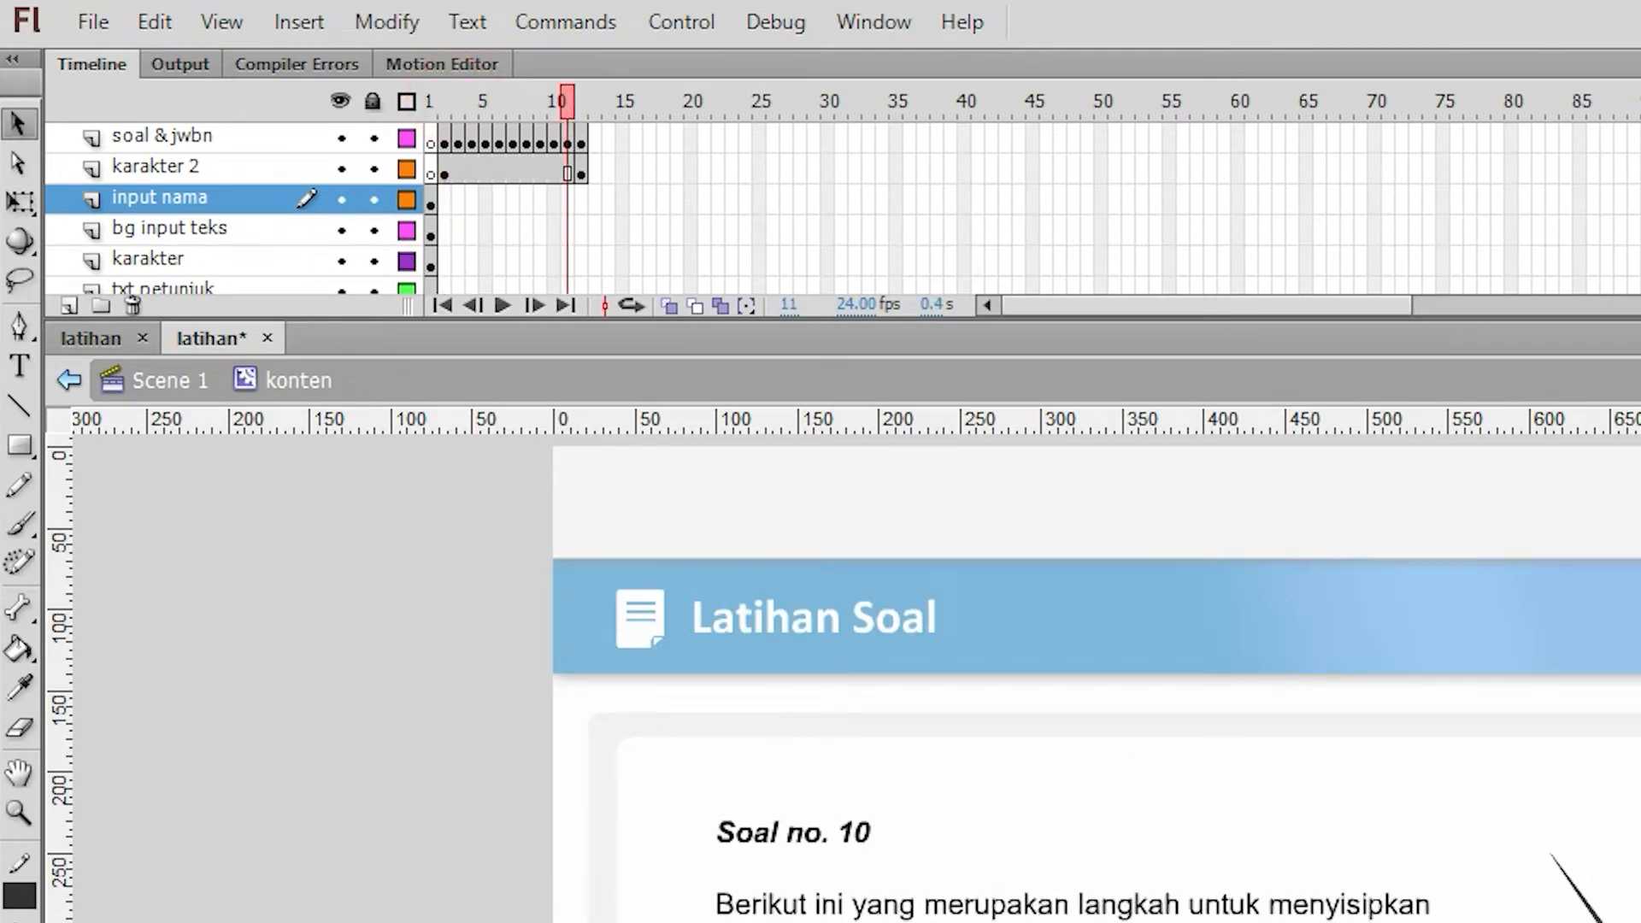
click(446, 99)
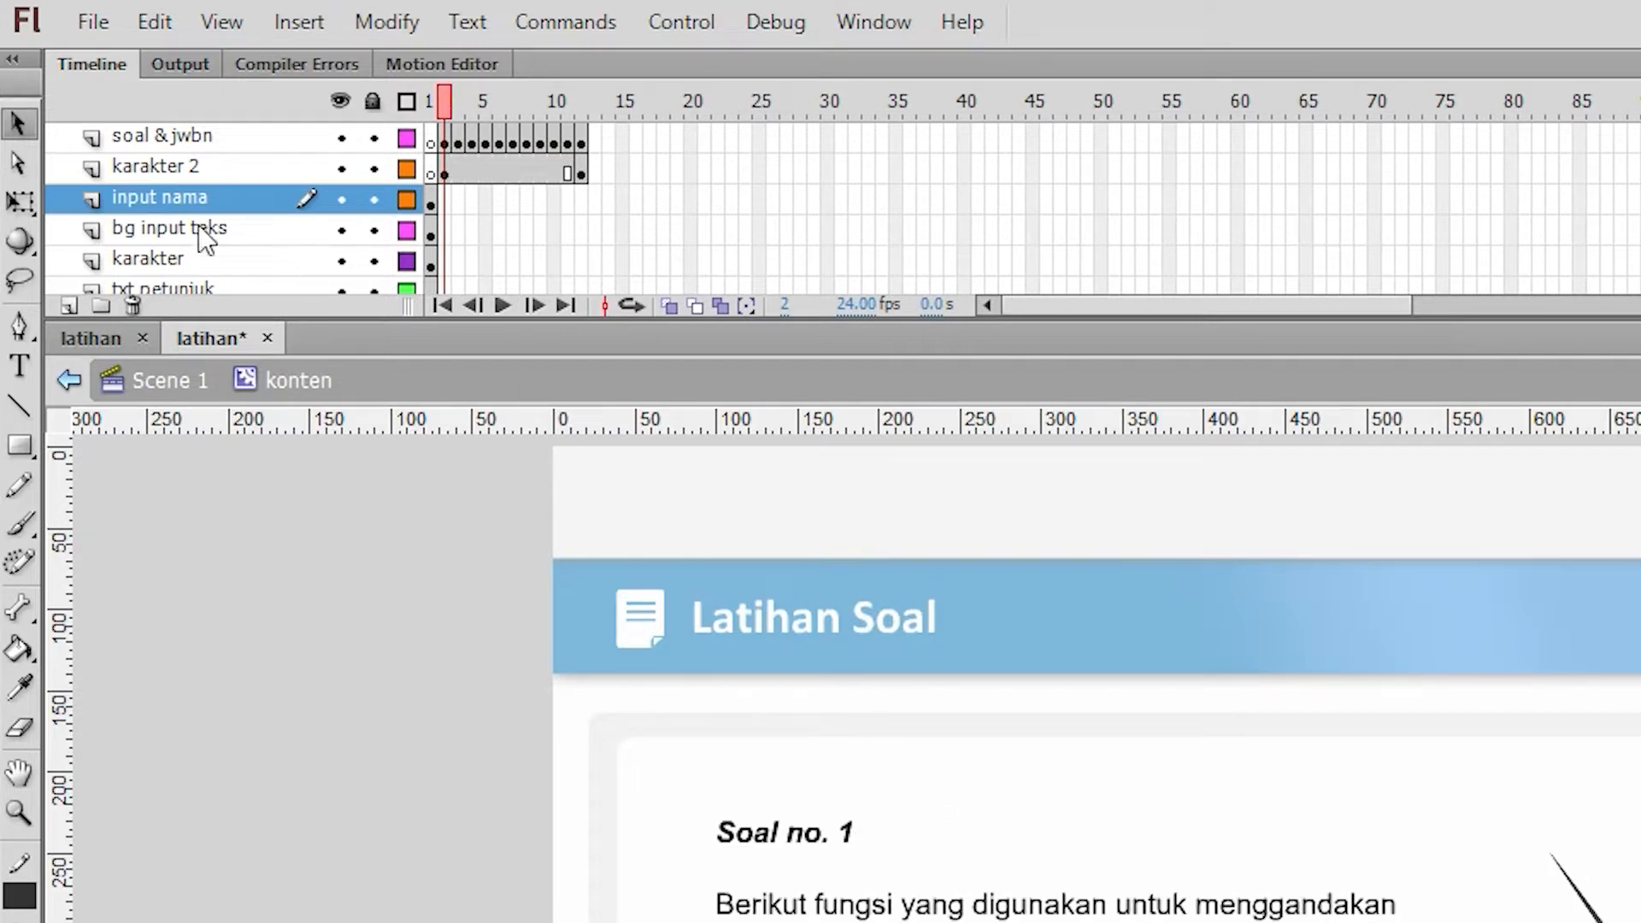
click(141, 169)
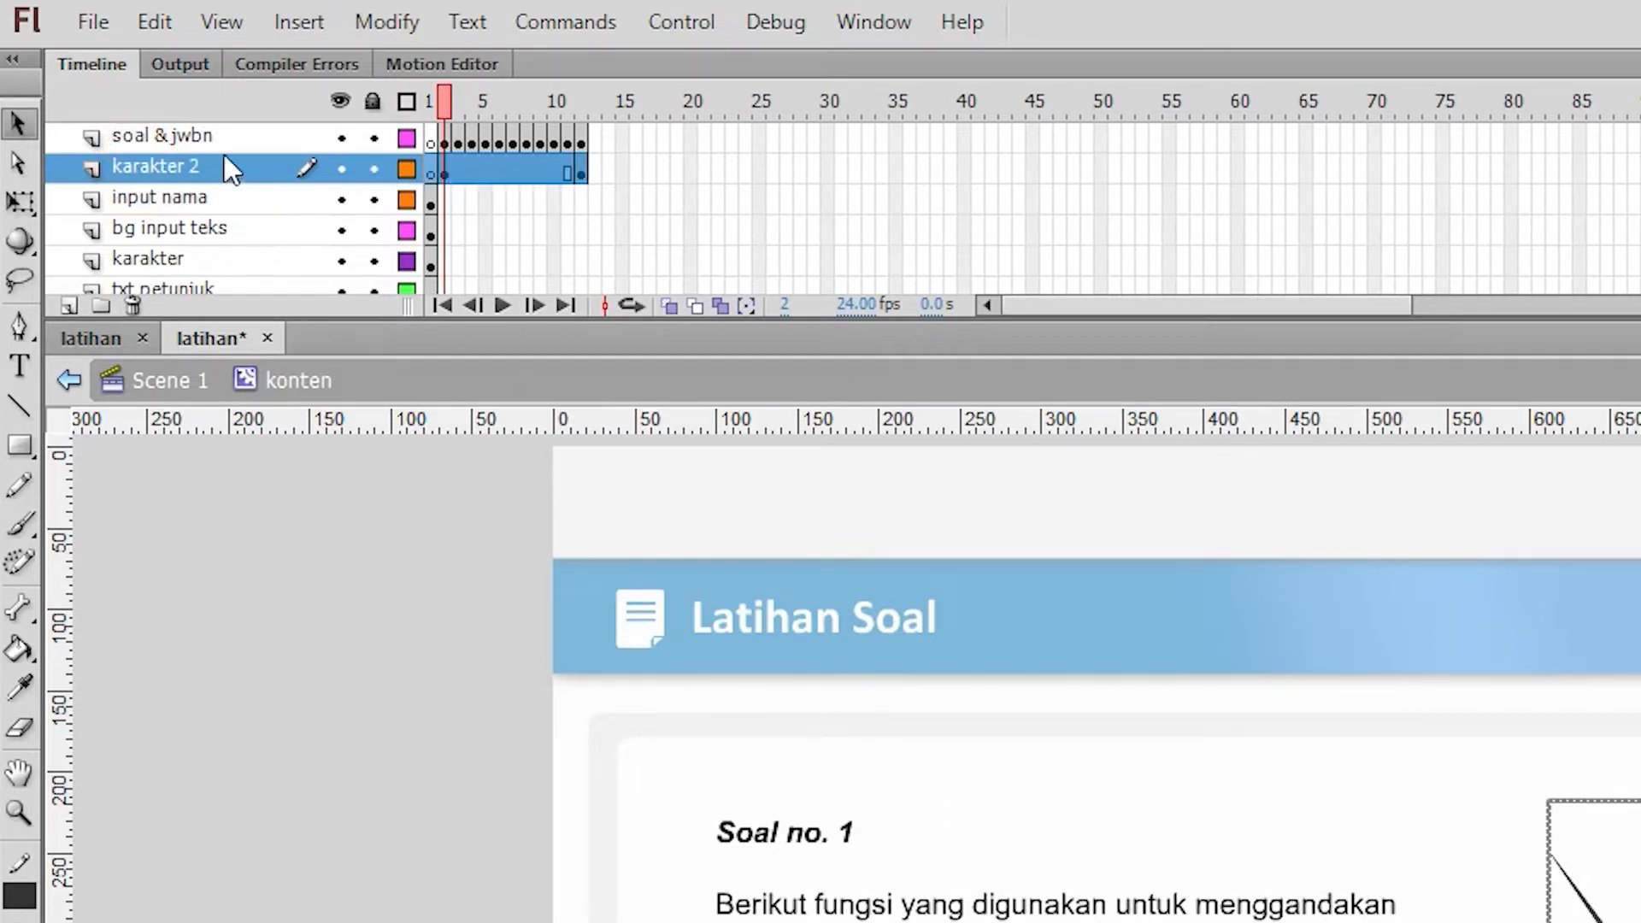
click(71, 299)
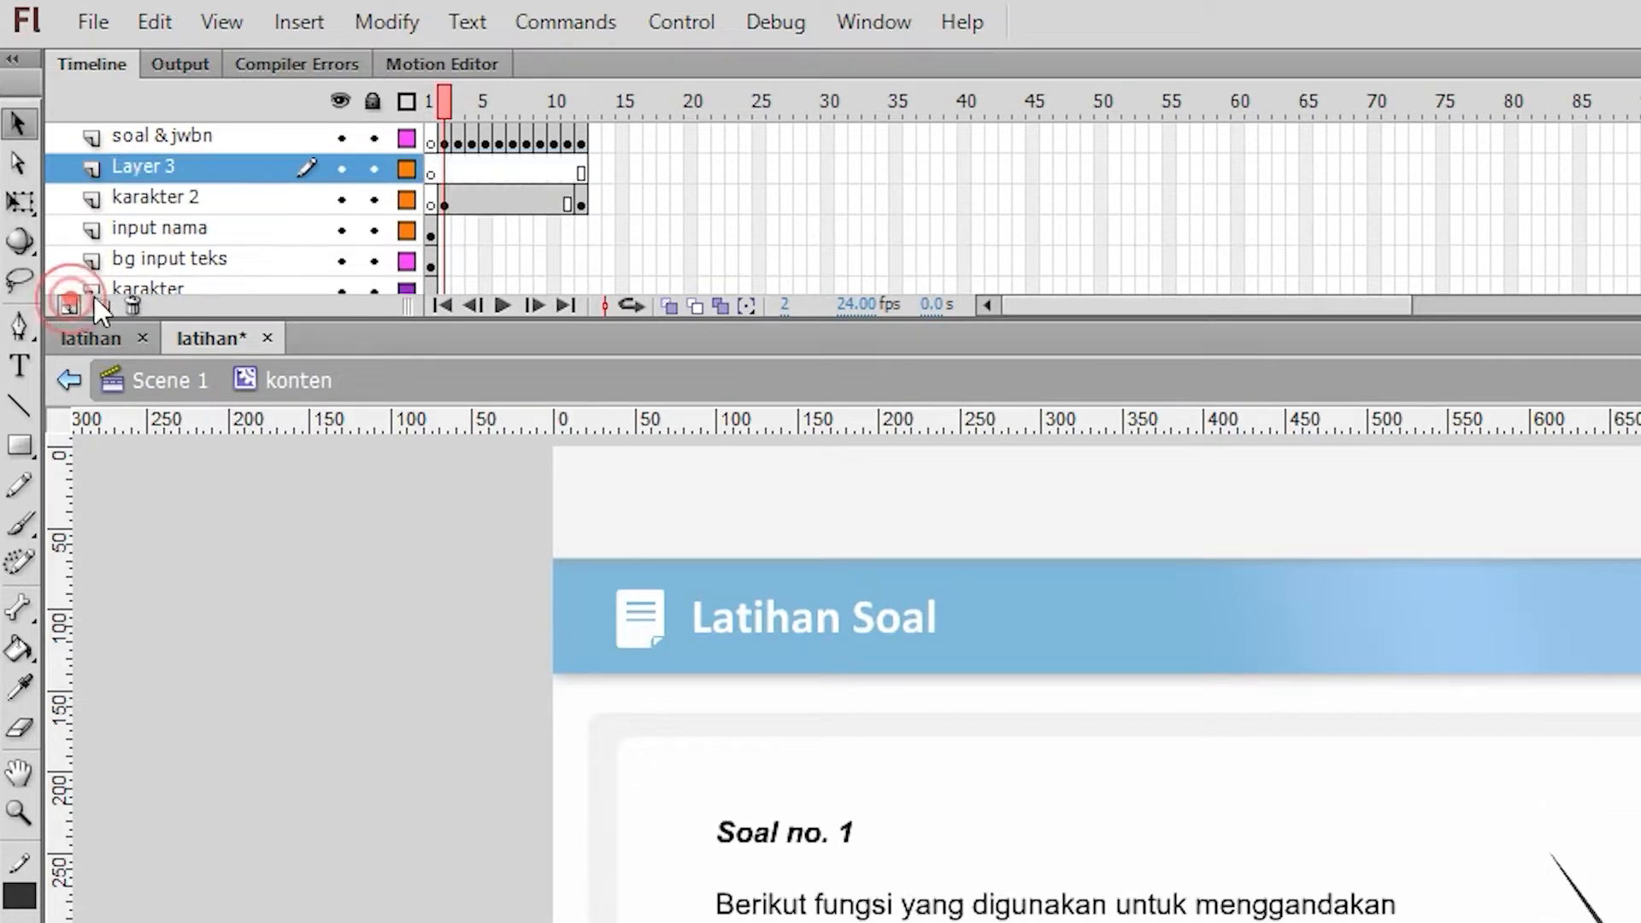
double_click(154, 168)
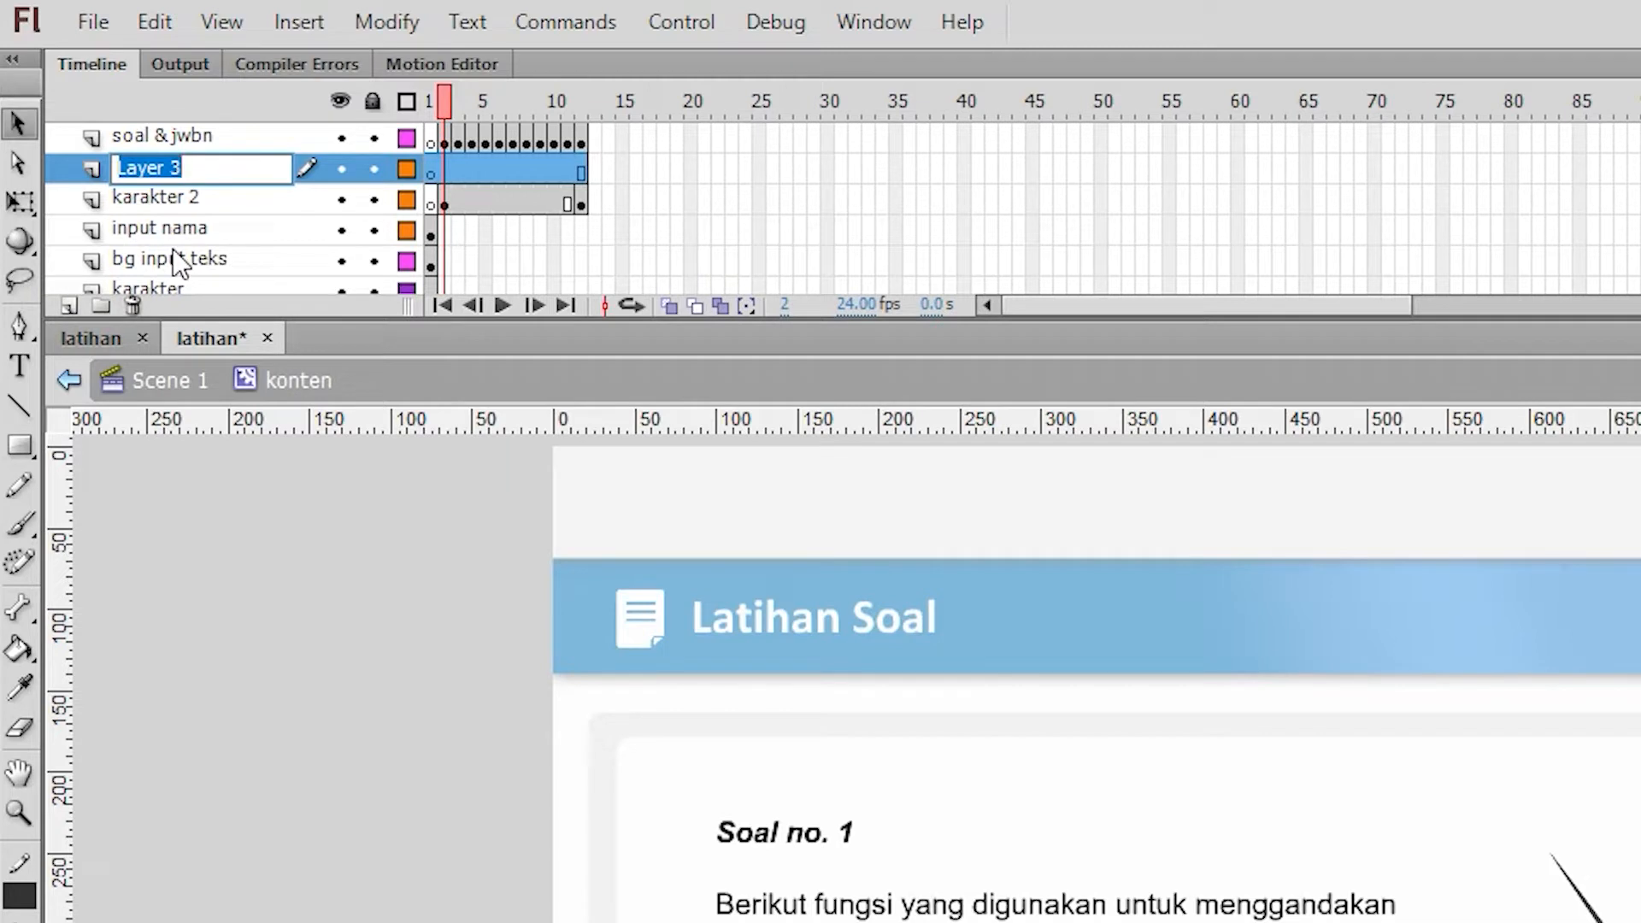
text(btn jw)
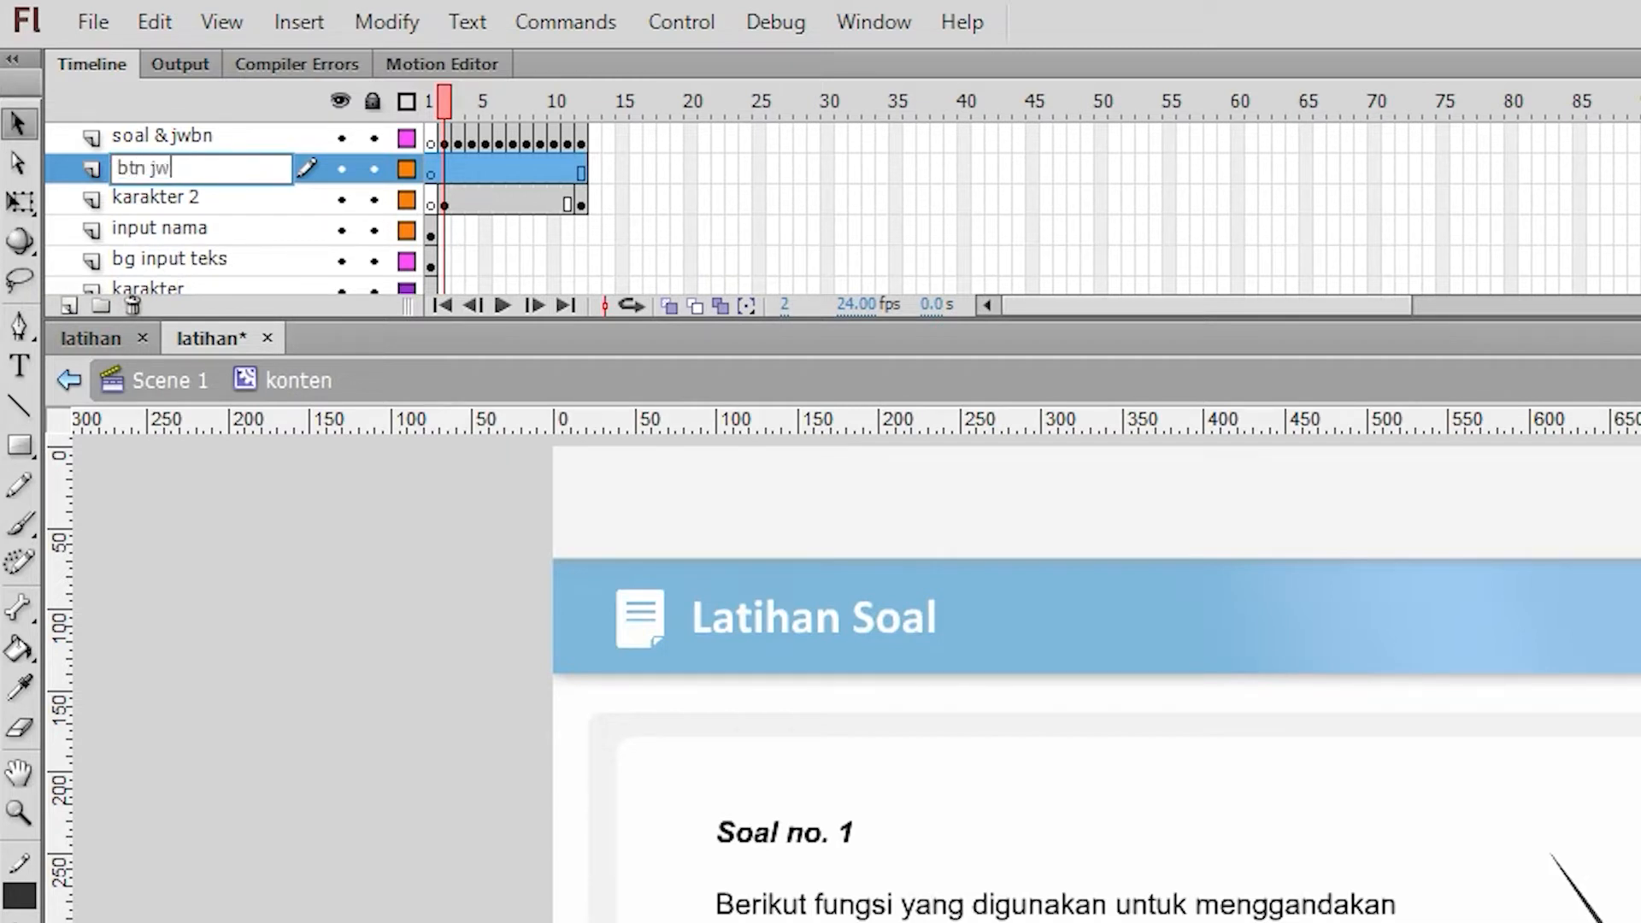
text(bn)
key(Return)
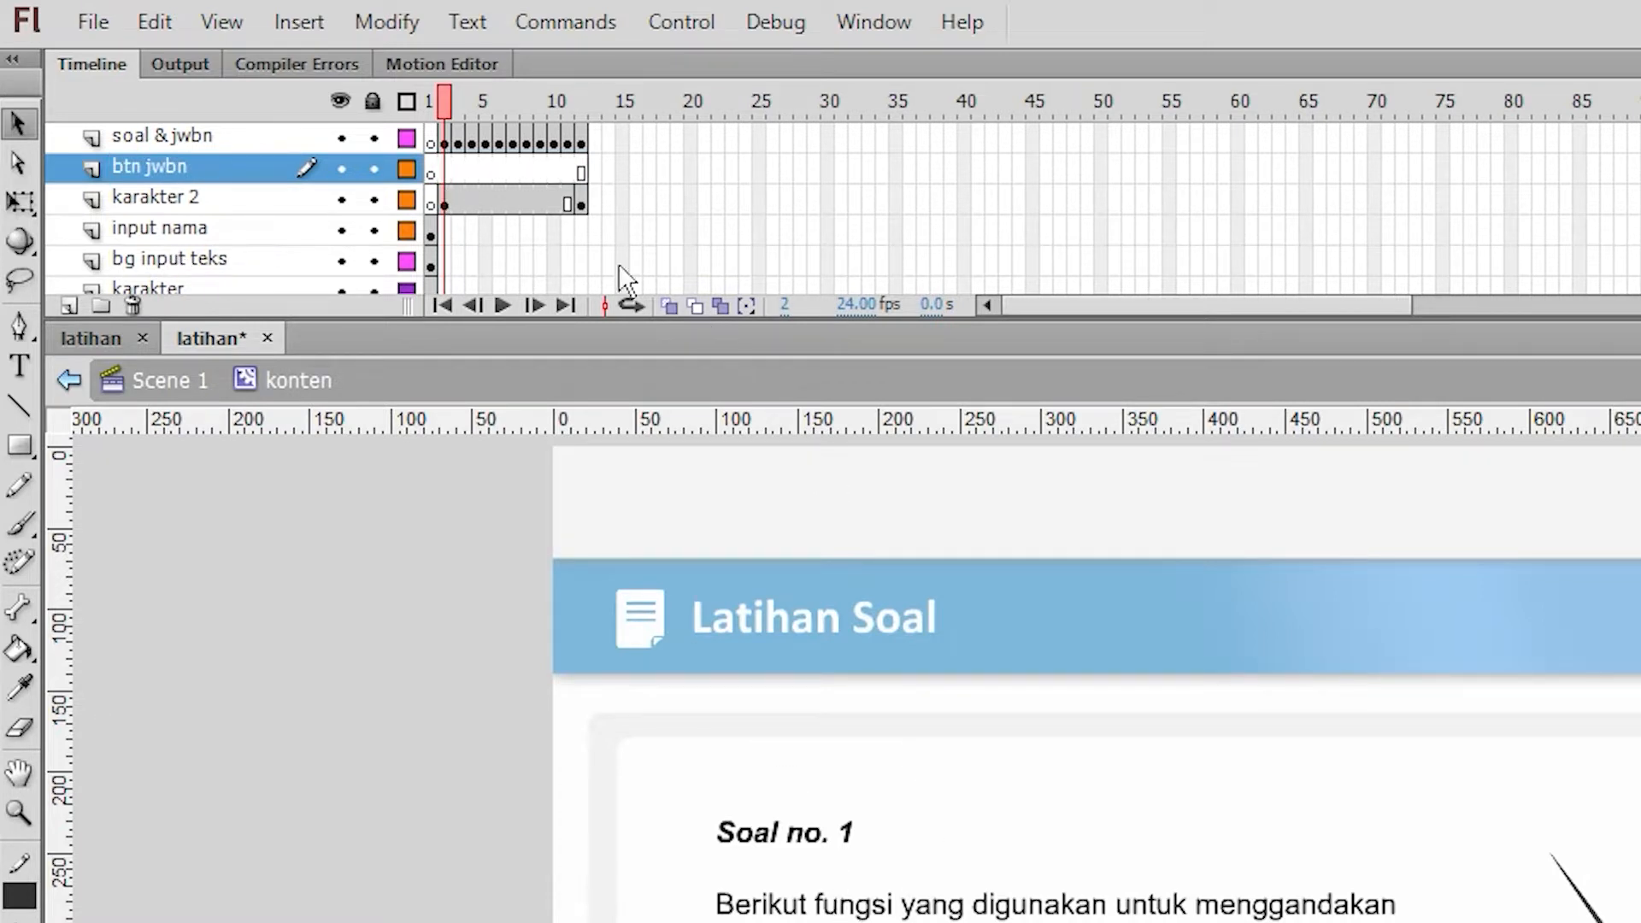
Step: Insert a keyframe at frame 2 of the btn jwbn layer, where question 1 is shown
click(444, 169)
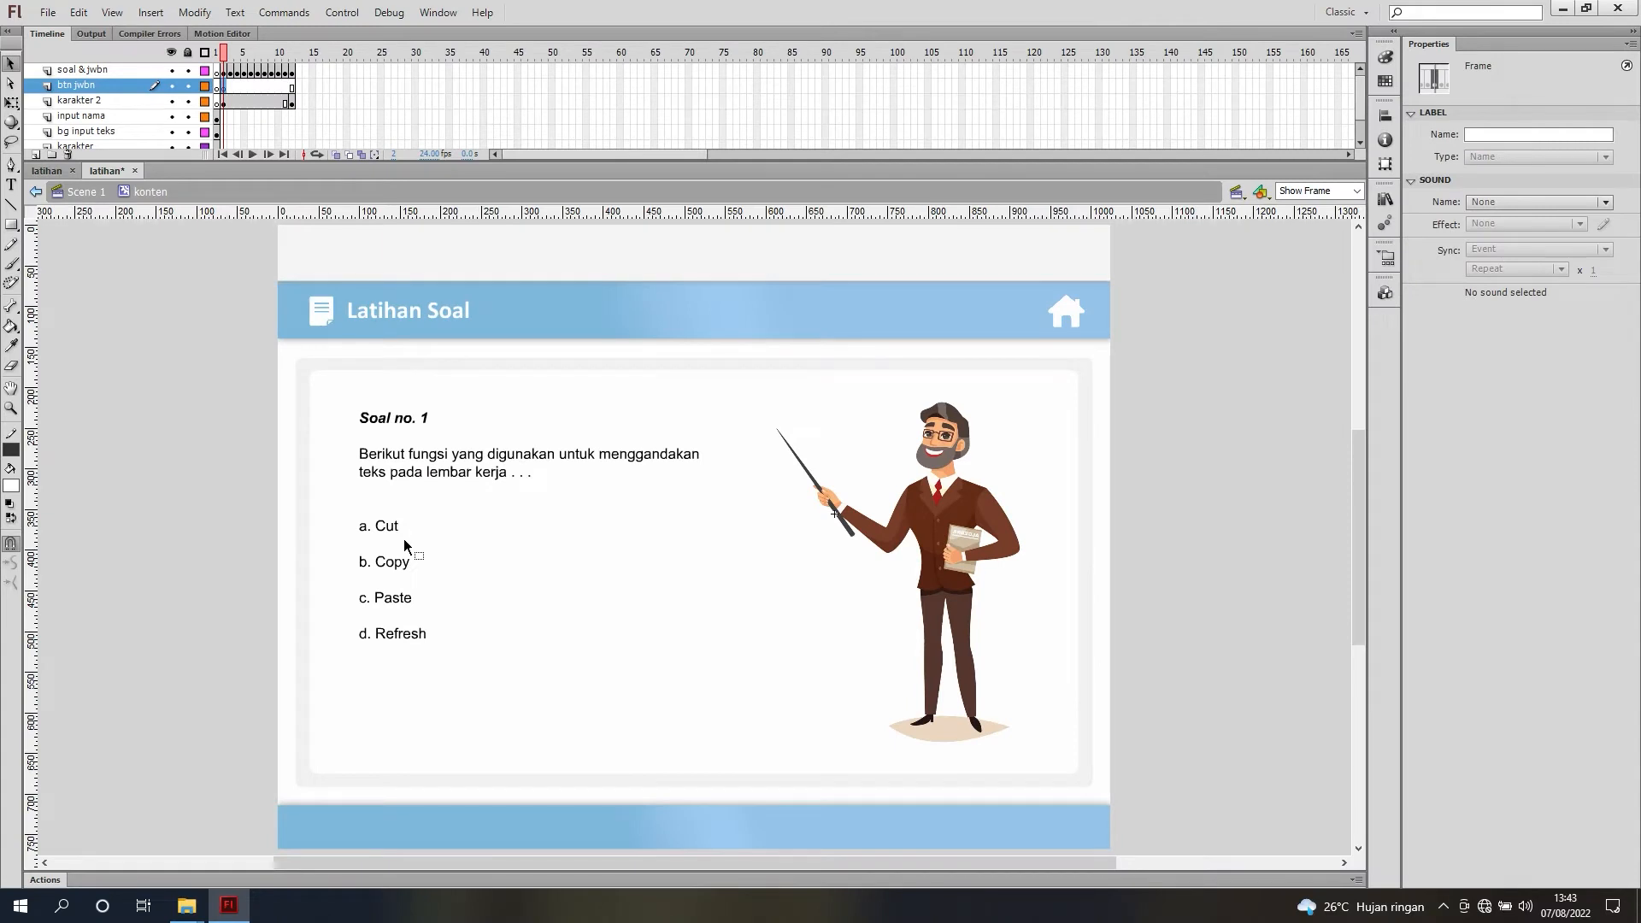
key(ctrl+equal)
drag(705, 859, 500, 860)
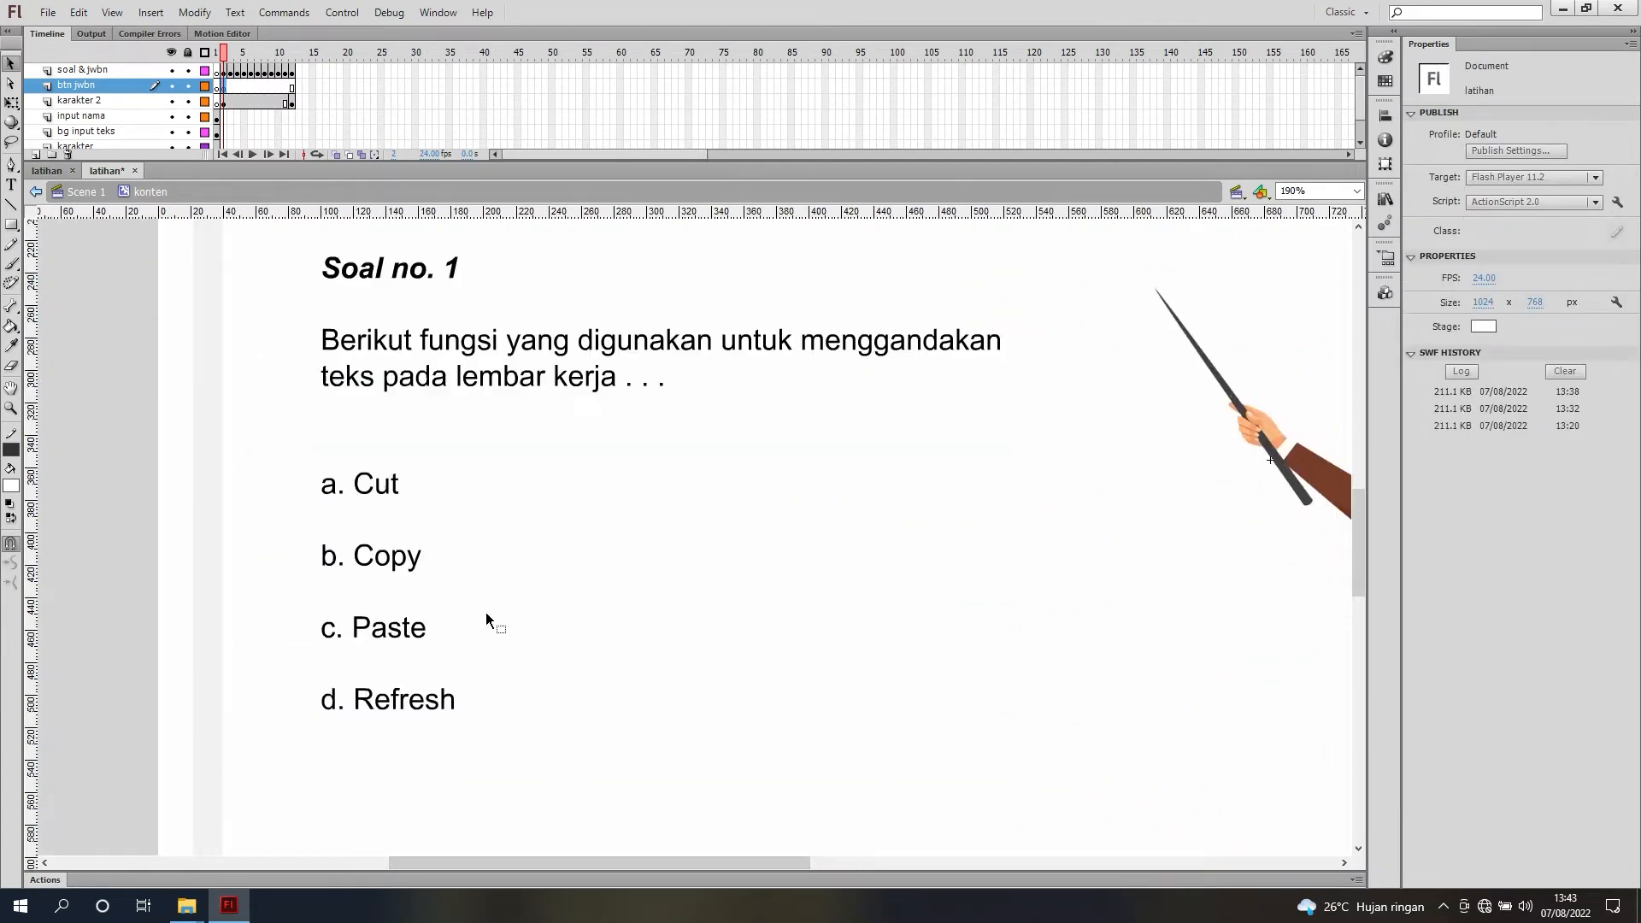
scroll(486, 612, down, 2)
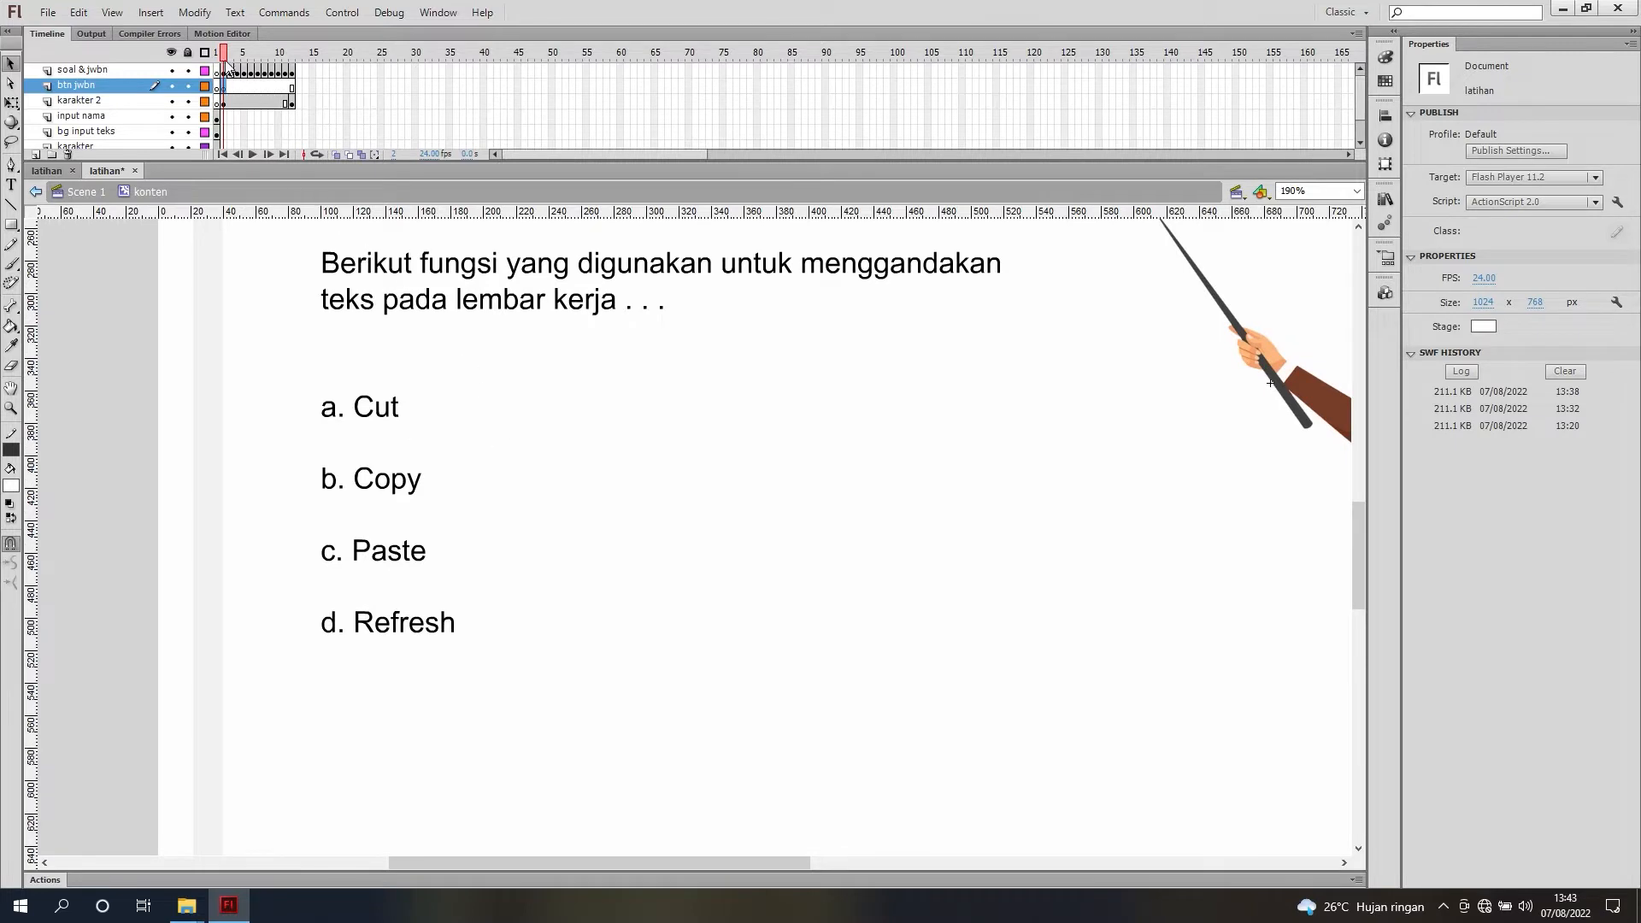
mouse_move(227, 64)
mouse_down()
mouse_move(279, 58)
mouse_move(258, 57)
mouse_up()
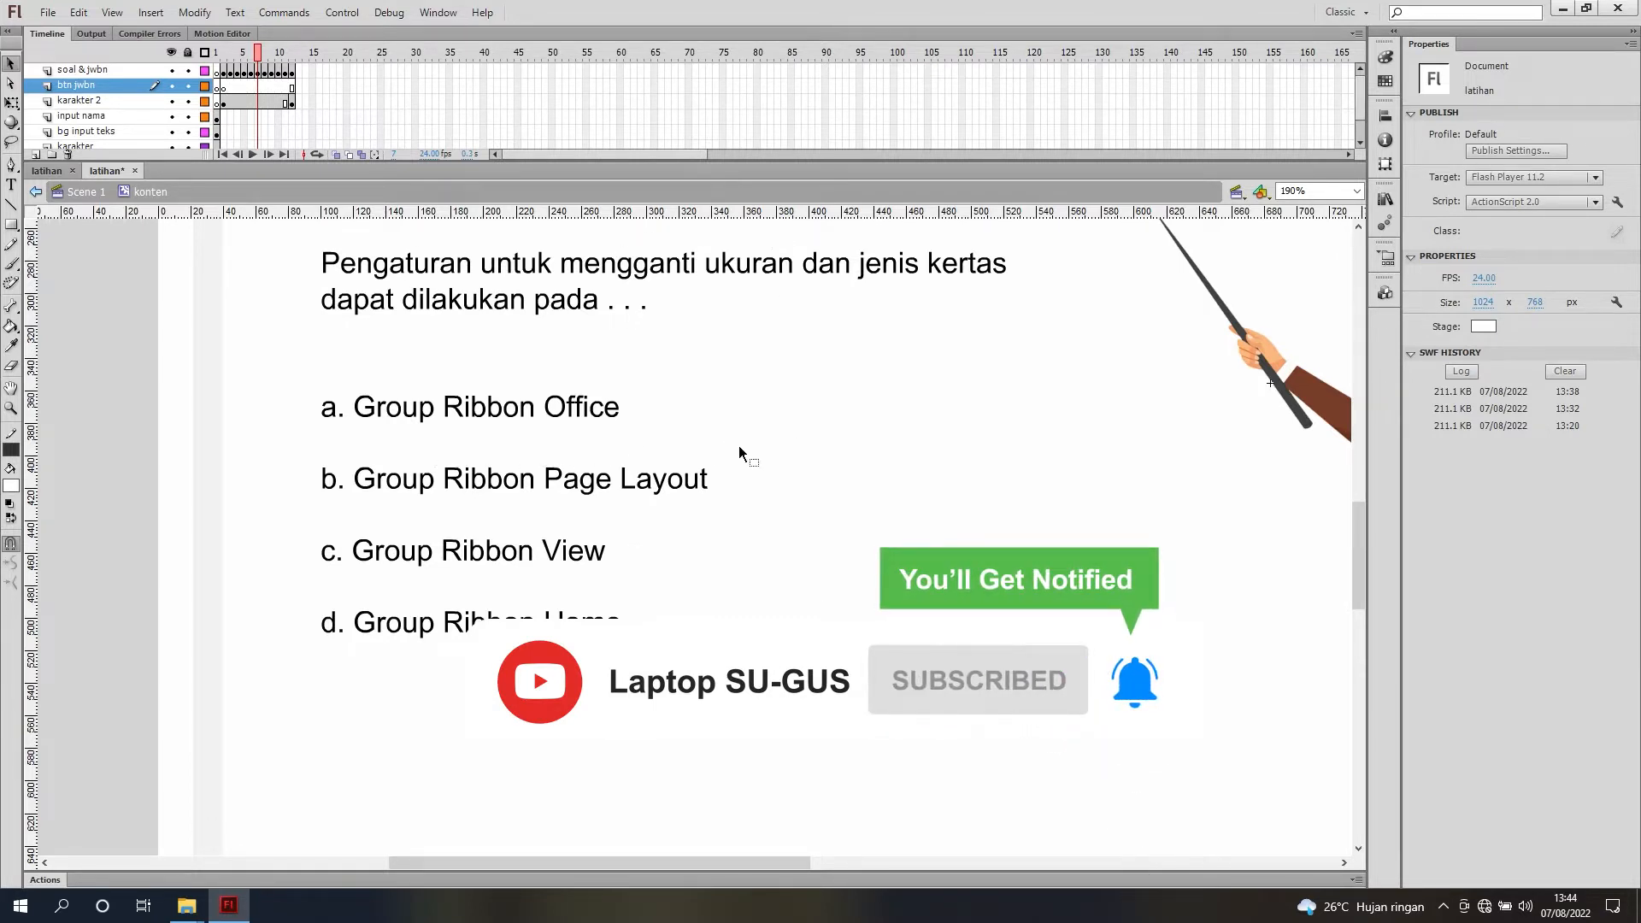
click(226, 89)
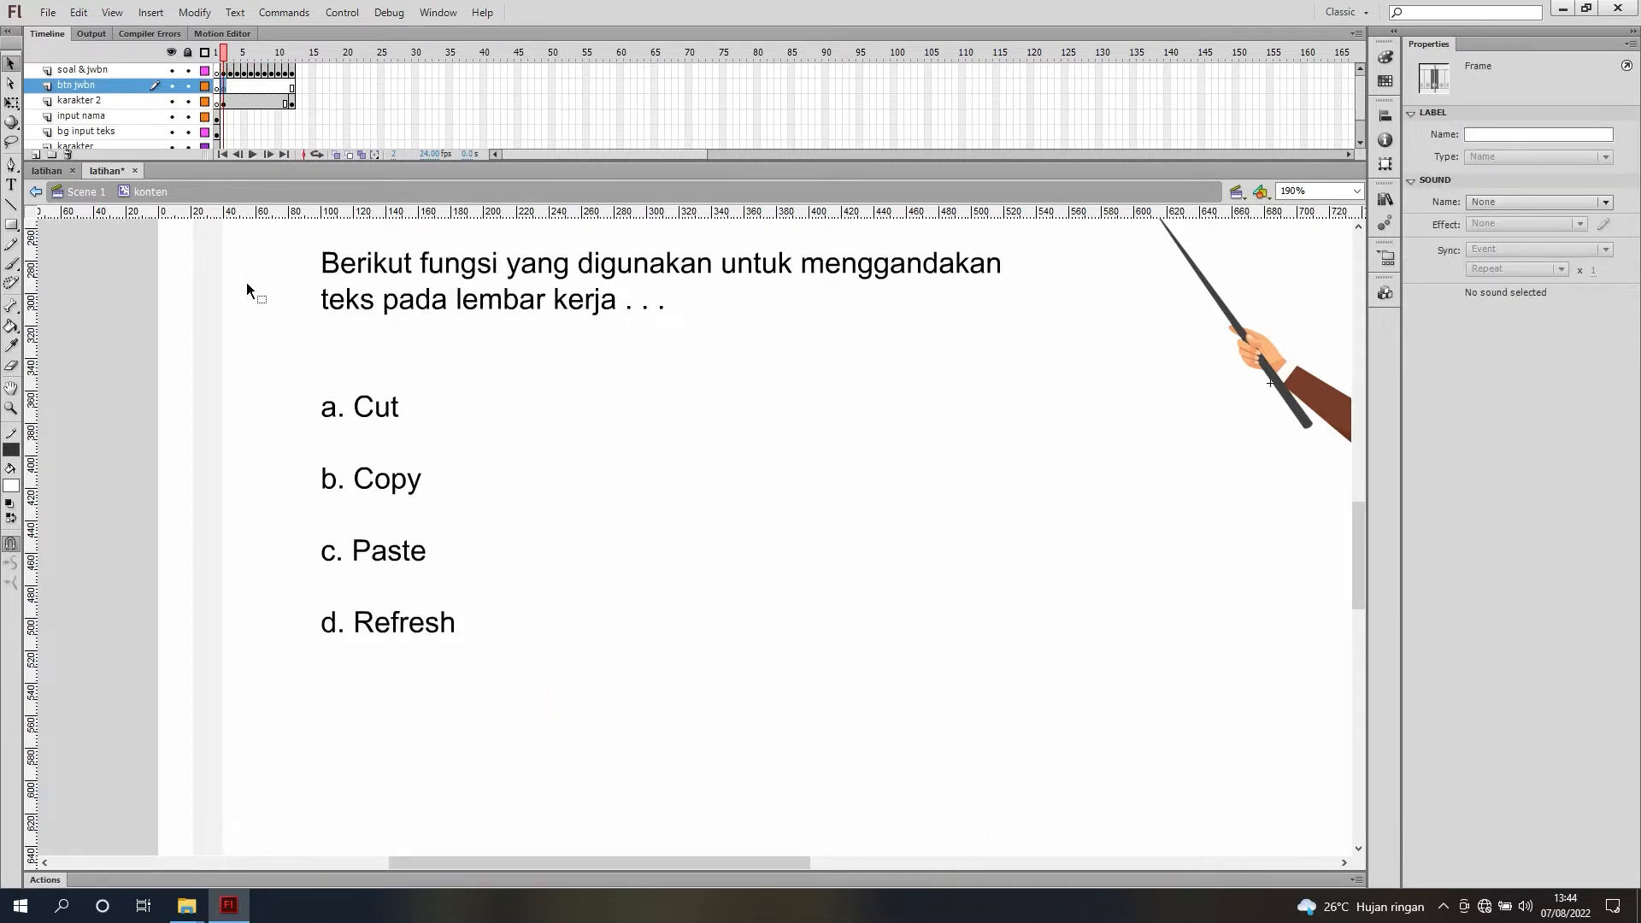
Step: Choose the Rectangle tool and set its corner radius to 30 for all corners
click(11, 224)
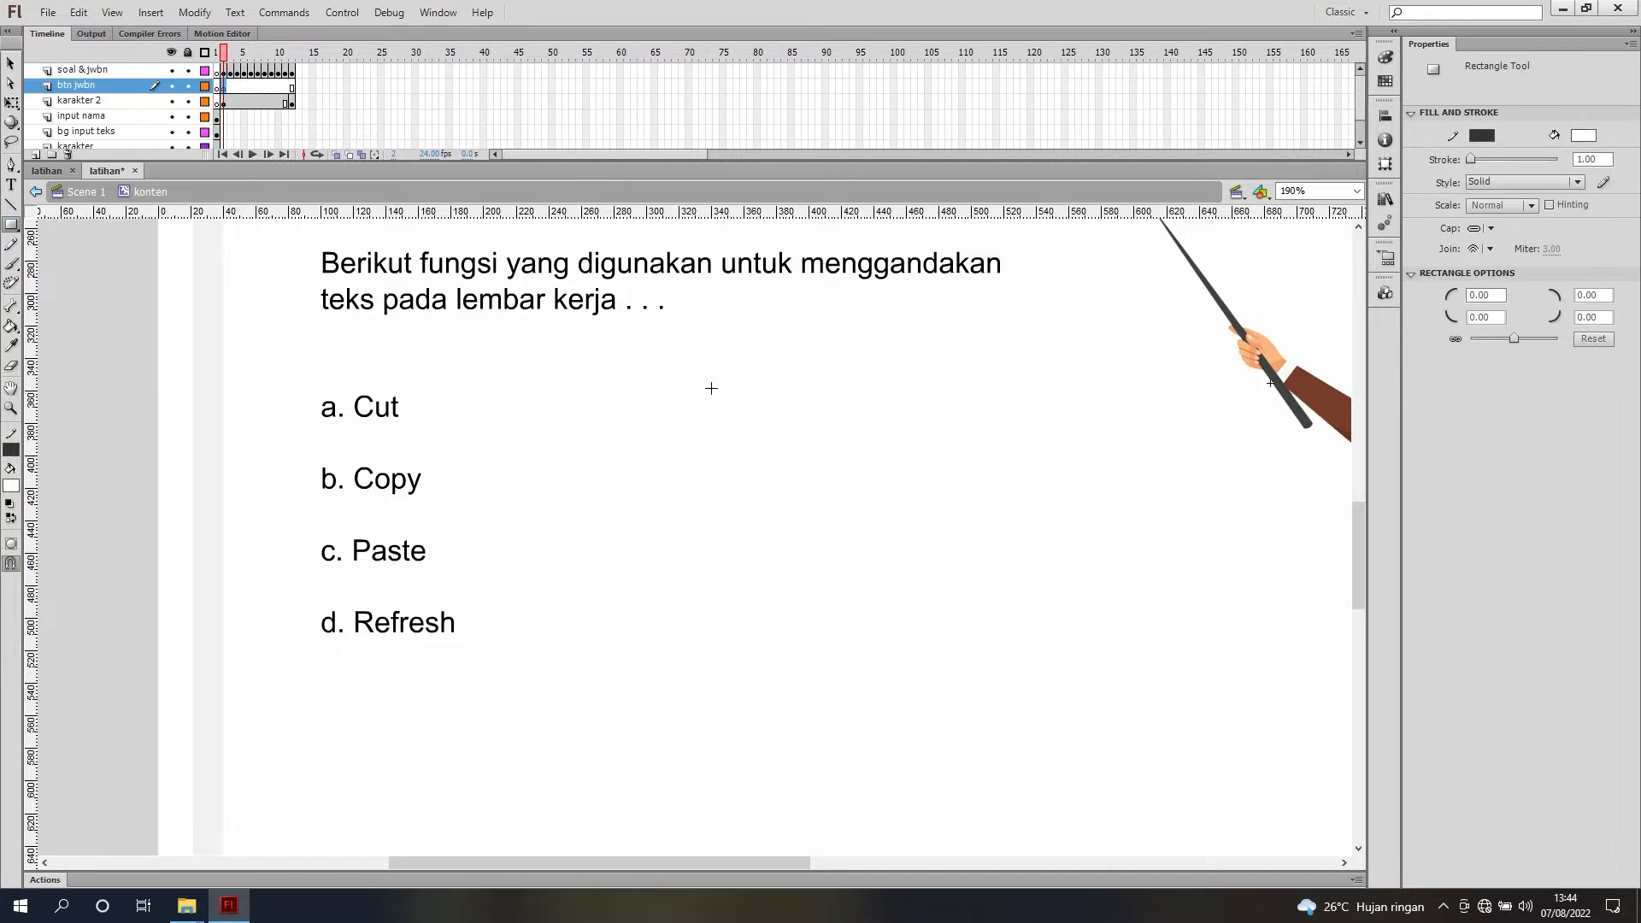
drag(718, 862, 642, 858)
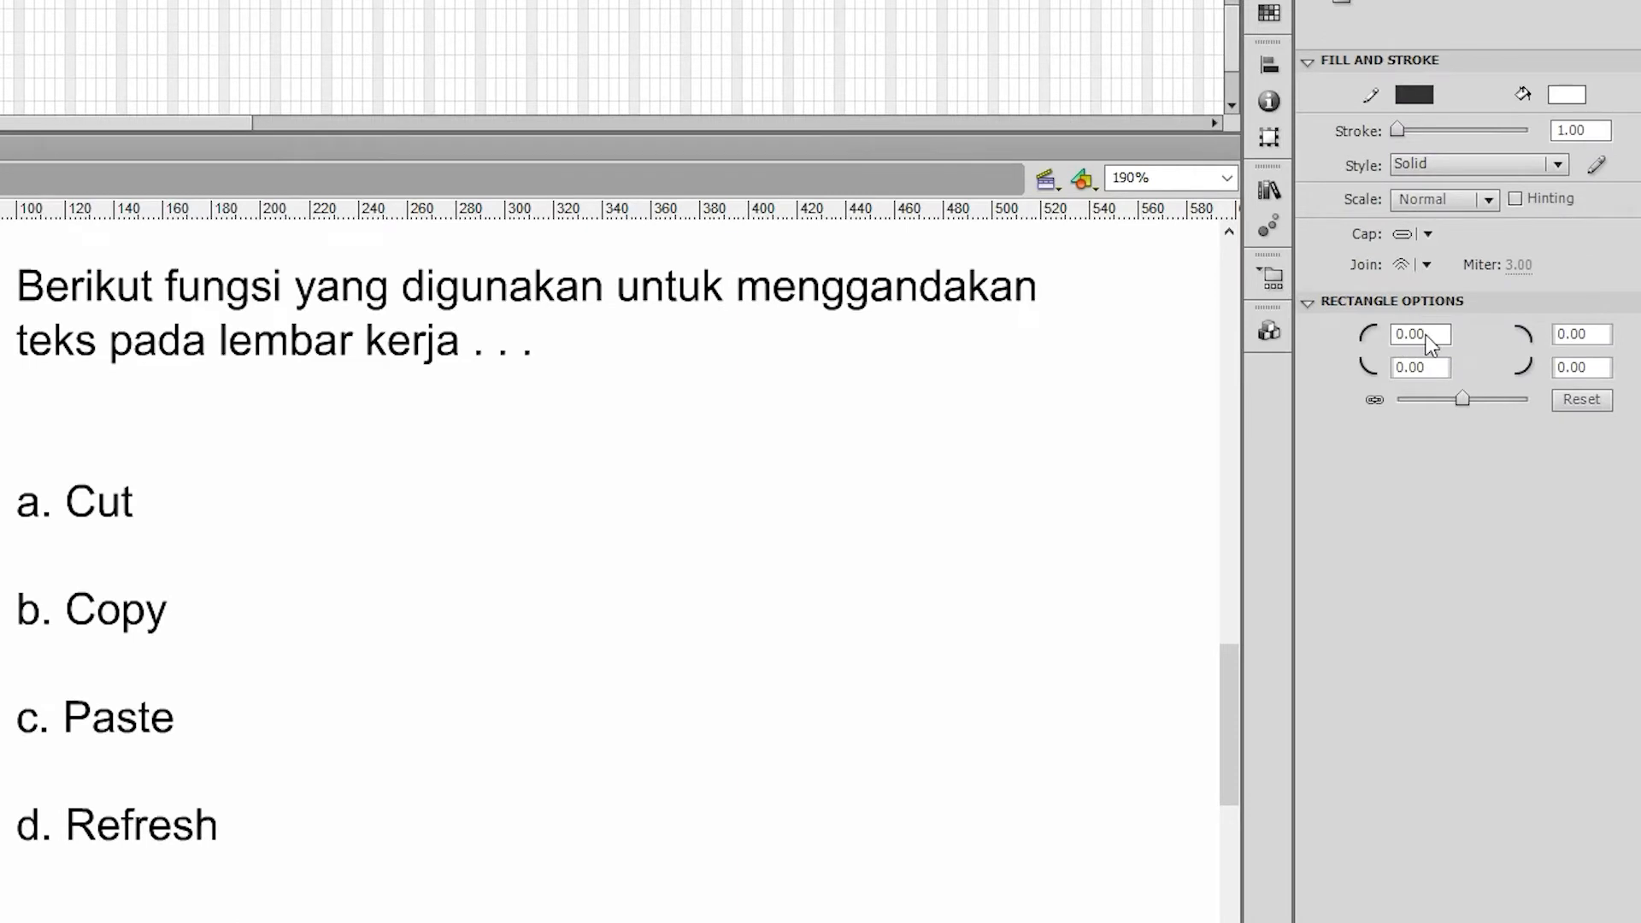
click(1427, 333)
text(30)
key(Return)
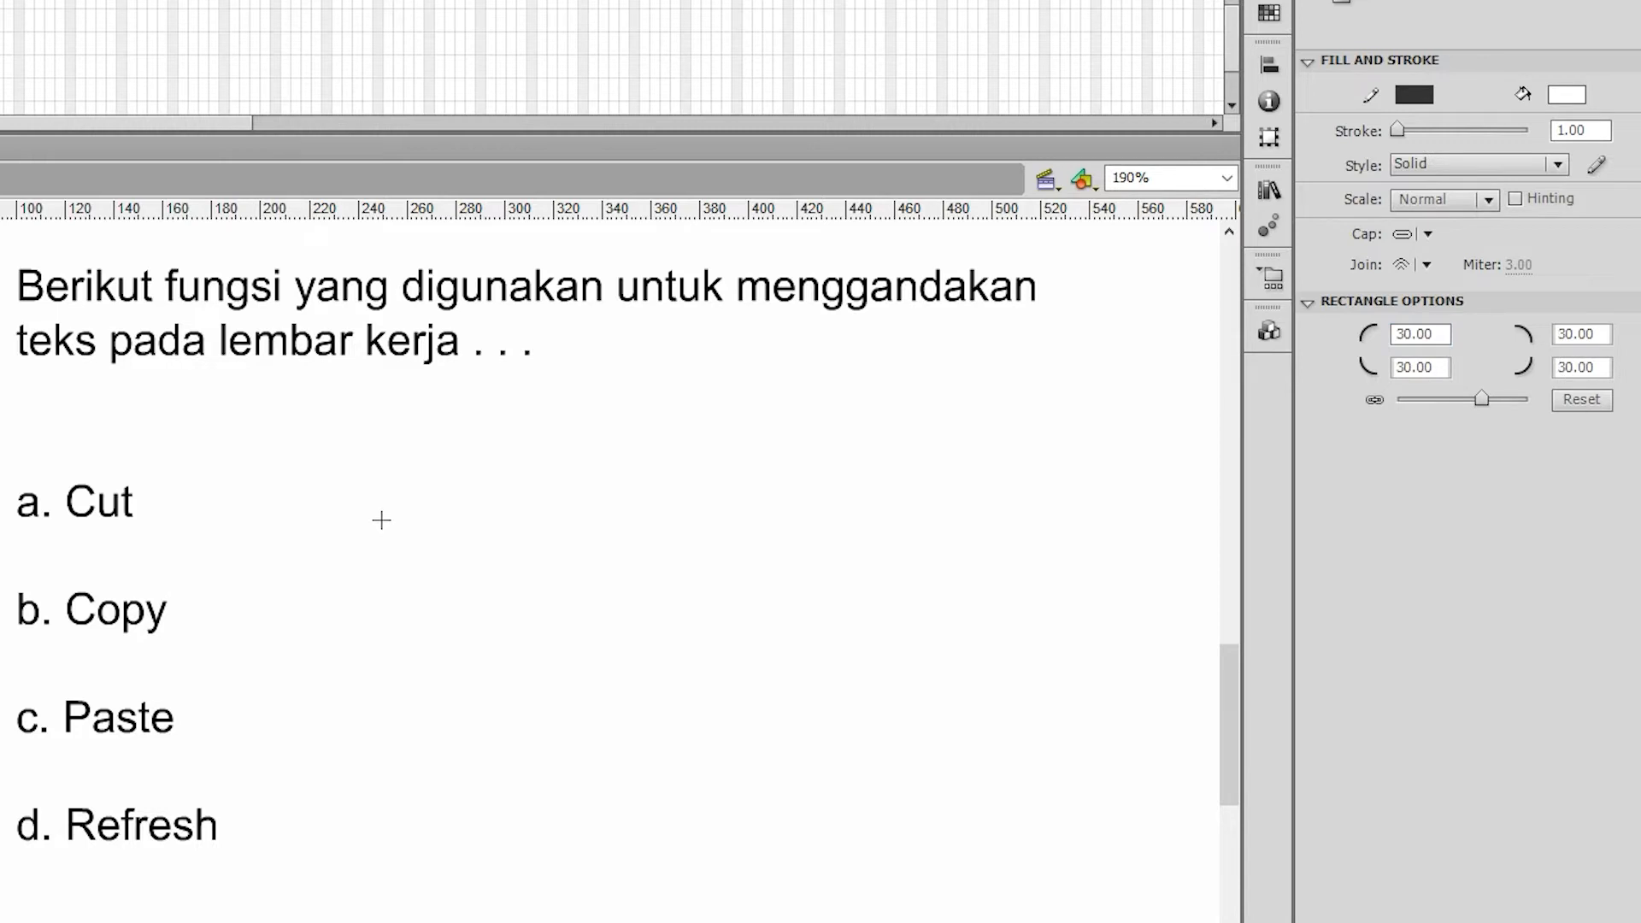
Step: Draw a grey-filled rounded rectangle with a dark grey stroke over answer a. Cut, about 310 px wide and 36 px high
click(1418, 96)
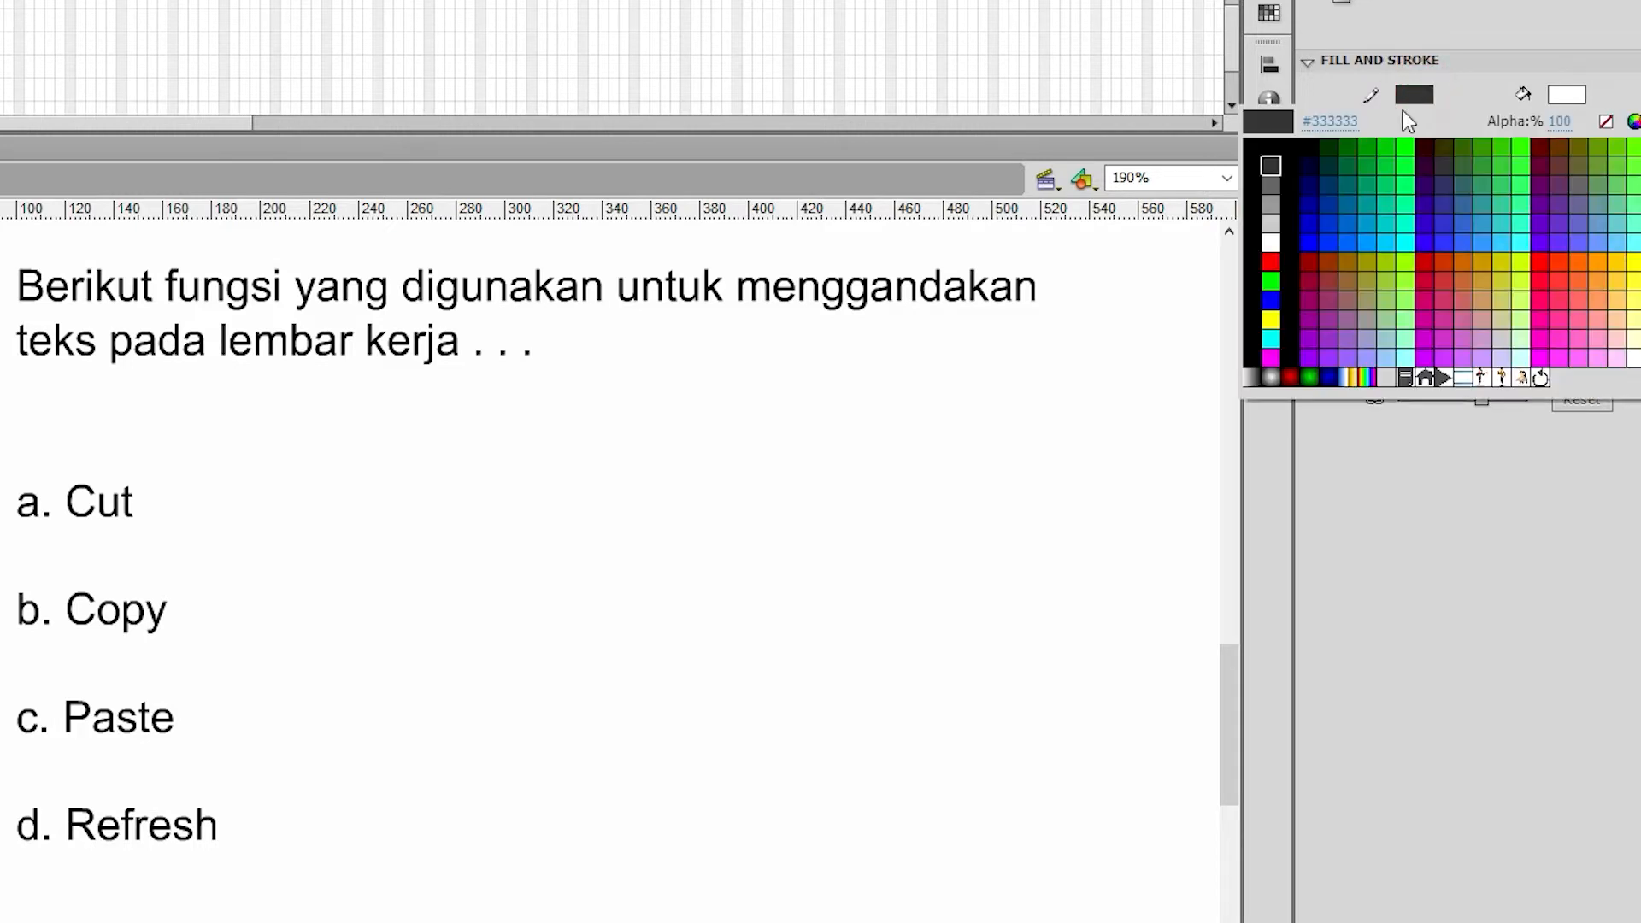
click(1271, 167)
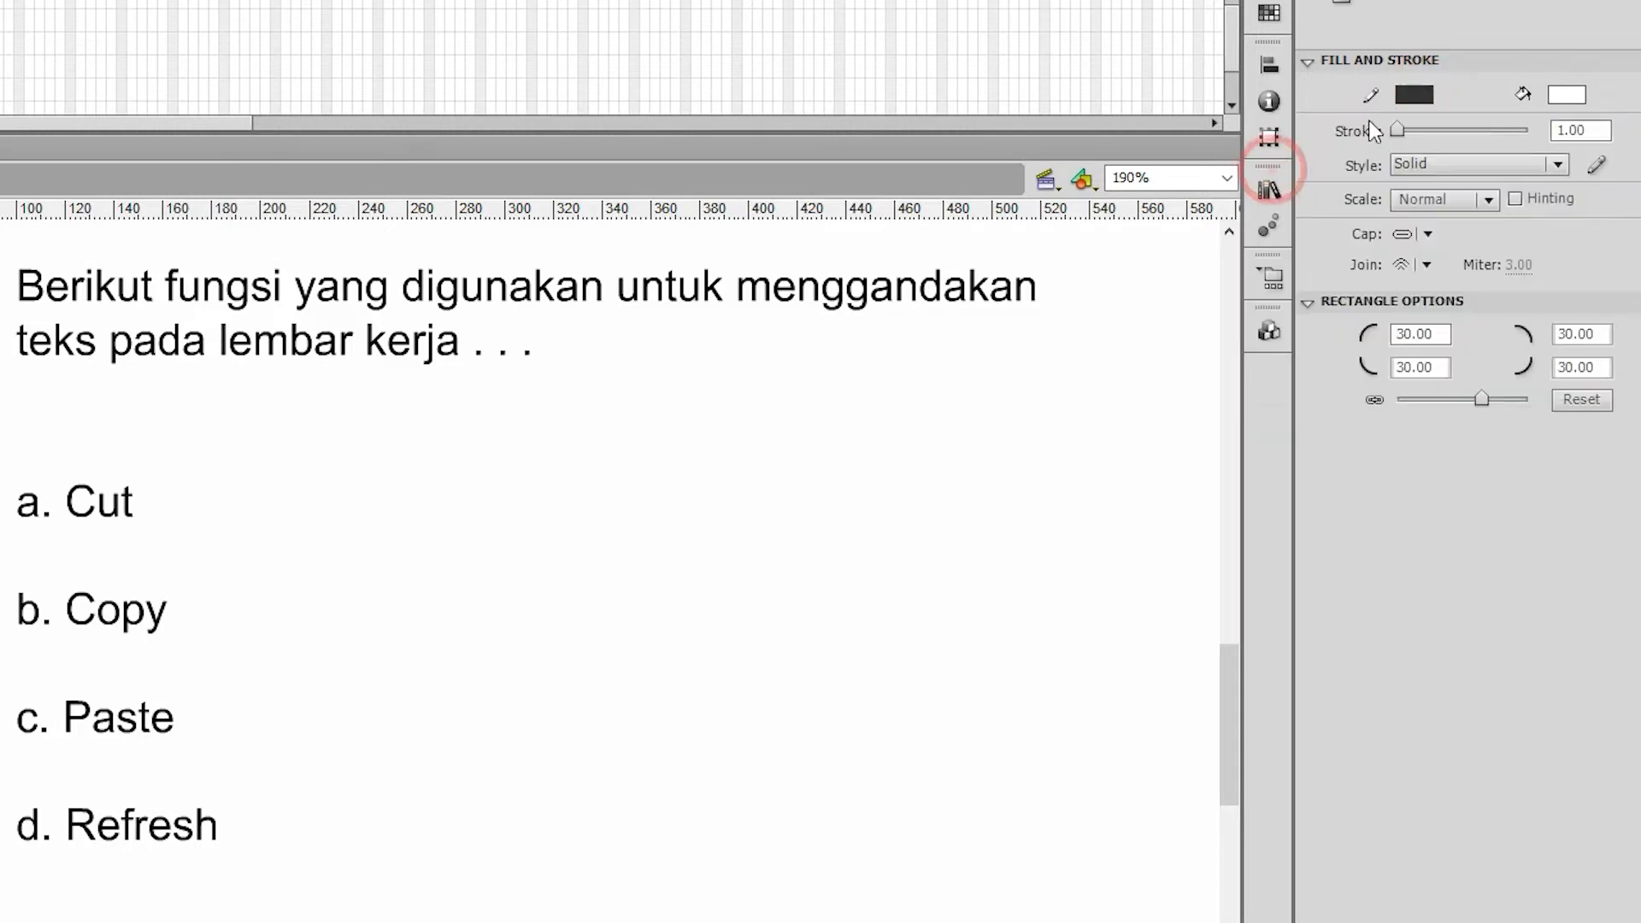
click(1571, 94)
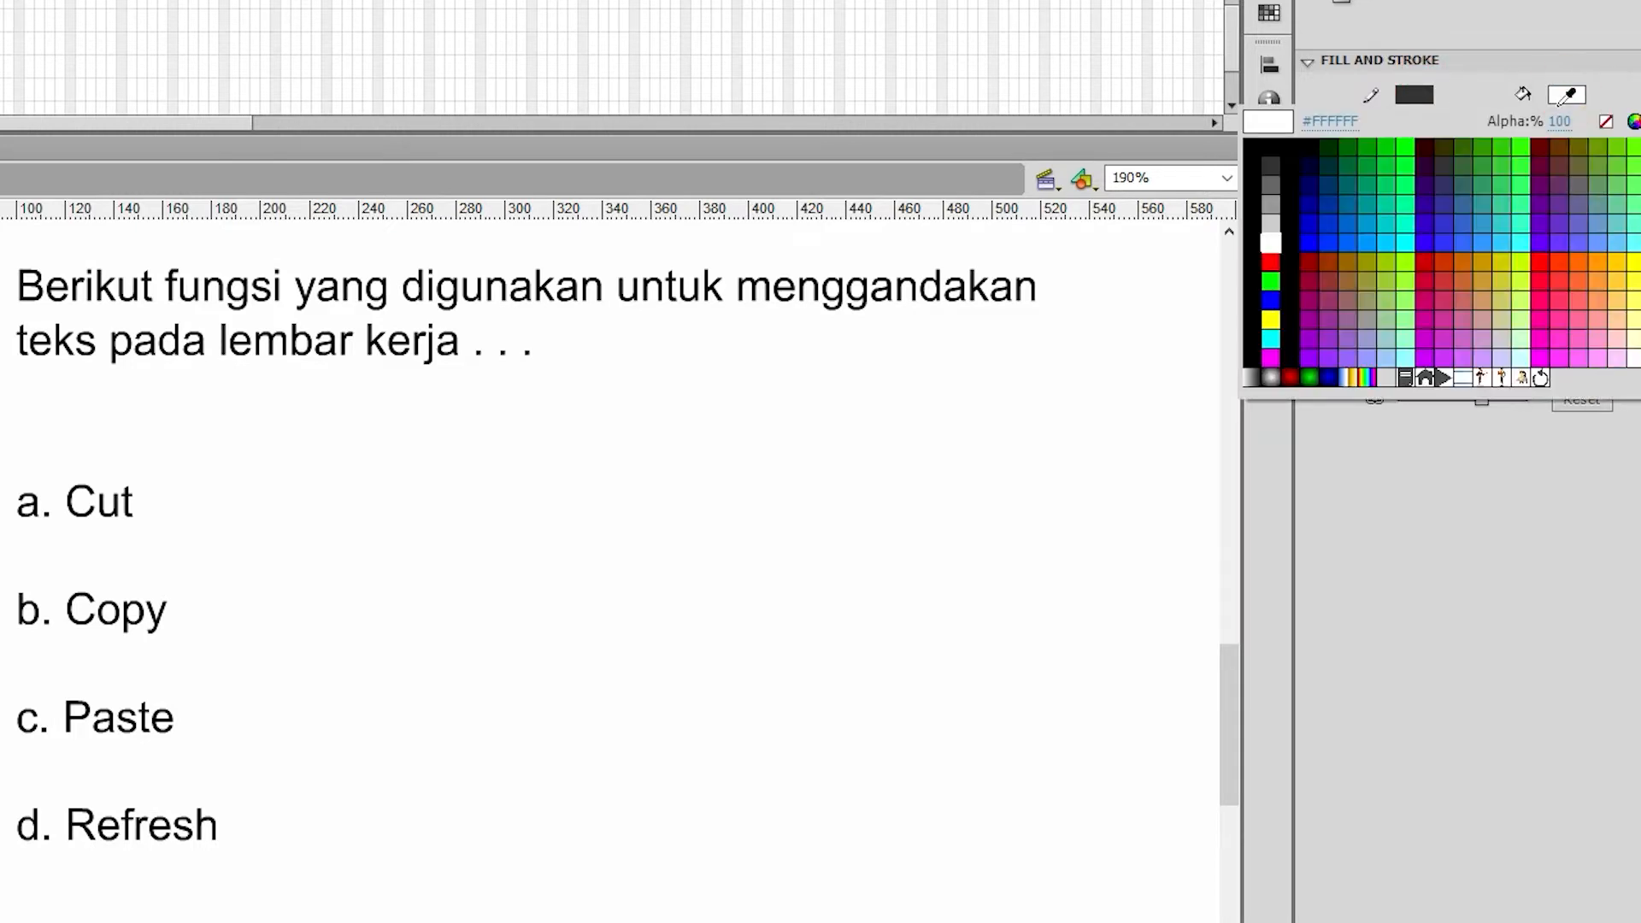
click(1276, 202)
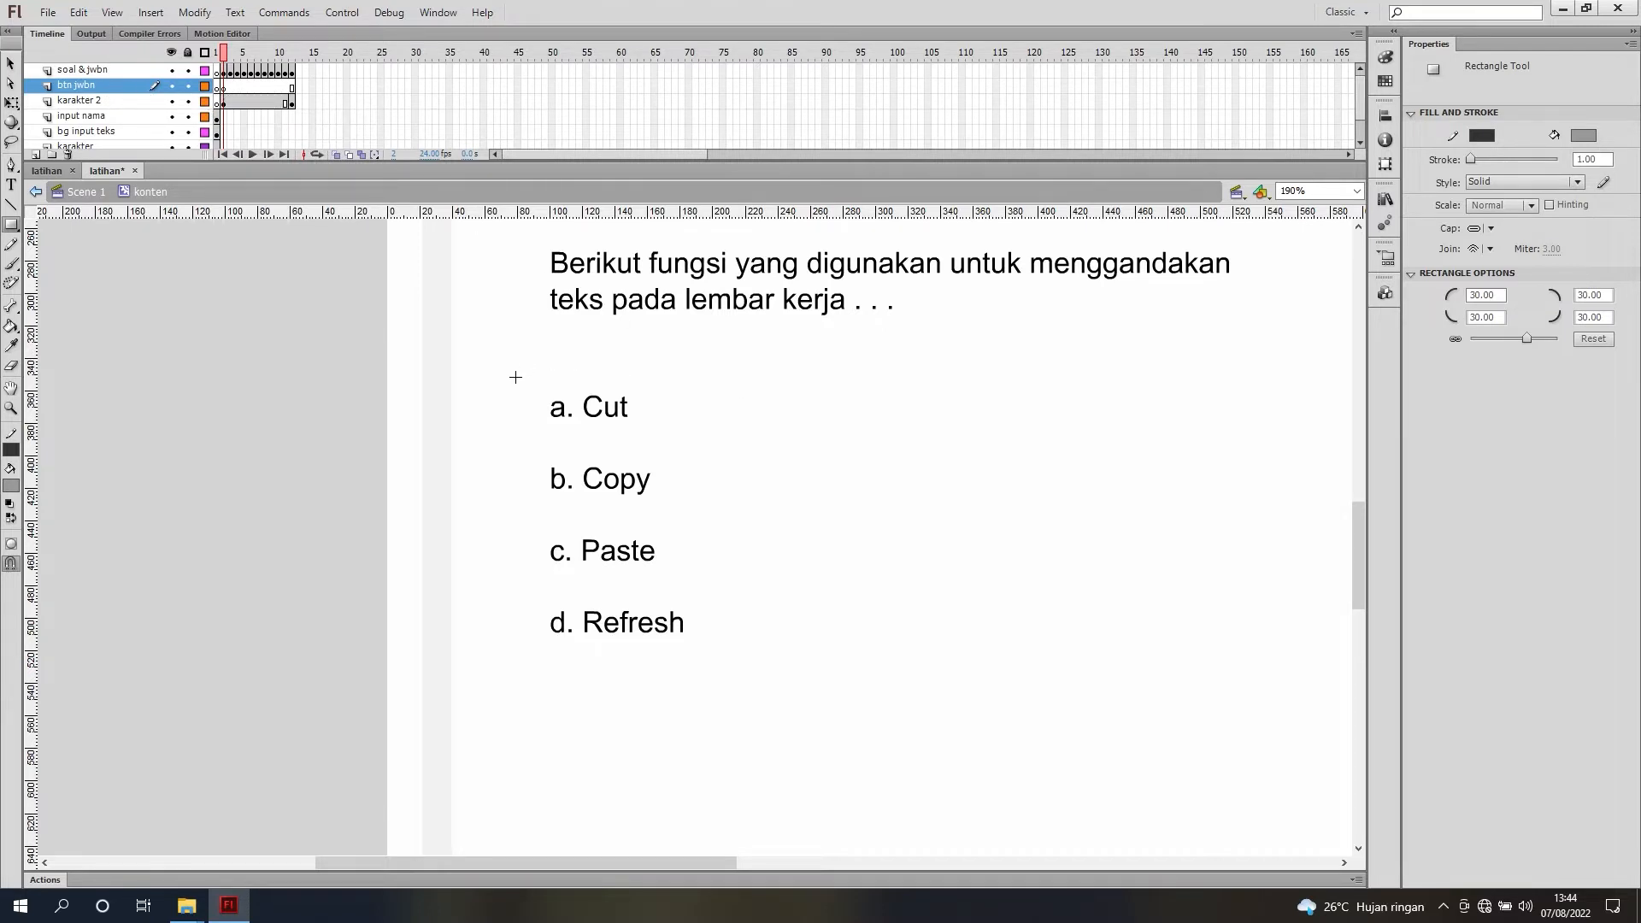
drag(514, 377, 1021, 435)
click(11, 63)
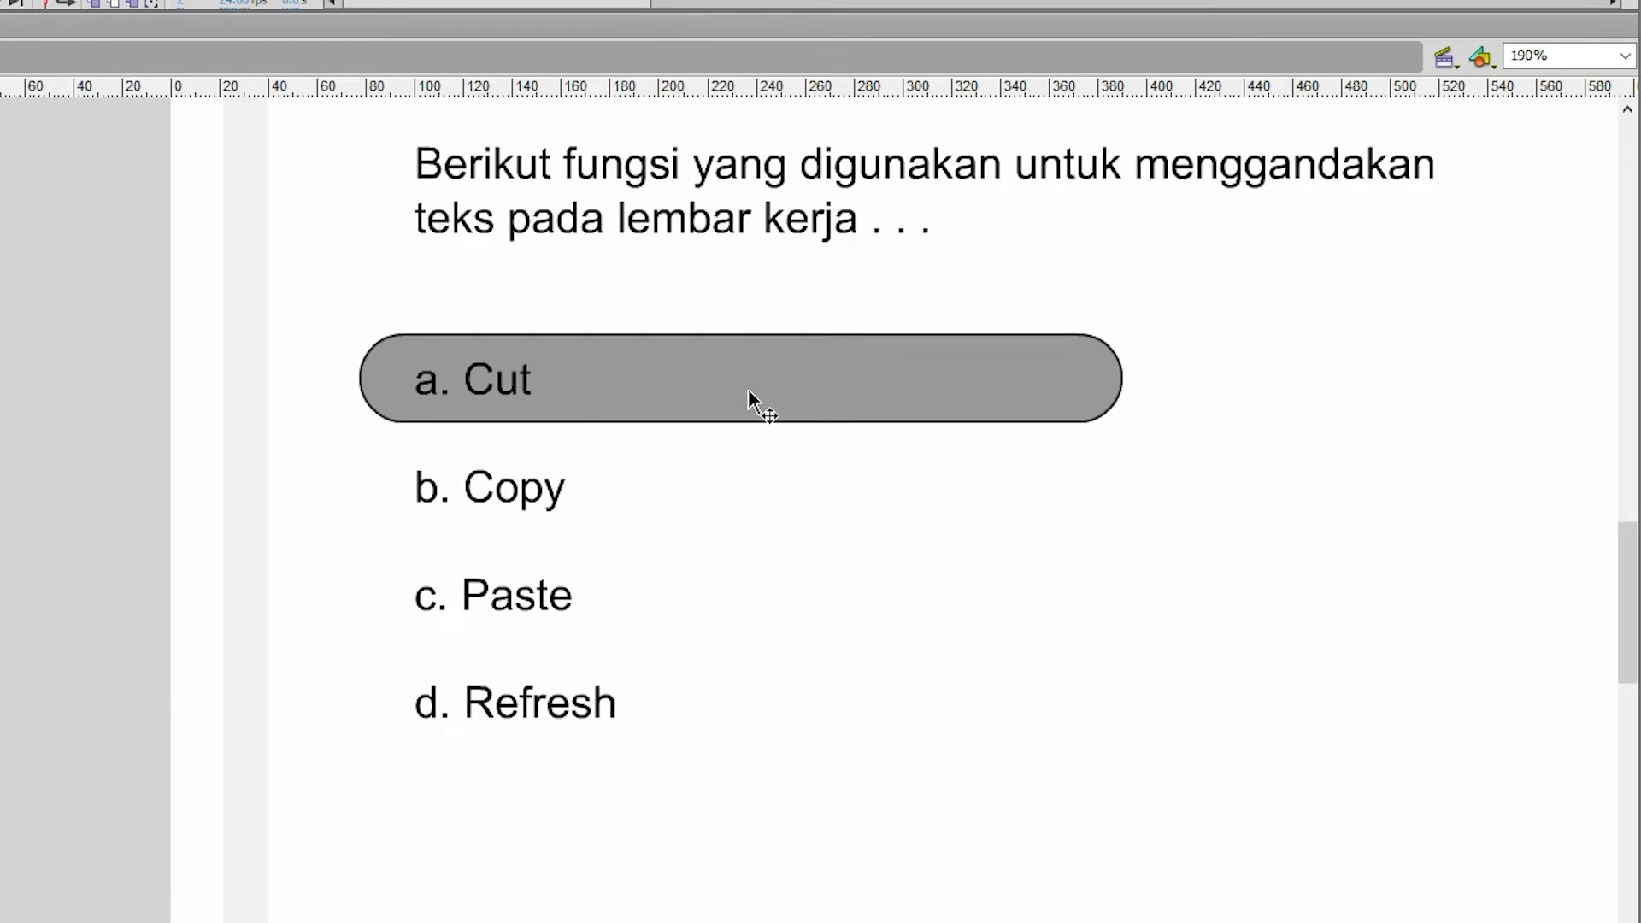
Step: Move only the fill of the rounded rectangle away from its outline, and undo that move
double_click(811, 374)
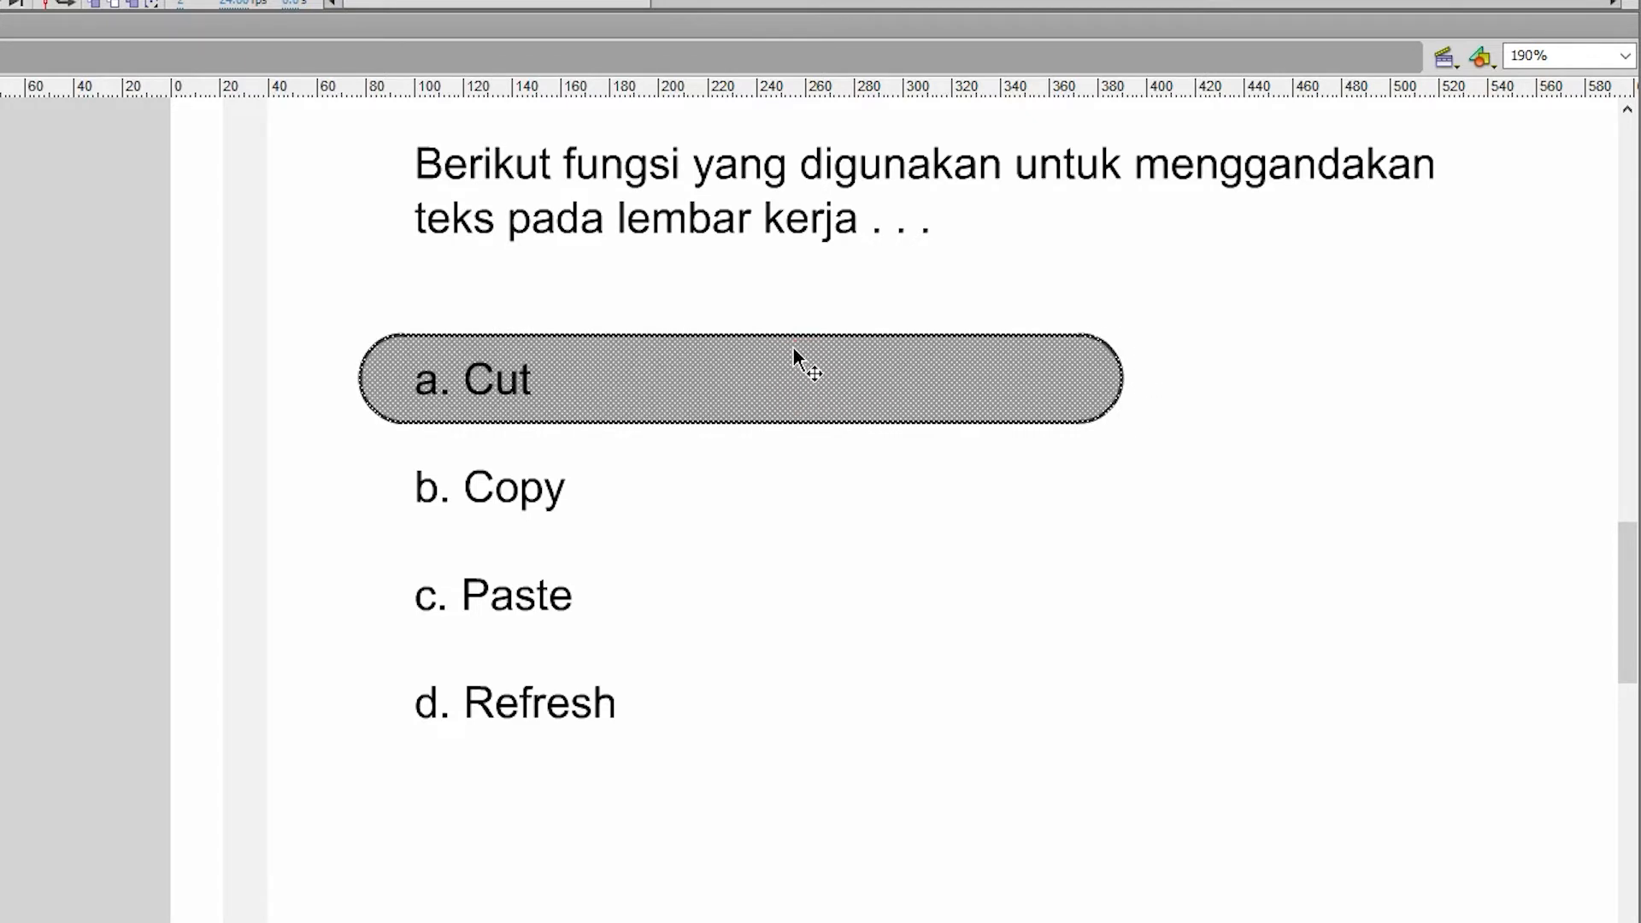
click(856, 299)
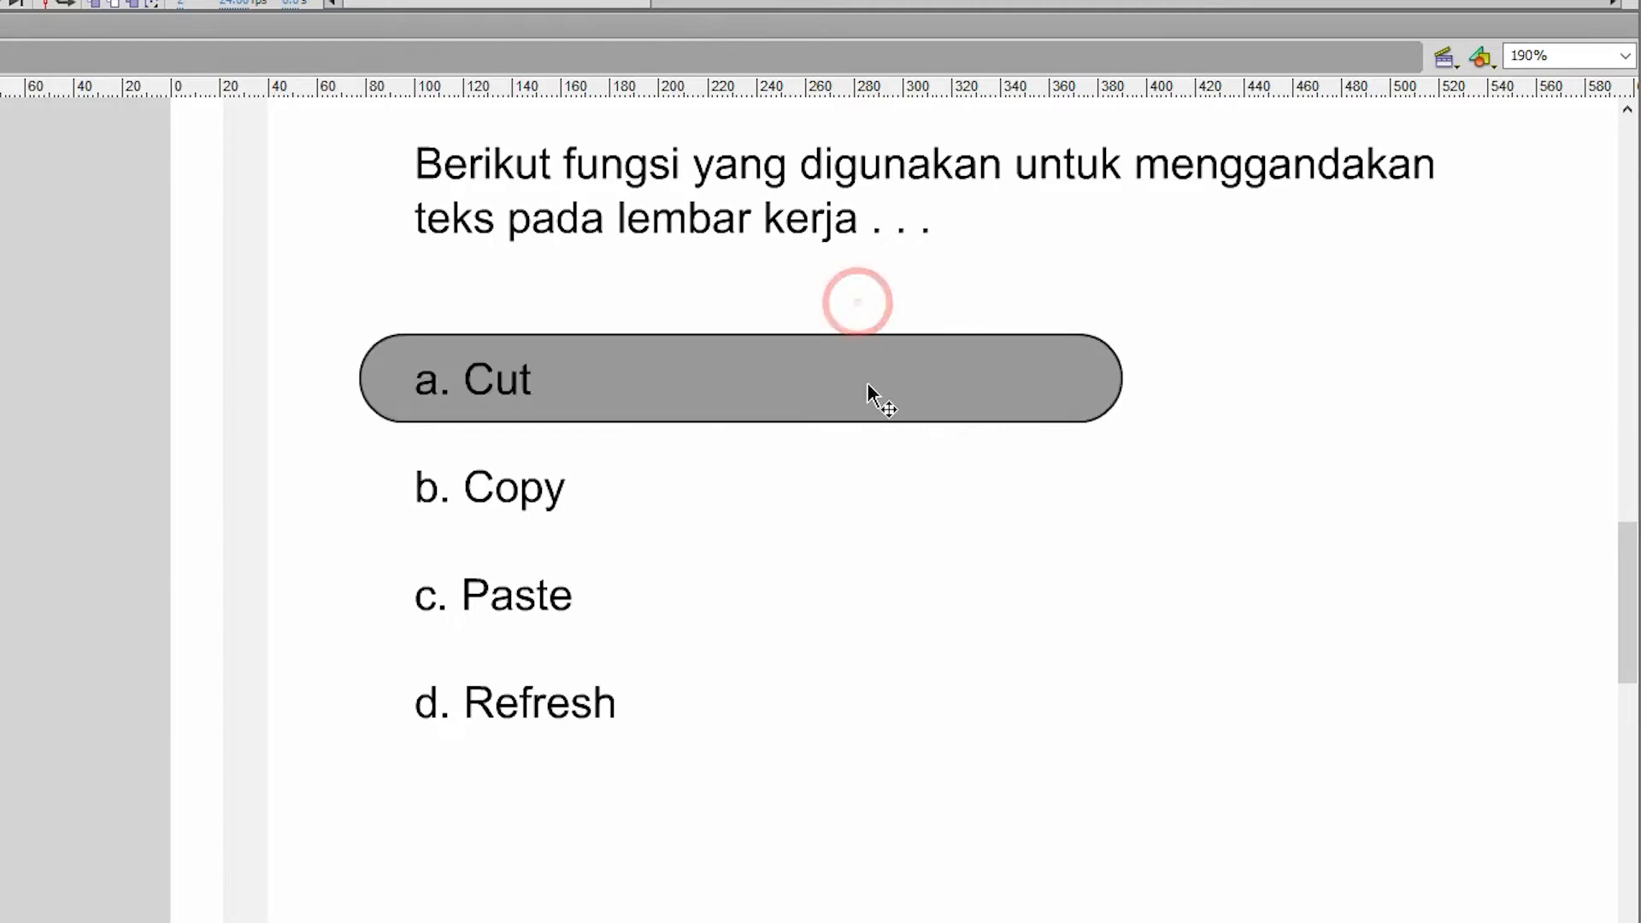
click(817, 381)
drag(882, 389, 1085, 610)
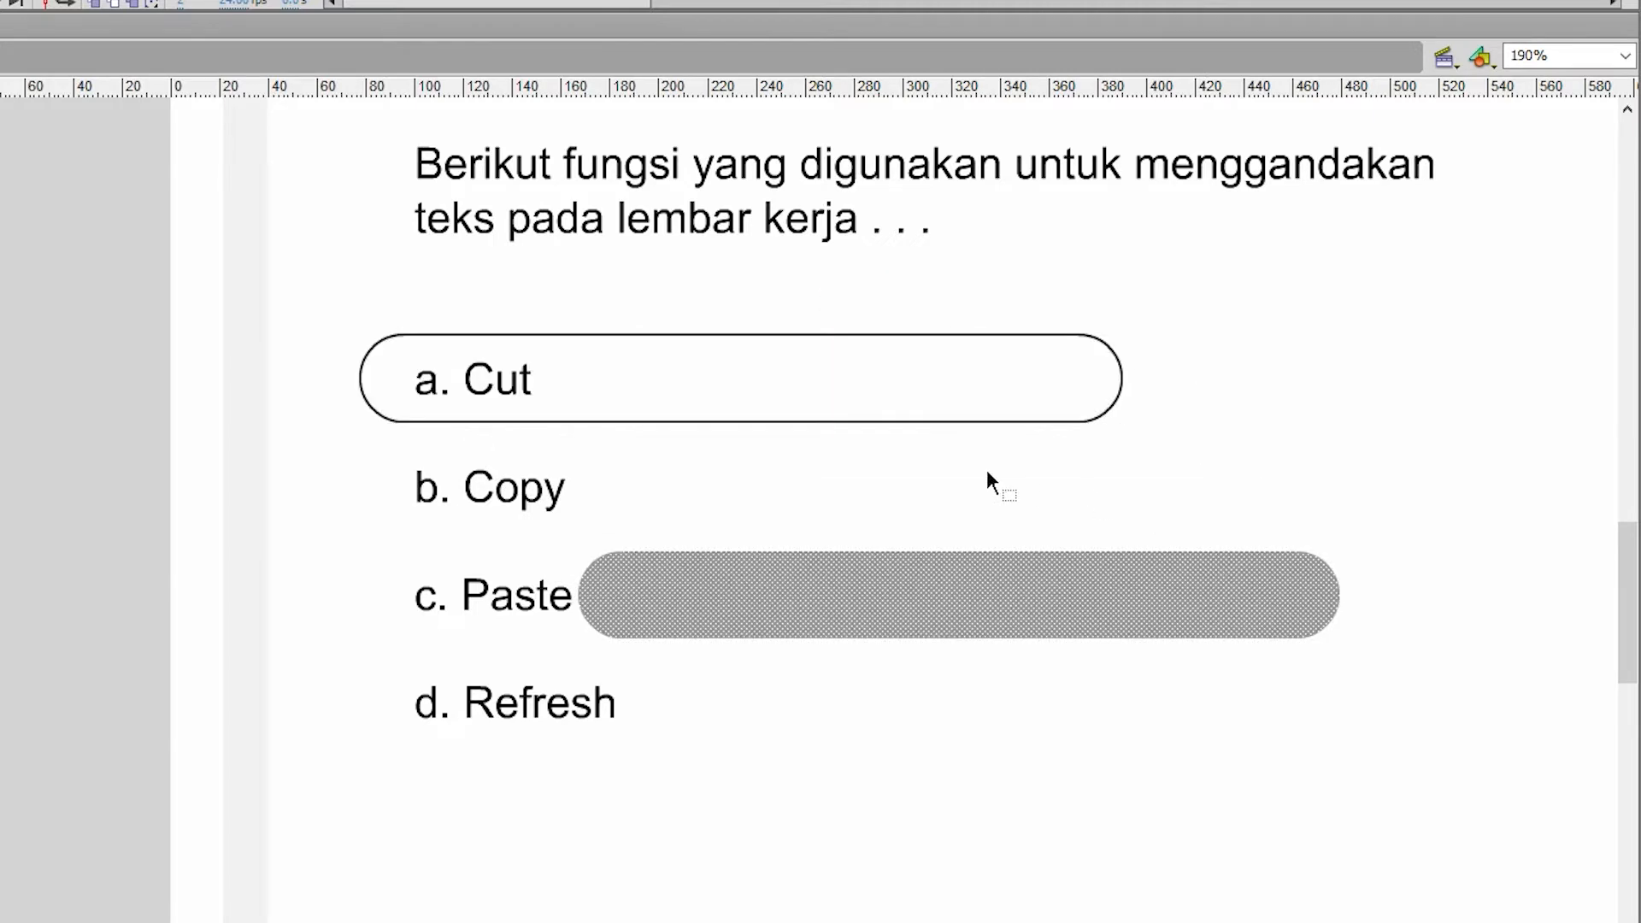
key(ctrl+z)
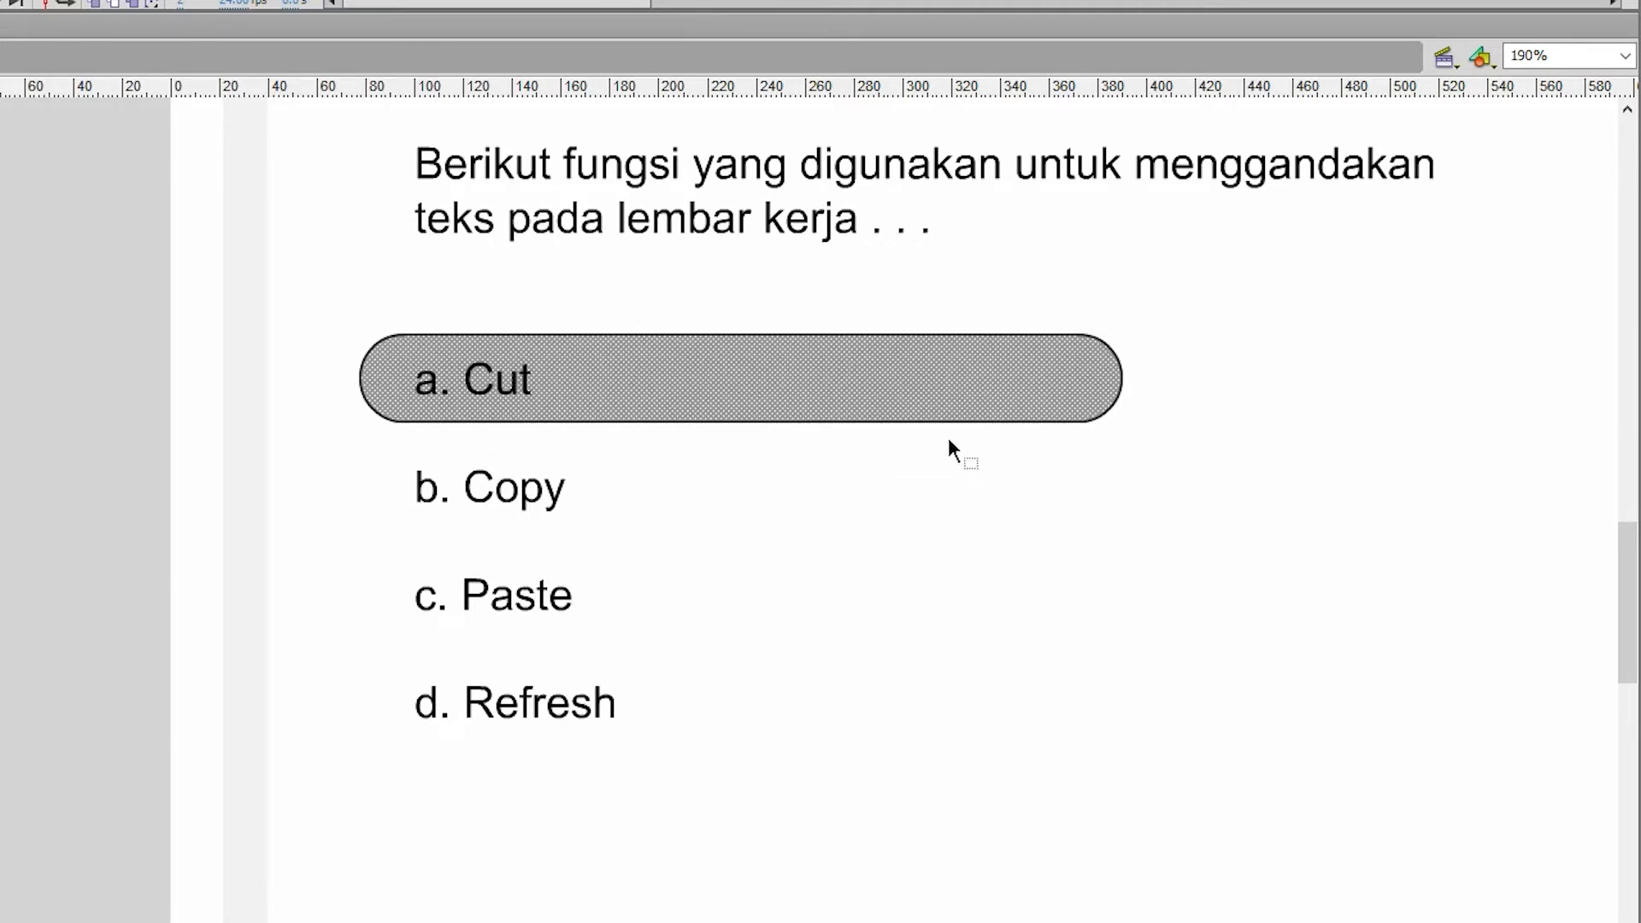
Step: Convert the rounded rectangle's fill and outline together into a Button symbol named btn jwbn
click(864, 381)
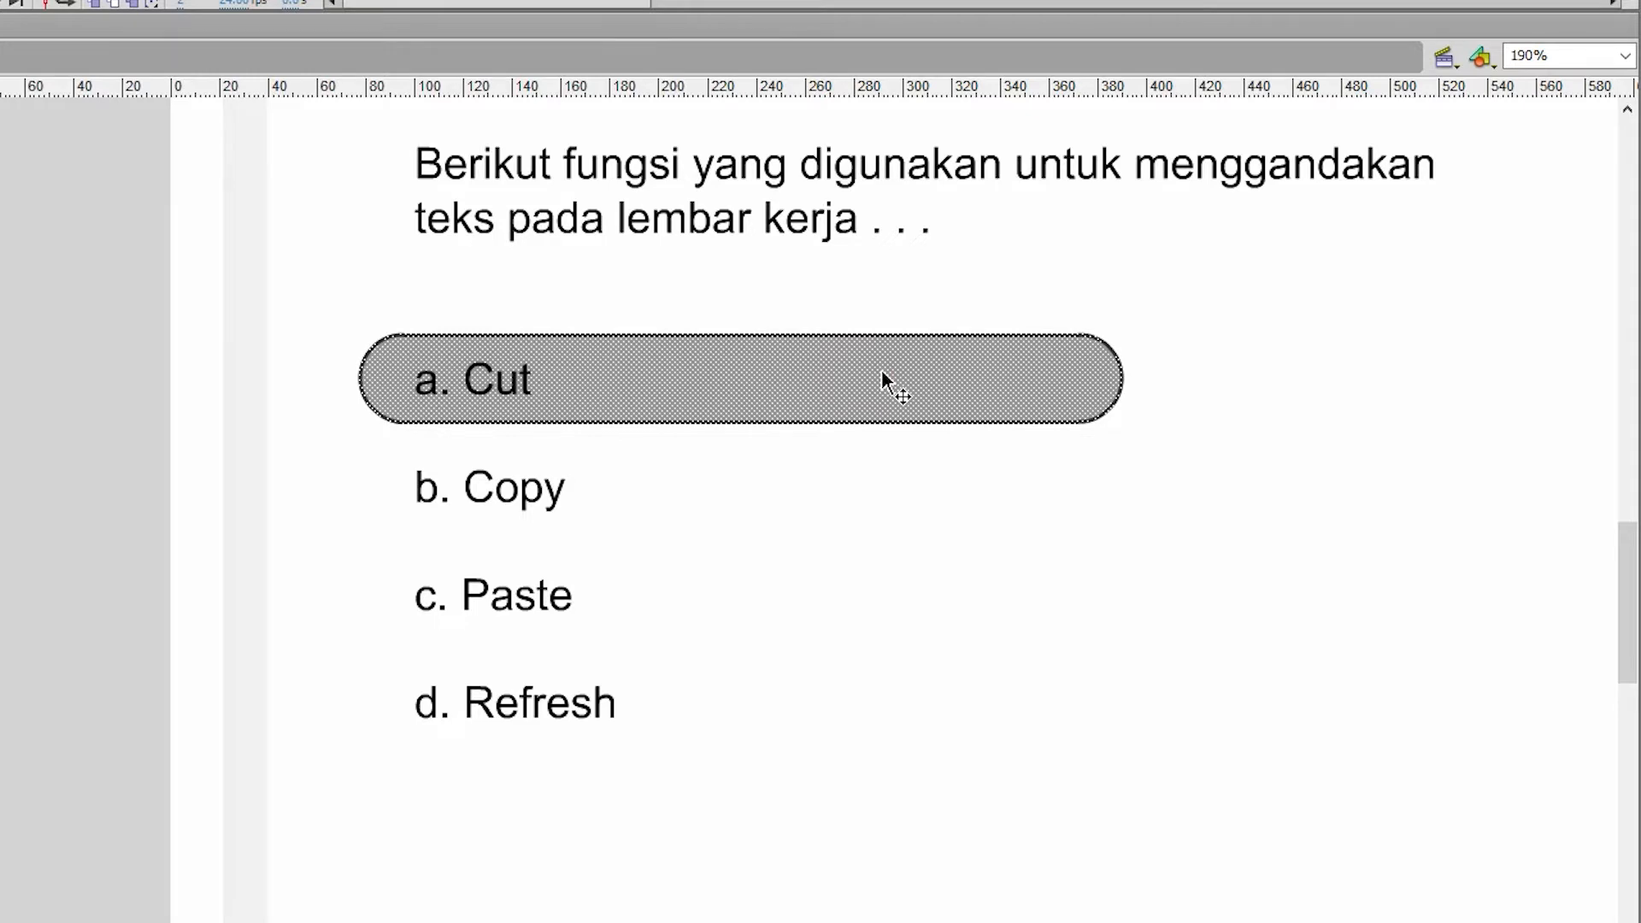
key(F8)
drag(814, 125, 823, 94)
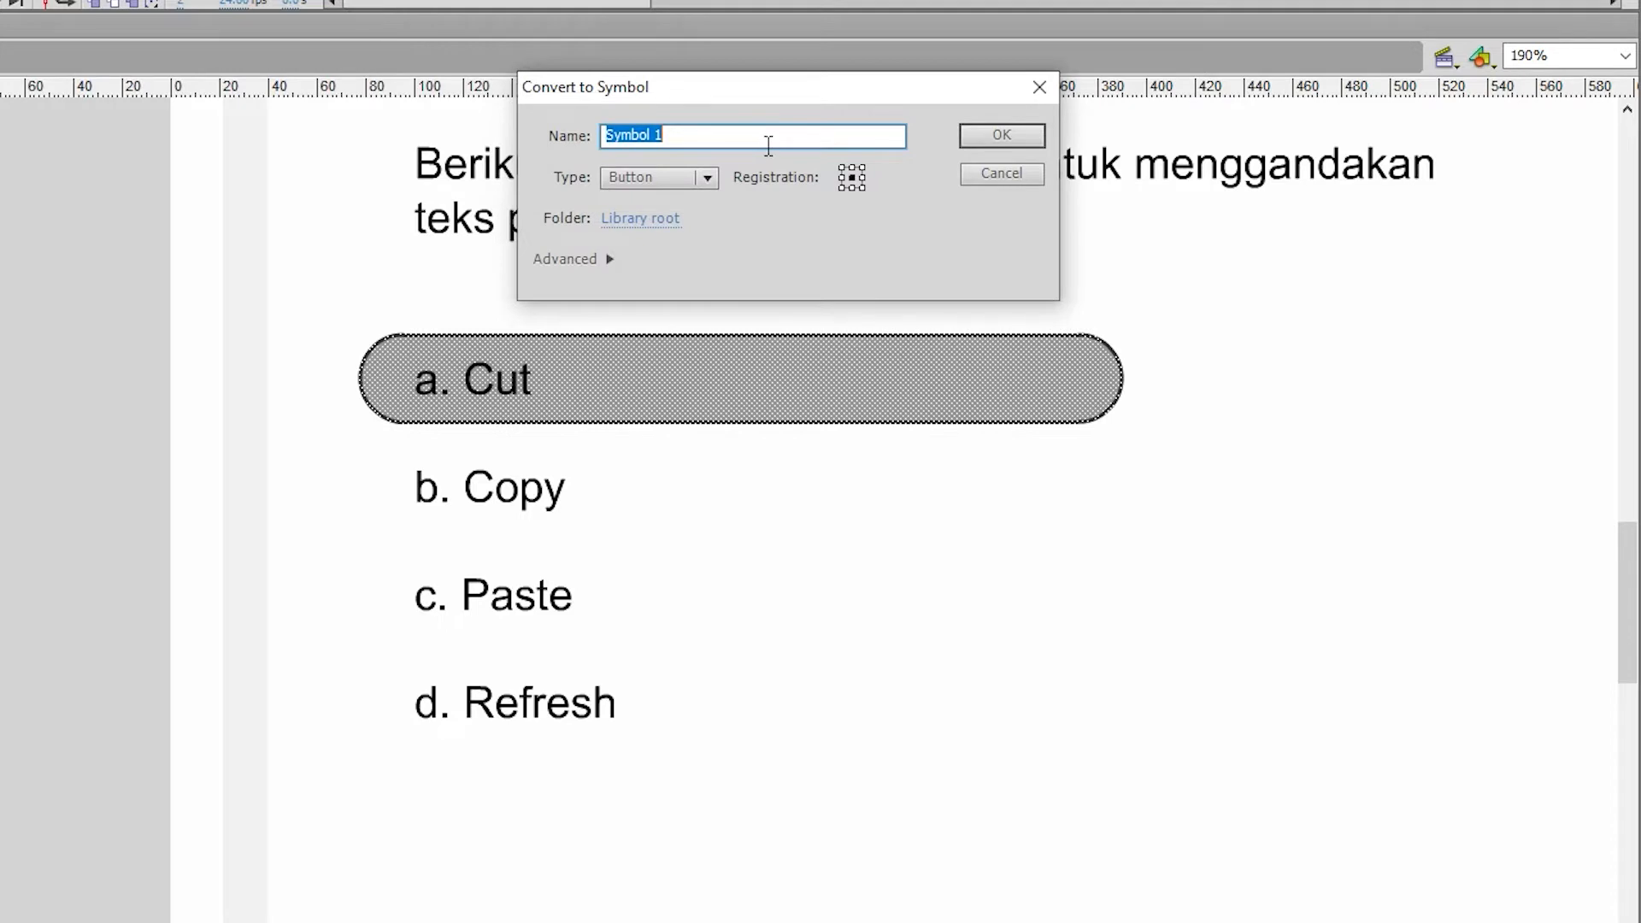
text(btn jwbn)
click(681, 185)
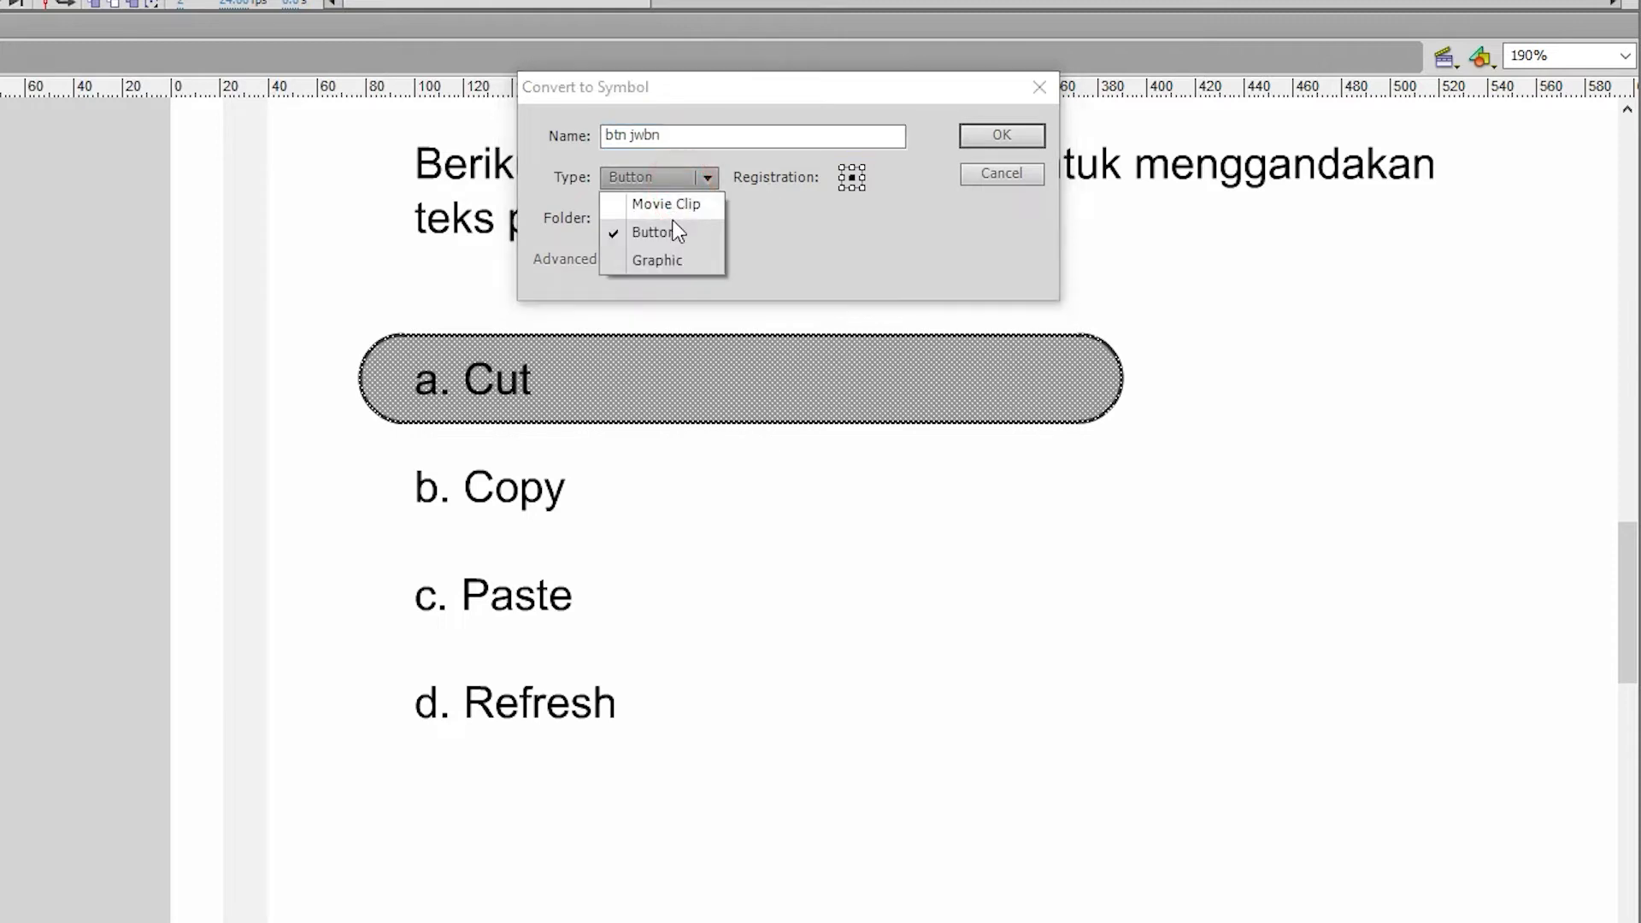
click(678, 230)
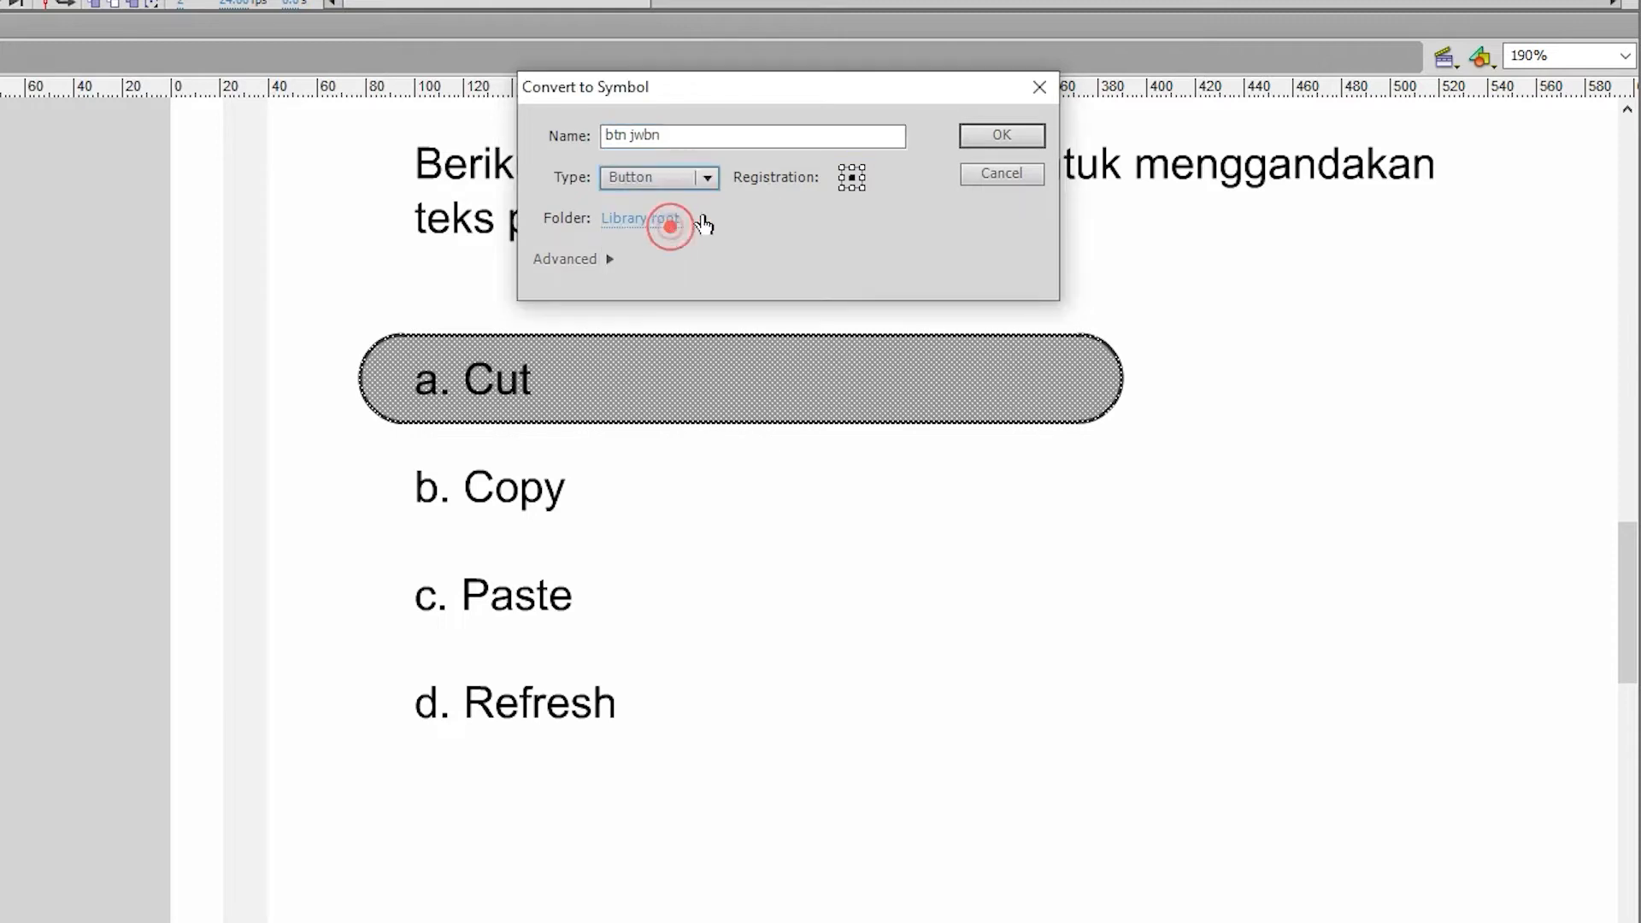
click(989, 137)
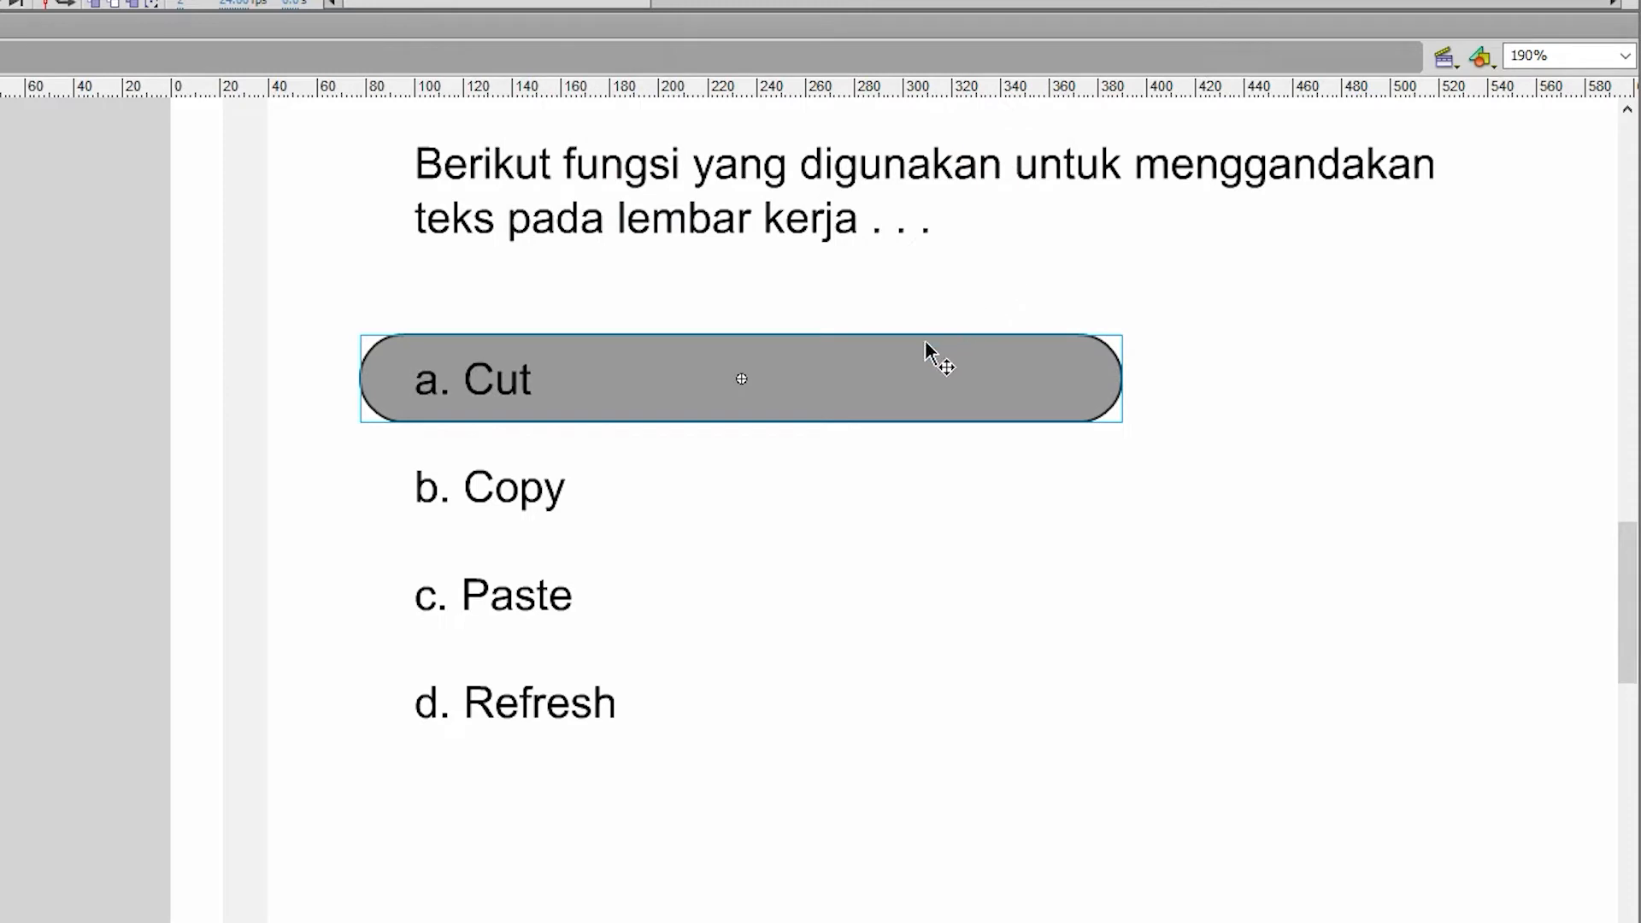
Step: Inside the btn jwbn symbol, move the shape's keyframe from Up to Over and continue the shape through the Down and Hit states
double_click(839, 364)
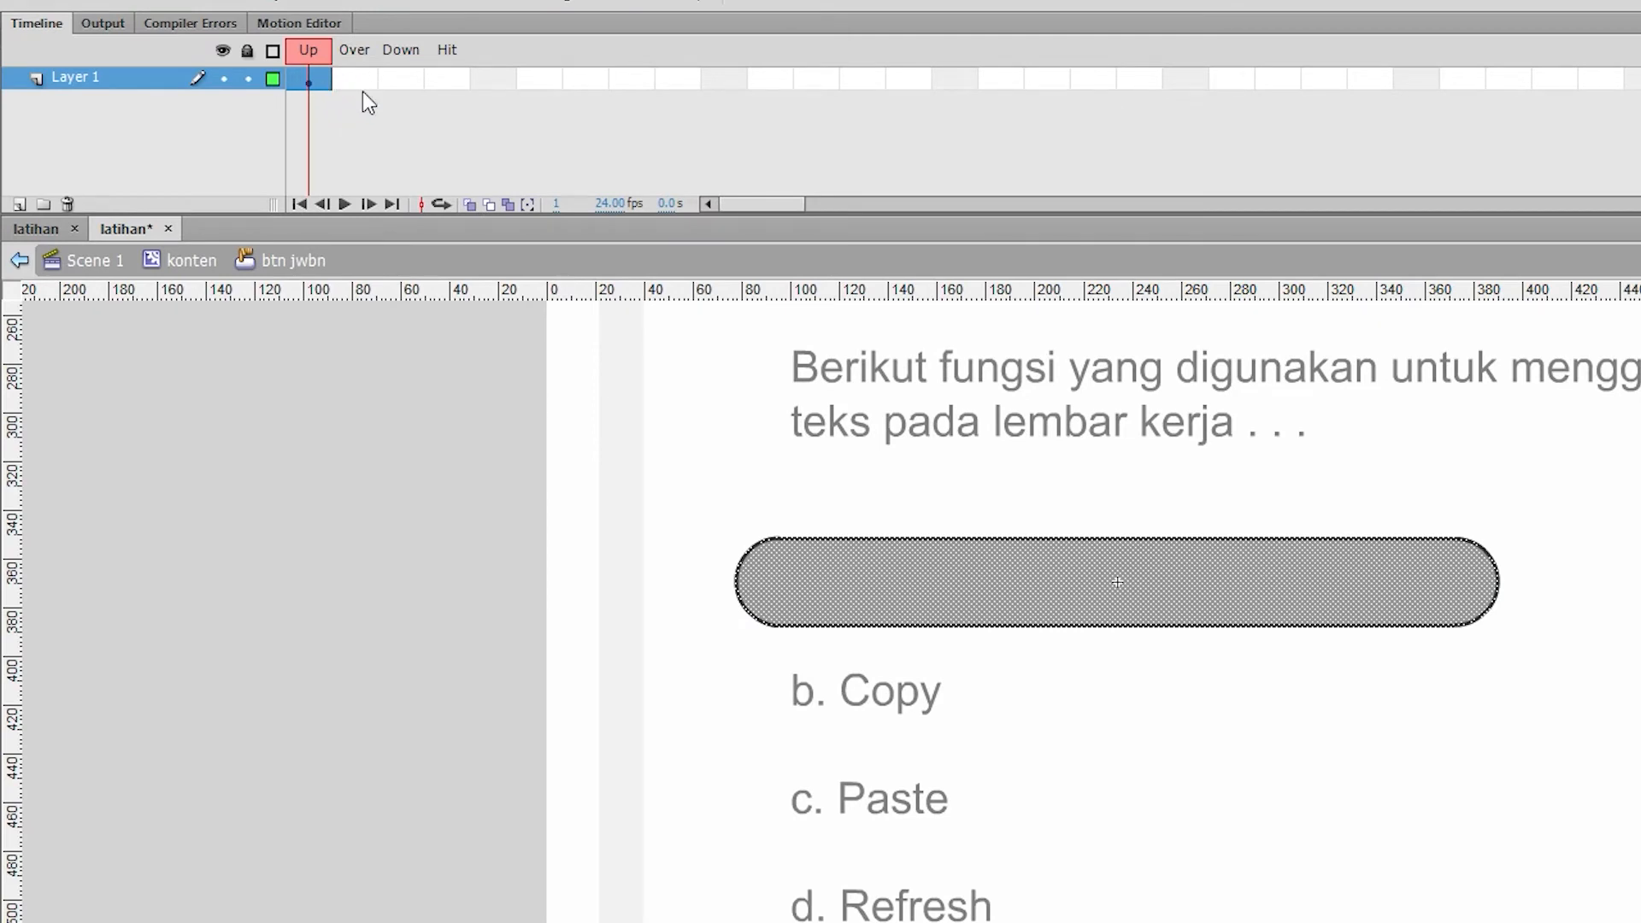
drag(316, 79, 355, 79)
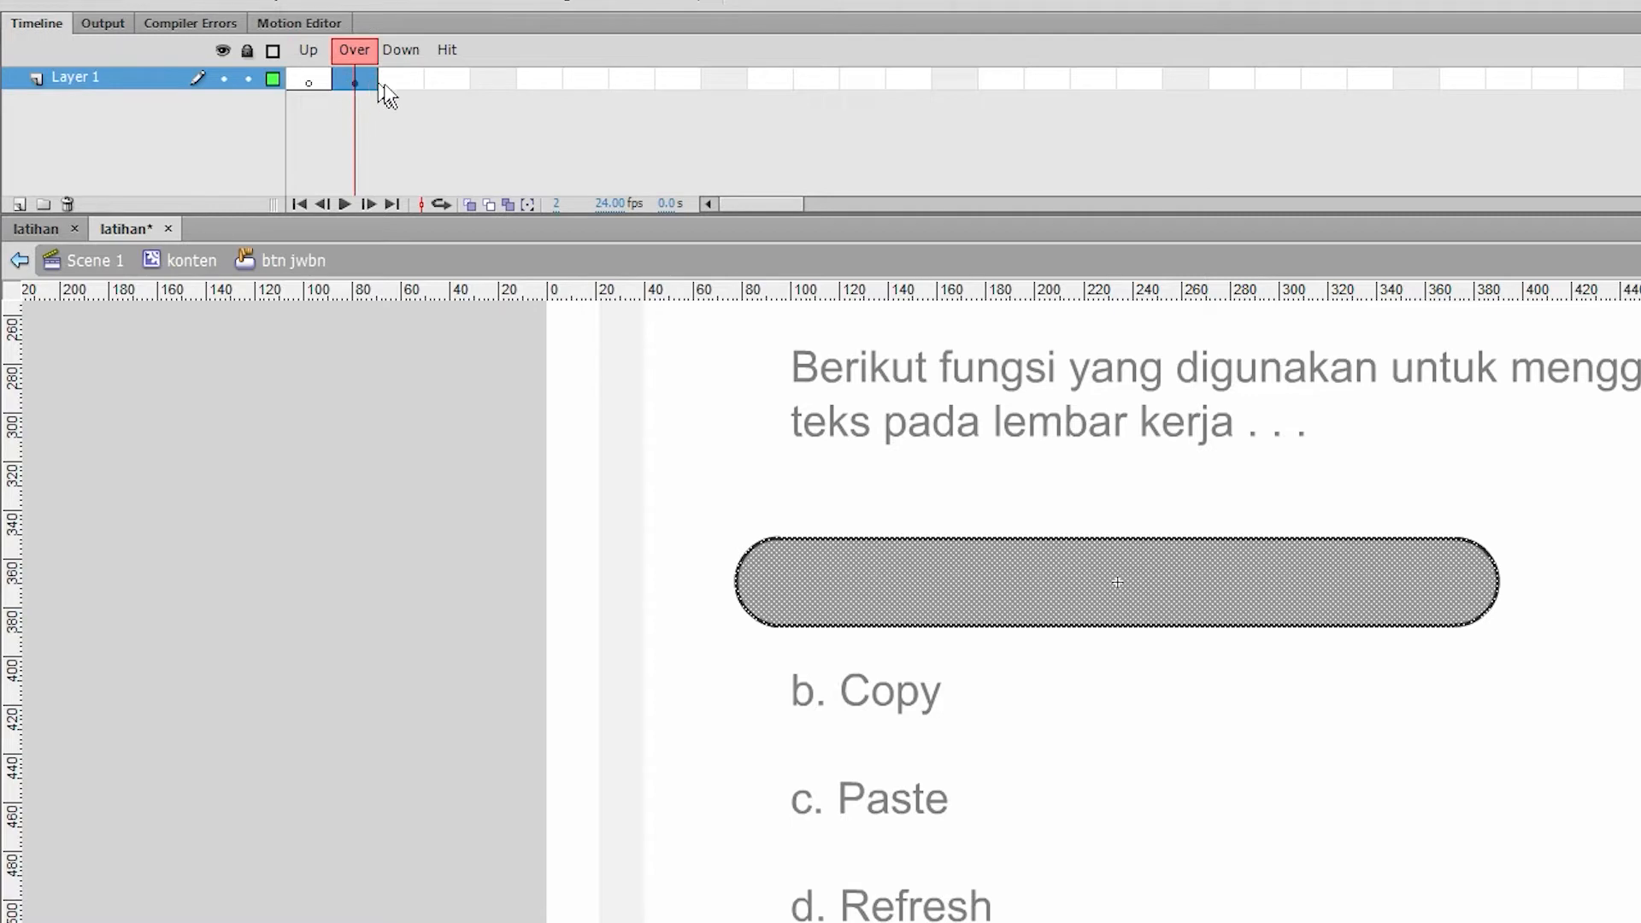
click(418, 79)
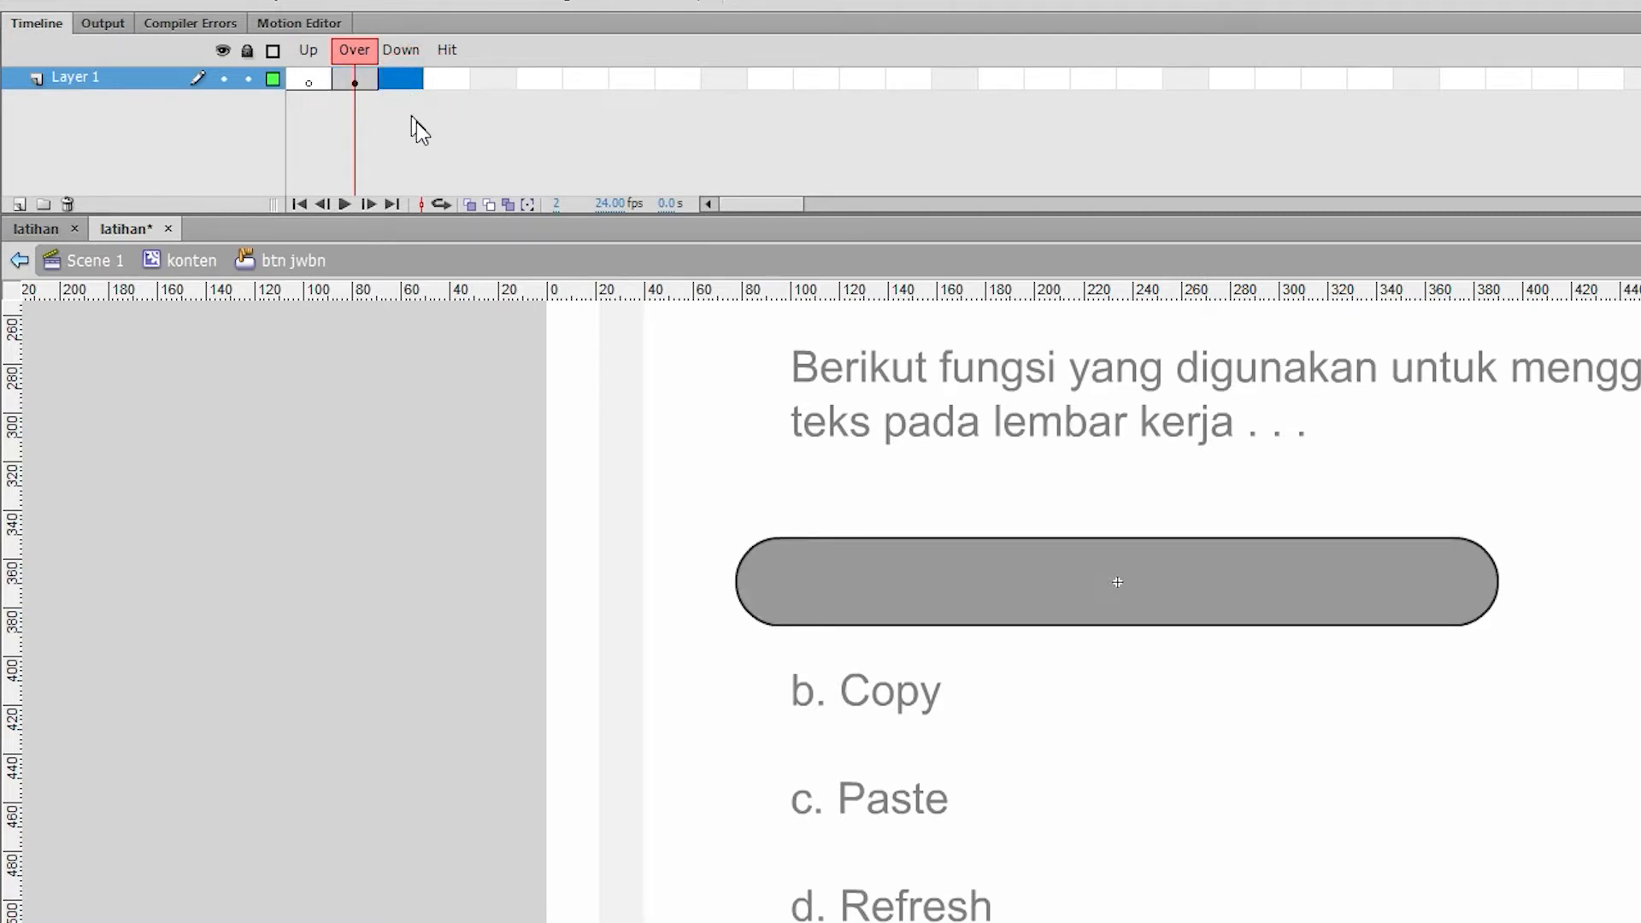
key(F6)
click(448, 77)
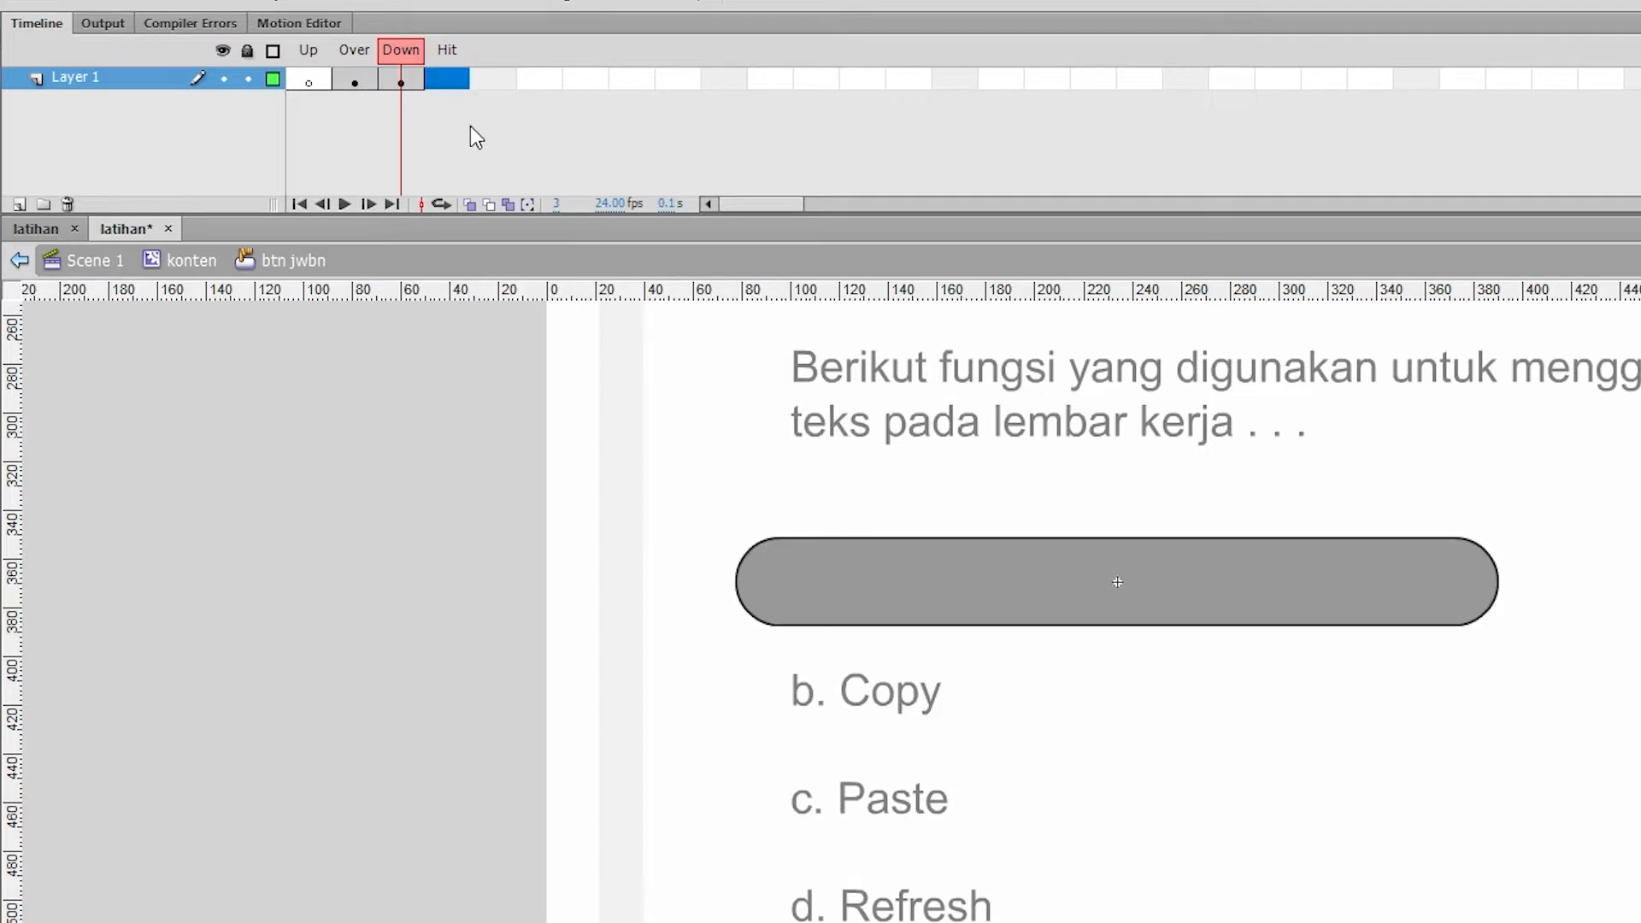
key(F6)
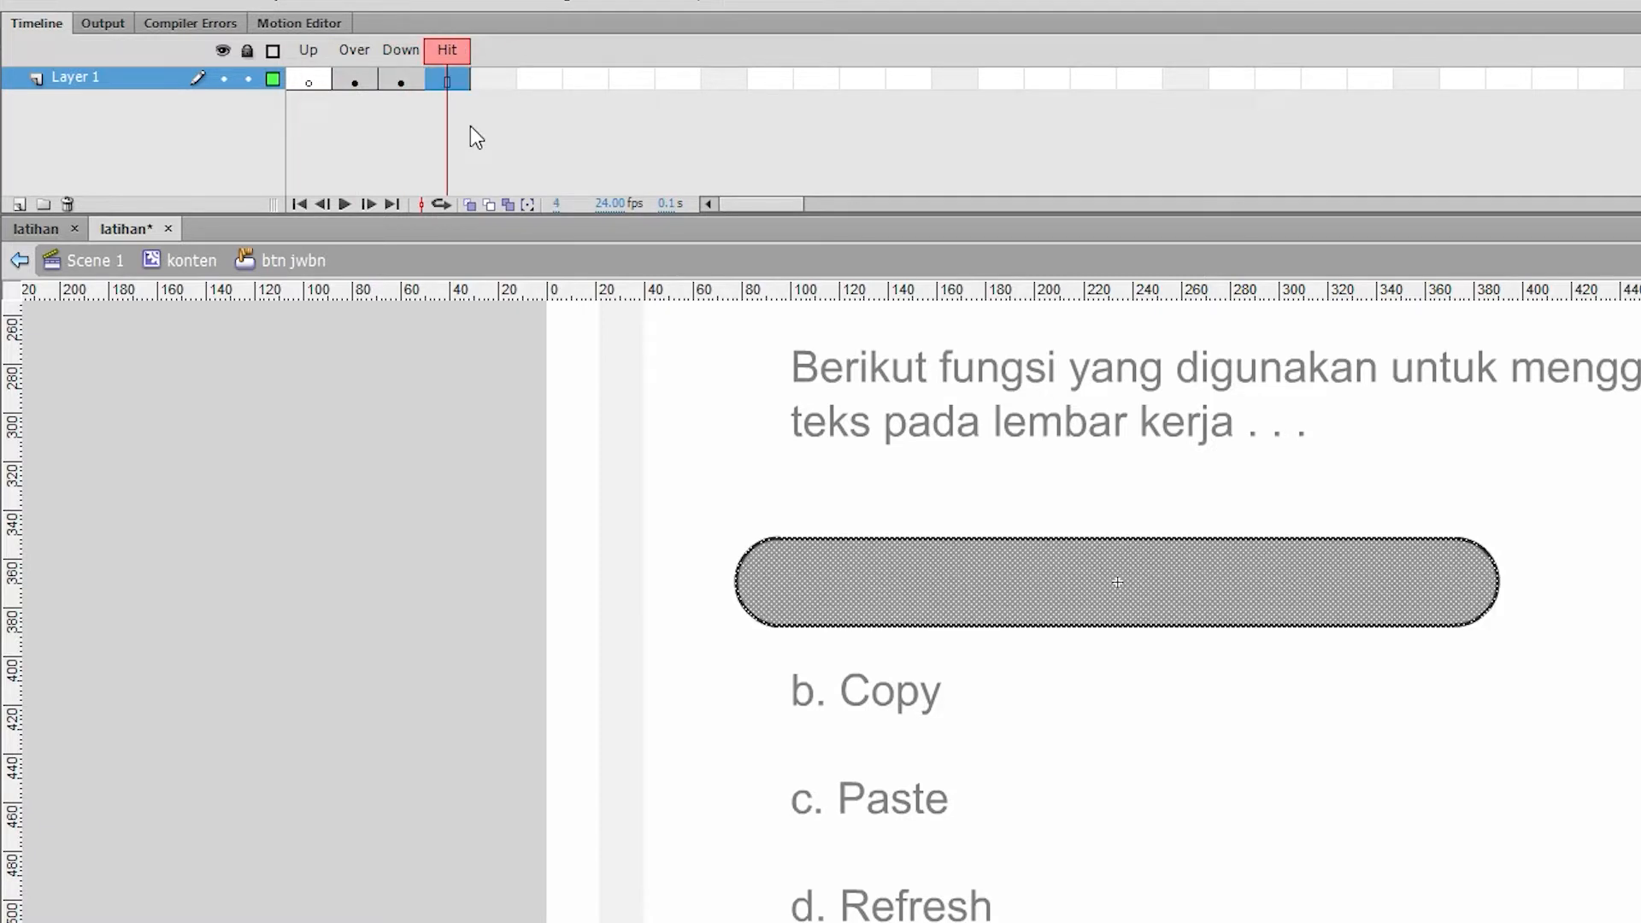
Step: In the Over state of btn jwbn, remove the rounded rectangle's stroke and set its grey fill to 25% alpha
click(354, 80)
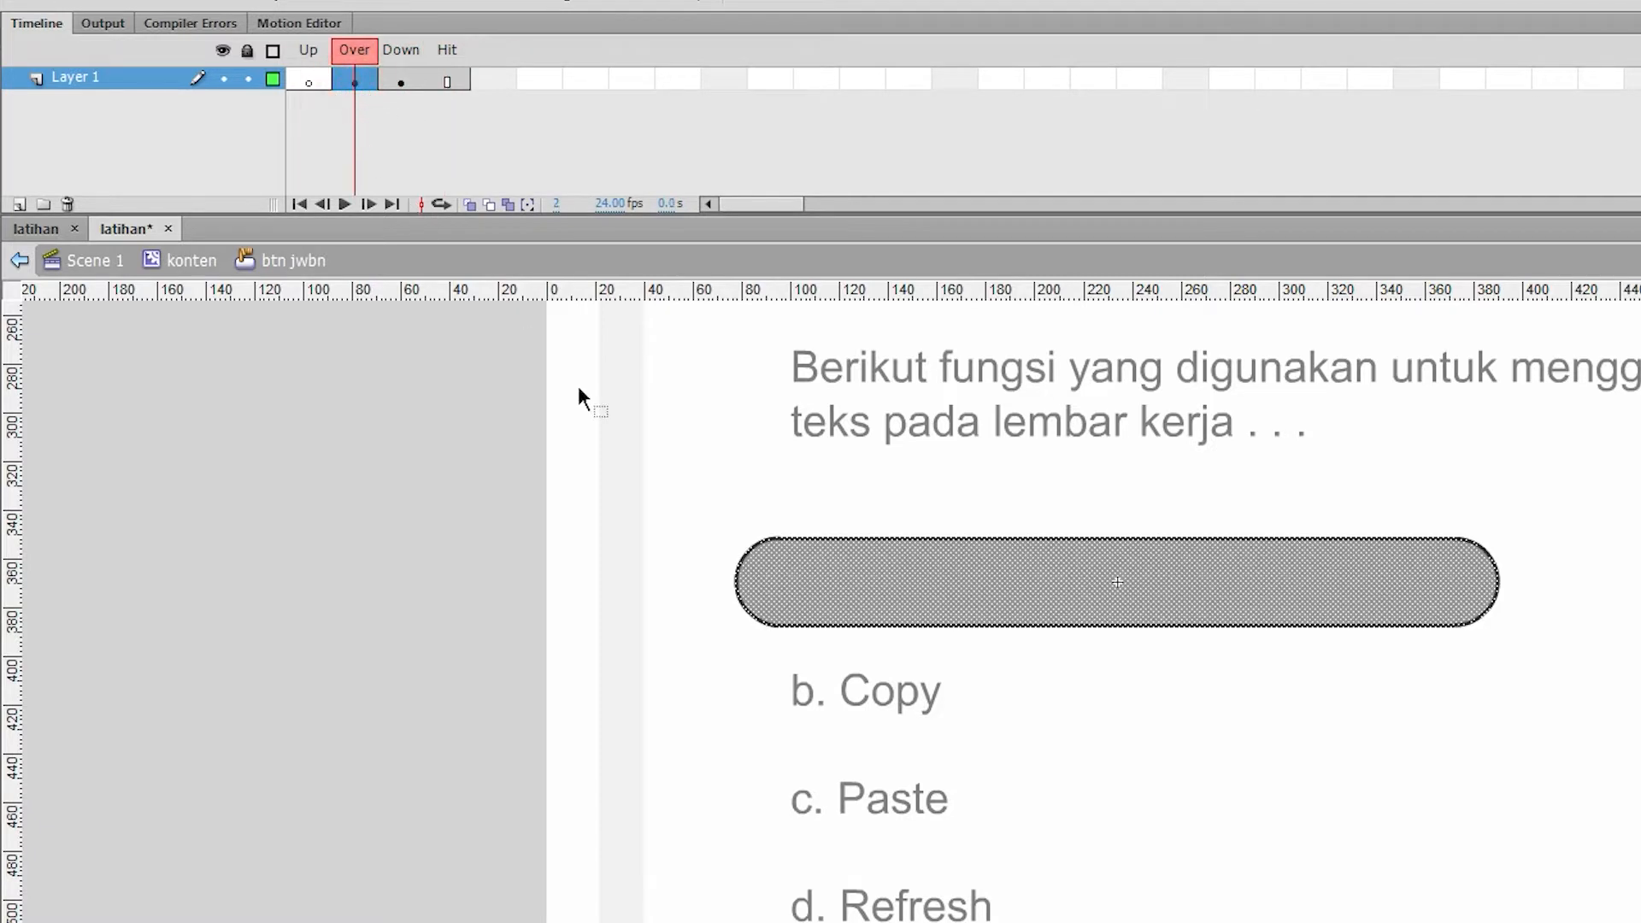
click(1280, 588)
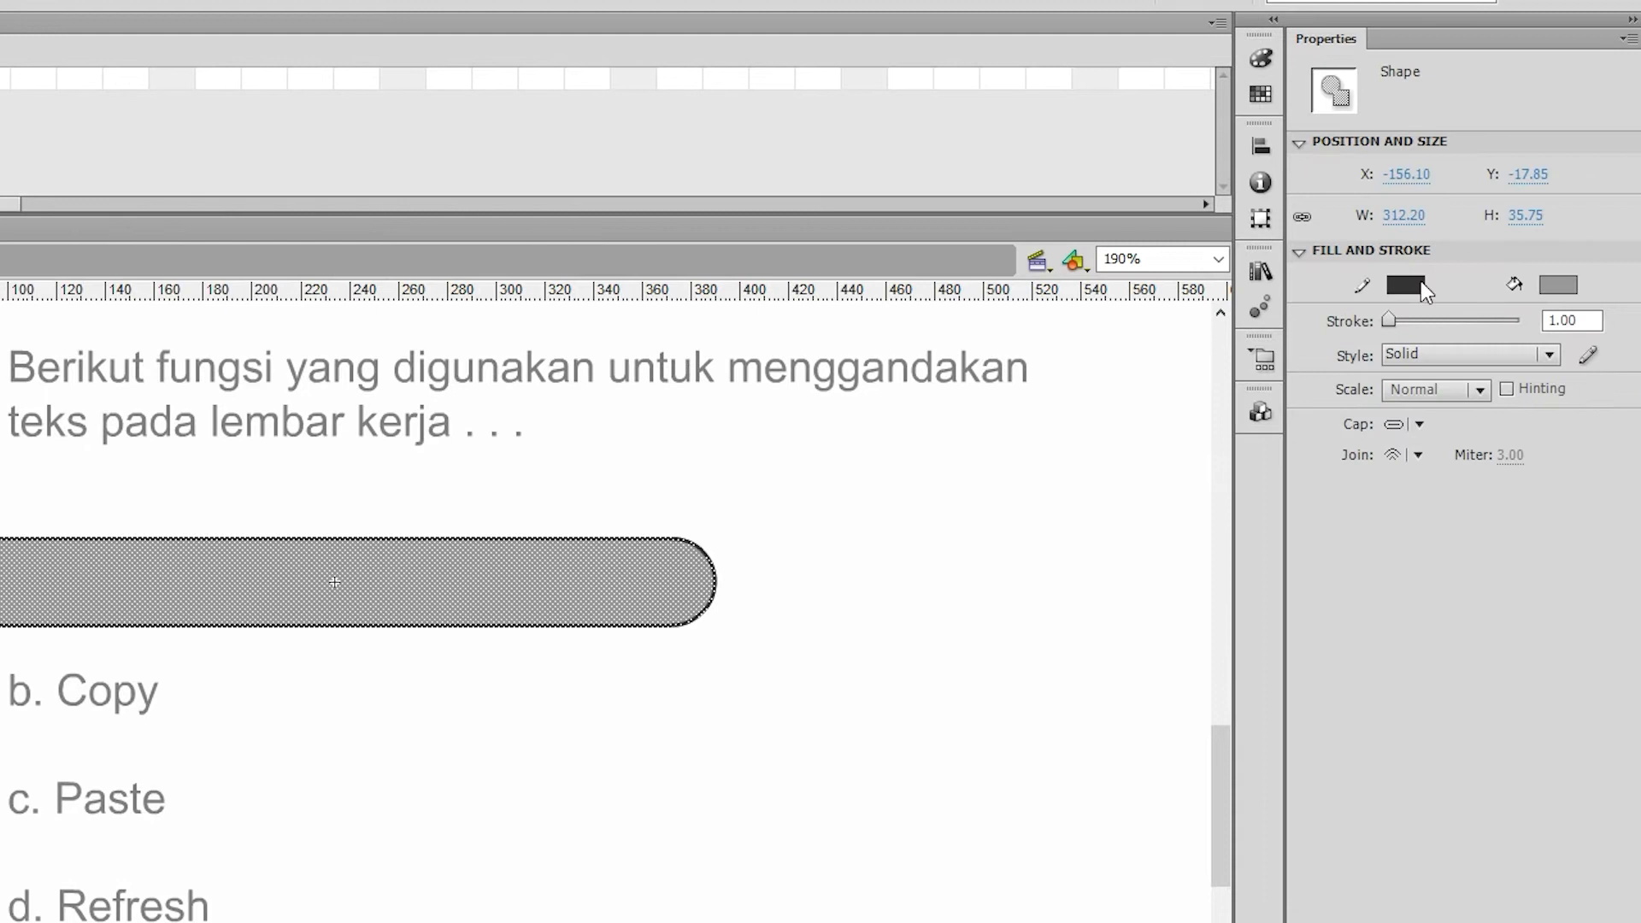
click(1423, 291)
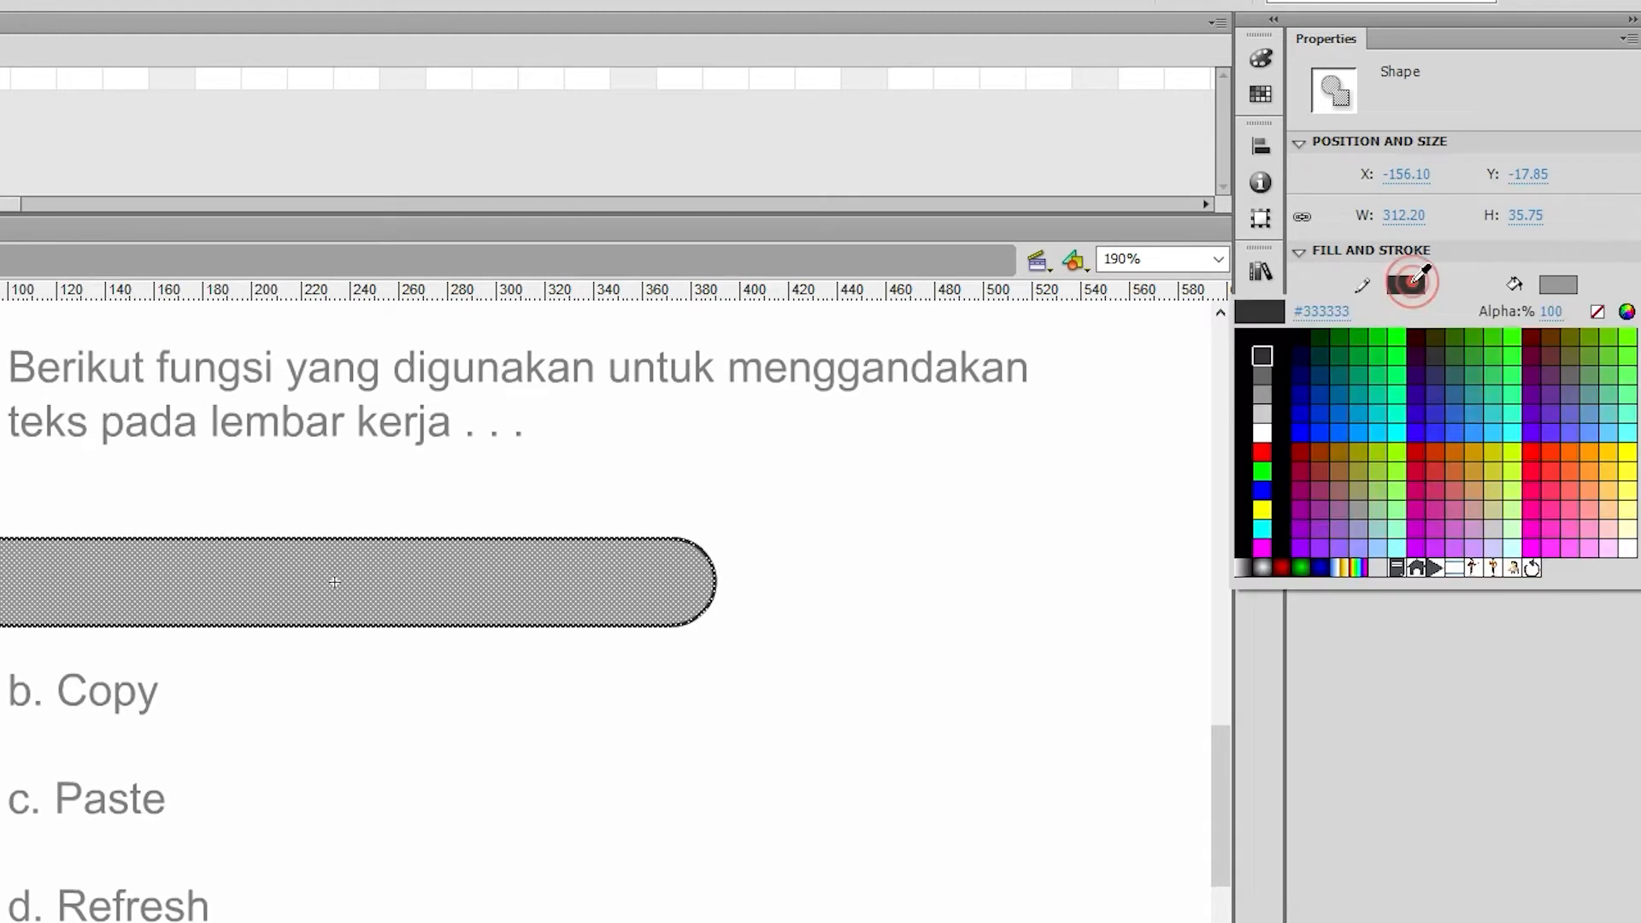
click(1601, 304)
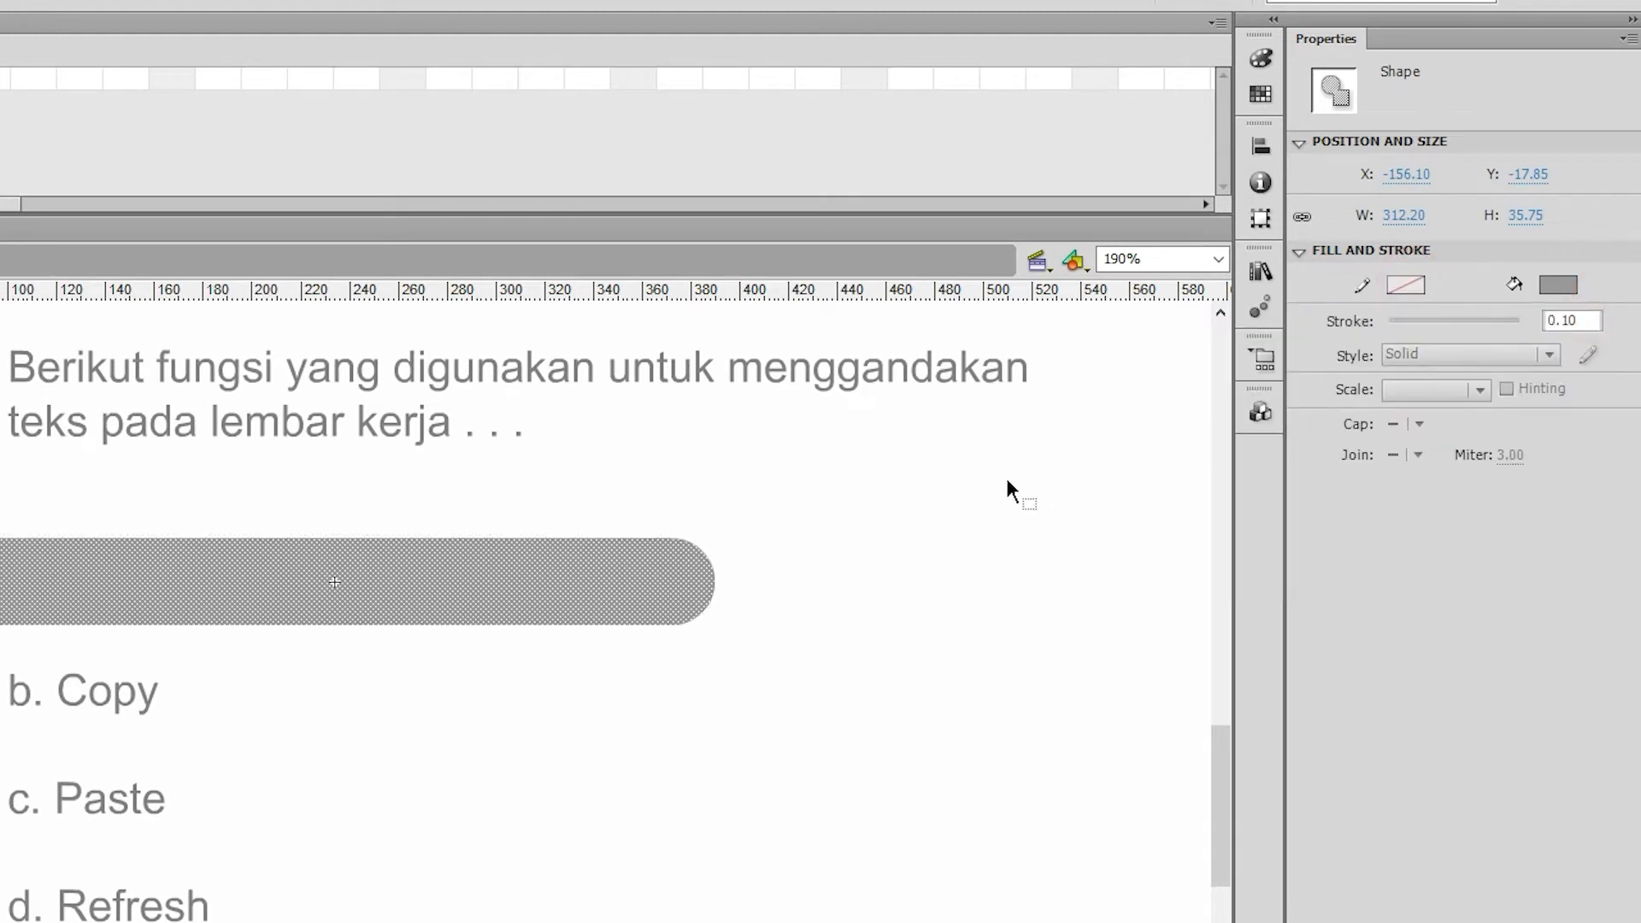
click(1561, 286)
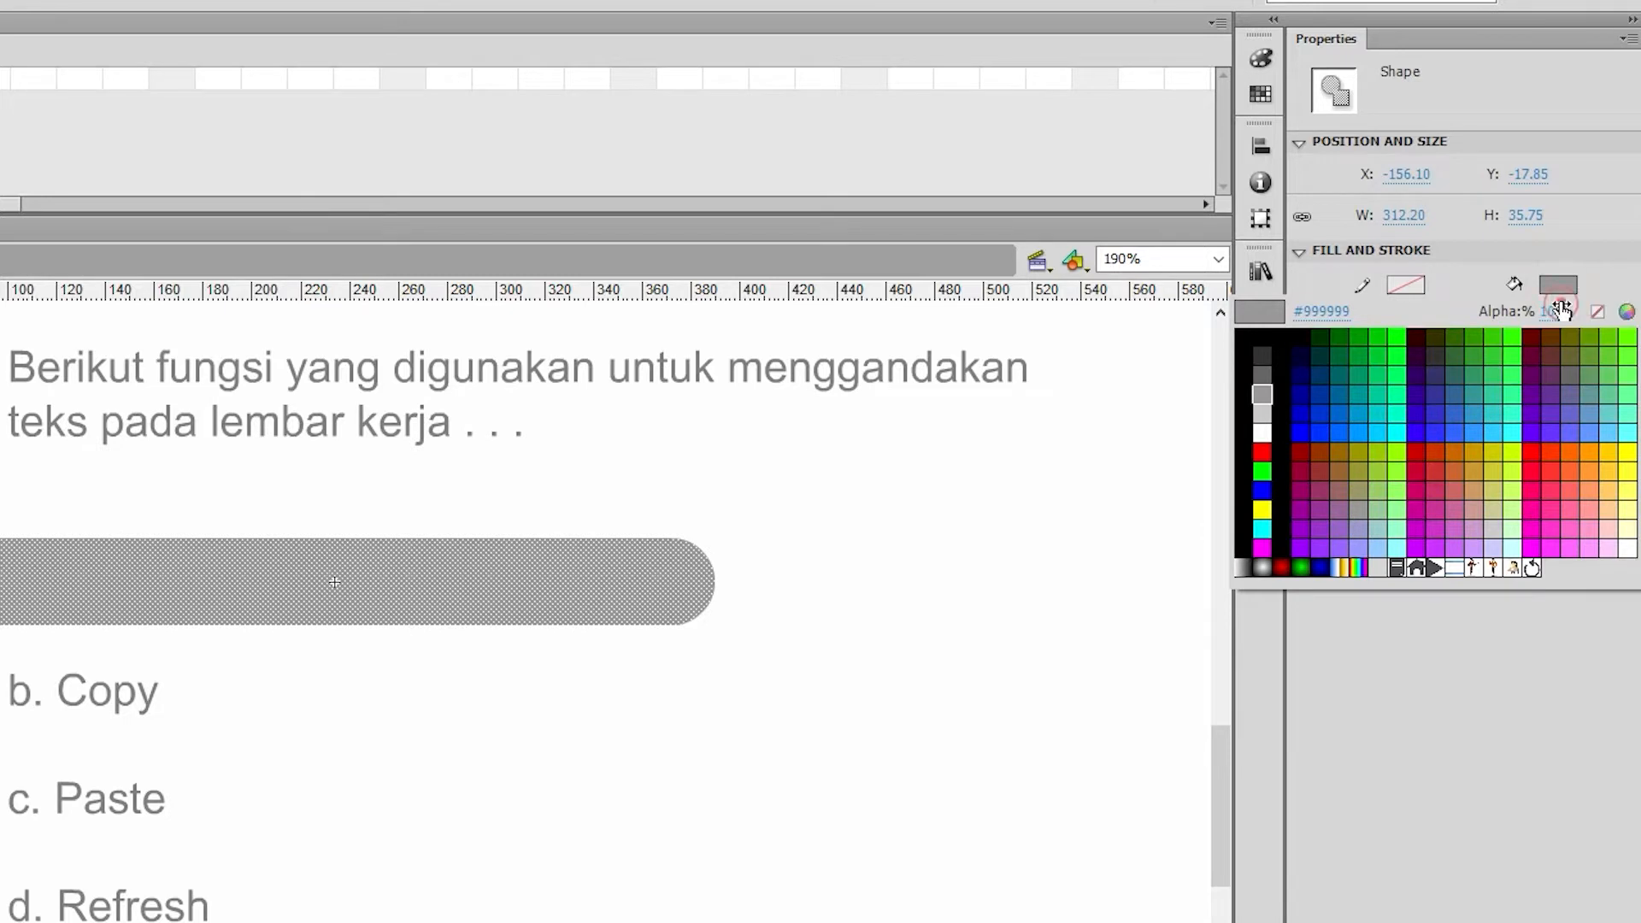
click(1561, 309)
text(25)
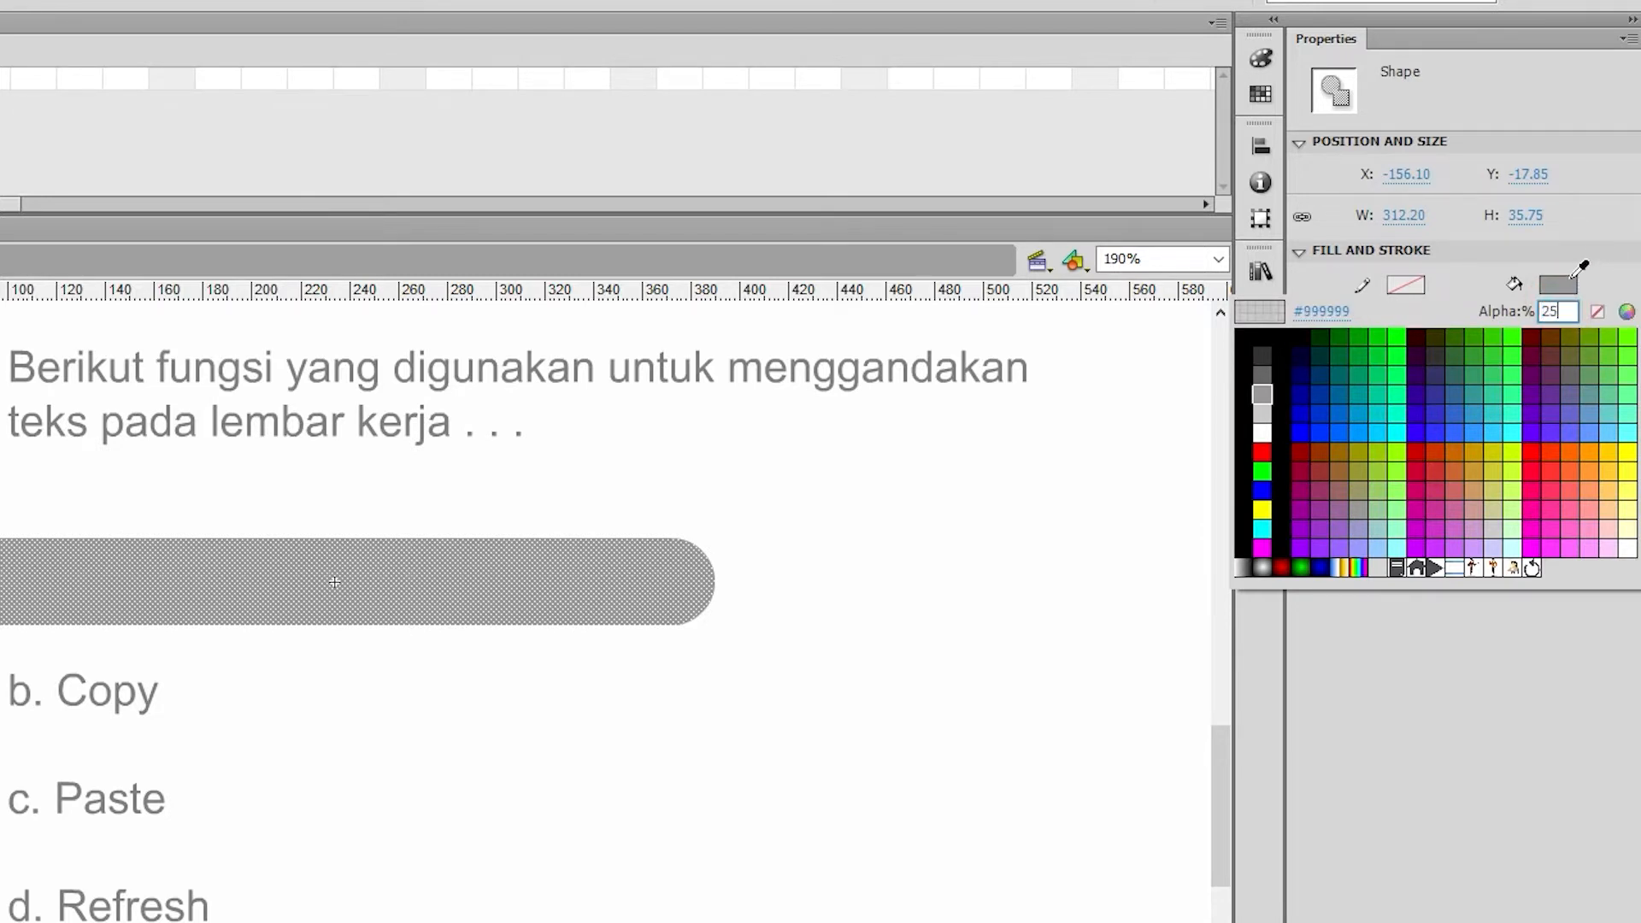
key(Return)
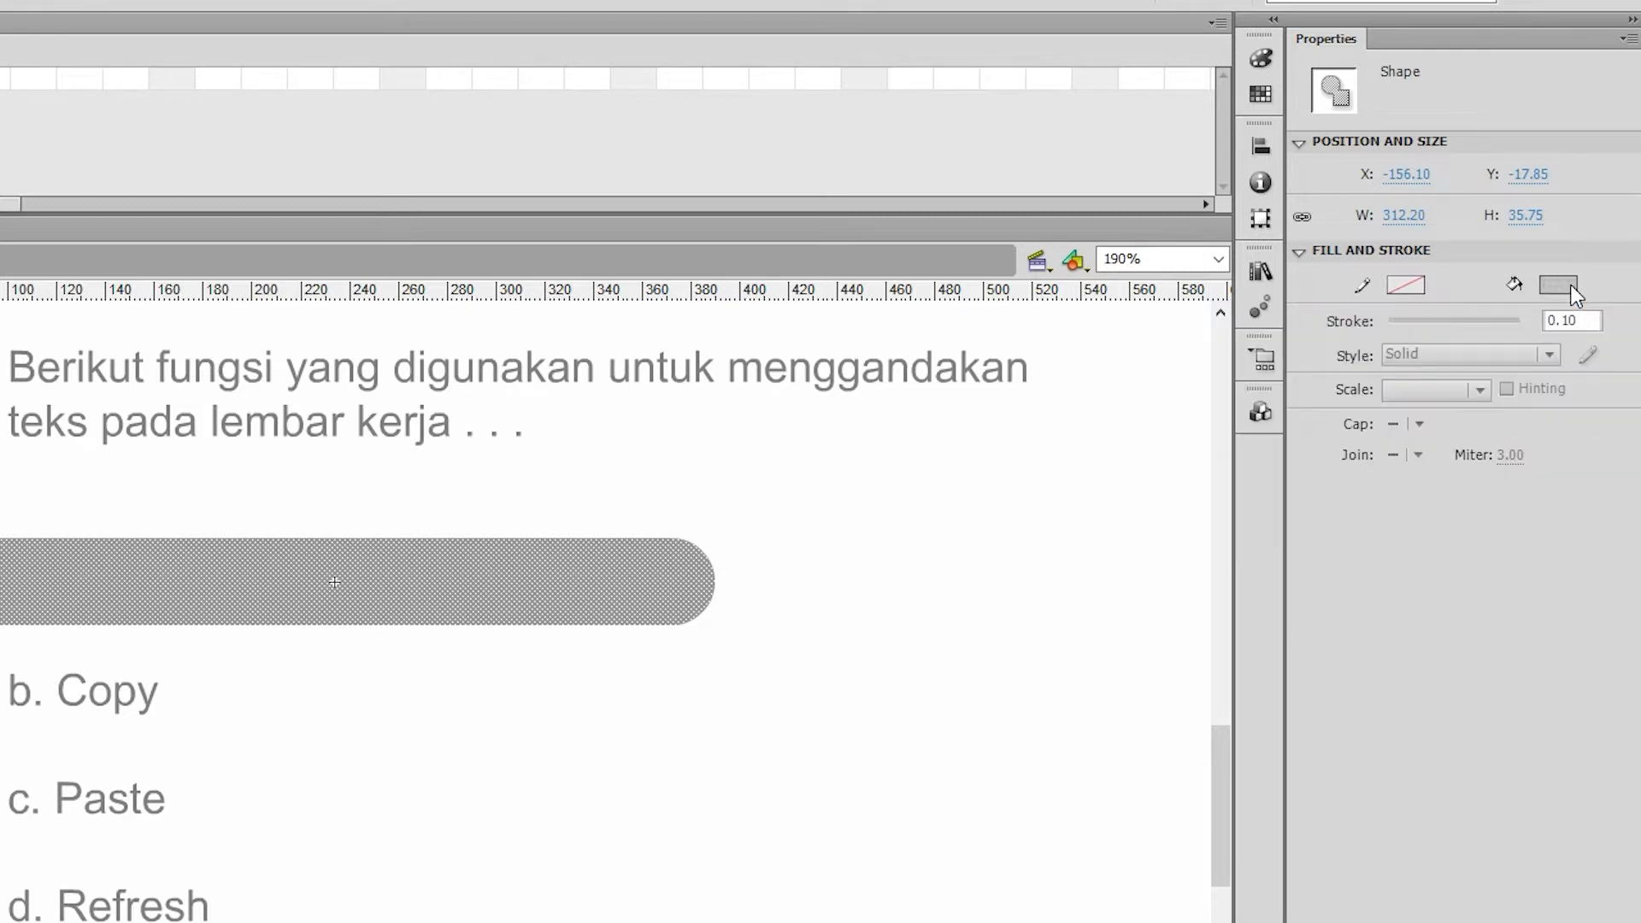
click(924, 598)
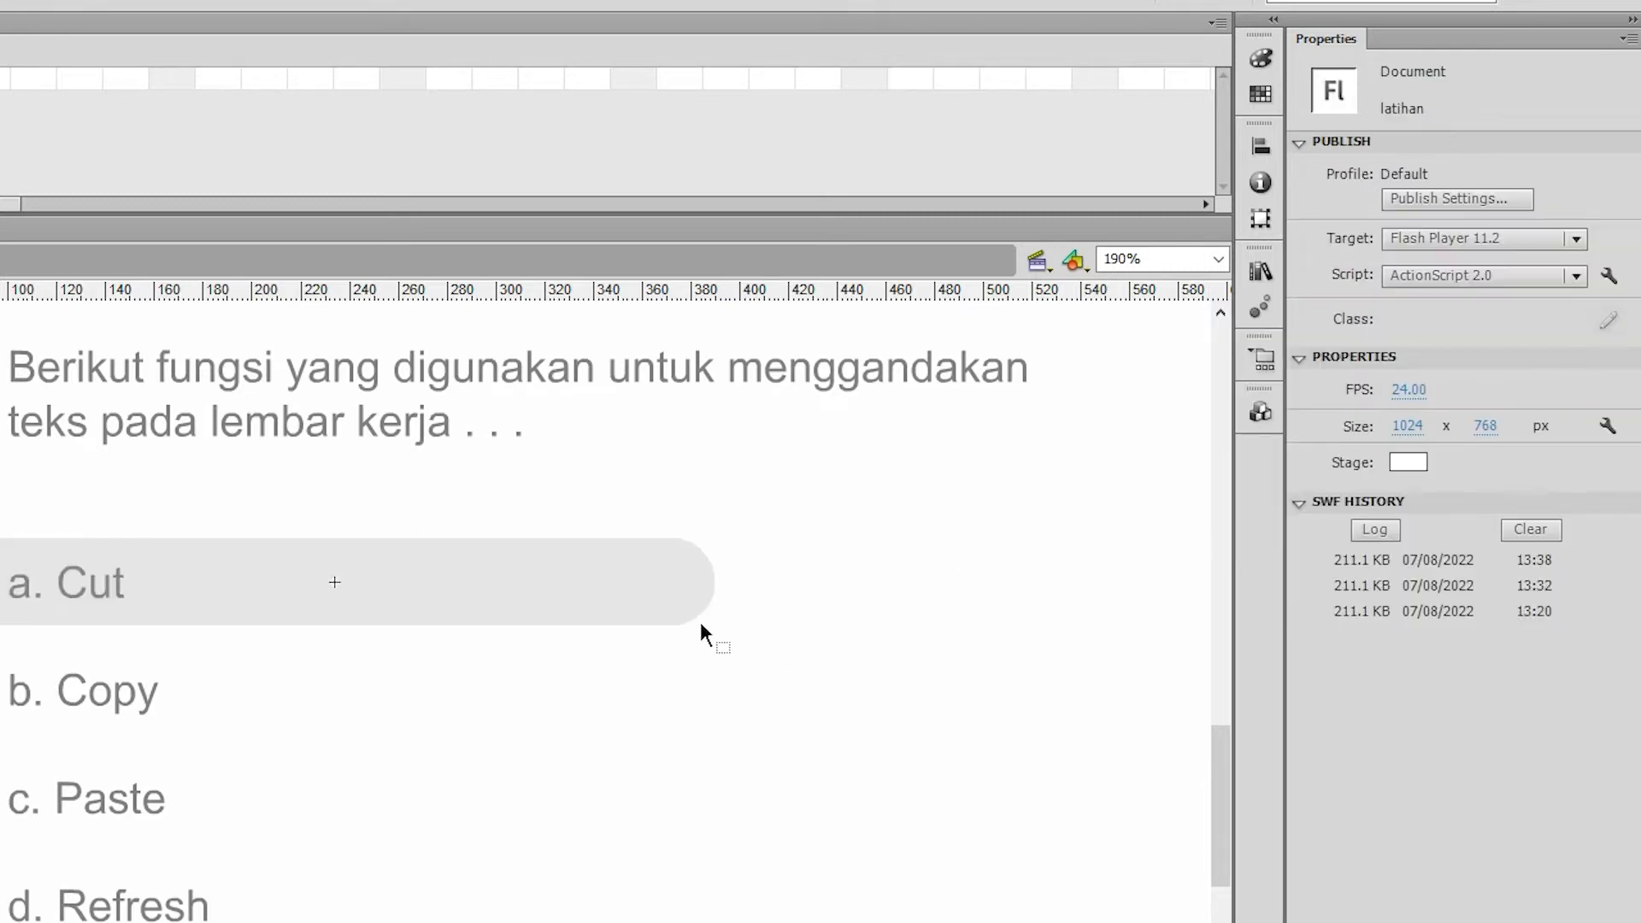
click(762, 556)
Step: In the Down state, set the rounded rectangle's stroke and fill to orange #CC6600, with the fill at 25% alpha
click(334, 582)
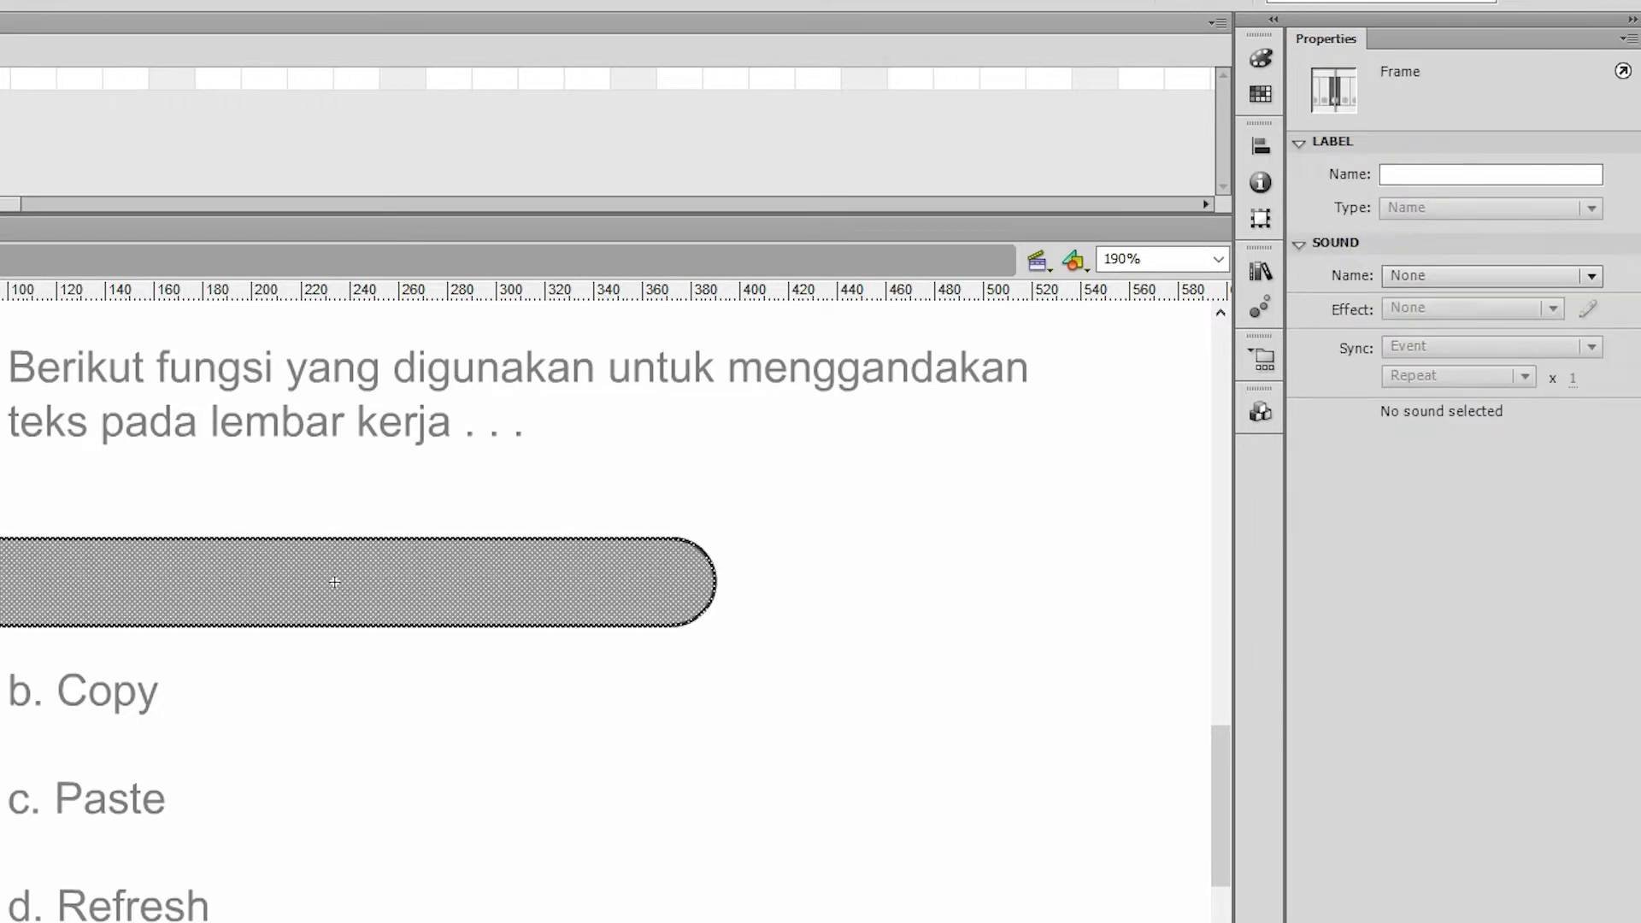
click(477, 594)
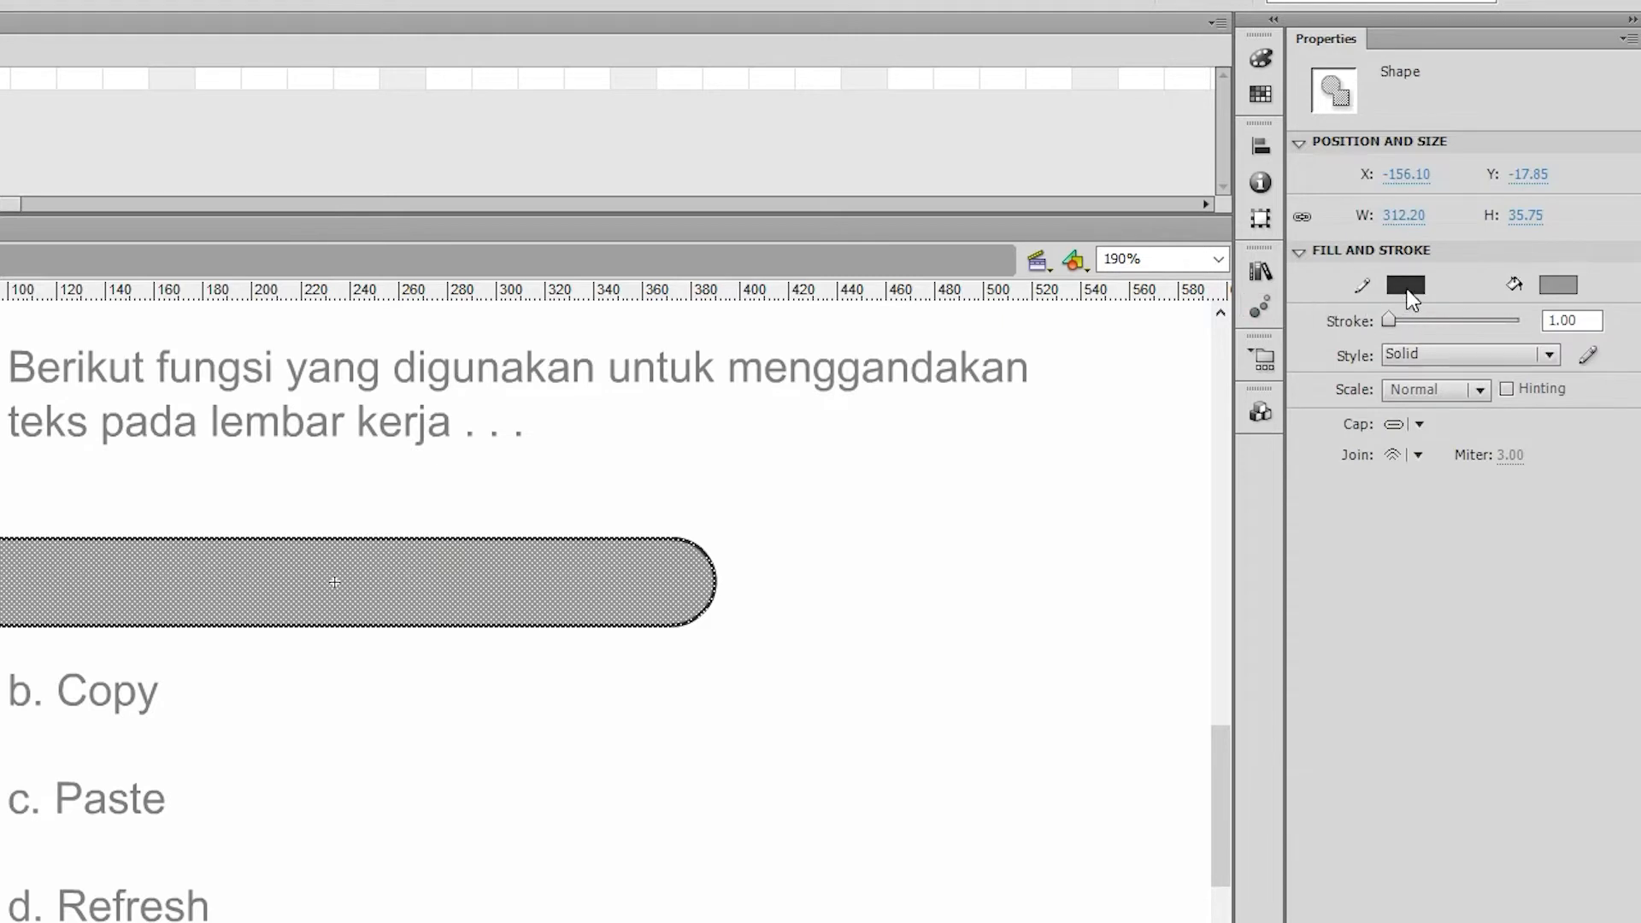
click(1406, 286)
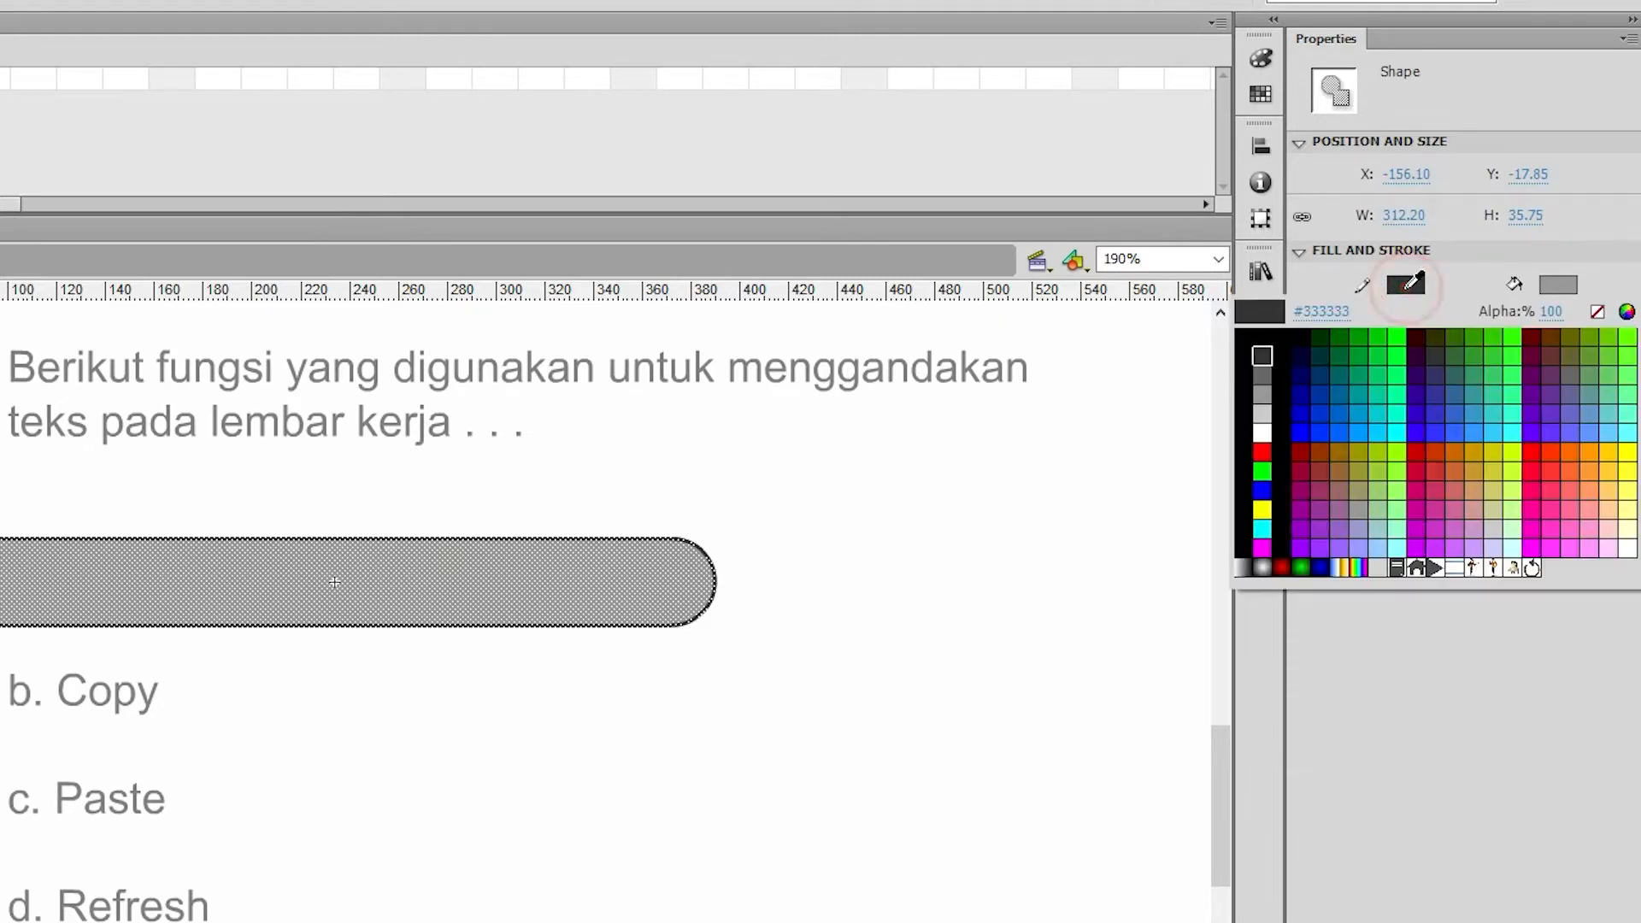
click(1461, 448)
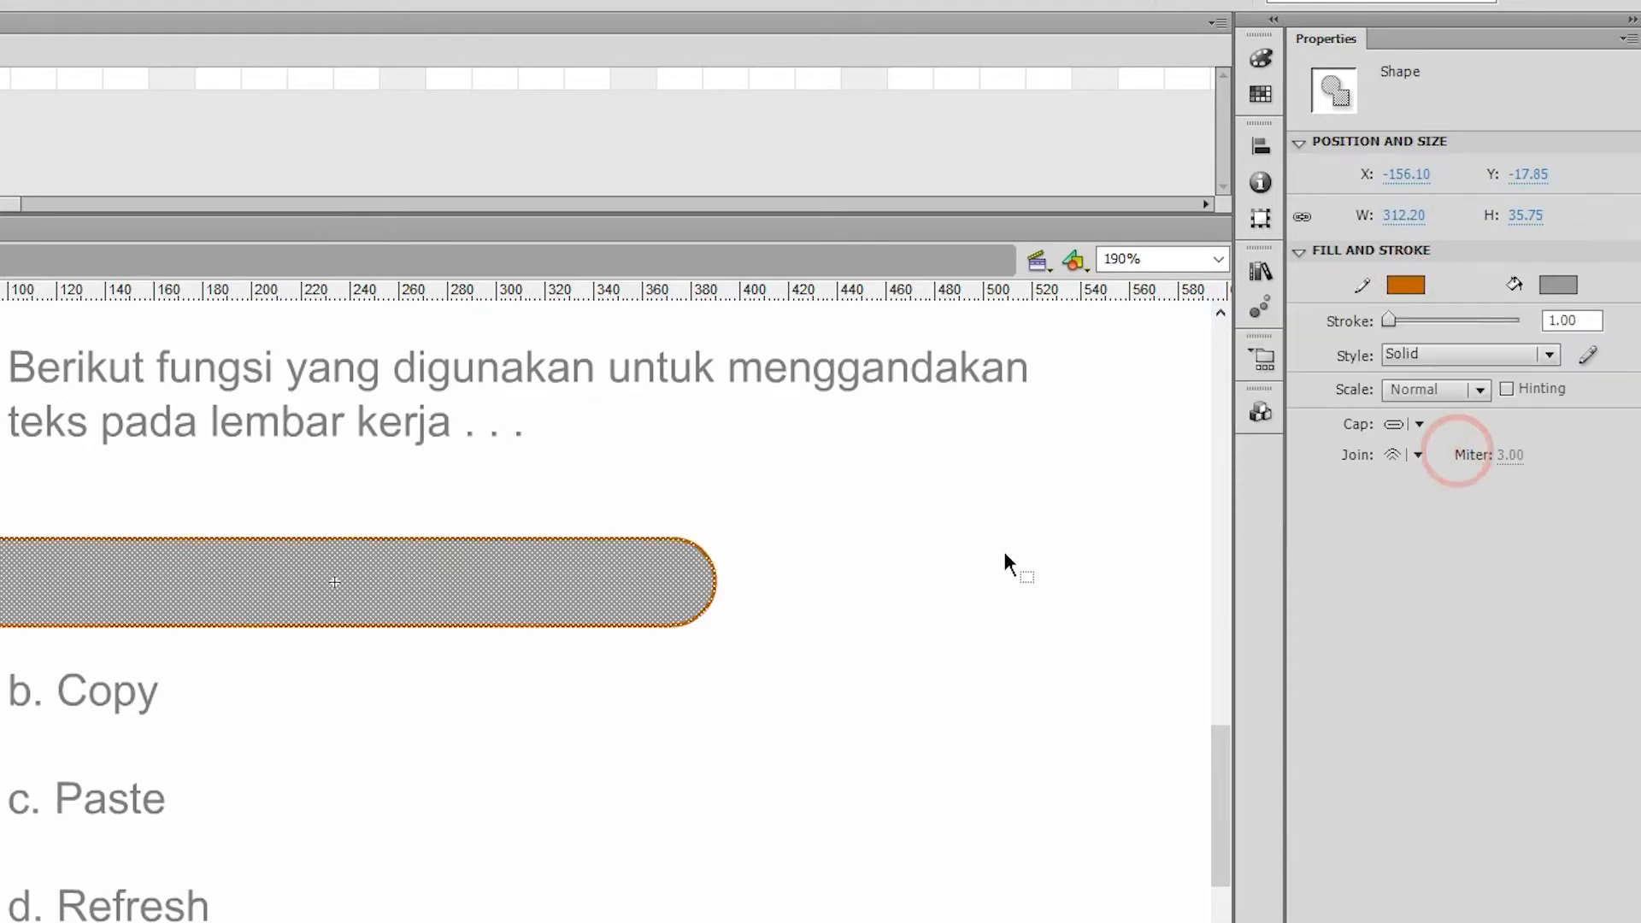
click(1560, 287)
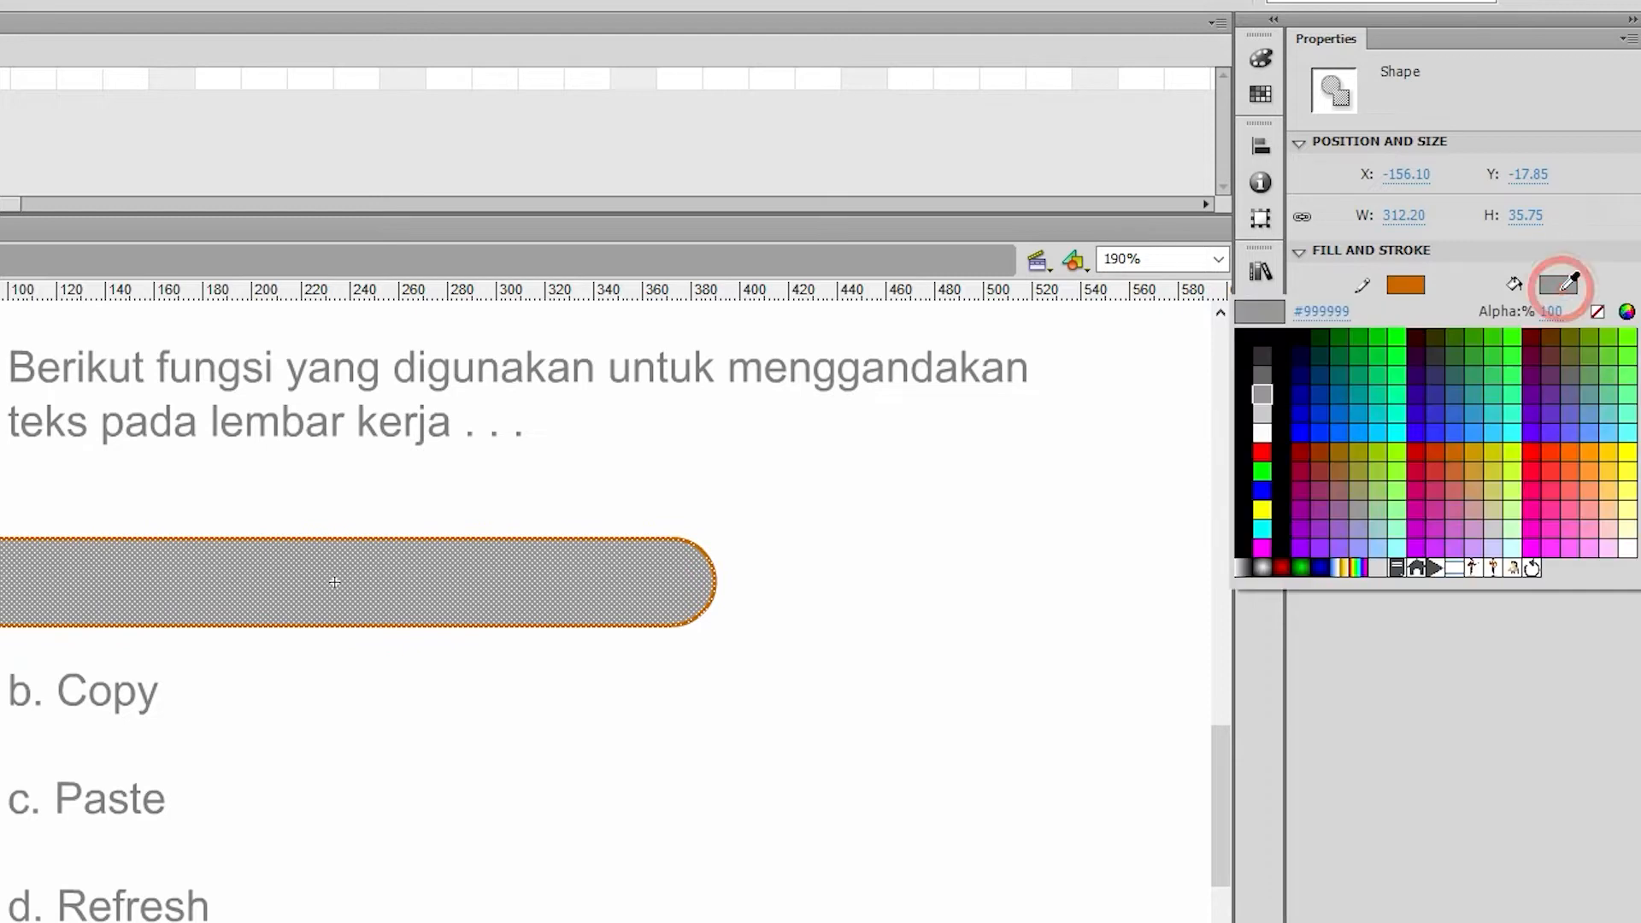
click(1459, 447)
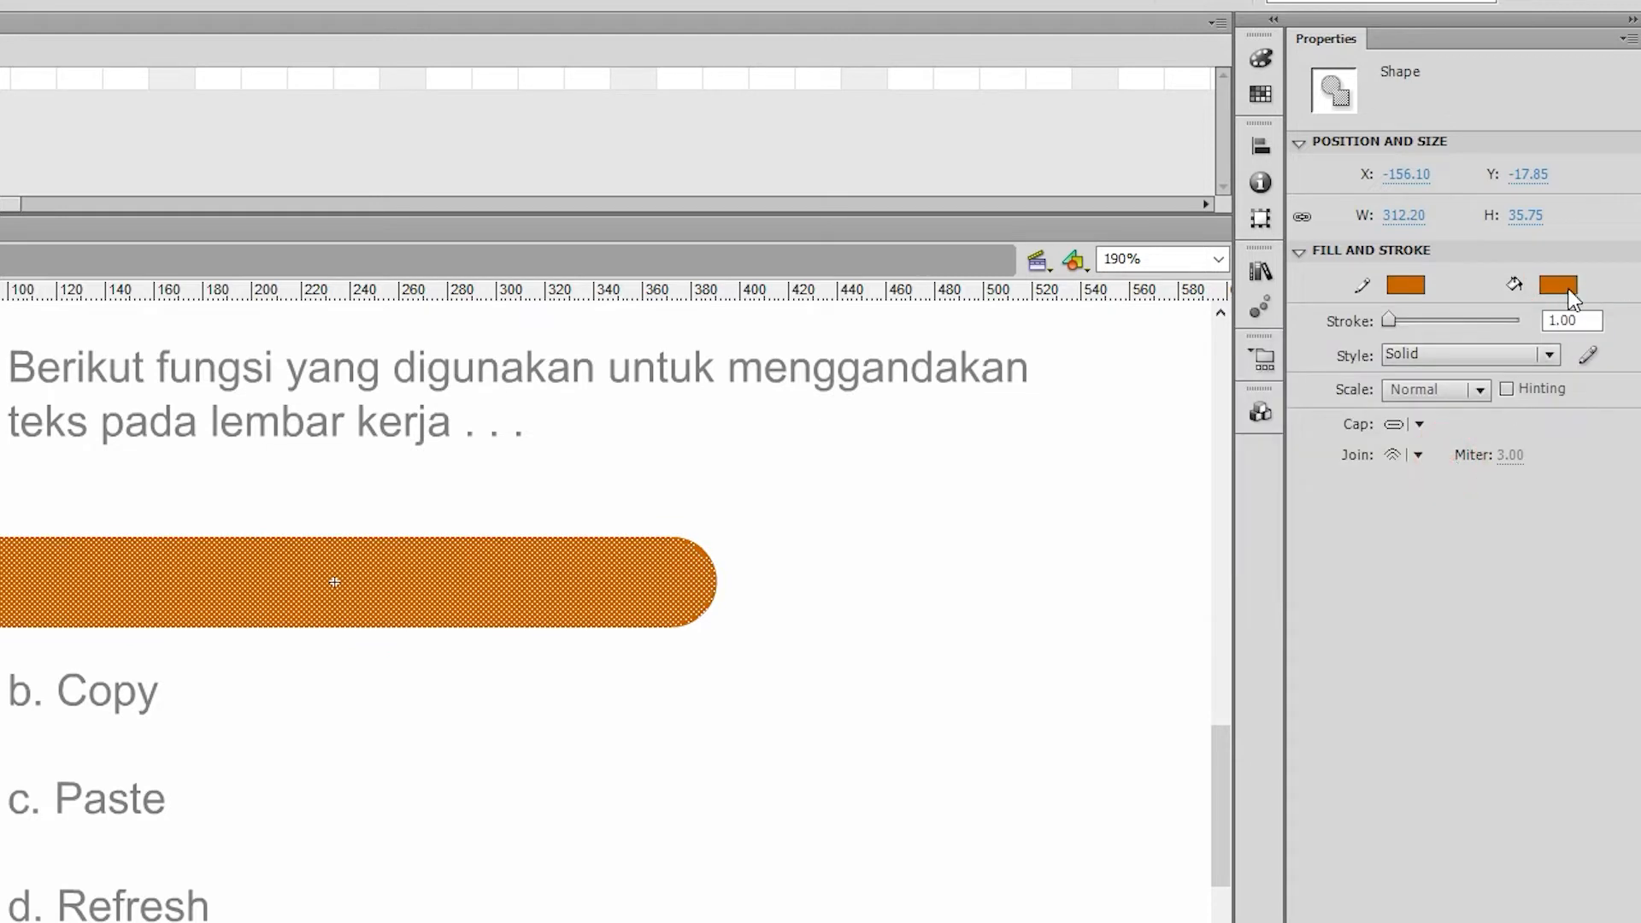
click(1564, 288)
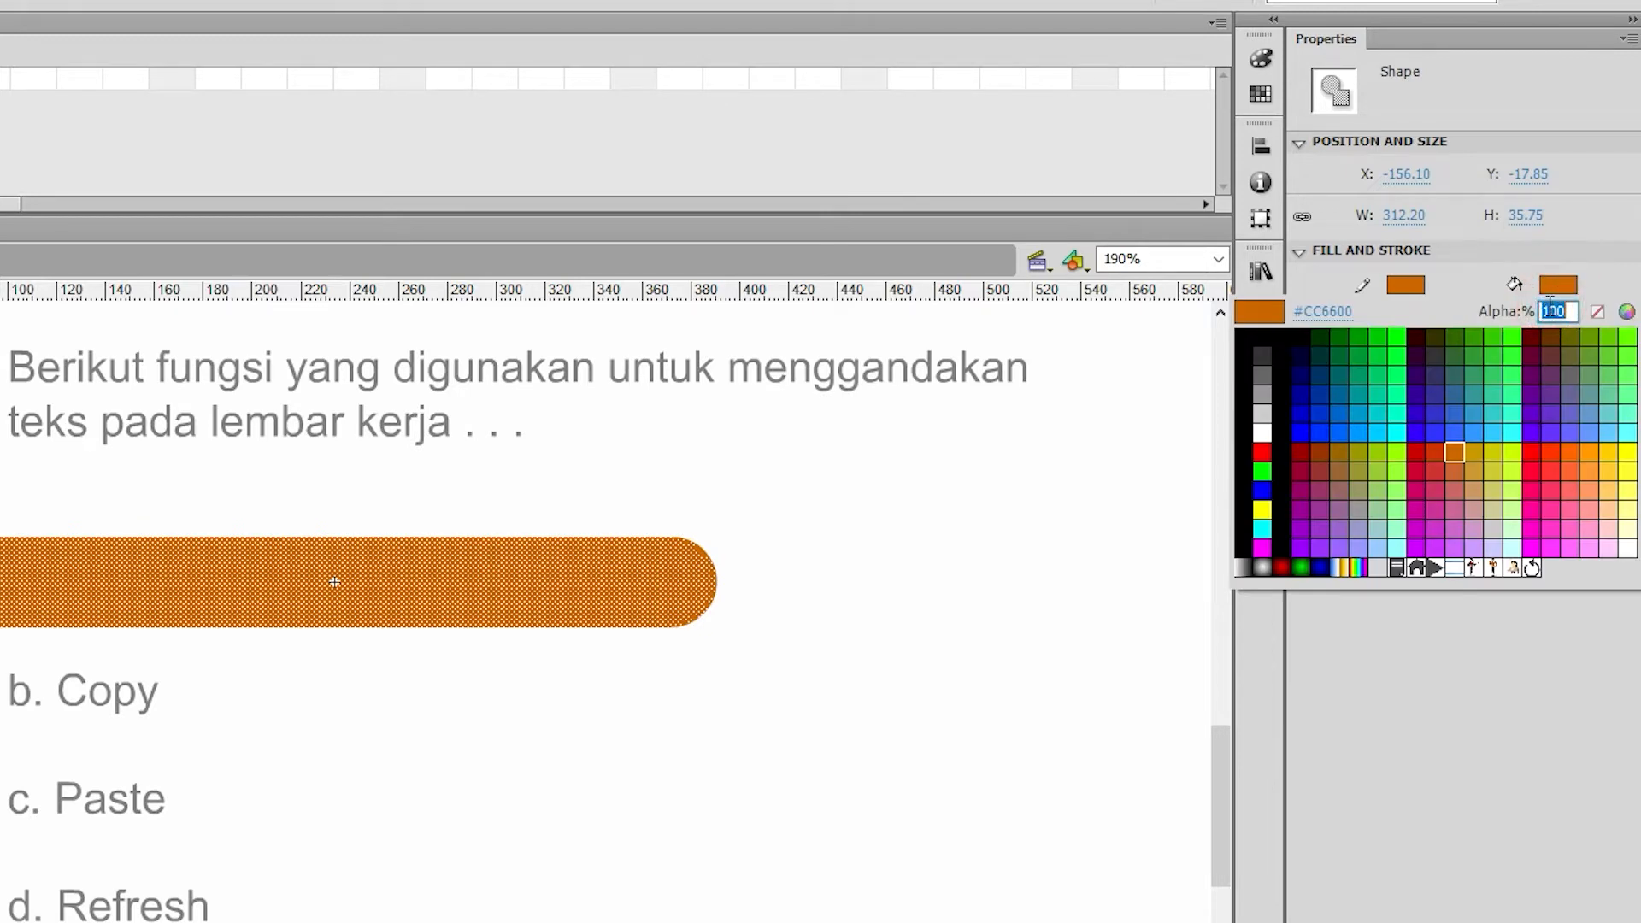
text(25)
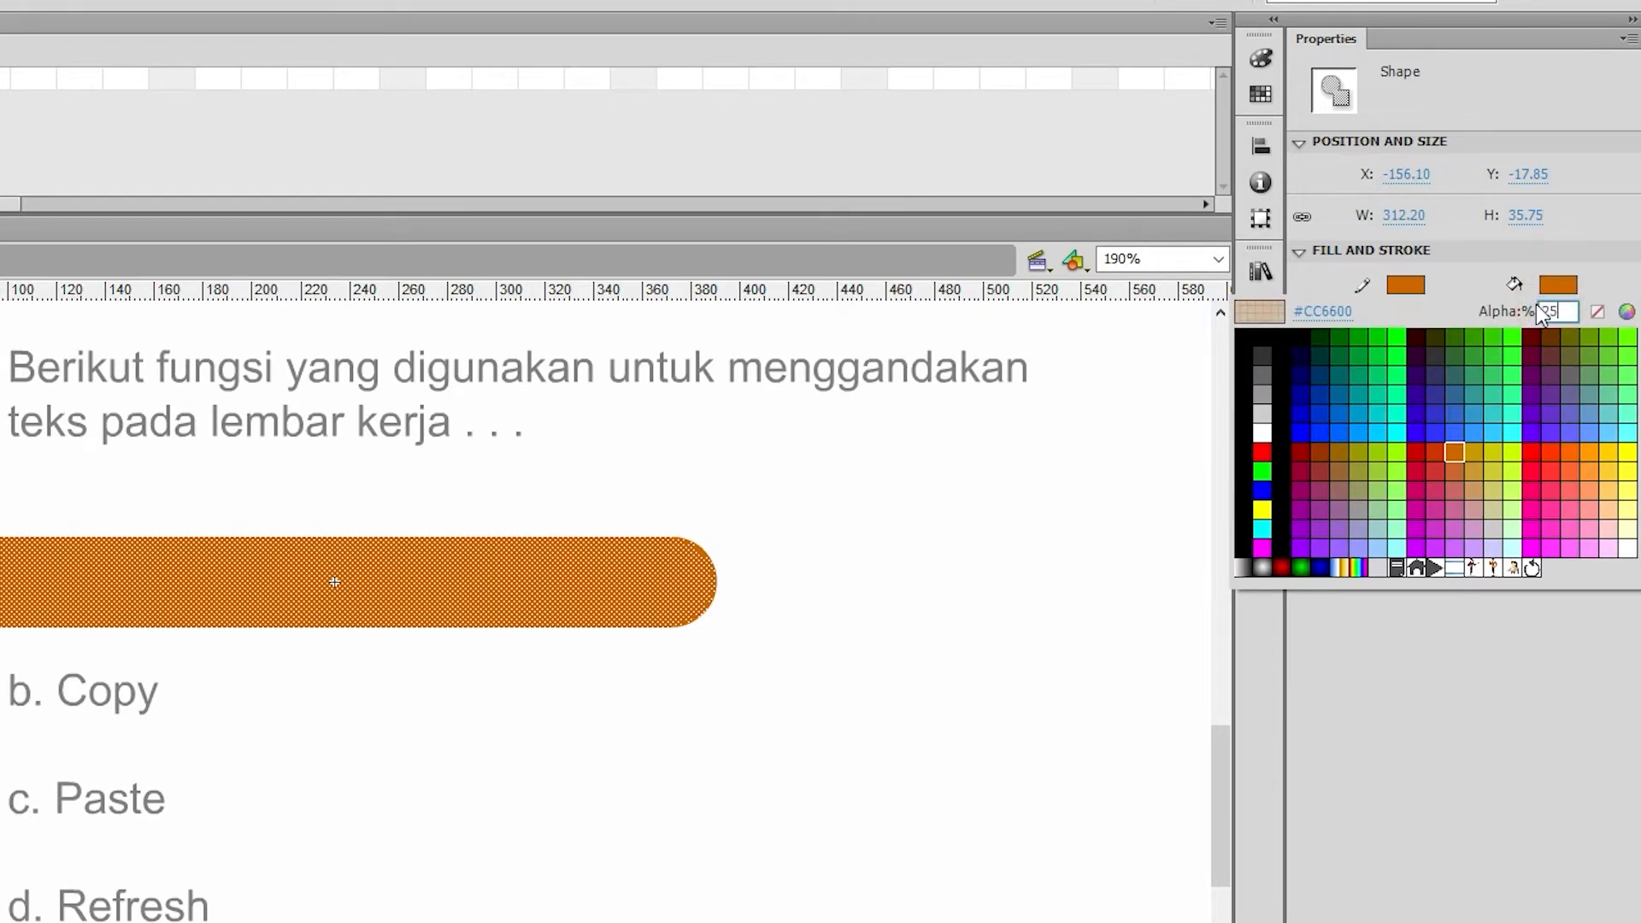
click(1556, 286)
click(994, 602)
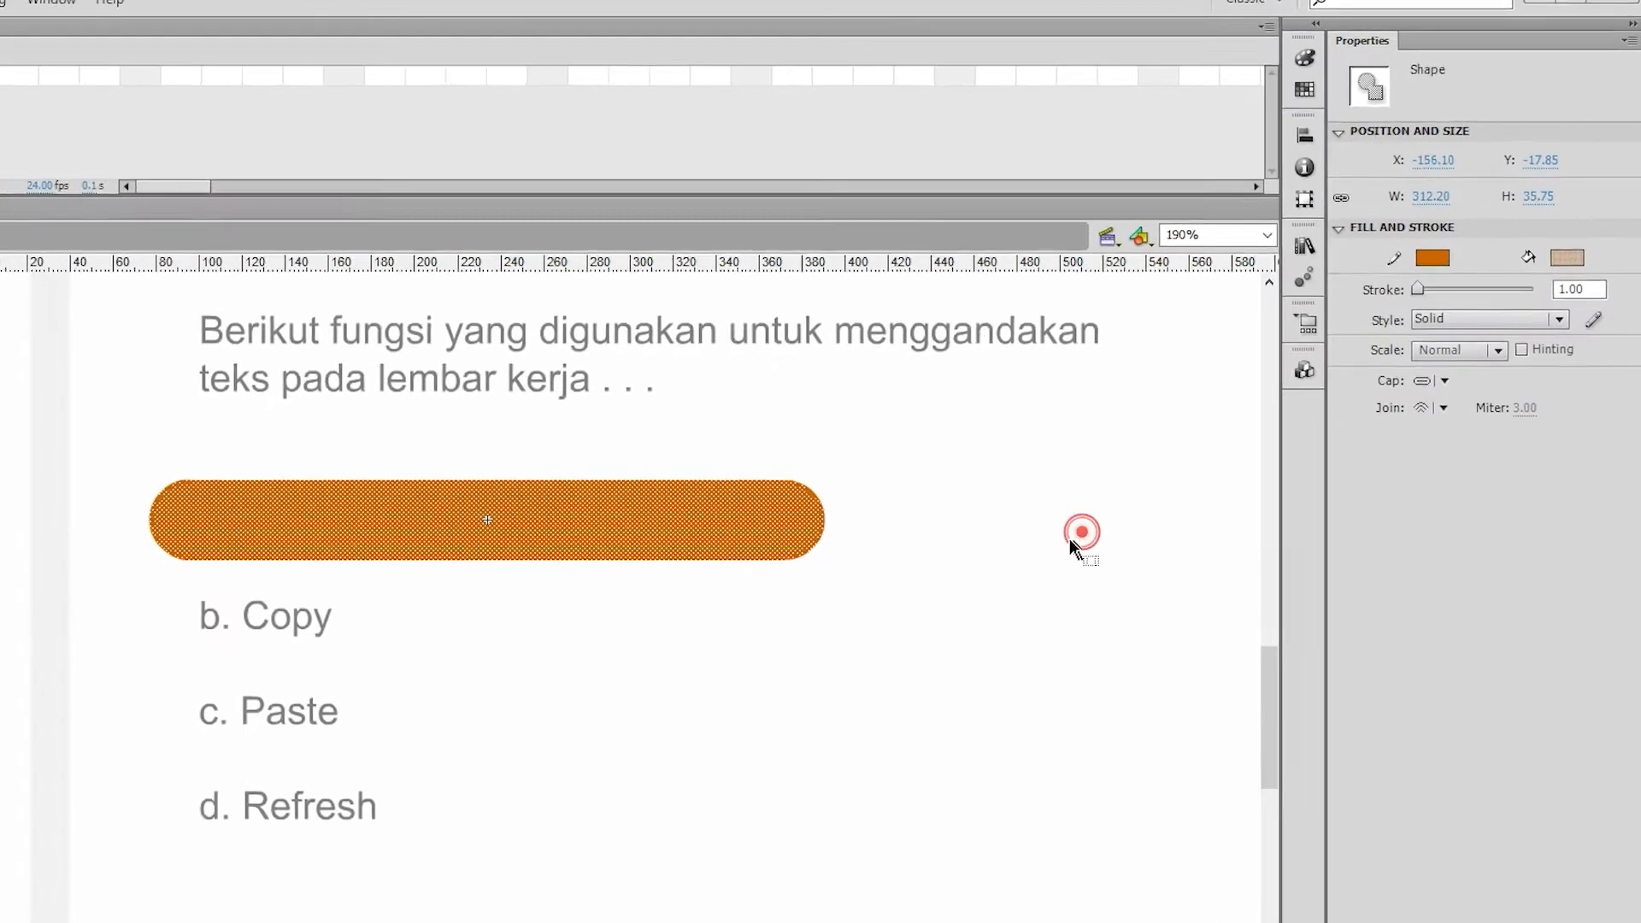
Step: Compare the Over and Down states of btn jwbn, and return to editing the konten symbol
click(282, 55)
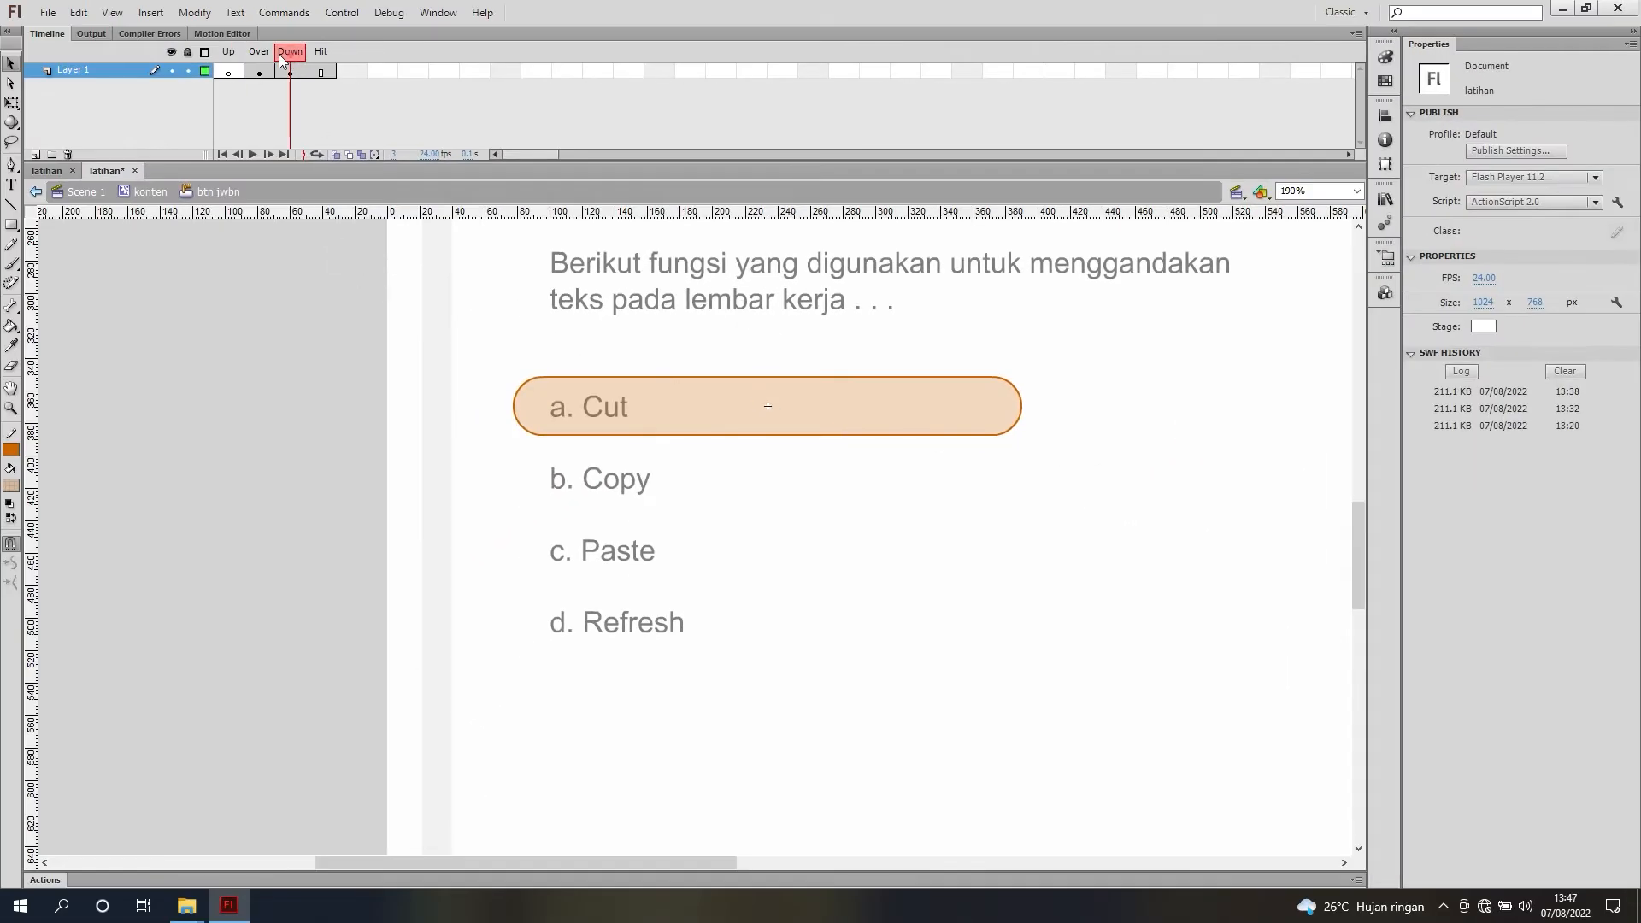
mouse_move(279, 55)
mouse_down()
mouse_move(259, 55)
mouse_move(300, 55)
mouse_move(229, 55)
mouse_move(264, 54)
mouse_up()
click(295, 55)
click(150, 191)
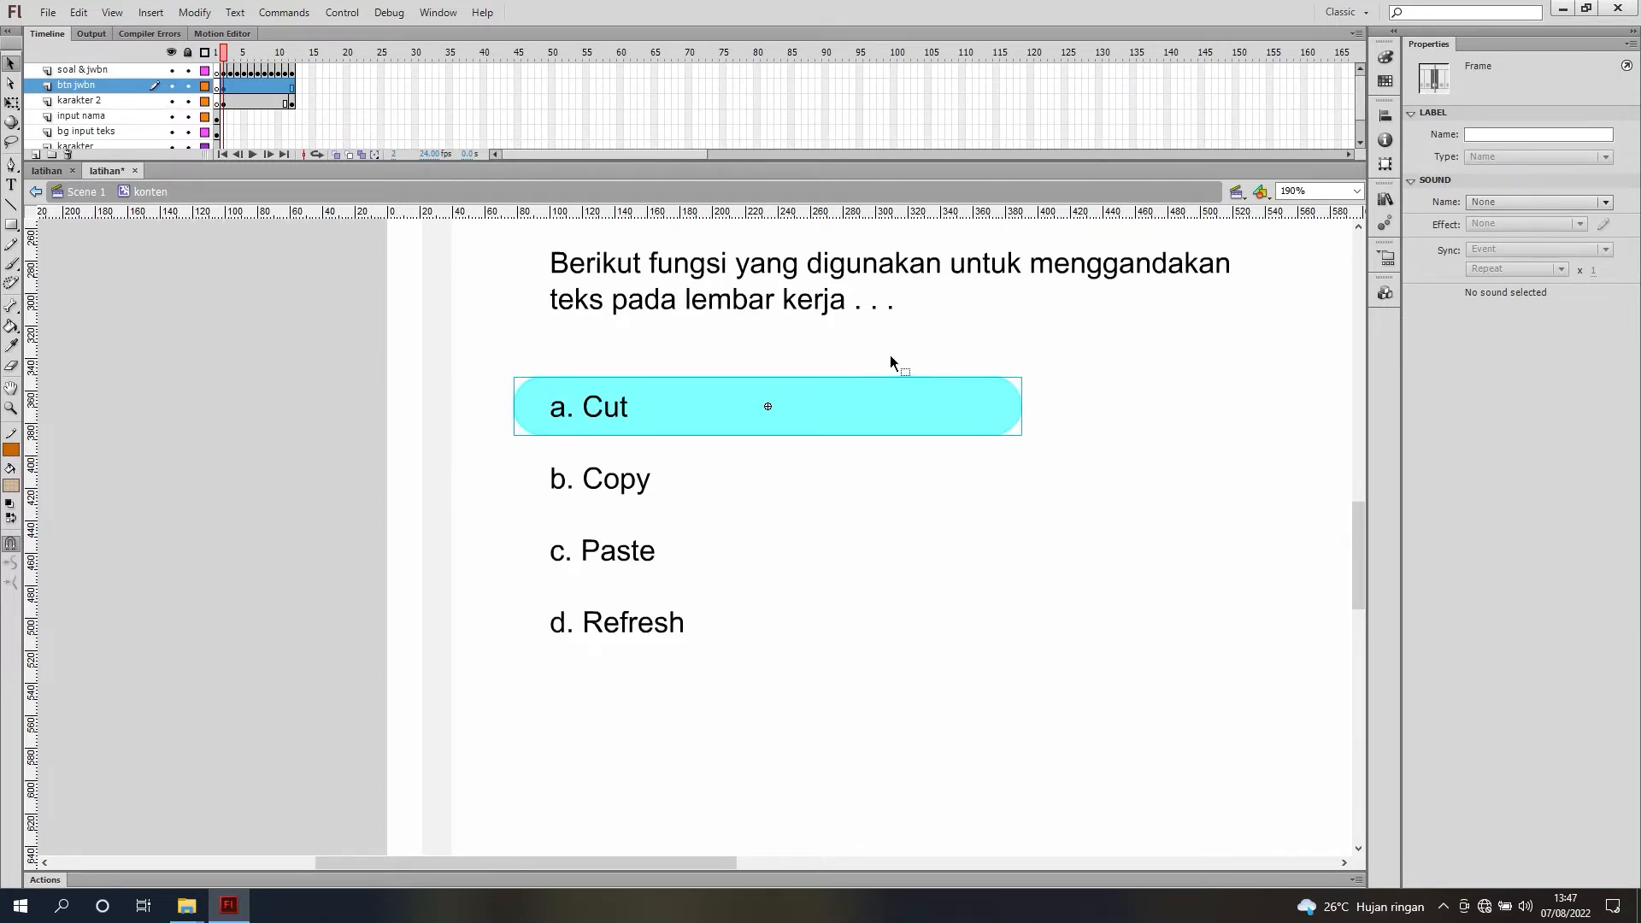
Step: Nudge the btn jwbn instance over answer a. Cut slightly down, to a Y position of about 14.5
click(915, 386)
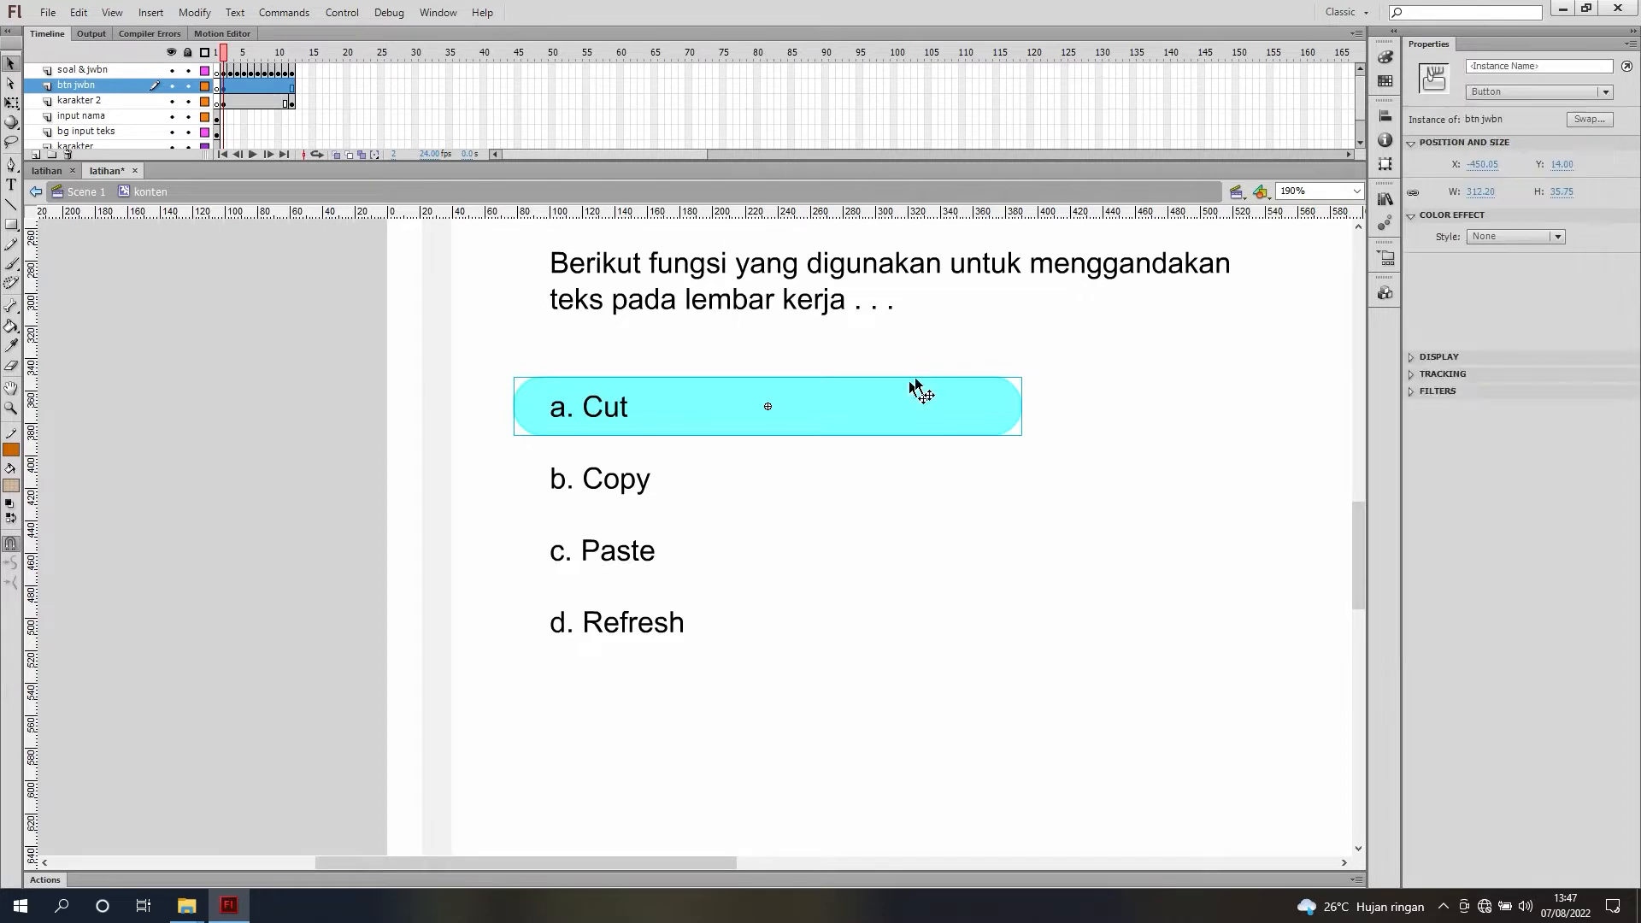
click(937, 362)
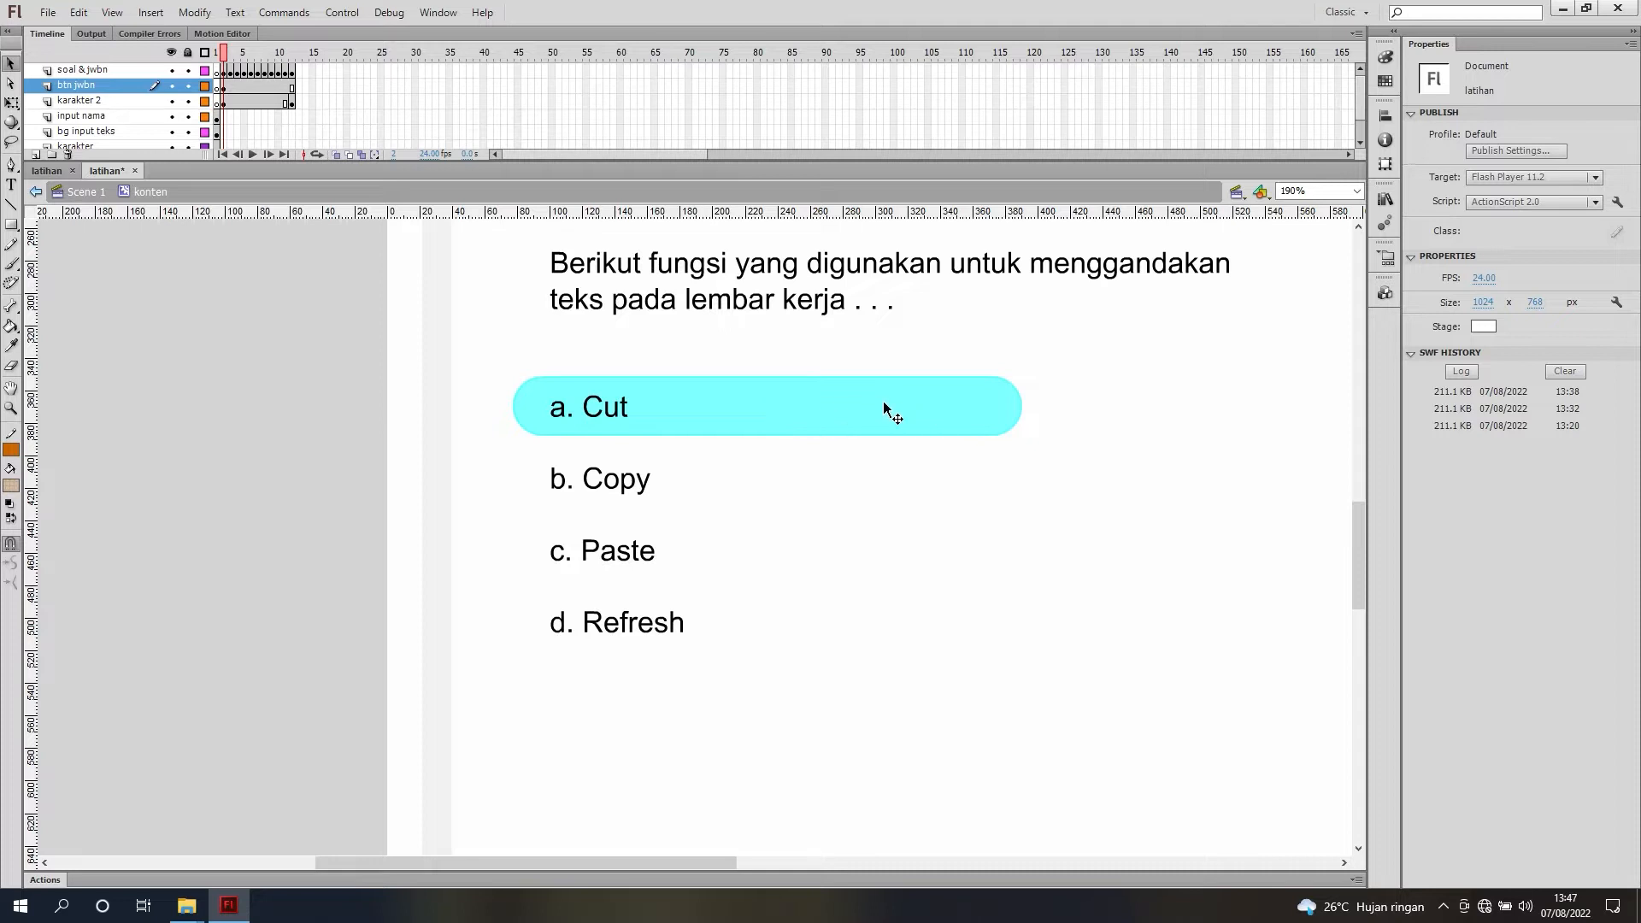
click(804, 414)
drag(801, 411, 800, 411)
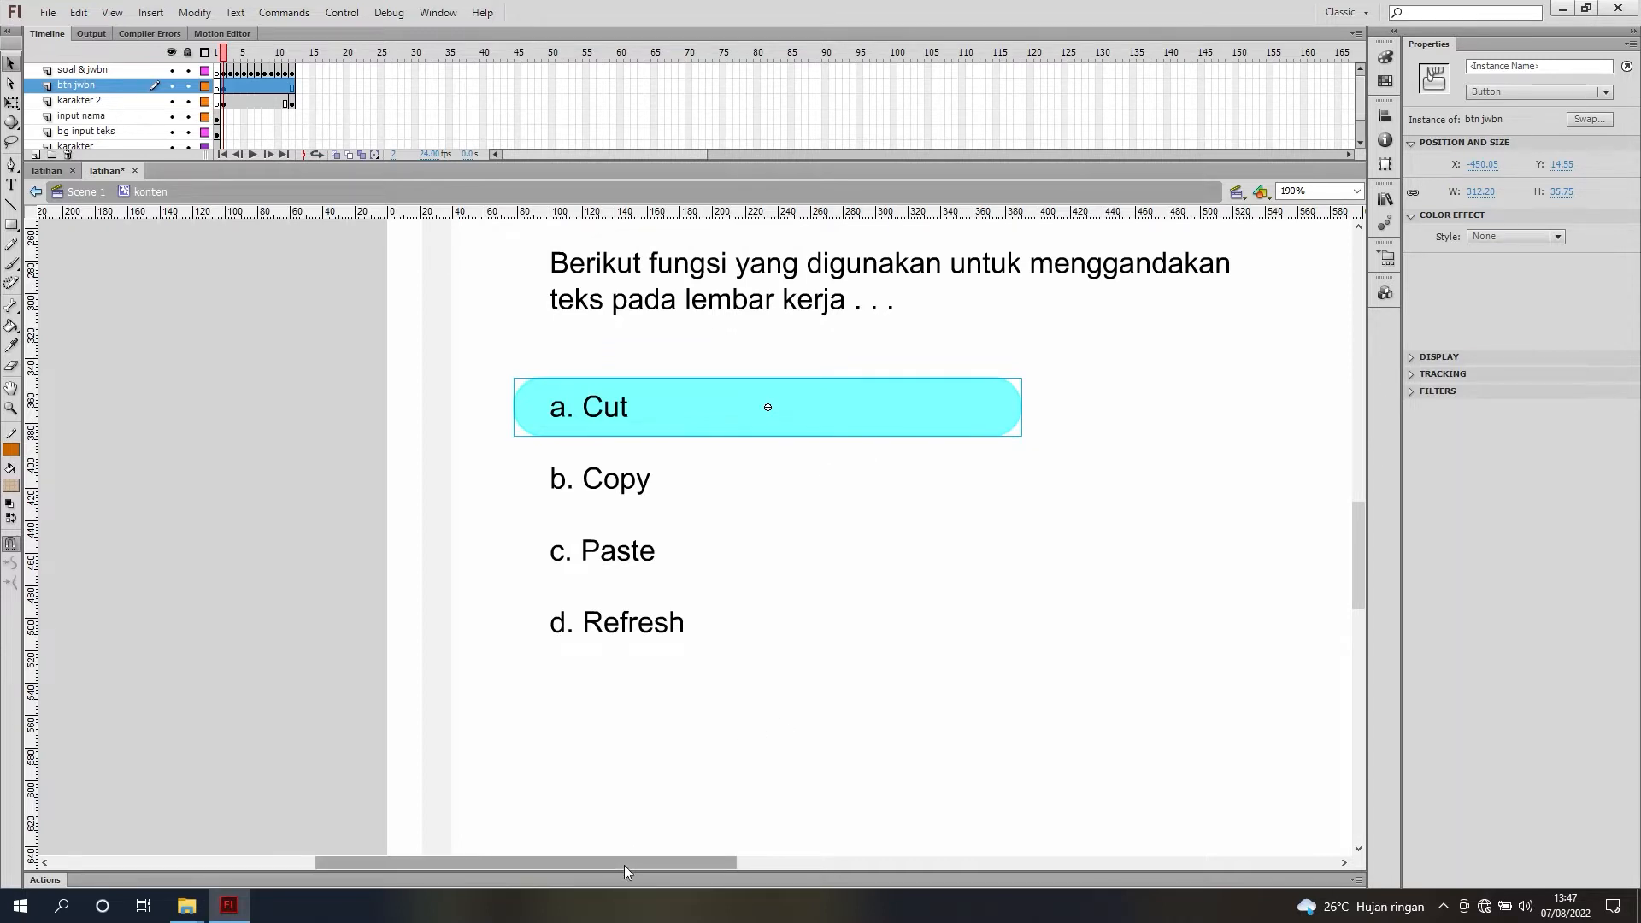
Step: Duplicate the answer button onto b. Copy at frame 2 and nudge the copy to a Y position of about 58.2
drag(624, 865, 658, 869)
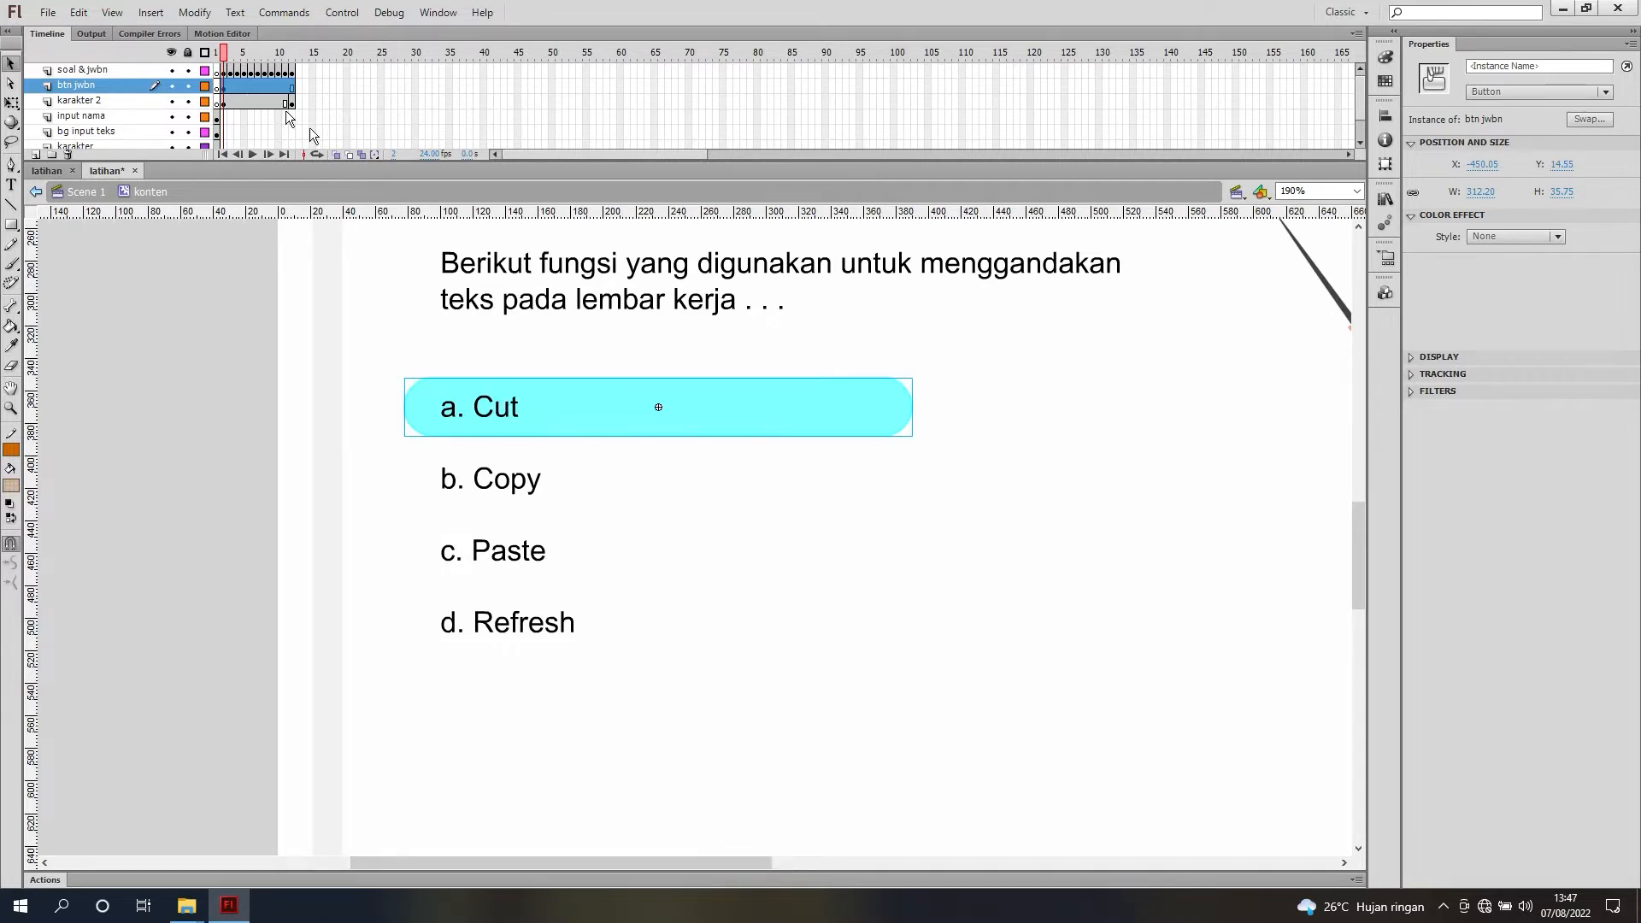
click(234, 55)
mouse_move(234, 55)
mouse_down()
mouse_move(287, 73)
mouse_move(226, 78)
mouse_up()
click(225, 88)
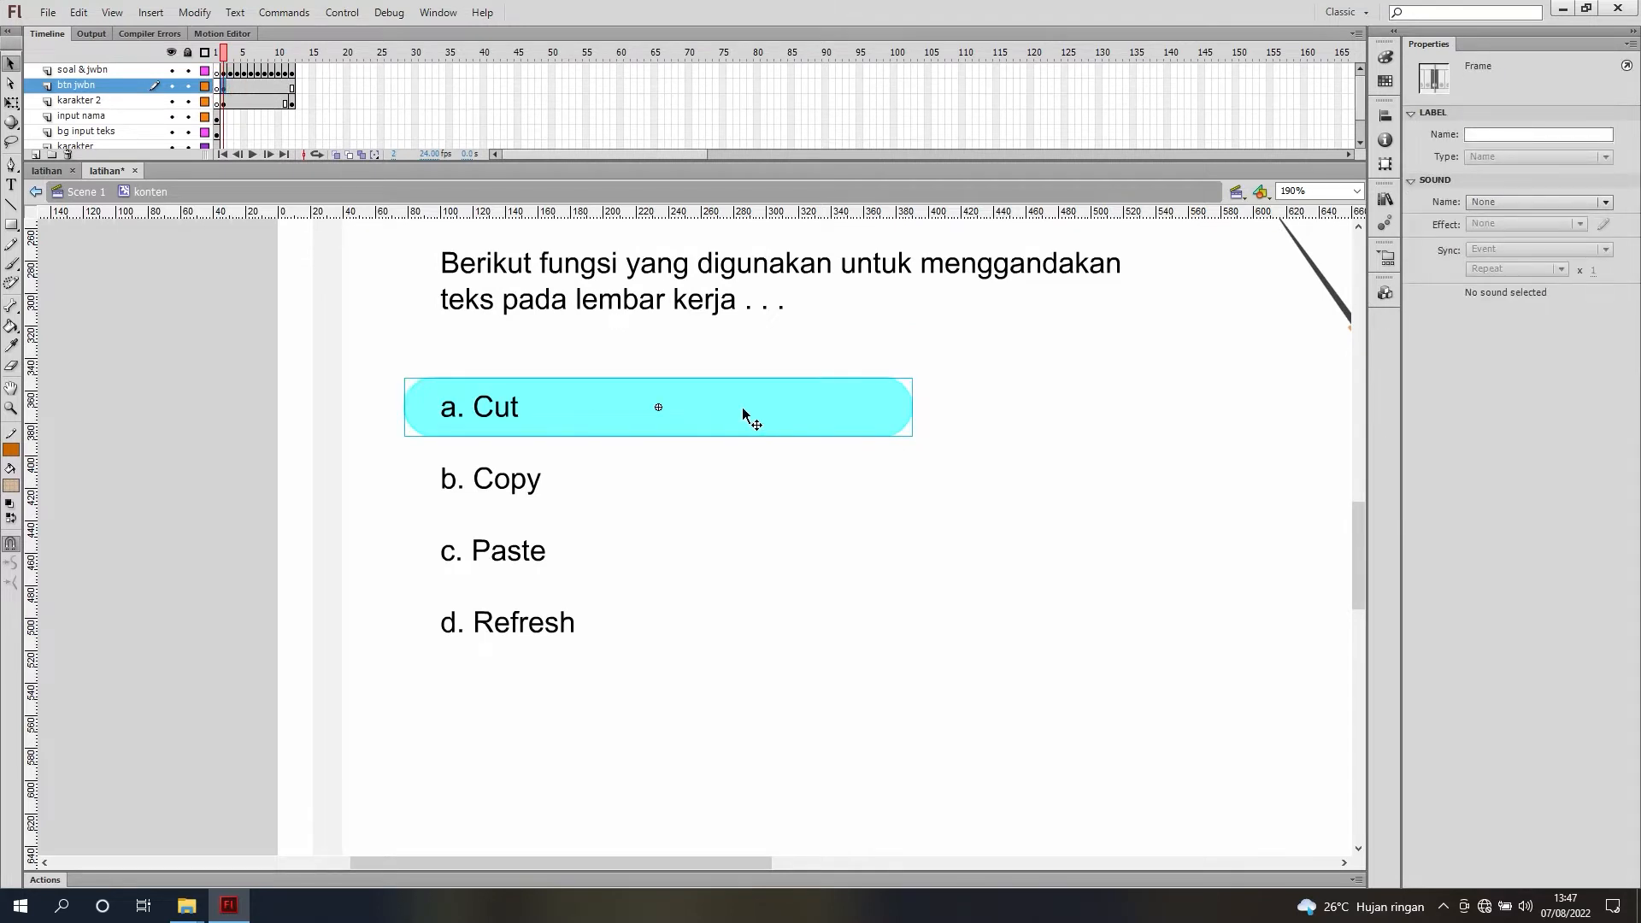
drag(744, 415, 741, 482)
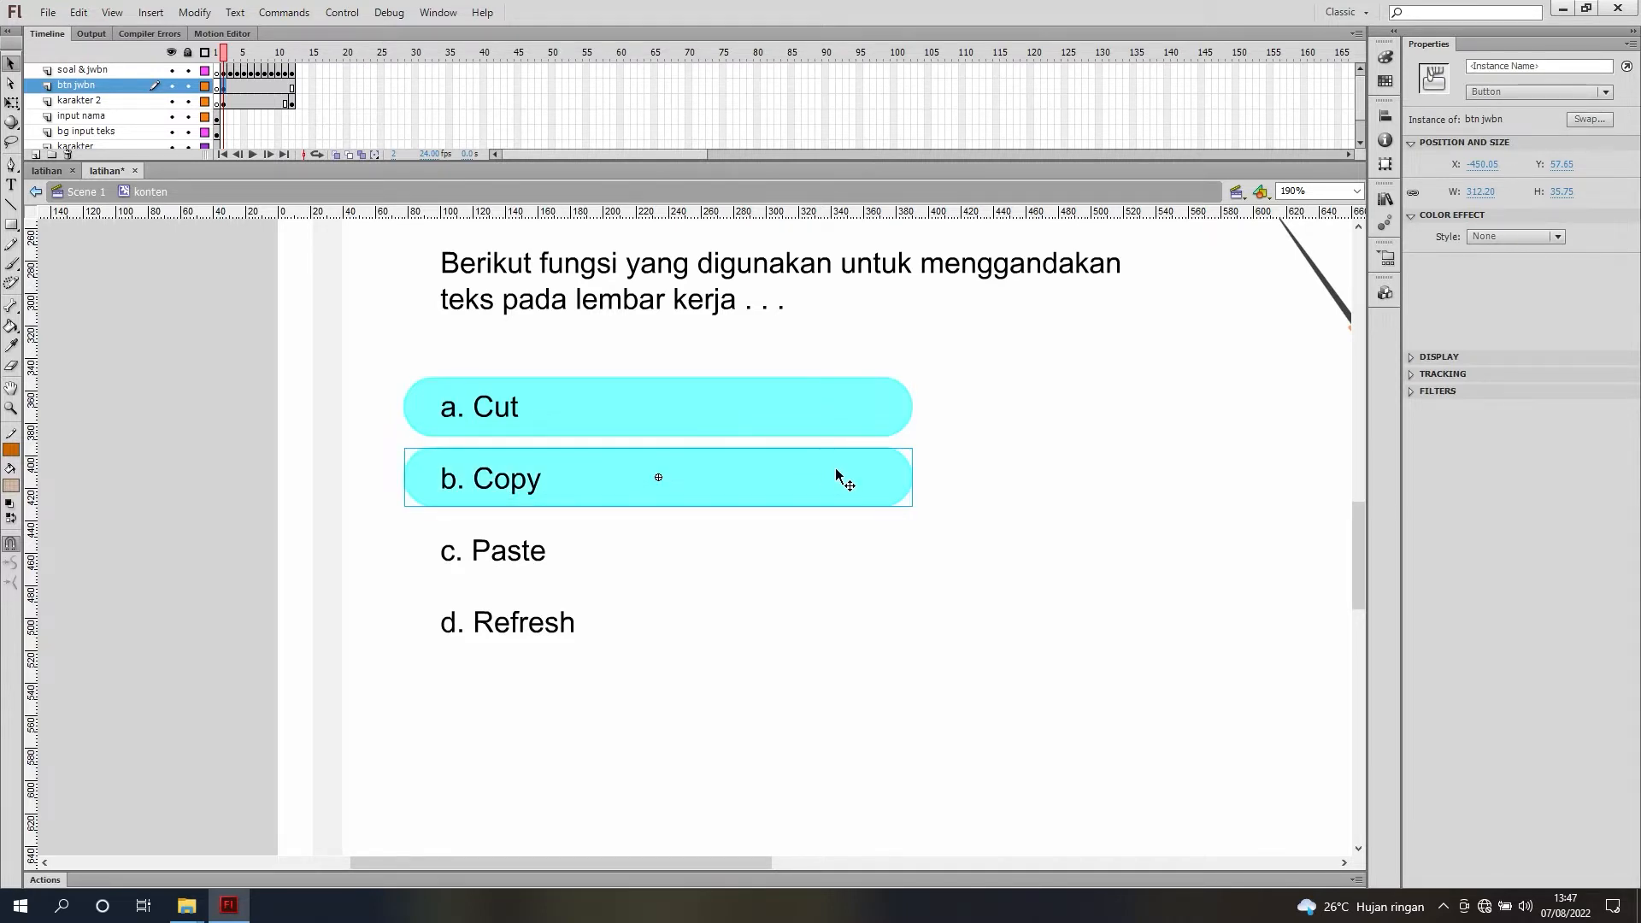
key(Down)
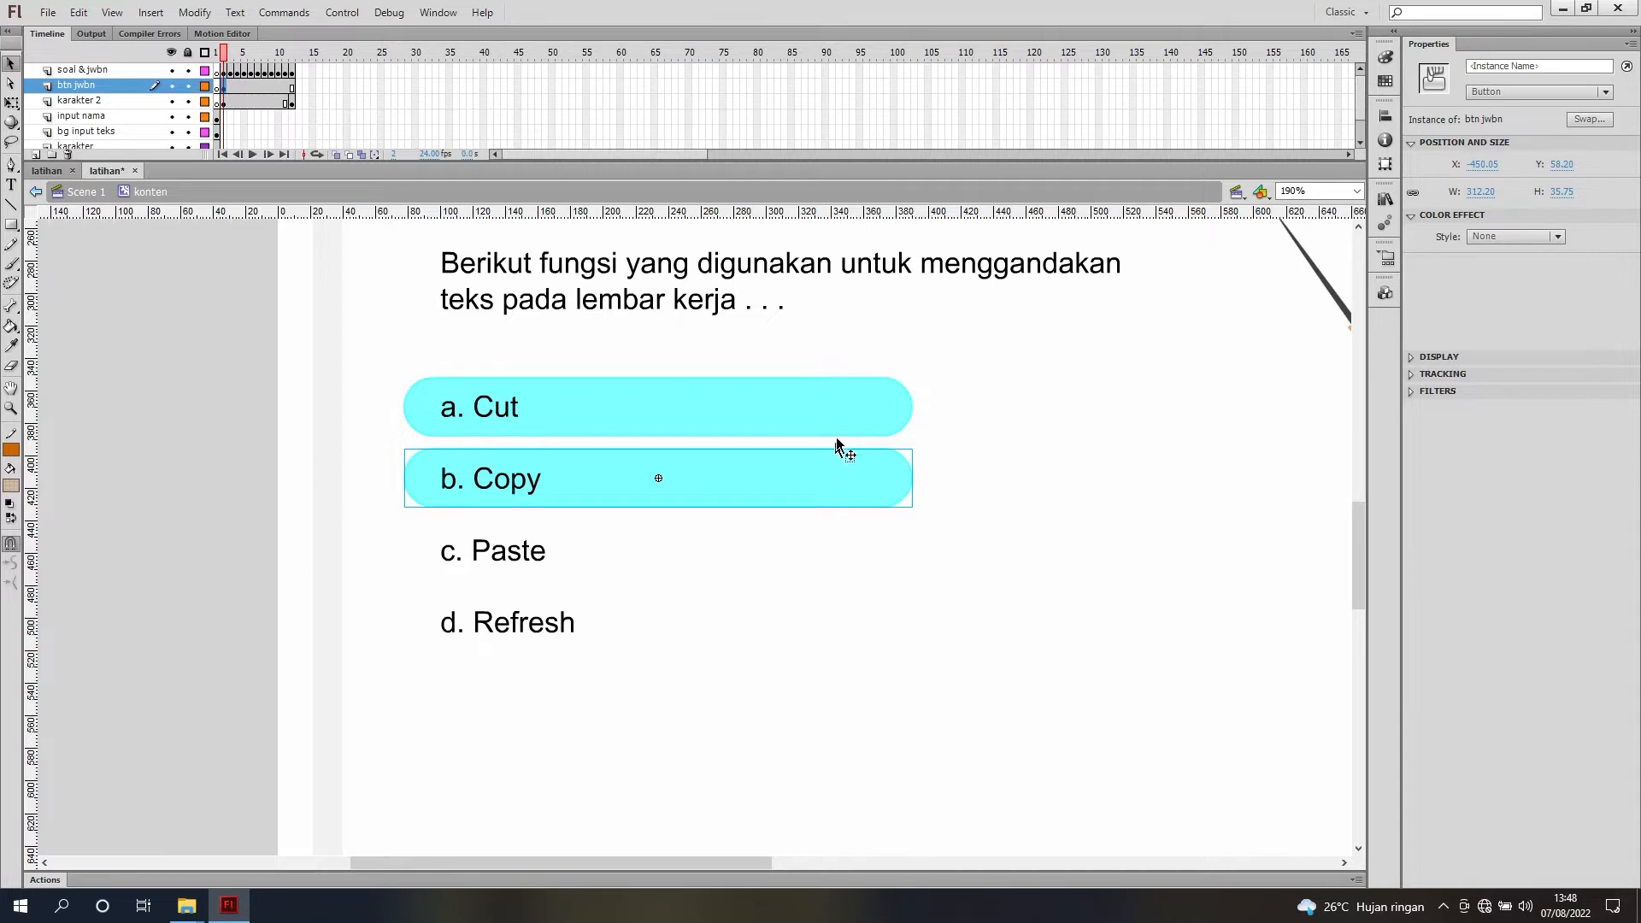
Step: Duplicate the buttons over answers a and b together onto c. Paste and d. Refresh, nudging the copies down into alignment
click(843, 407)
shift+click(853, 478)
drag(842, 408, 828, 553)
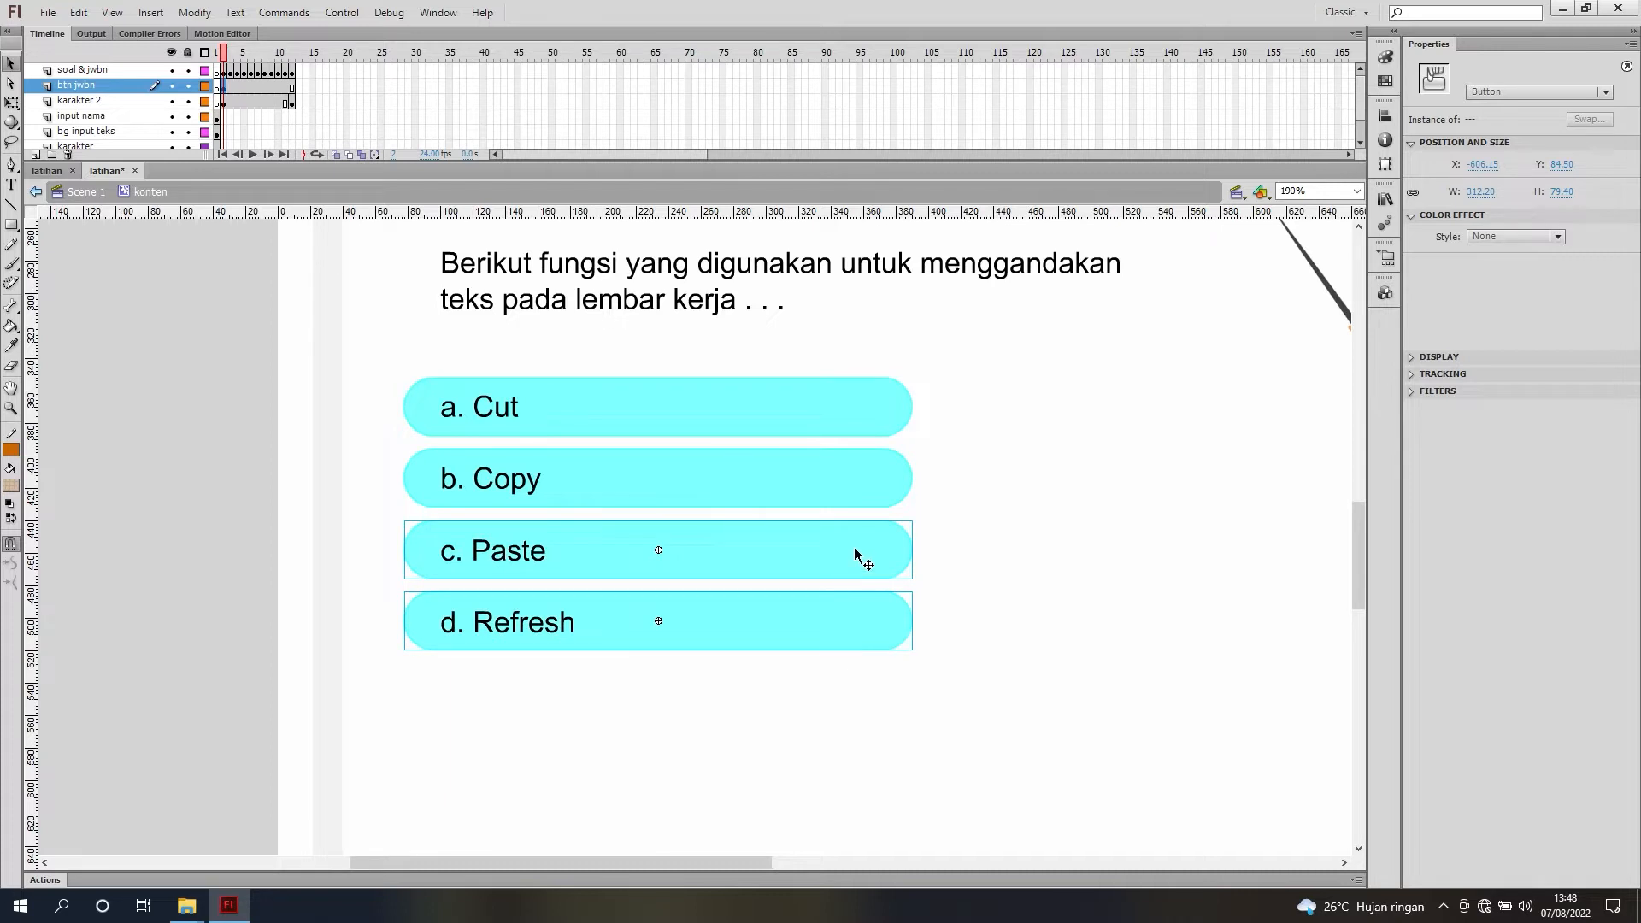
key(Down)
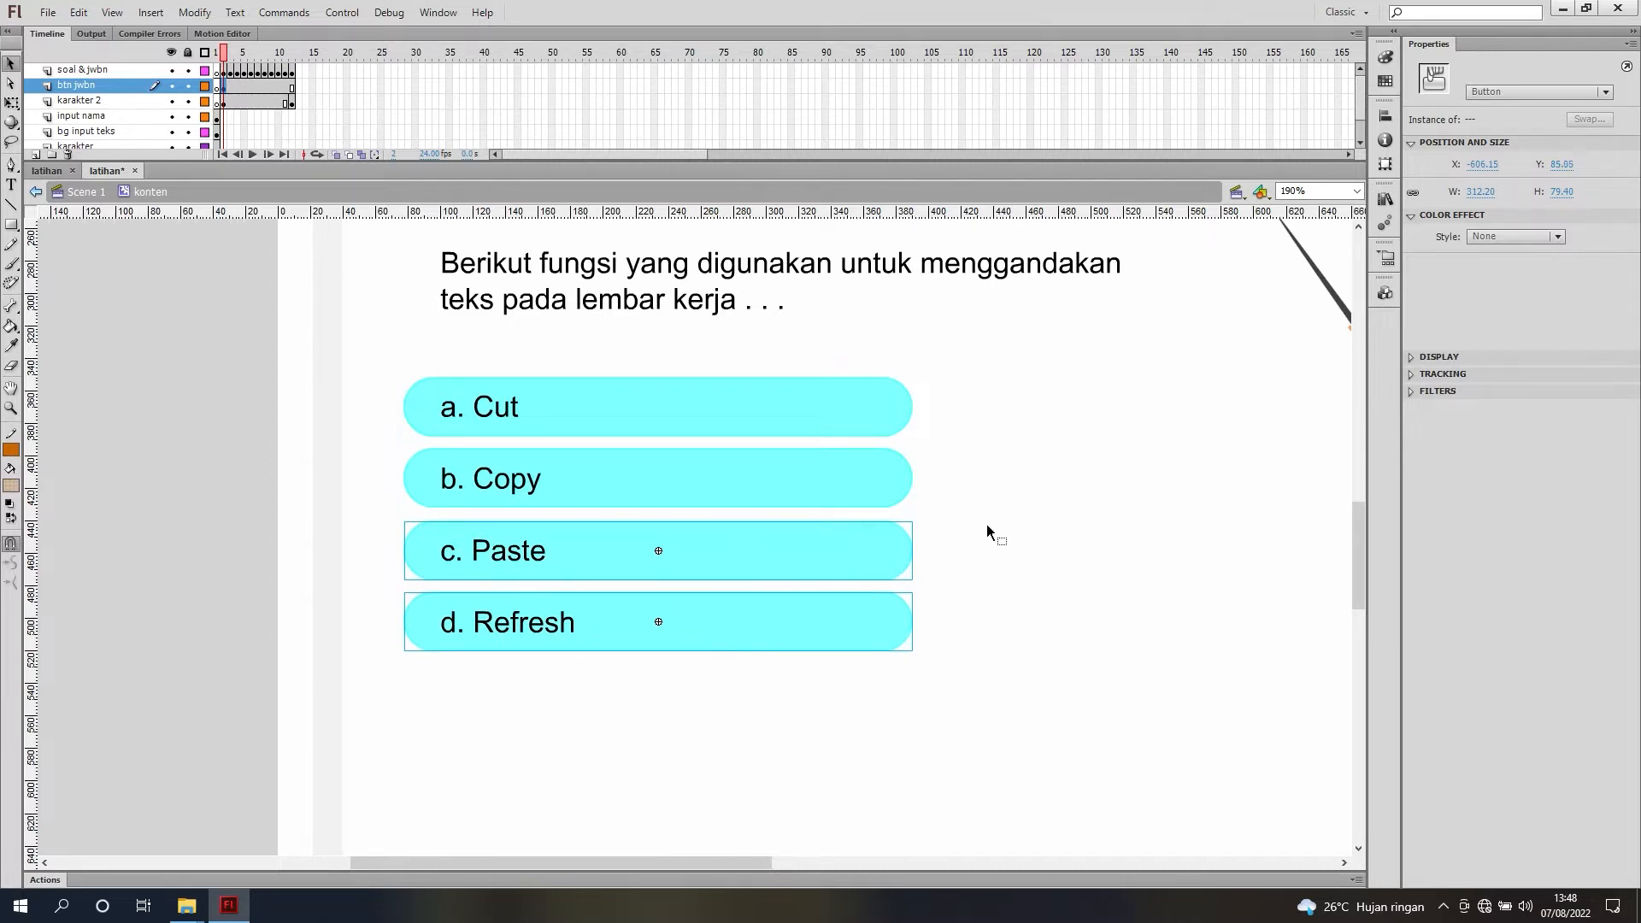
click(1009, 520)
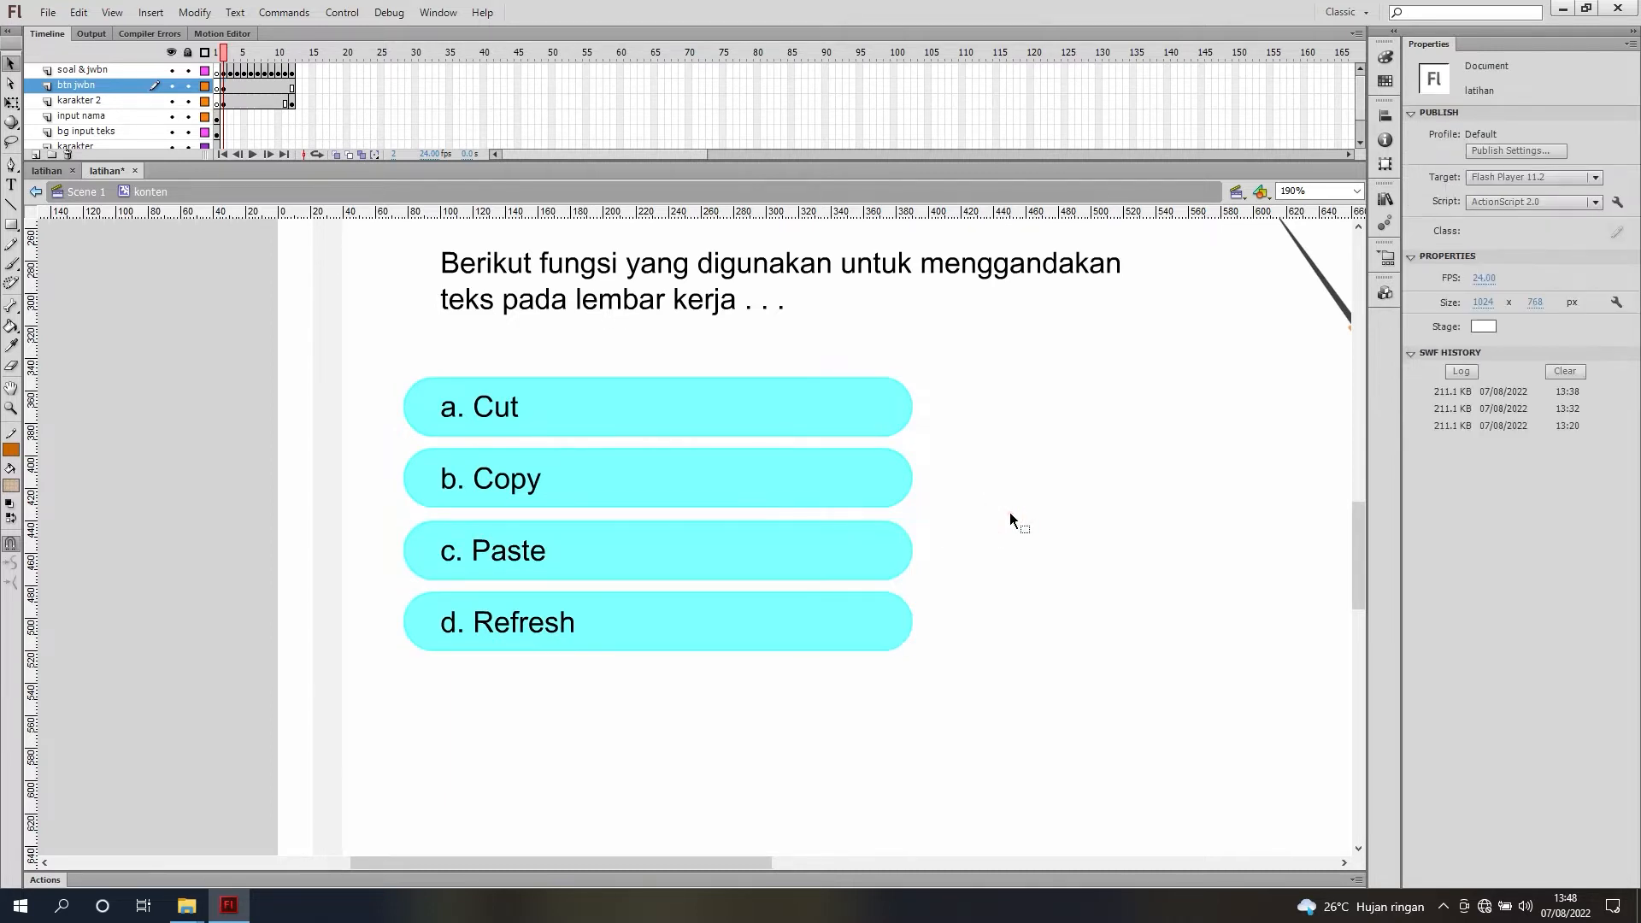
click(834, 486)
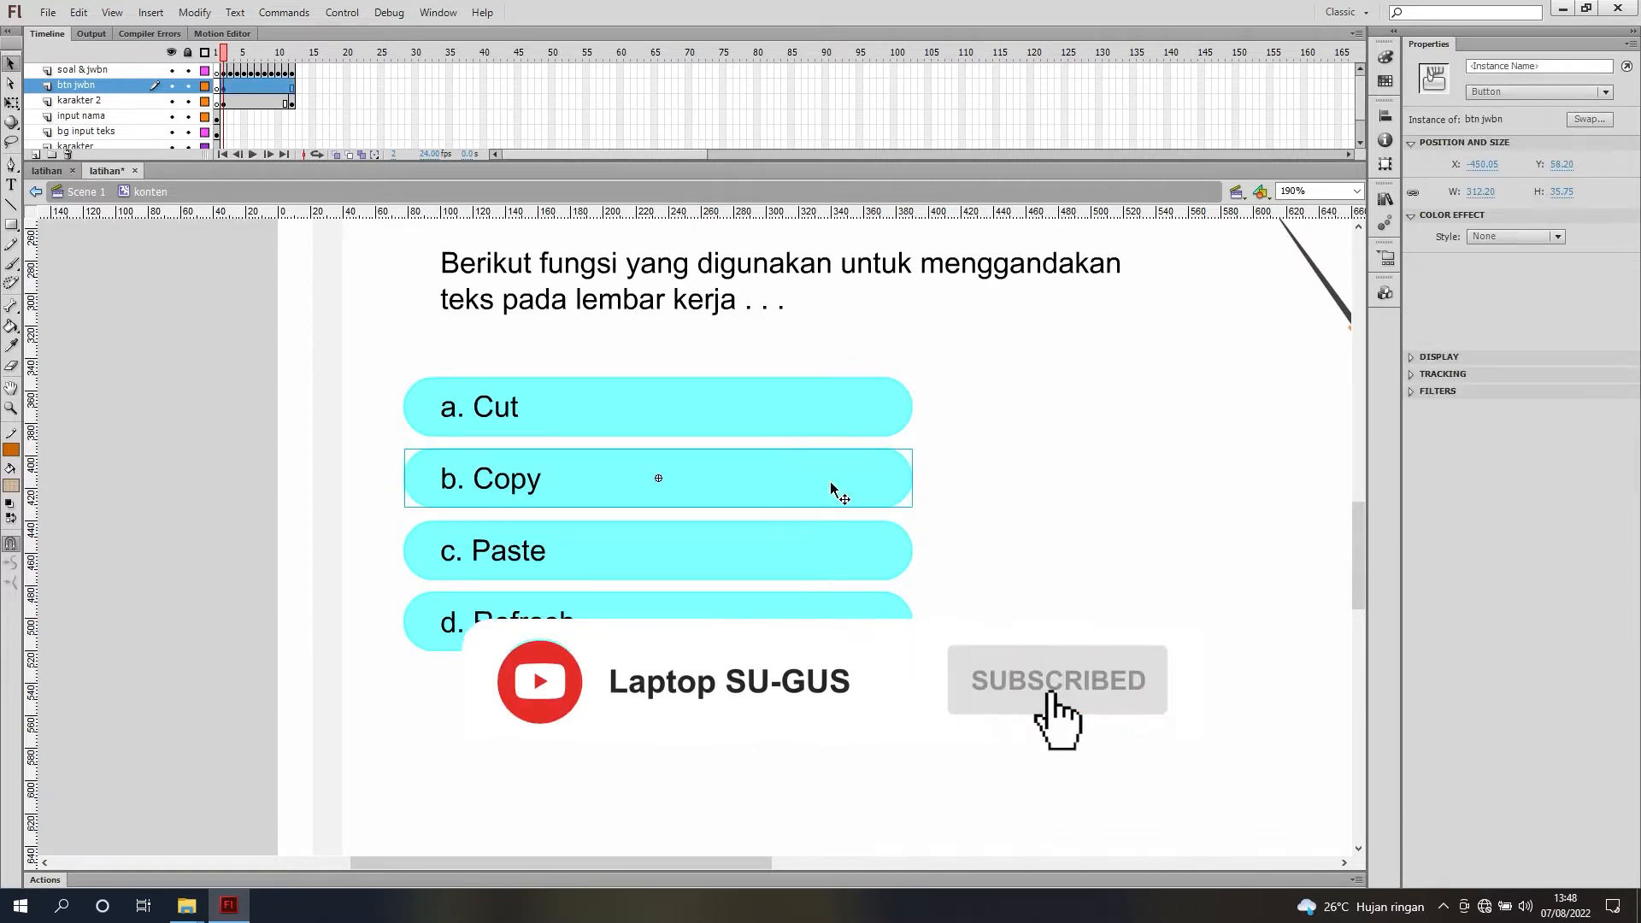
click(992, 485)
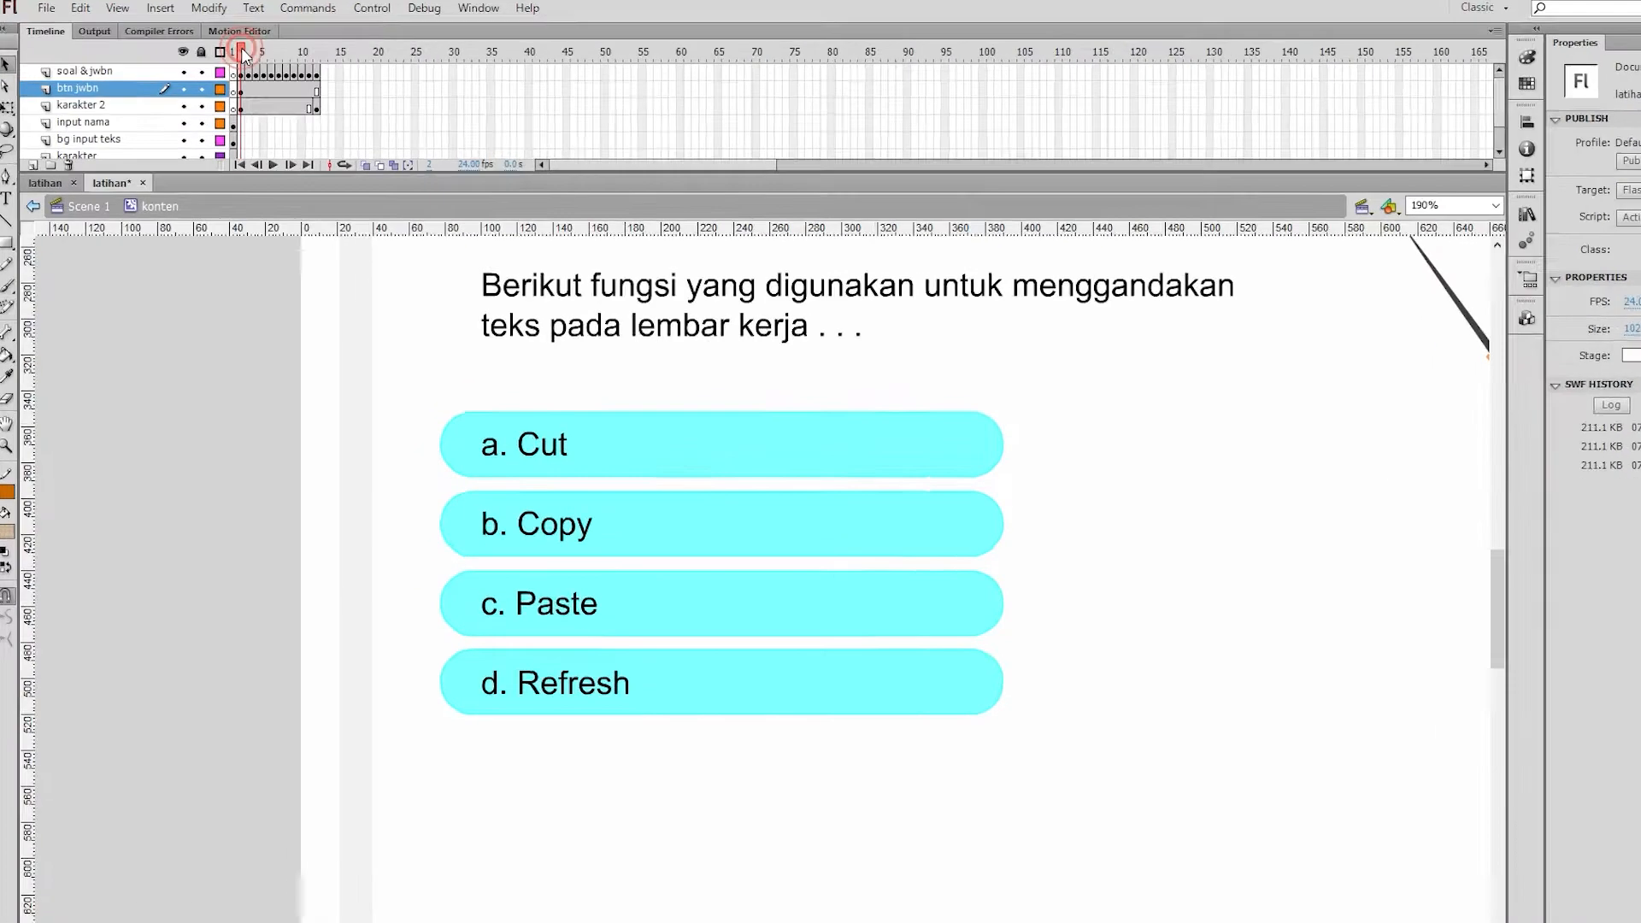
Step: Remove frame 12 from the btn jwbn layer so that the answer buttons do not extend onto the score page
drag(227, 53, 266, 51)
drag(369, 60, 397, 58)
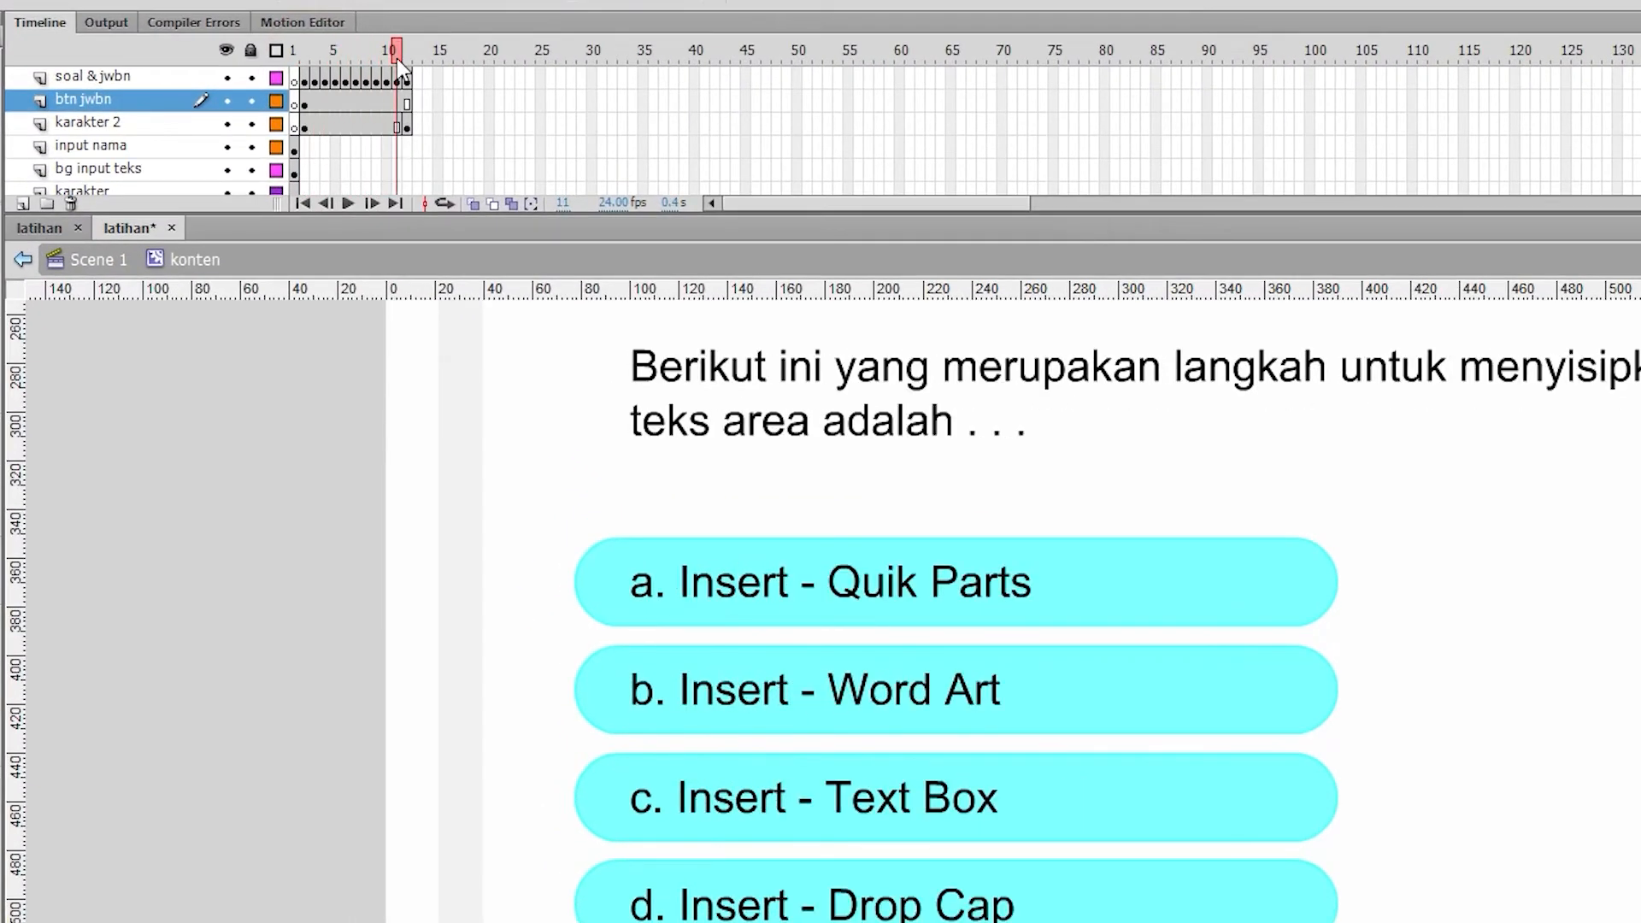
click(408, 48)
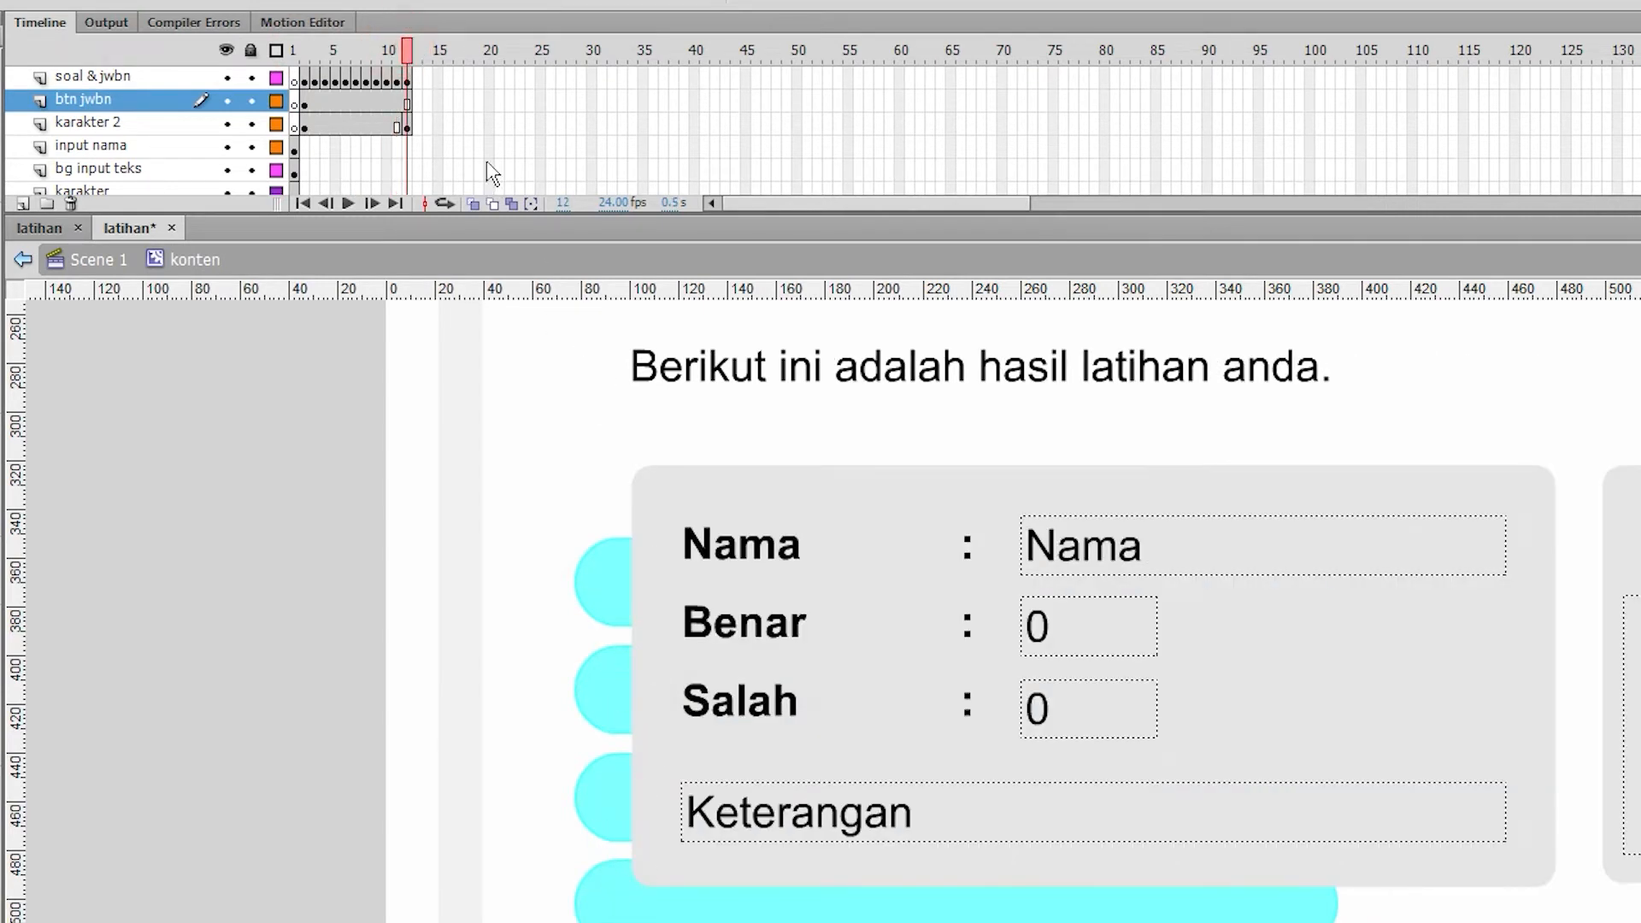
click(412, 102)
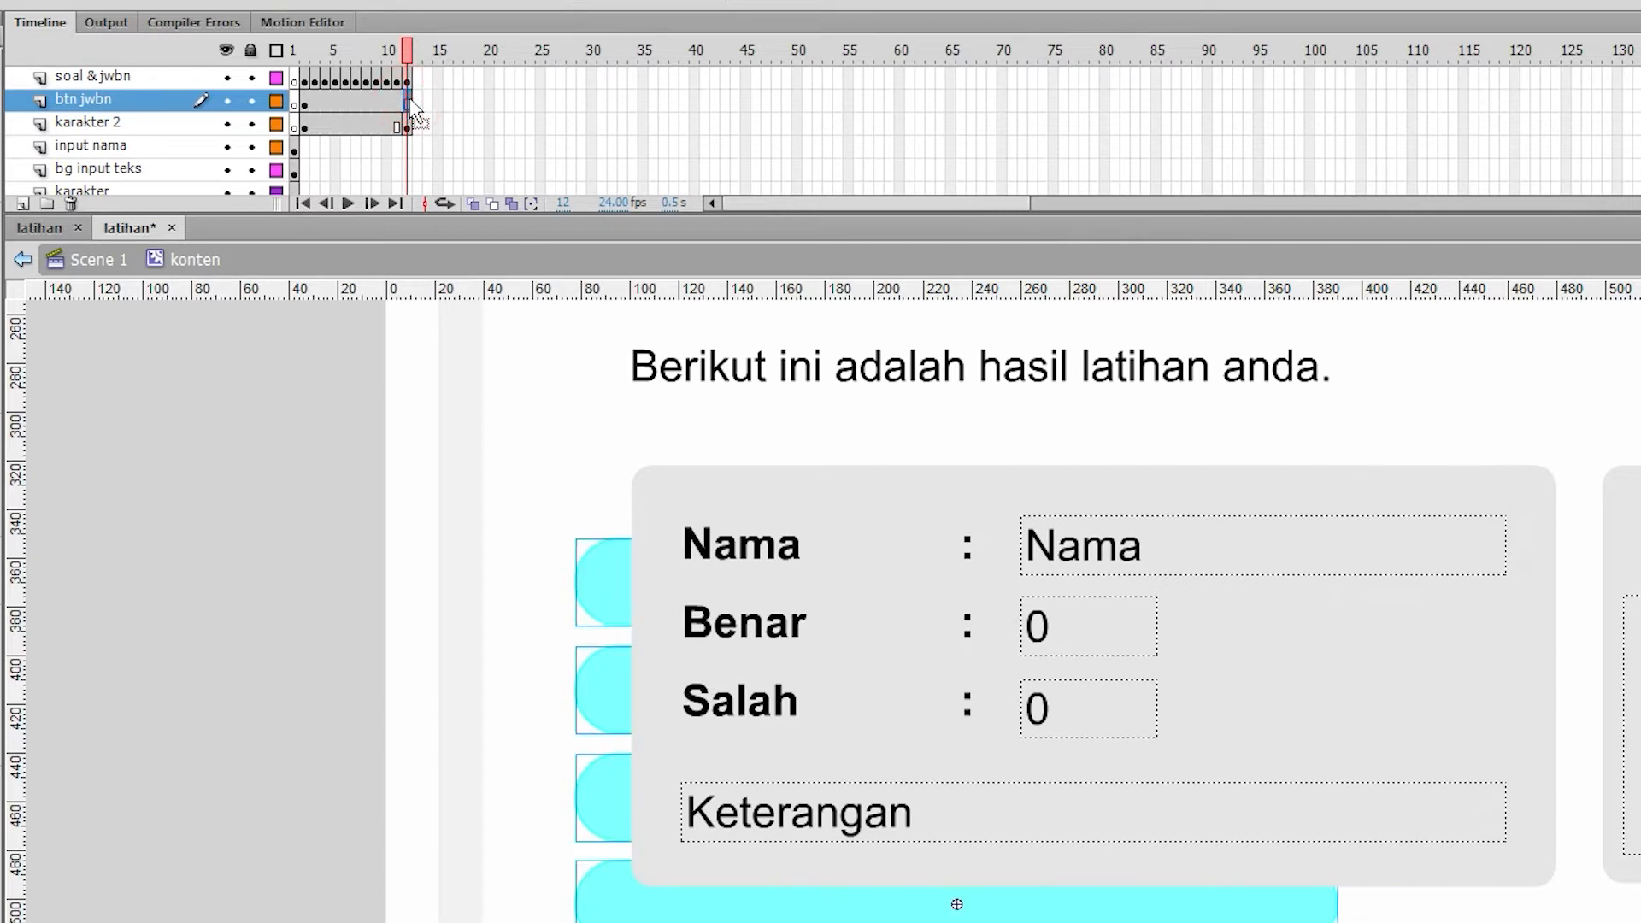
right_click(412, 103)
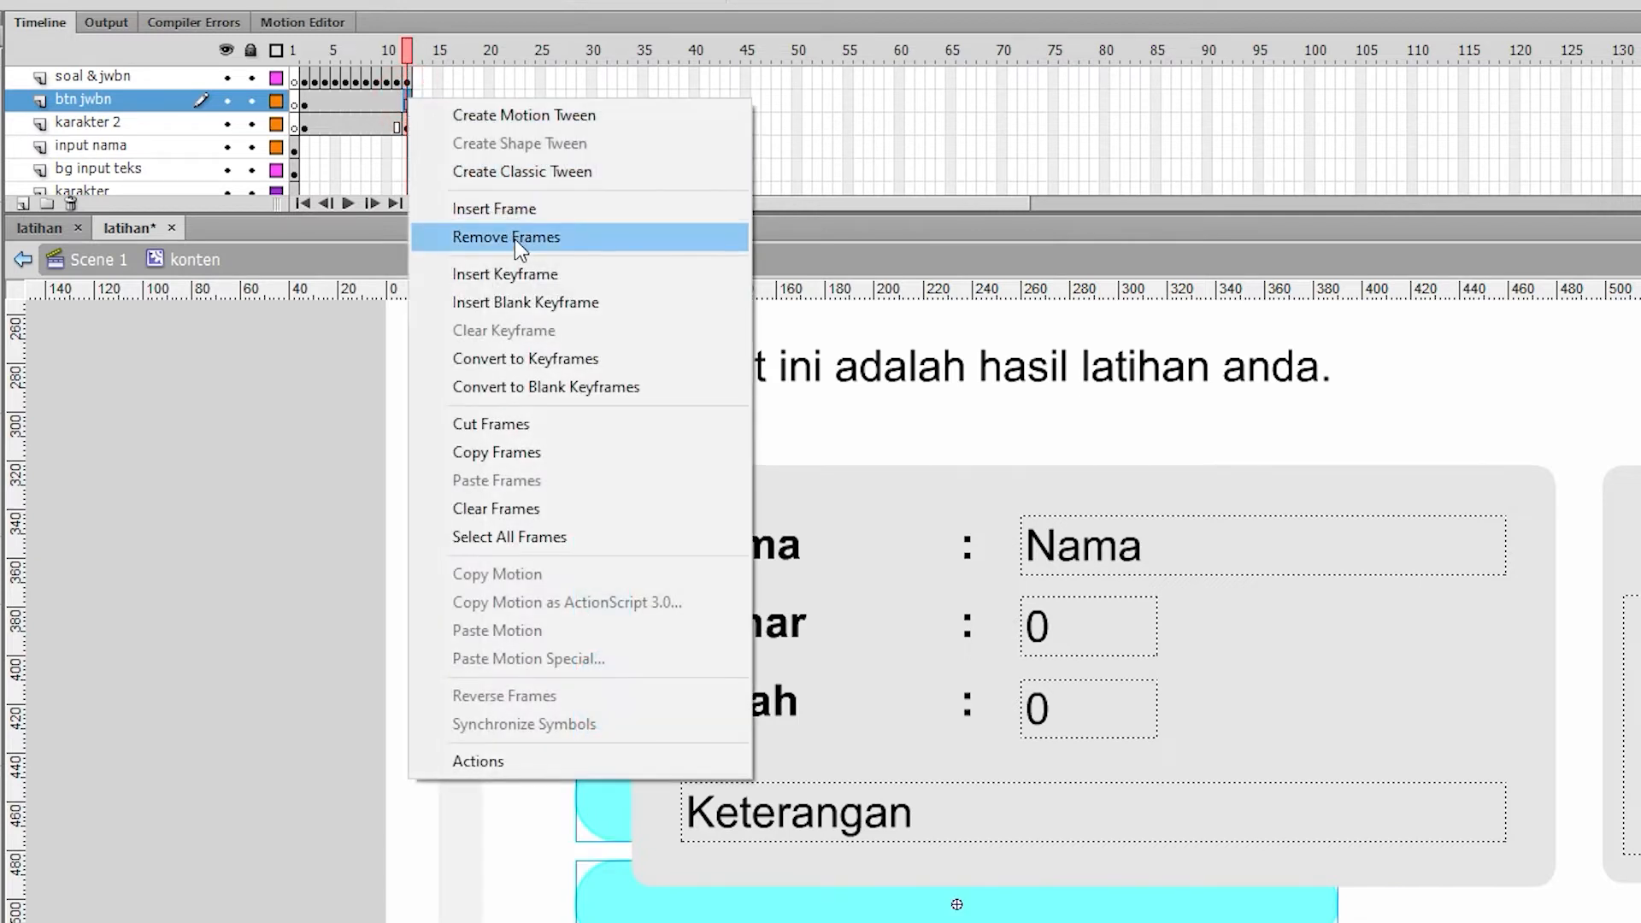
click(519, 238)
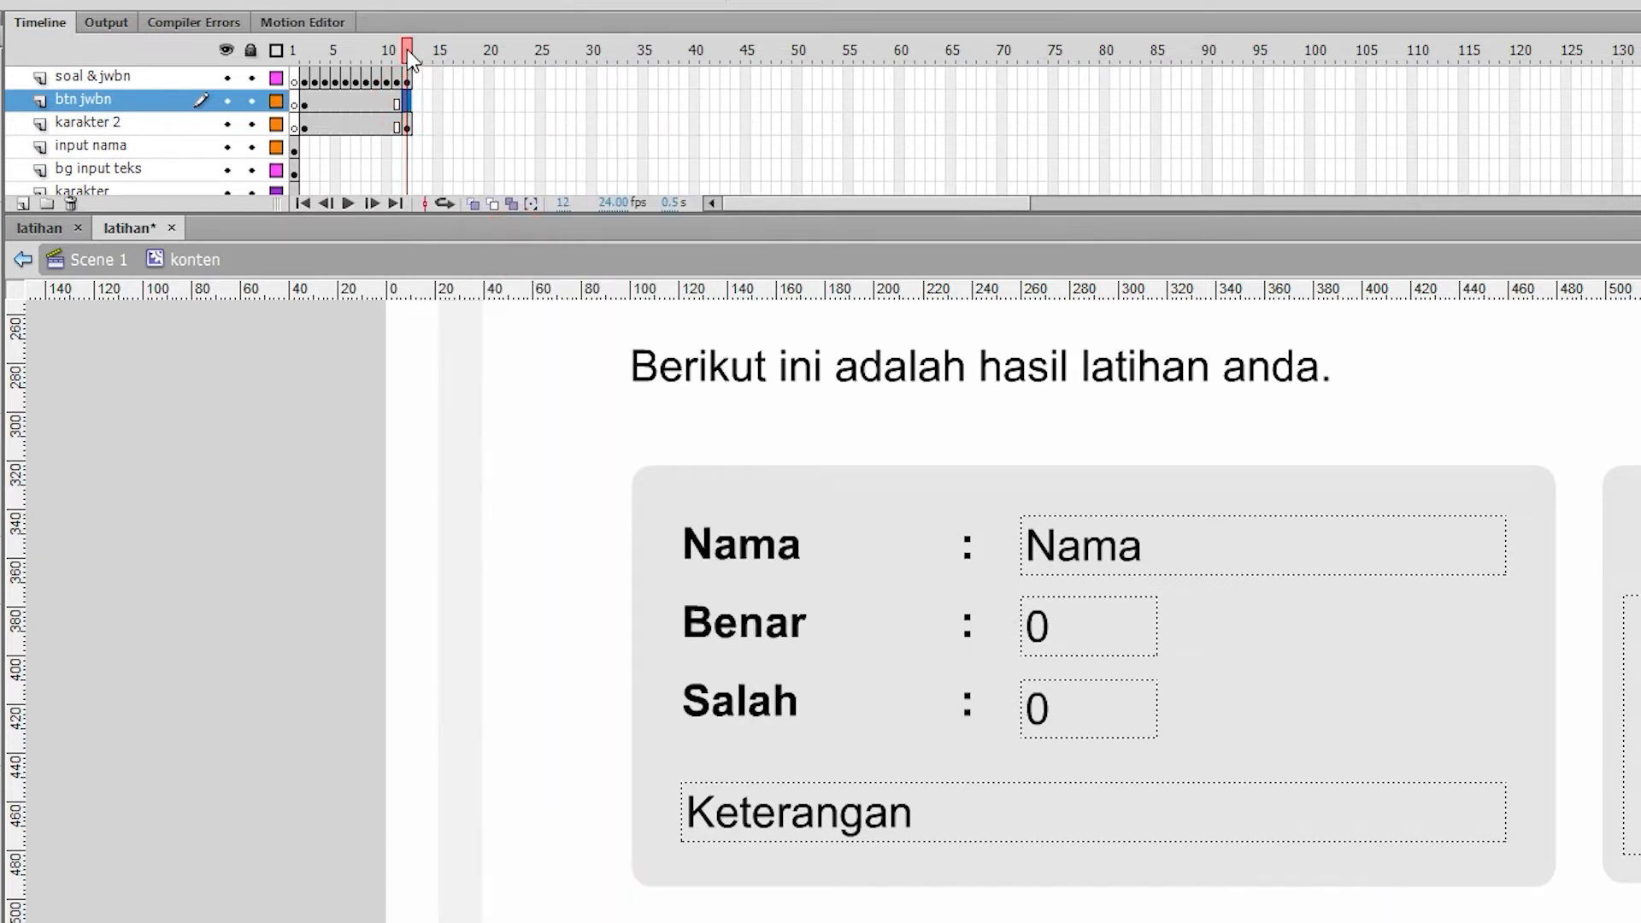
click(396, 52)
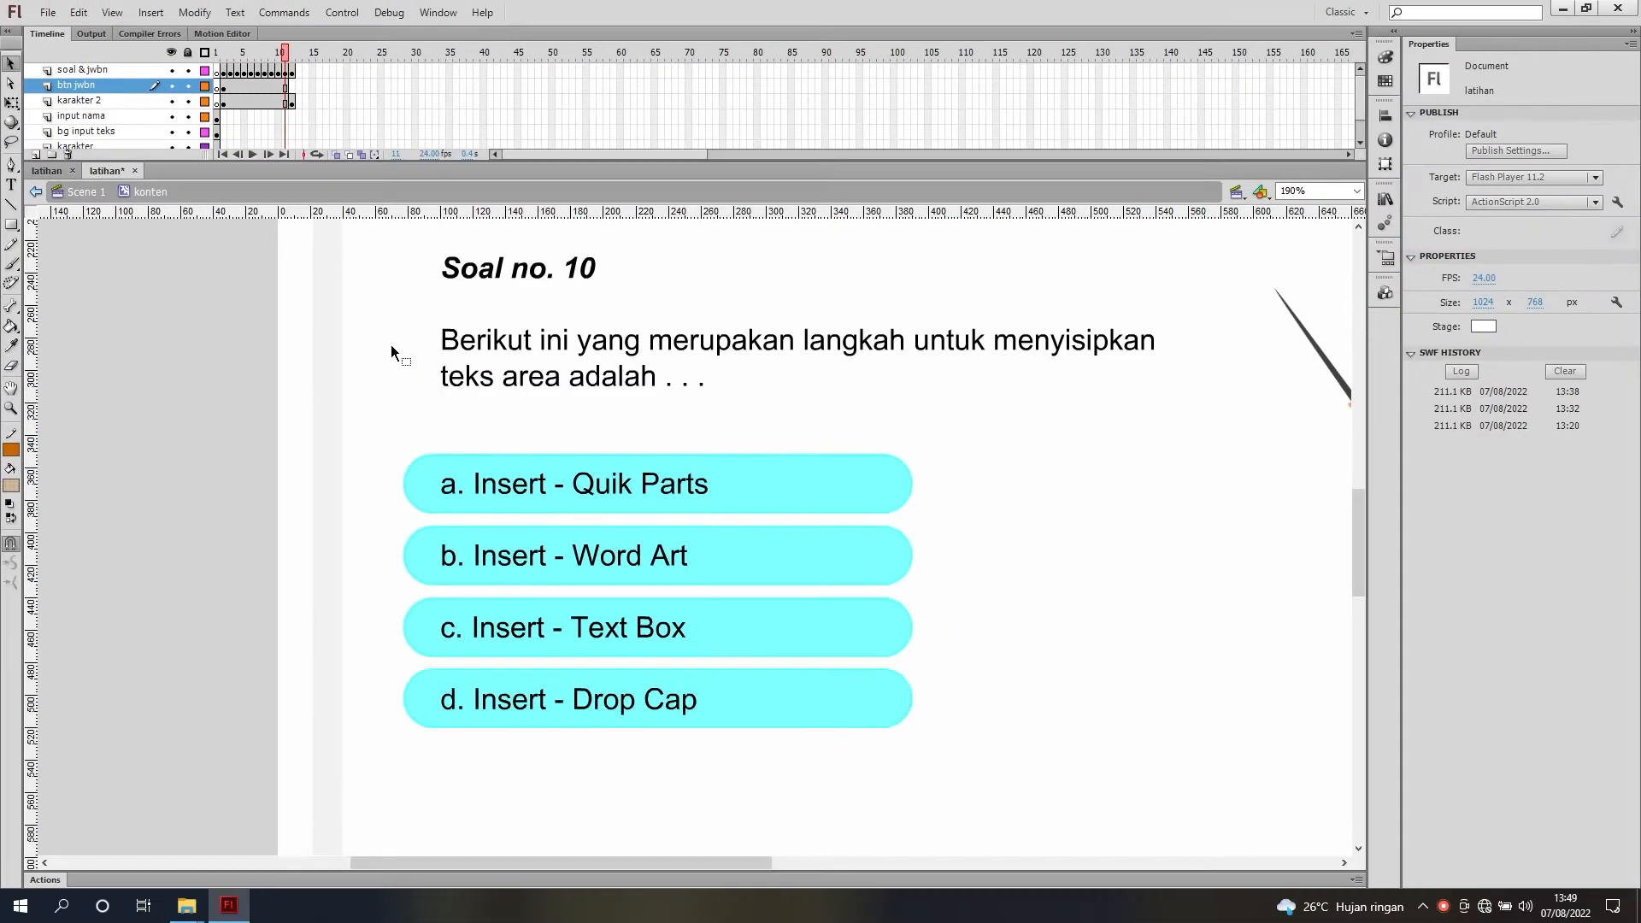
Step: Give the buttons over answers a and b the instance names a and b
scroll(391, 345, down, 2)
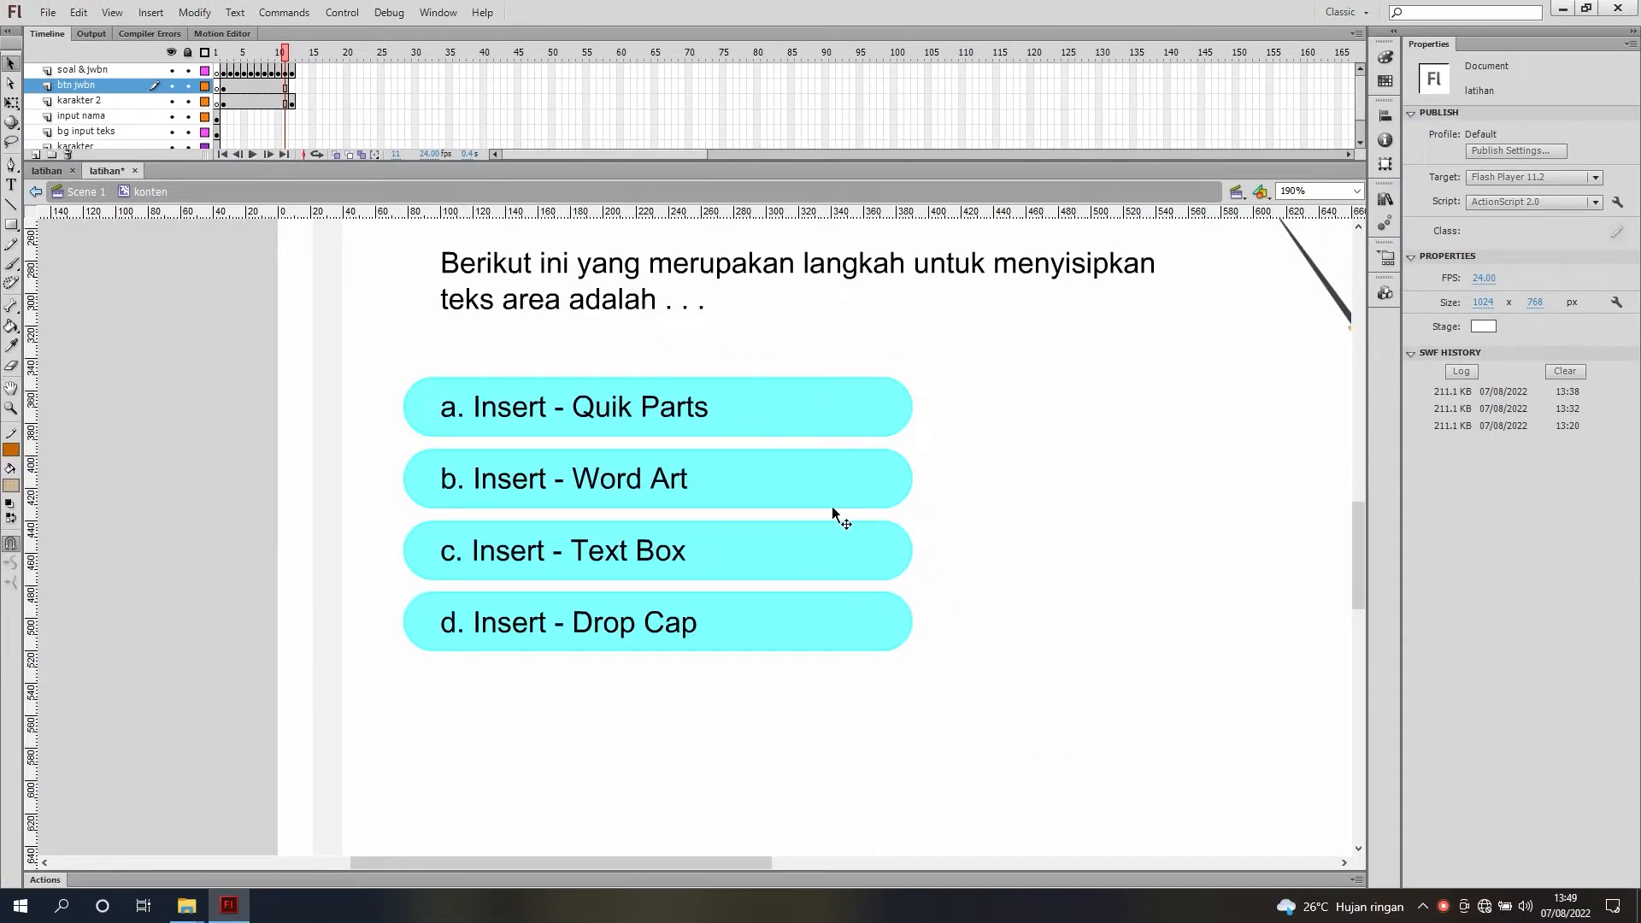
drag(681, 863, 590, 861)
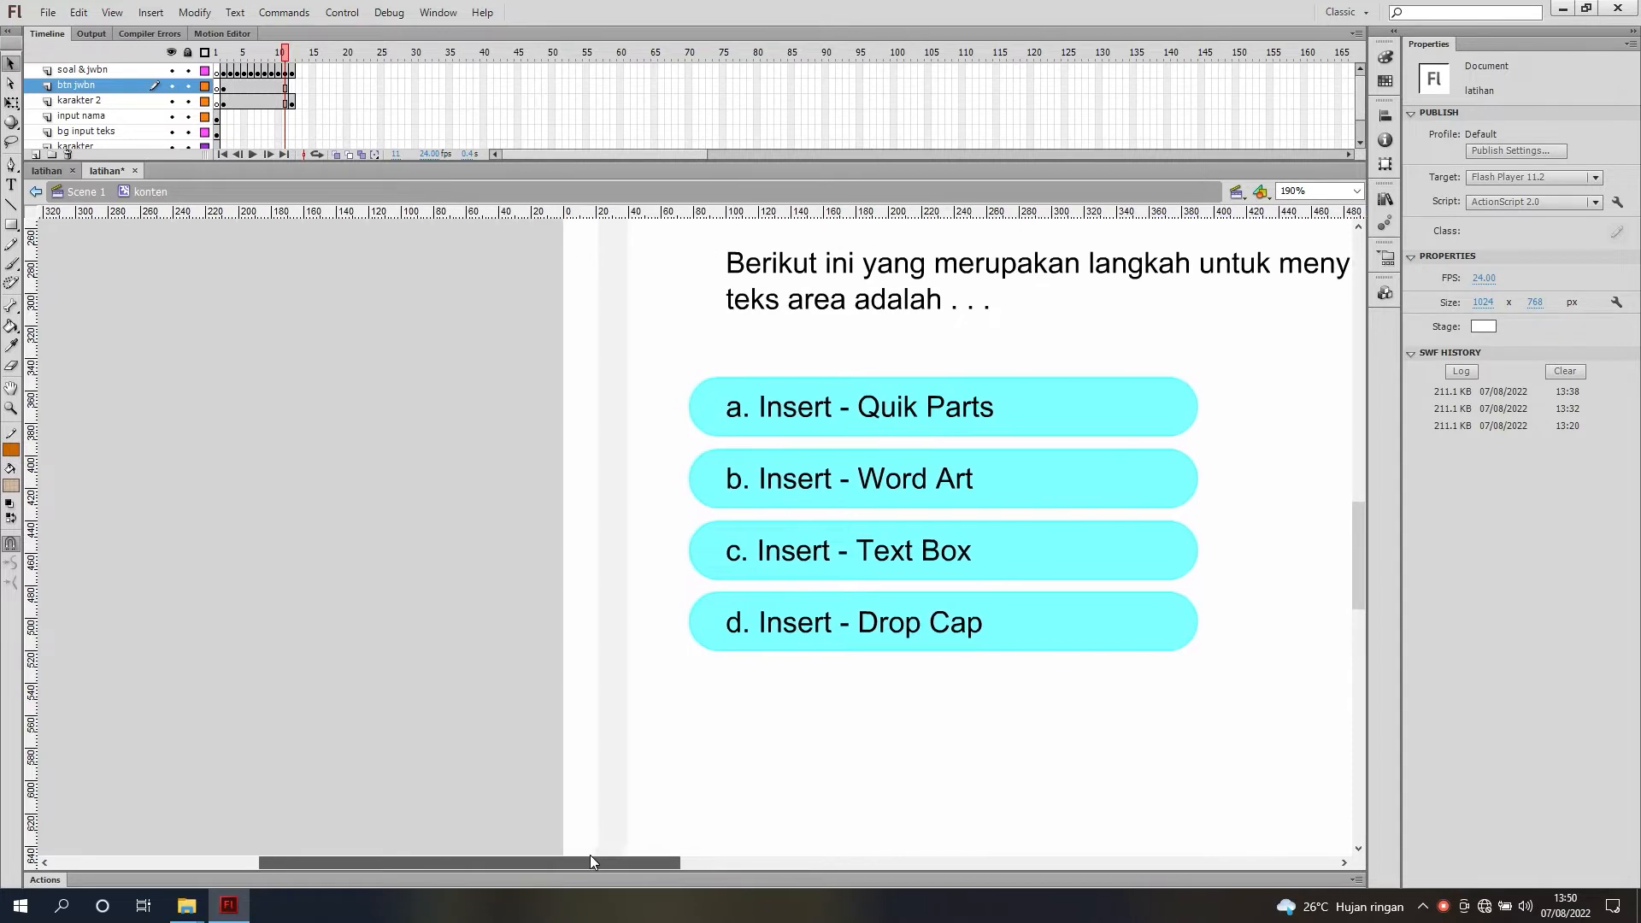
click(1112, 413)
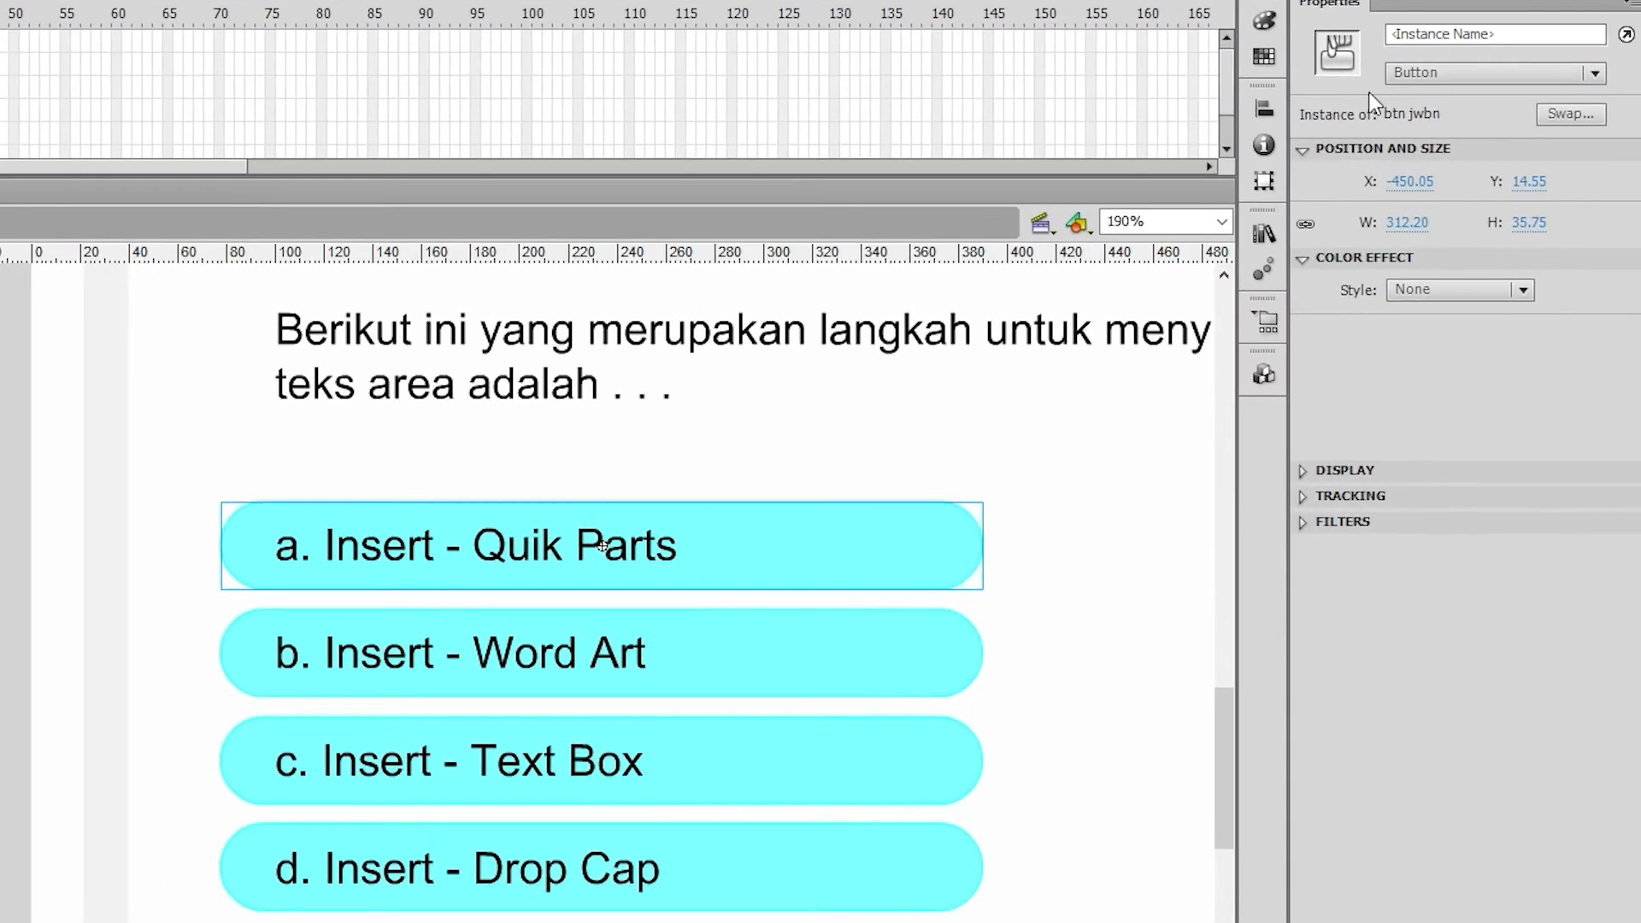
click(1488, 34)
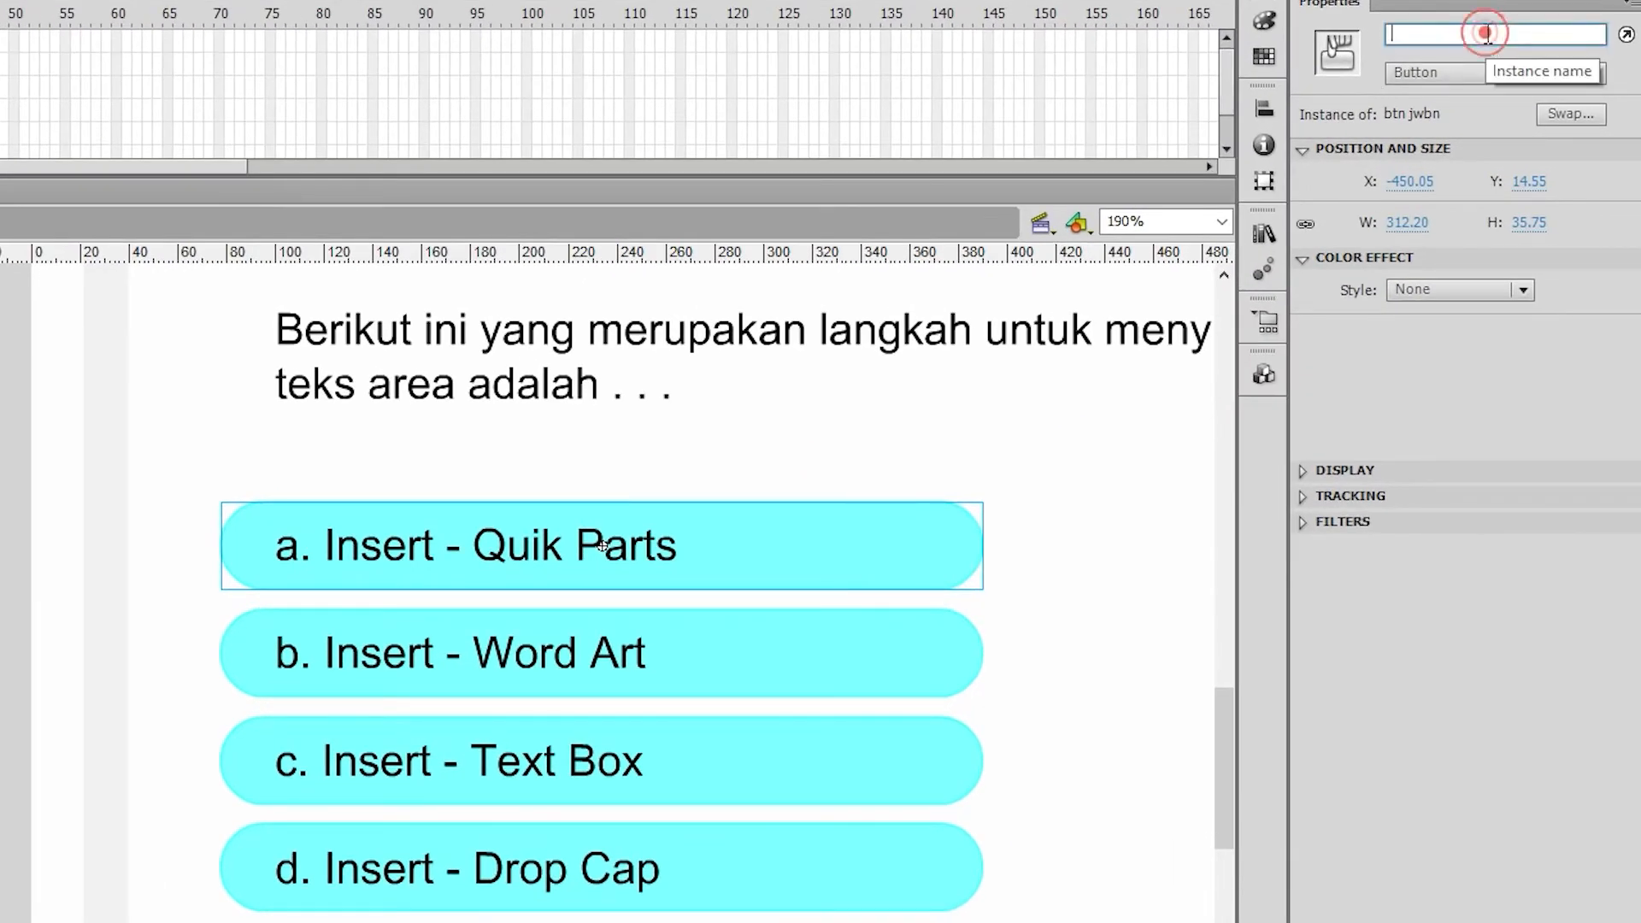
text(a)
key(Return)
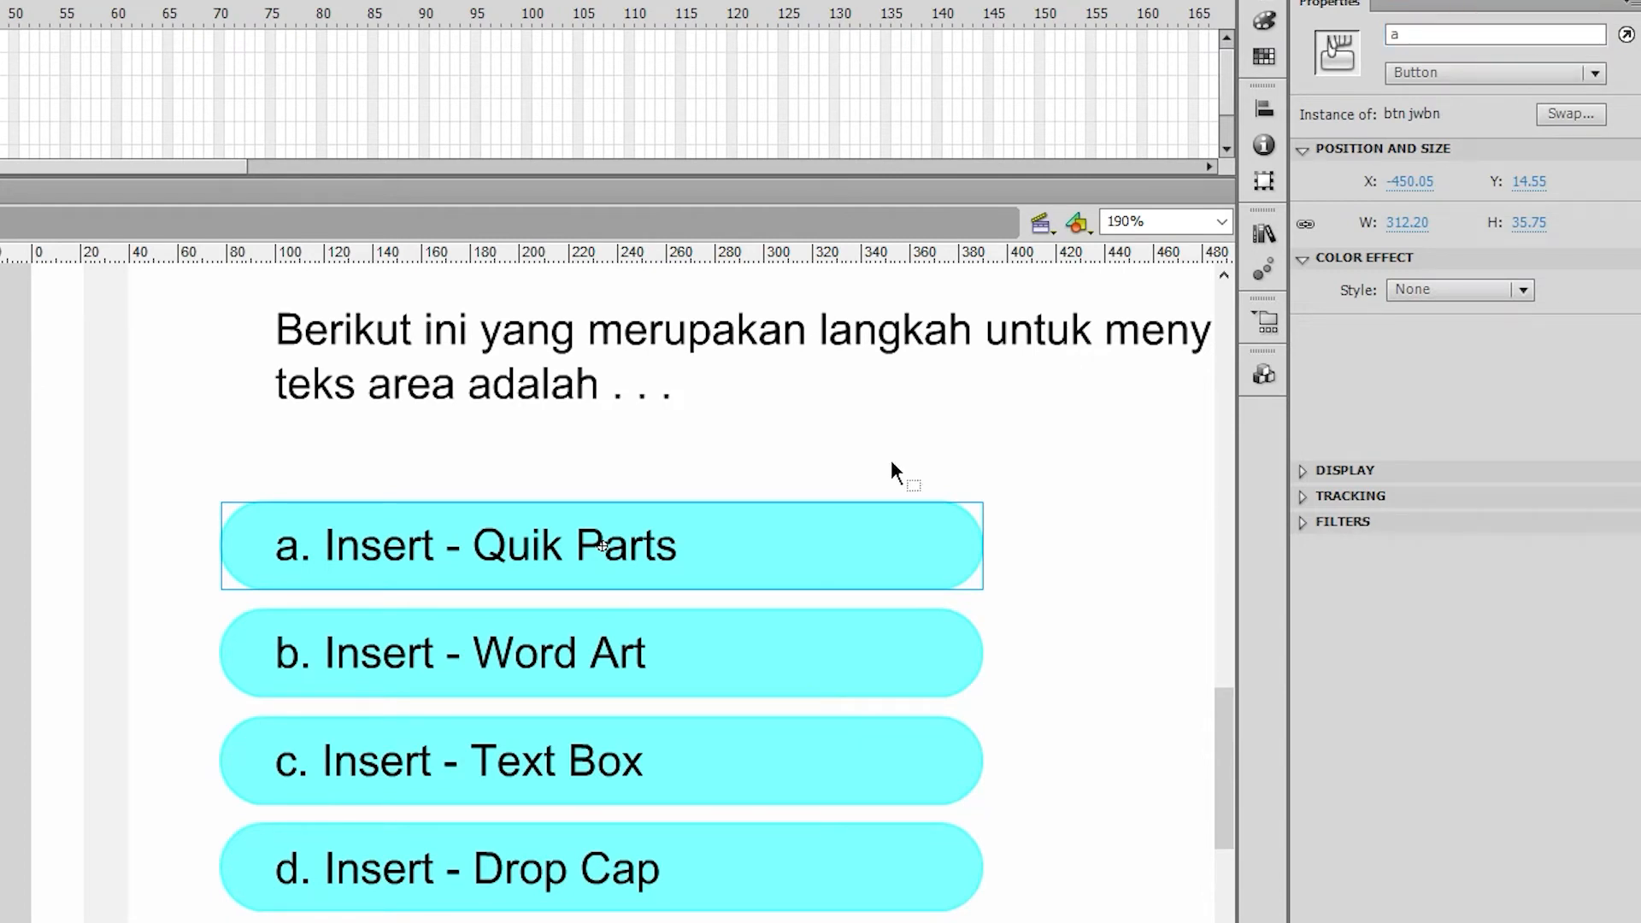
click(920, 660)
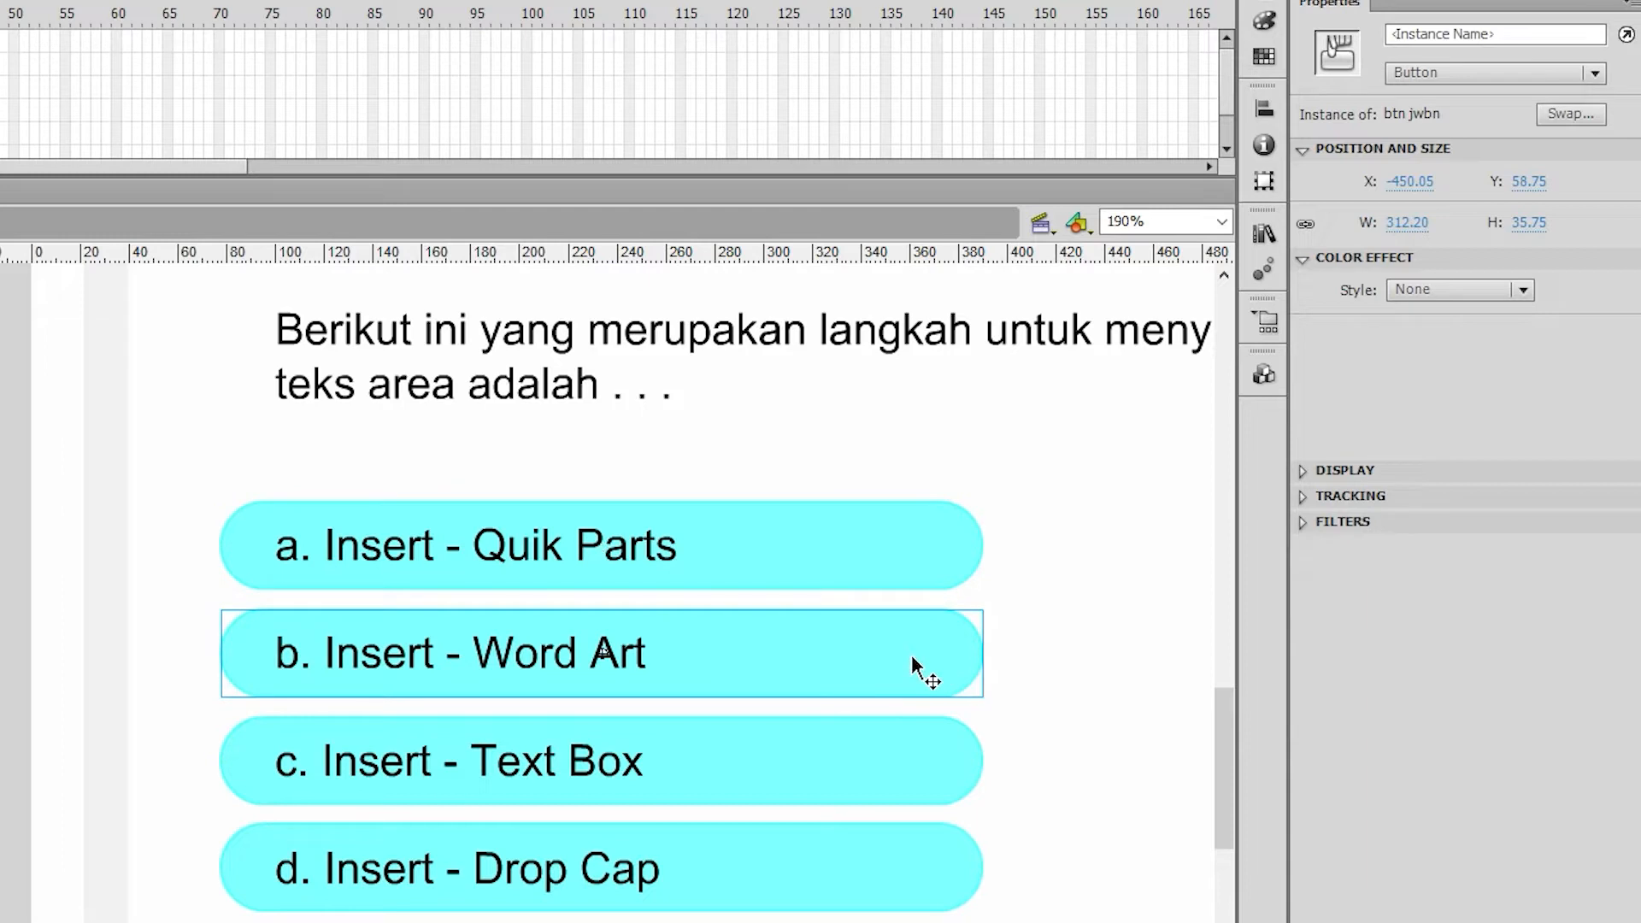
click(1466, 33)
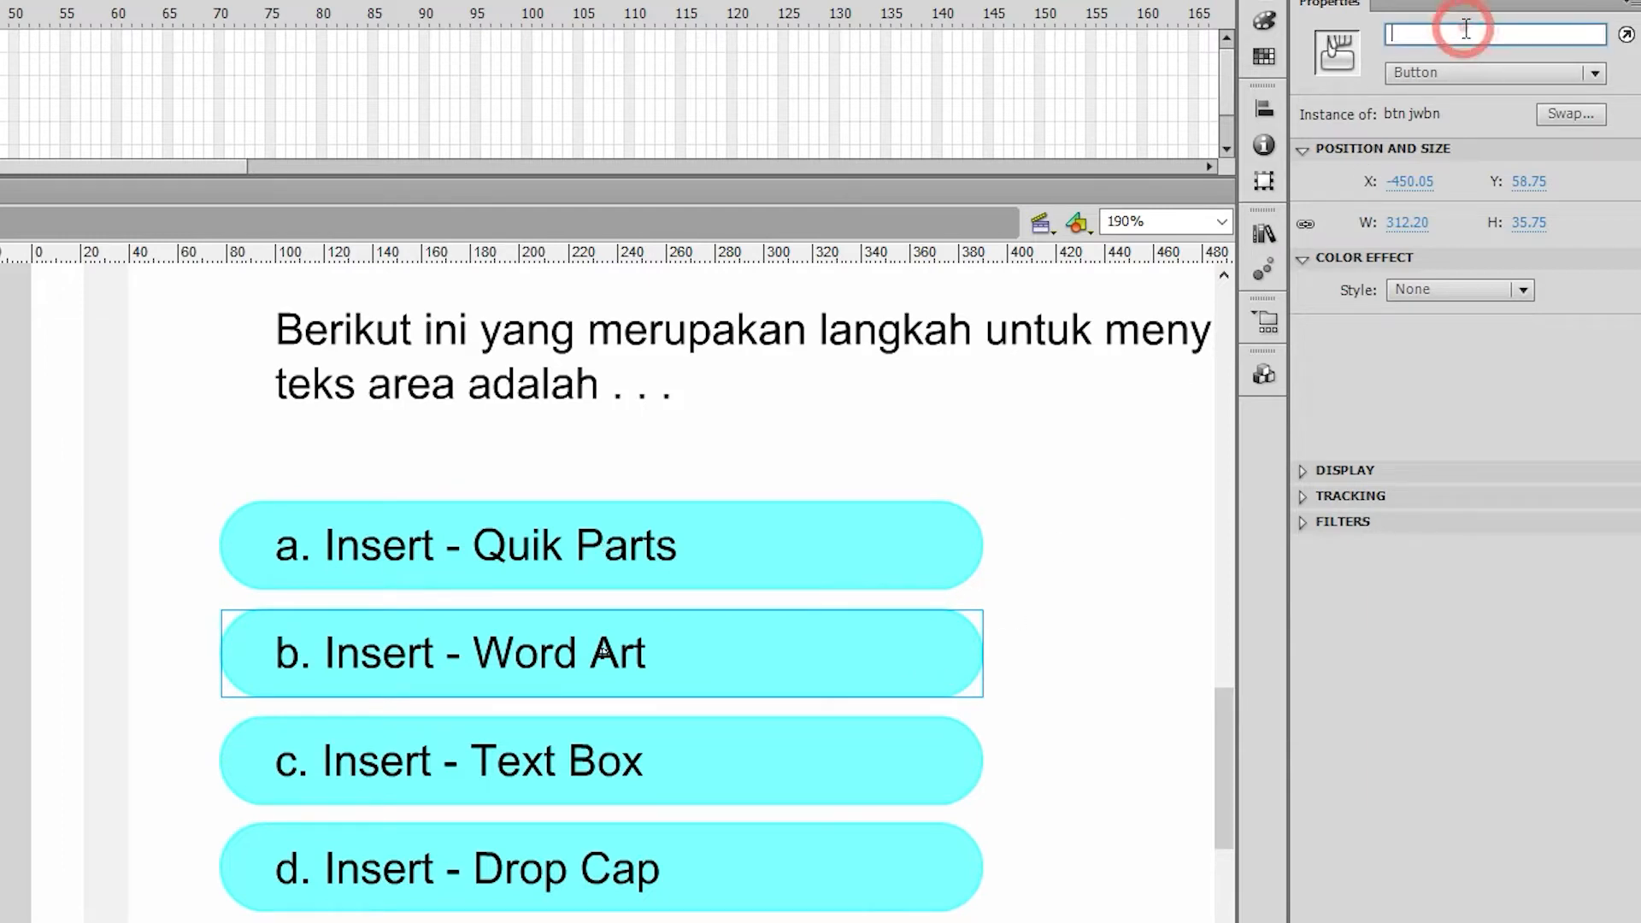
text(b)
key(Return)
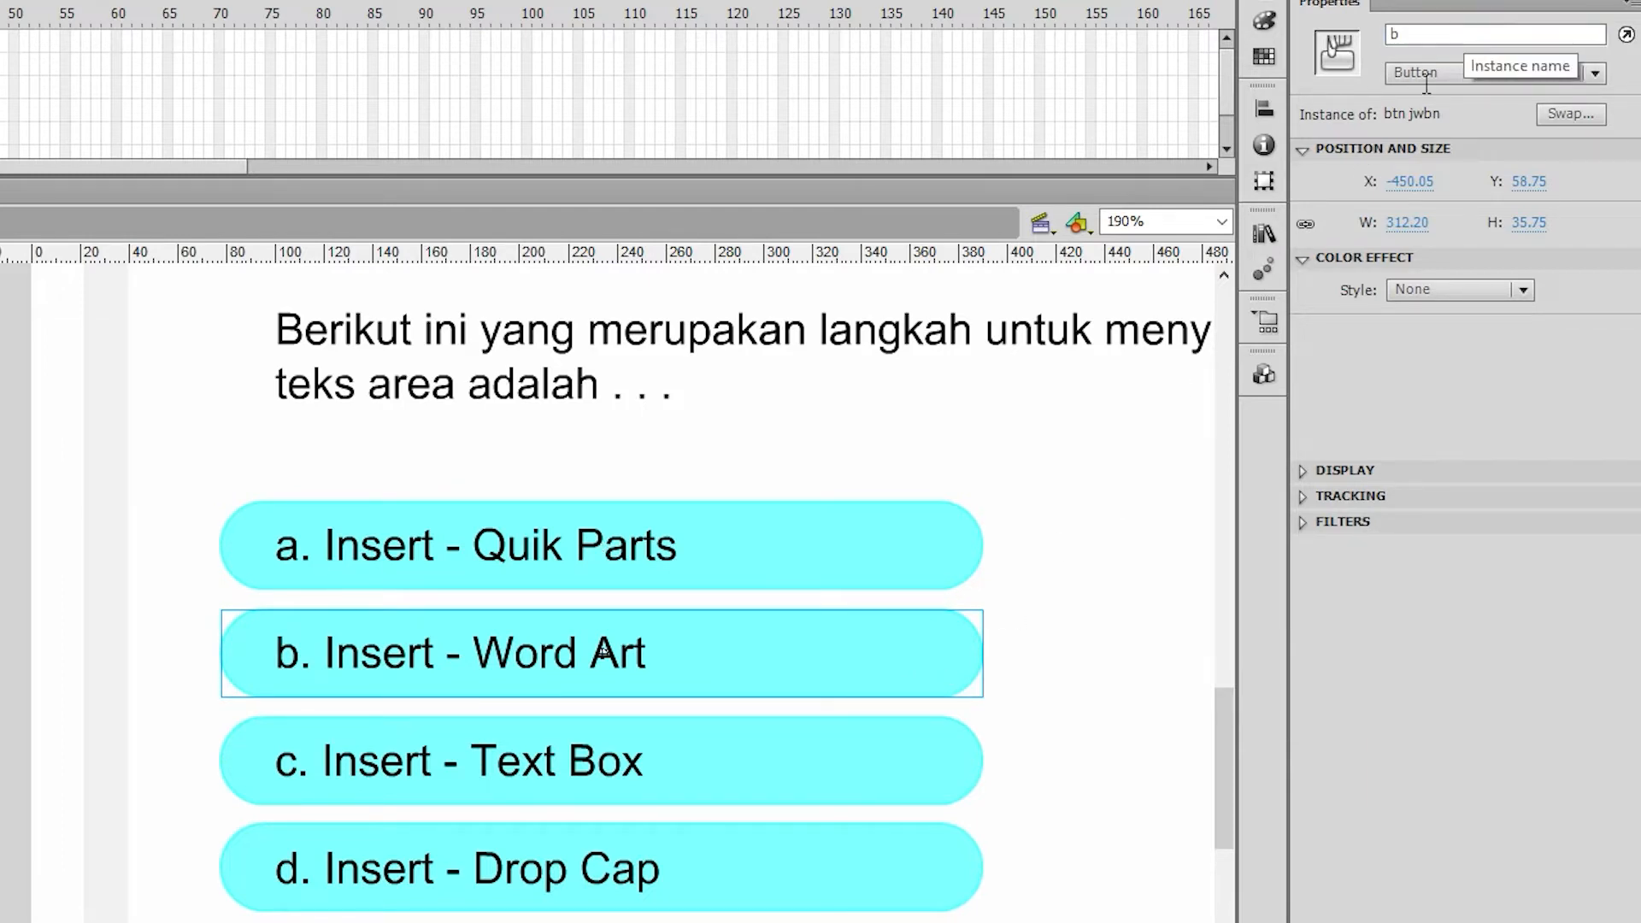
Step: Give the buttons over answers c and d the instance names c and d, and deselect them
click(838, 761)
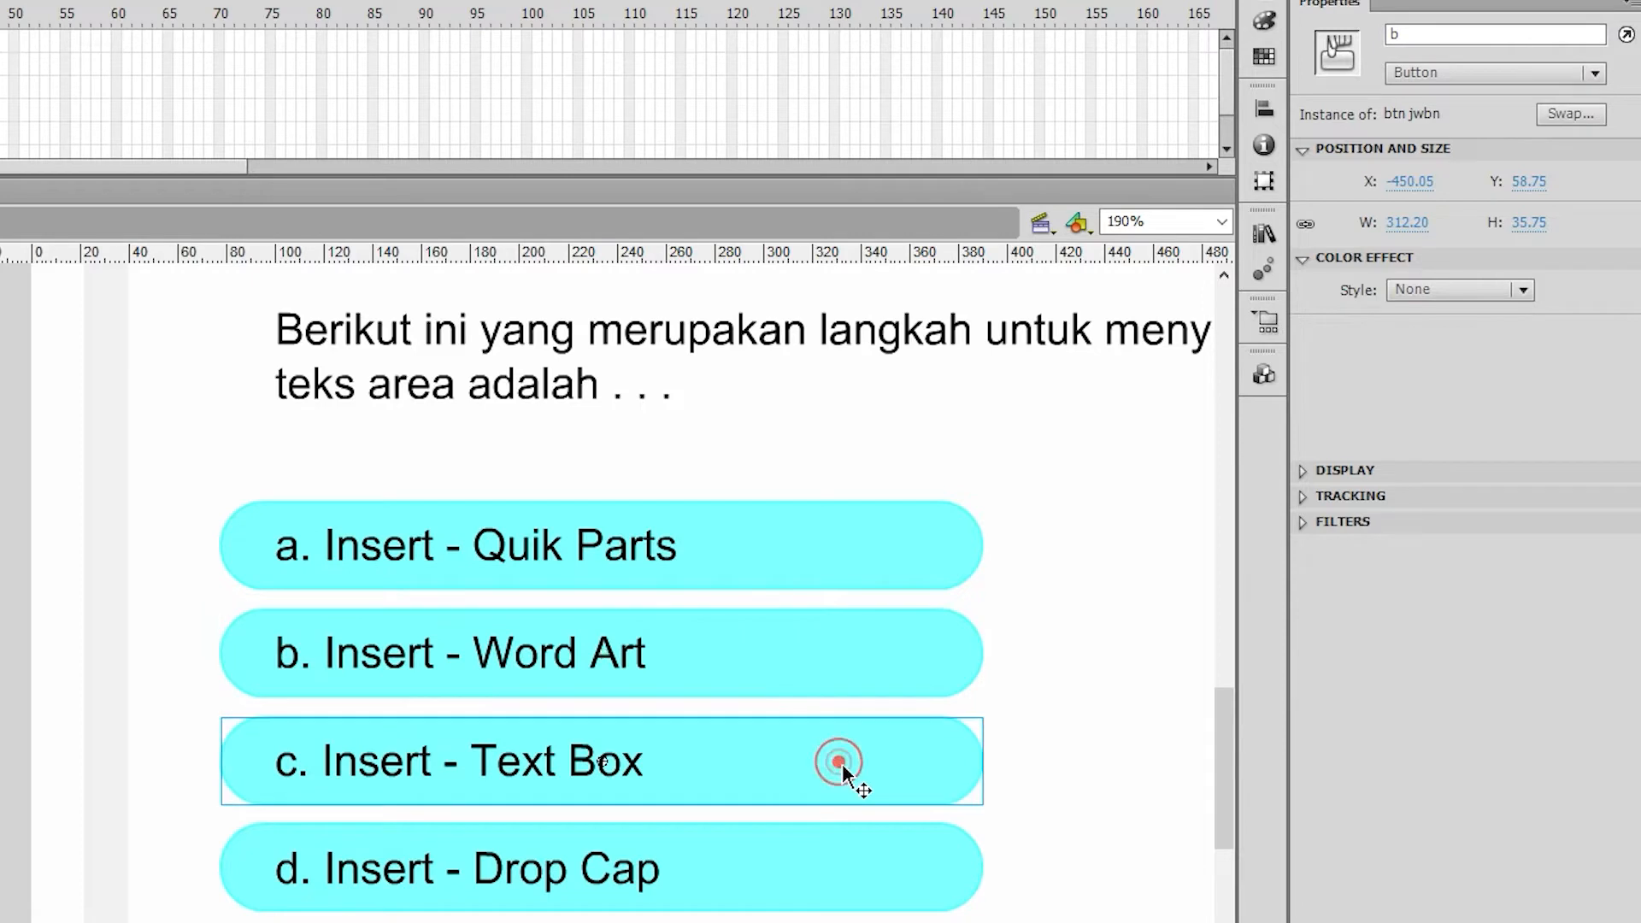
click(1506, 33)
text(c)
key(Return)
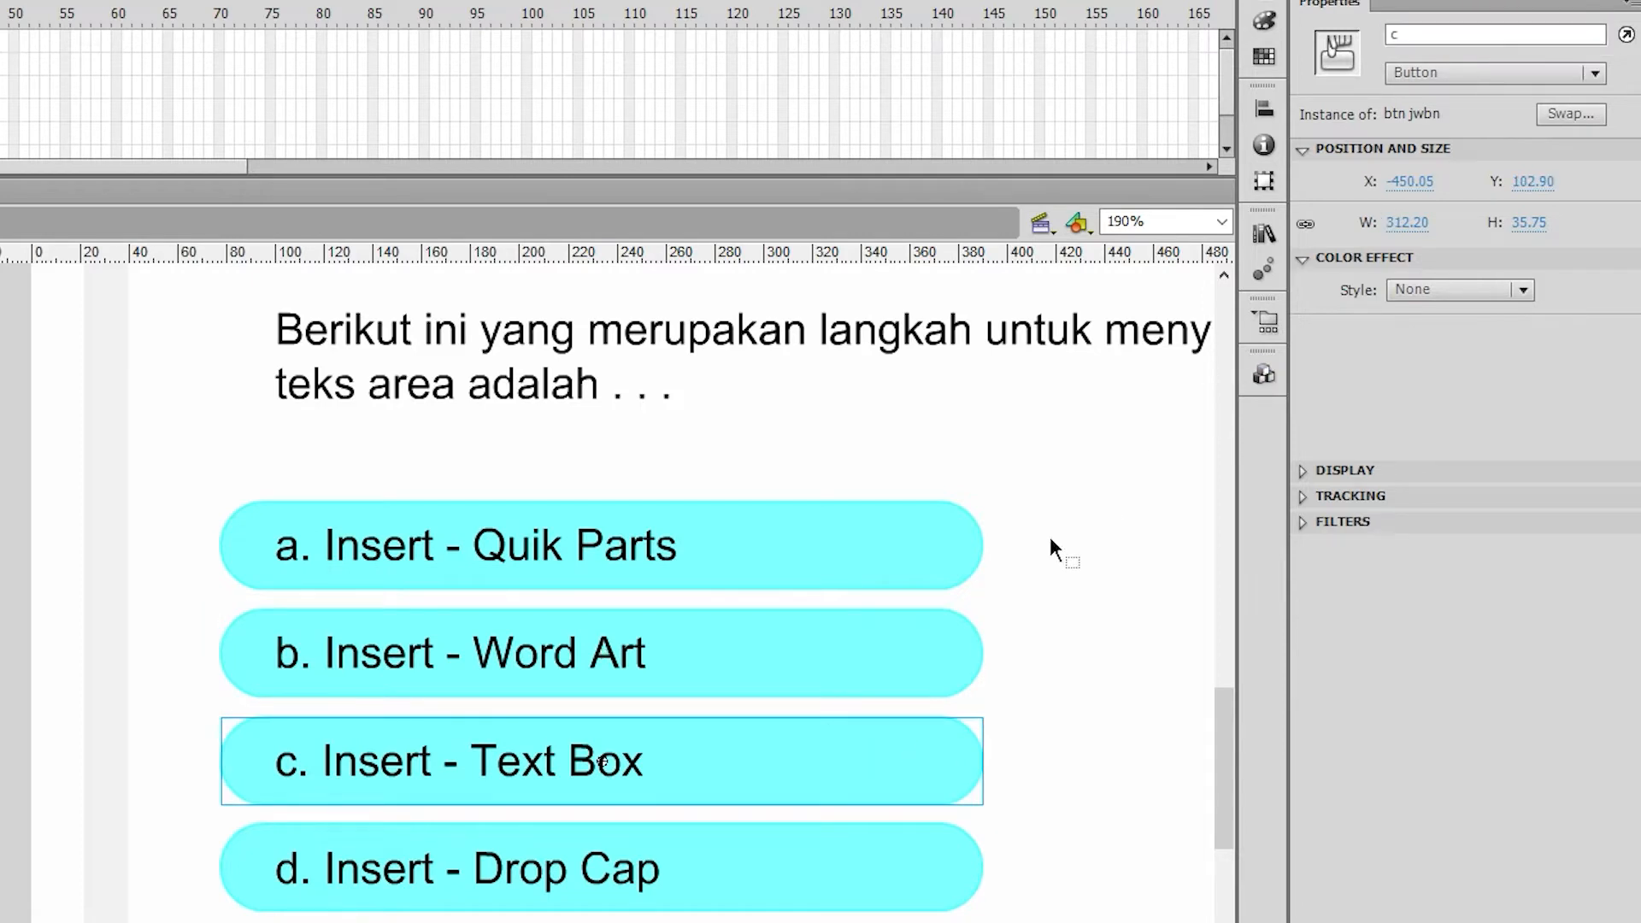
click(896, 854)
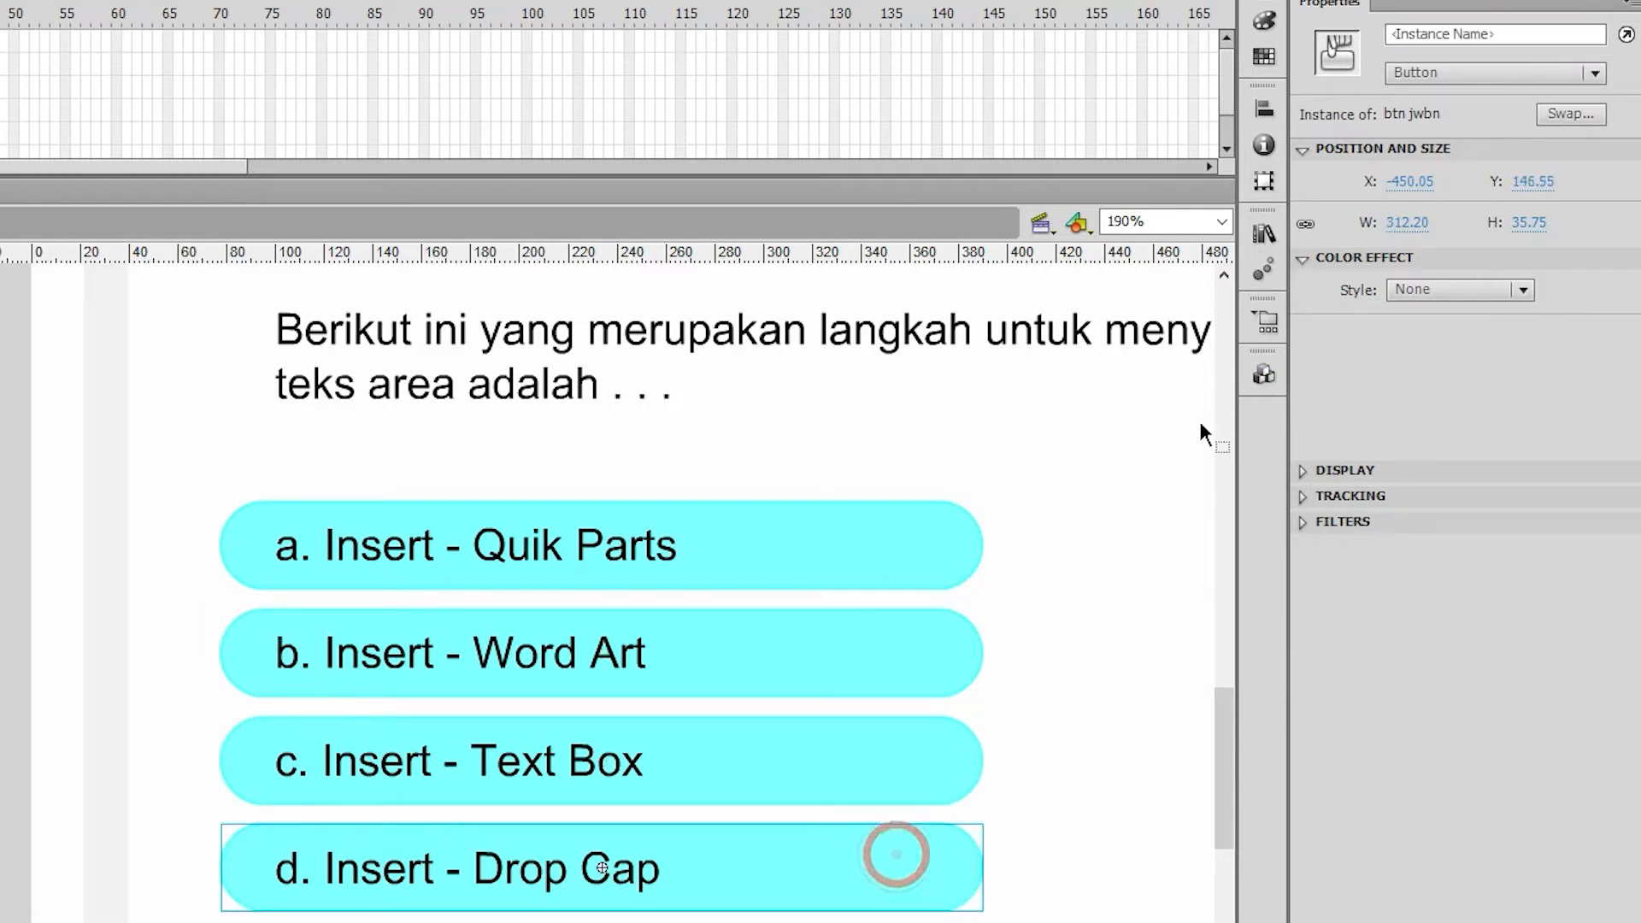
click(1468, 33)
text(d)
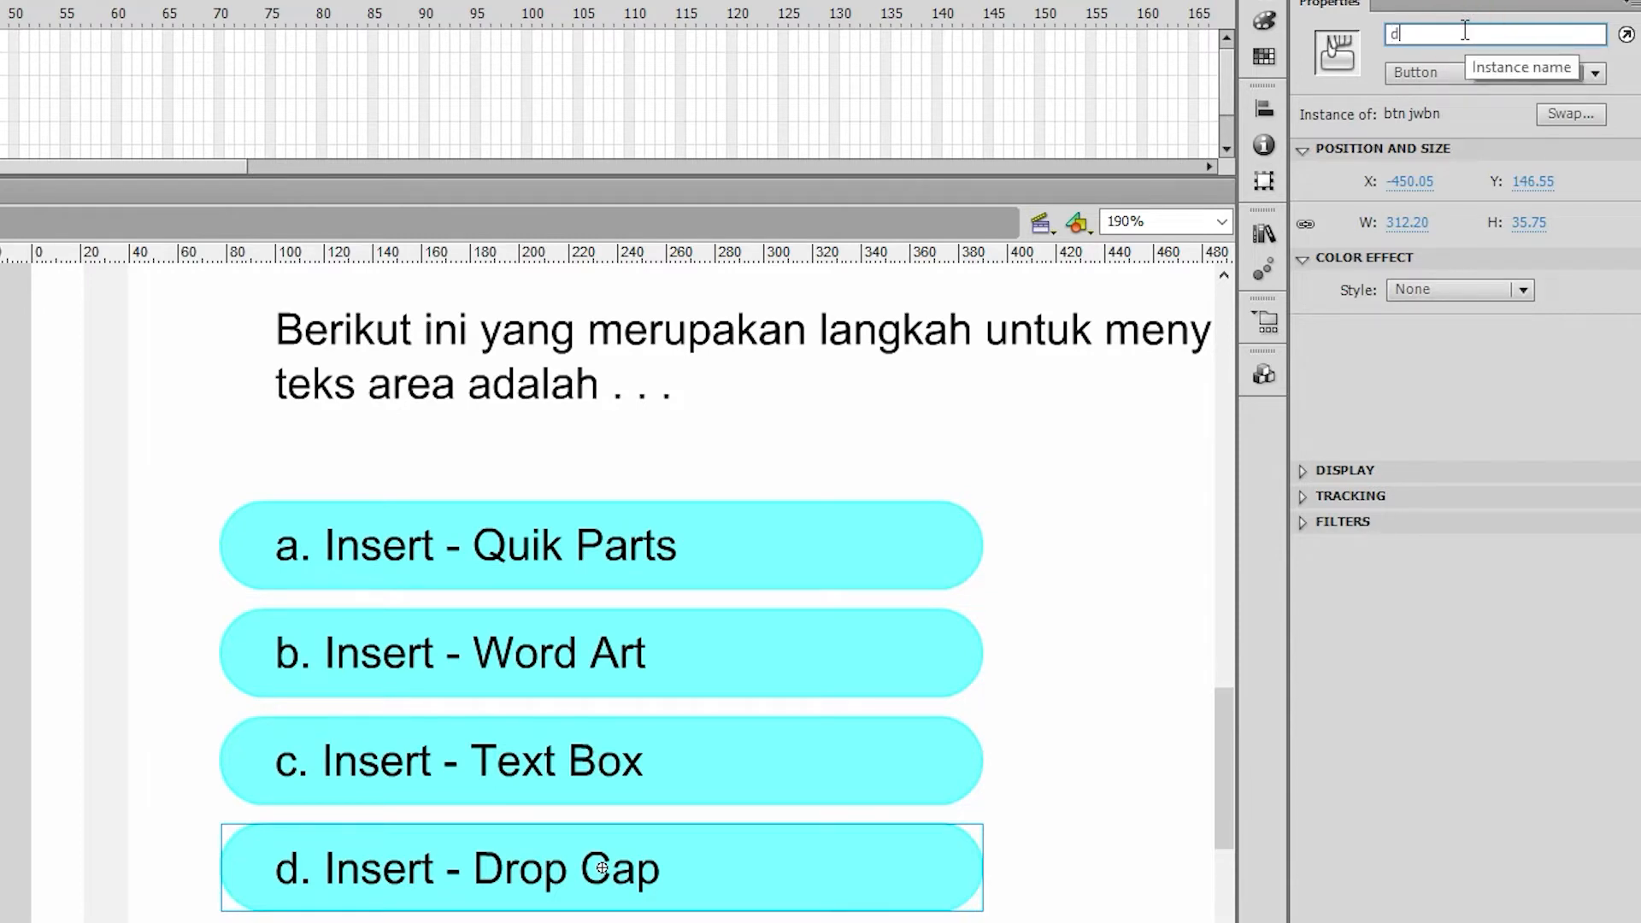
key(Return)
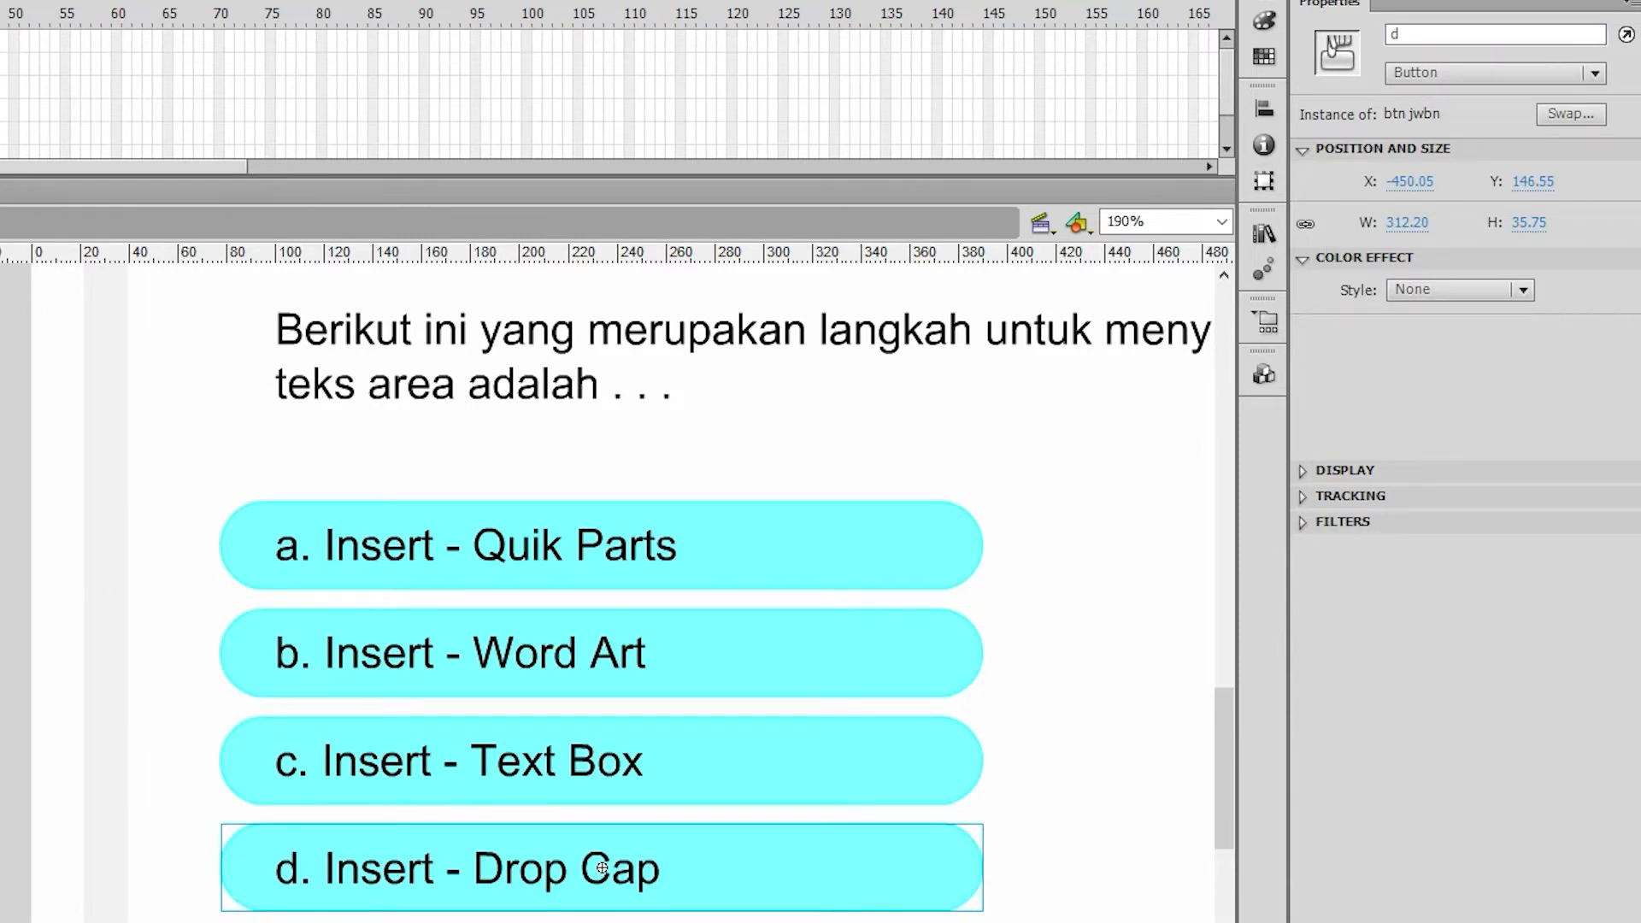
key(Escape)
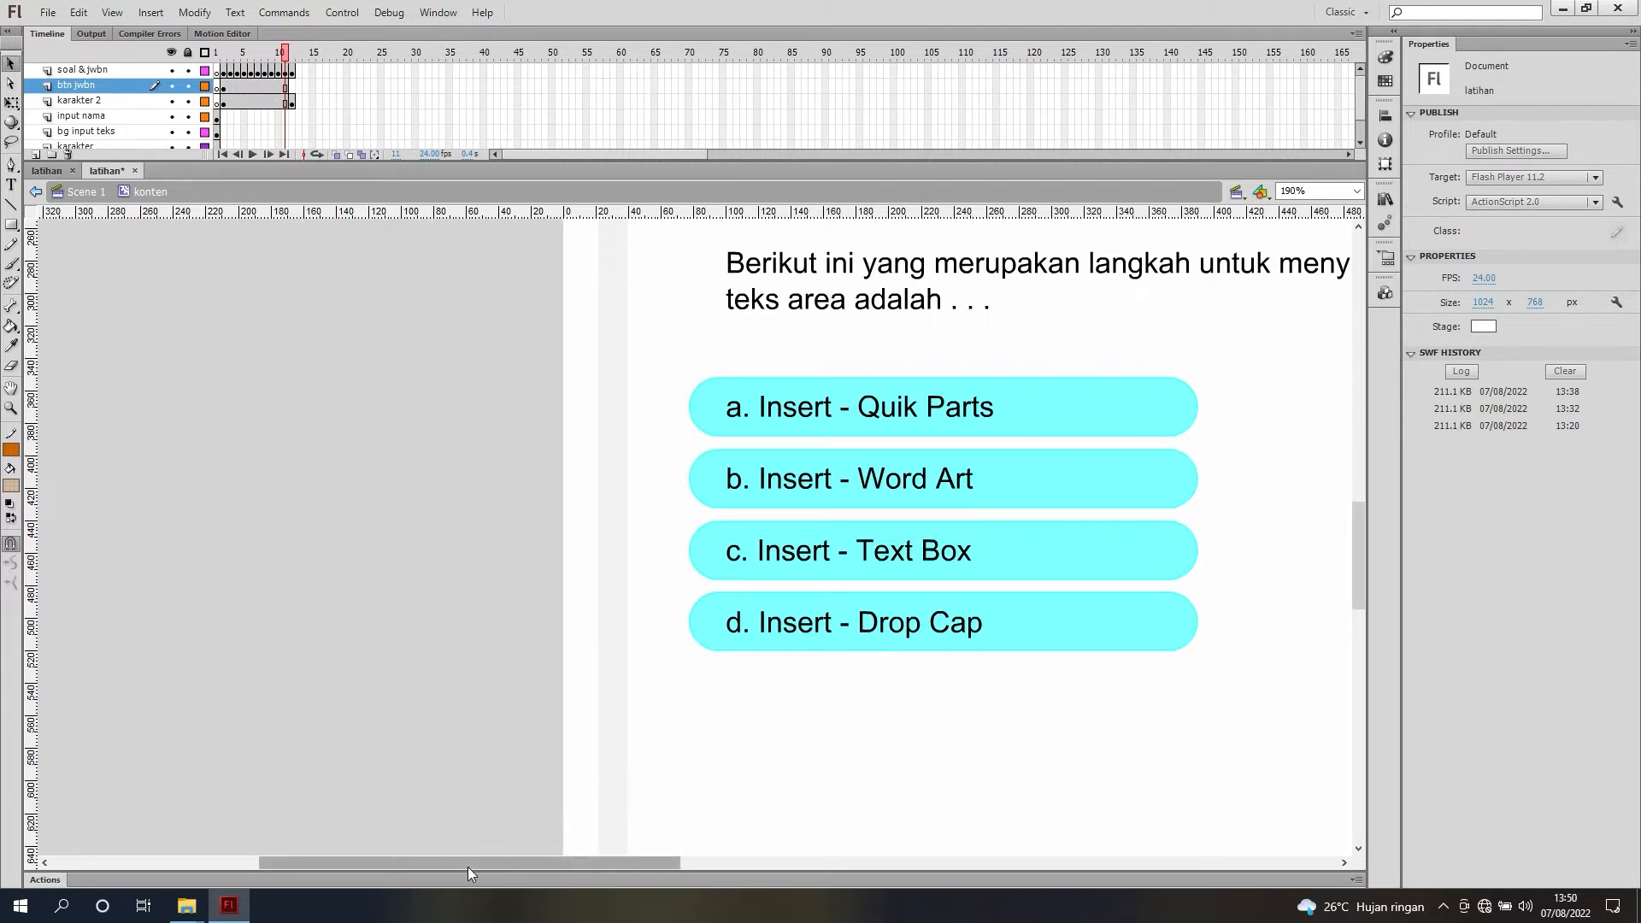
Step: Check the instance names of the answer a, b and c buttons one by one
drag(468, 867, 520, 845)
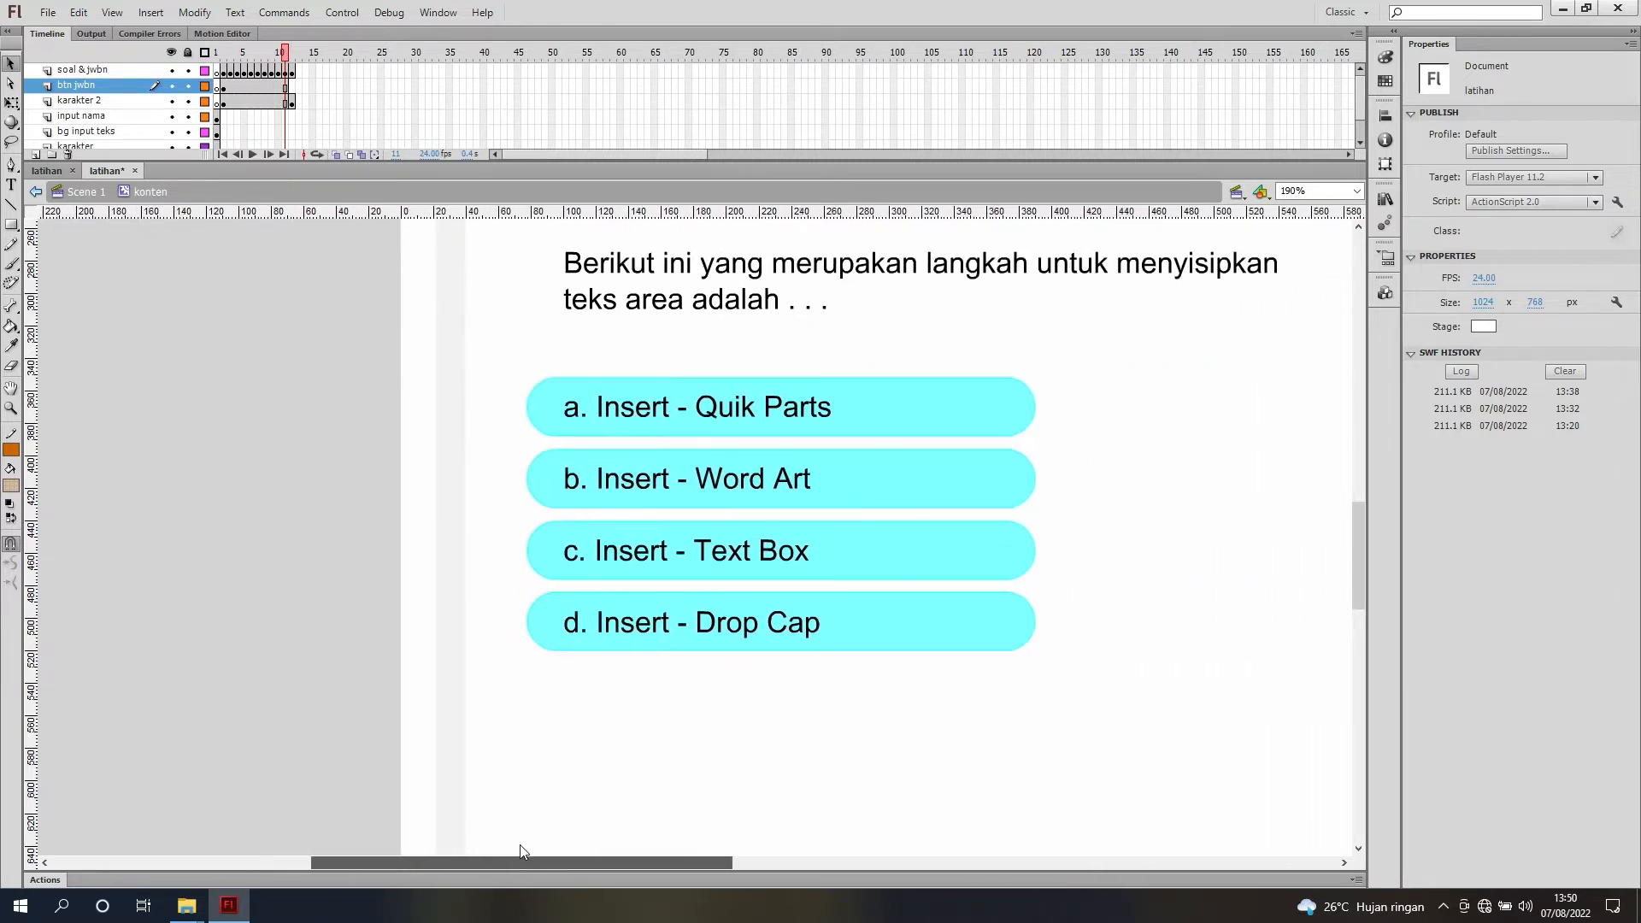
click(997, 394)
click(989, 477)
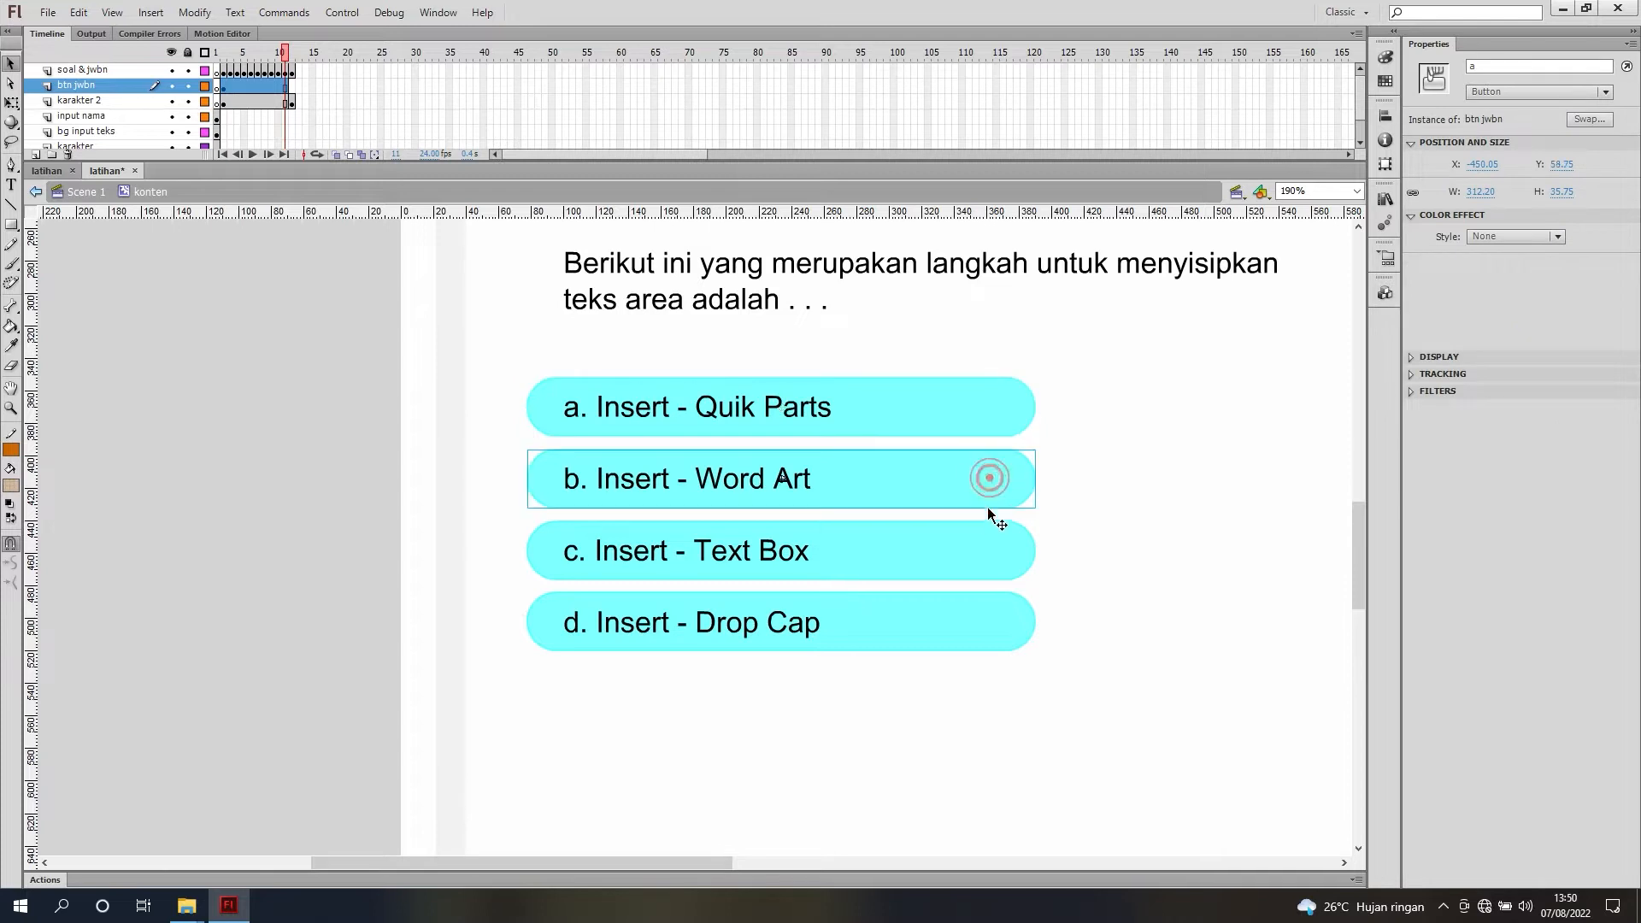
click(985, 547)
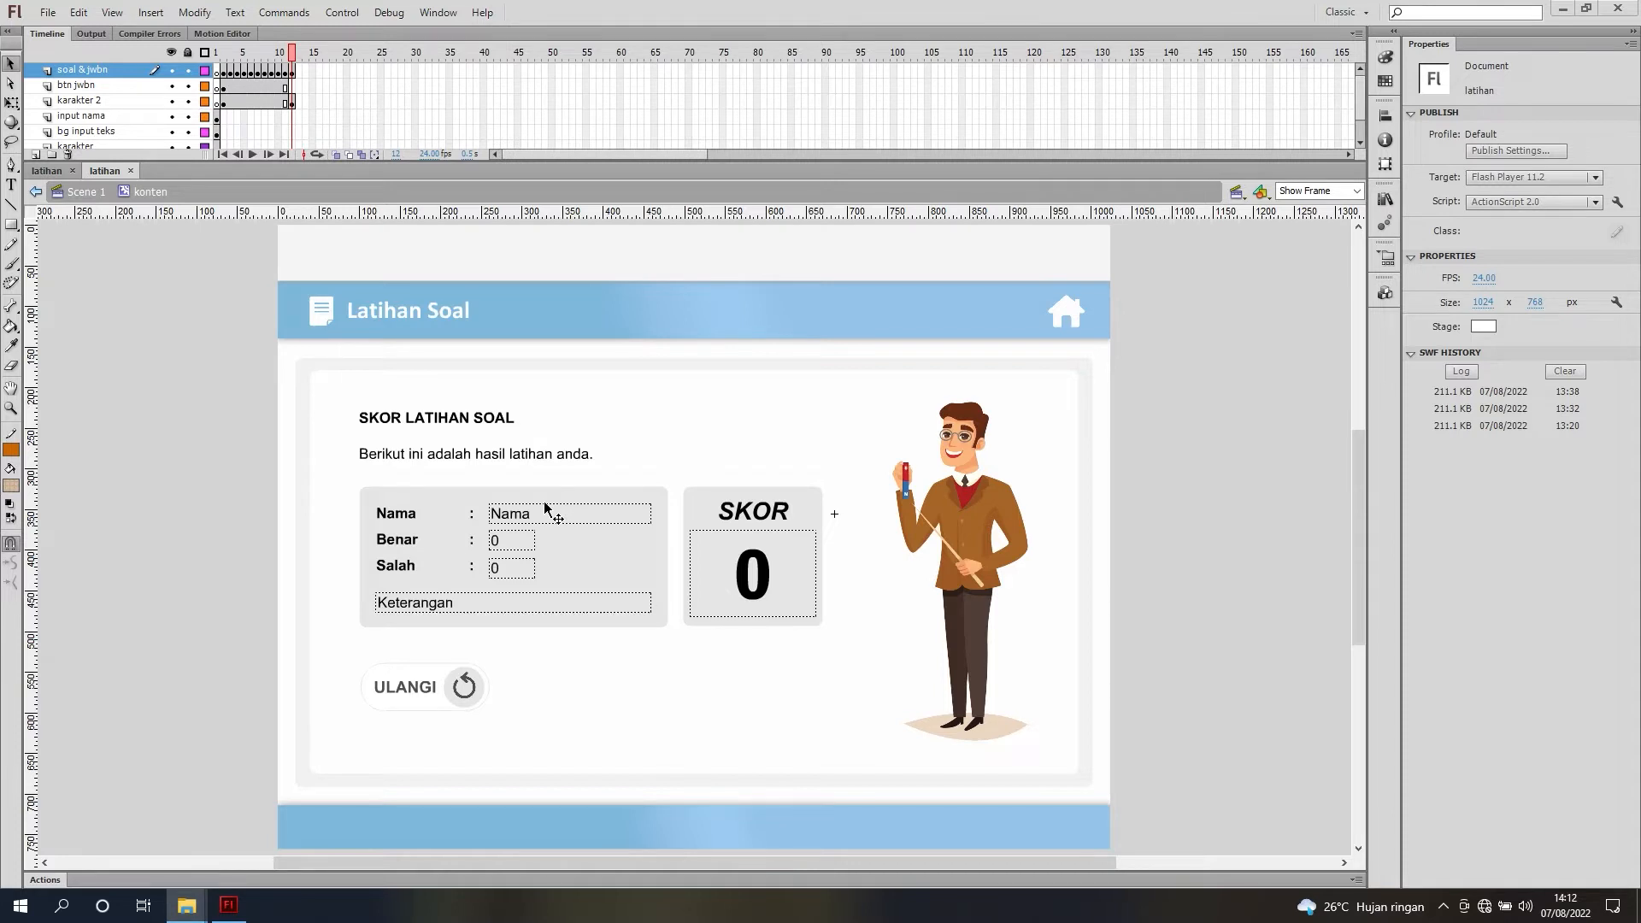
Step: Zoom in on the score page at frame 12 and inspect the properties of the dynamic Nama text field
click(584, 451)
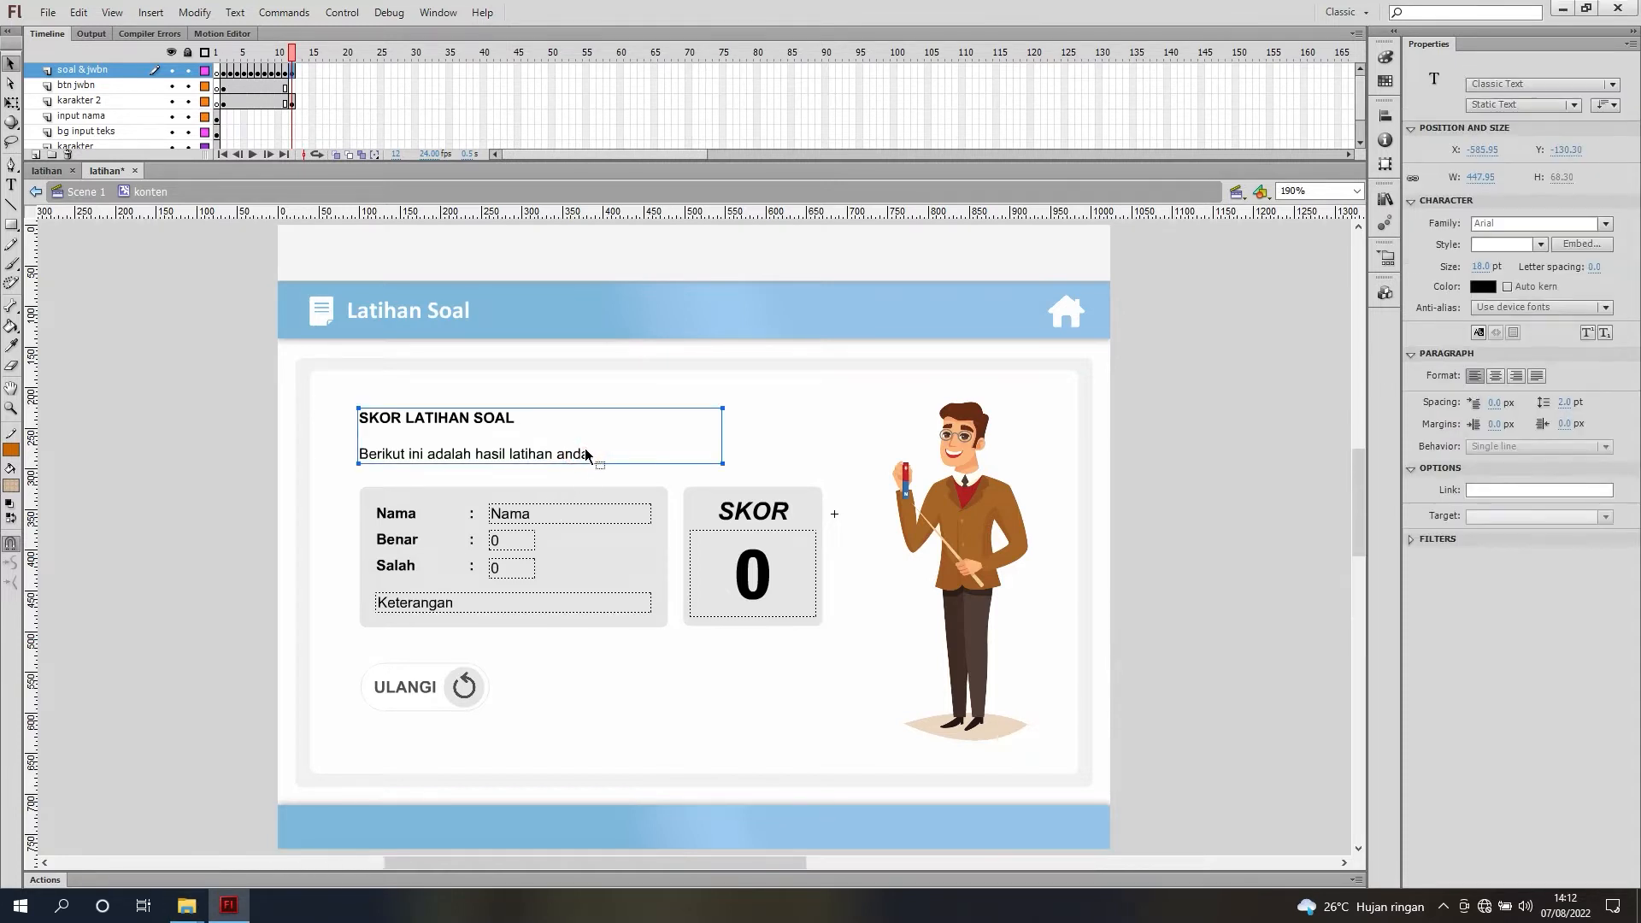
key(ctrl+=)
scroll(702, 603, down, 3)
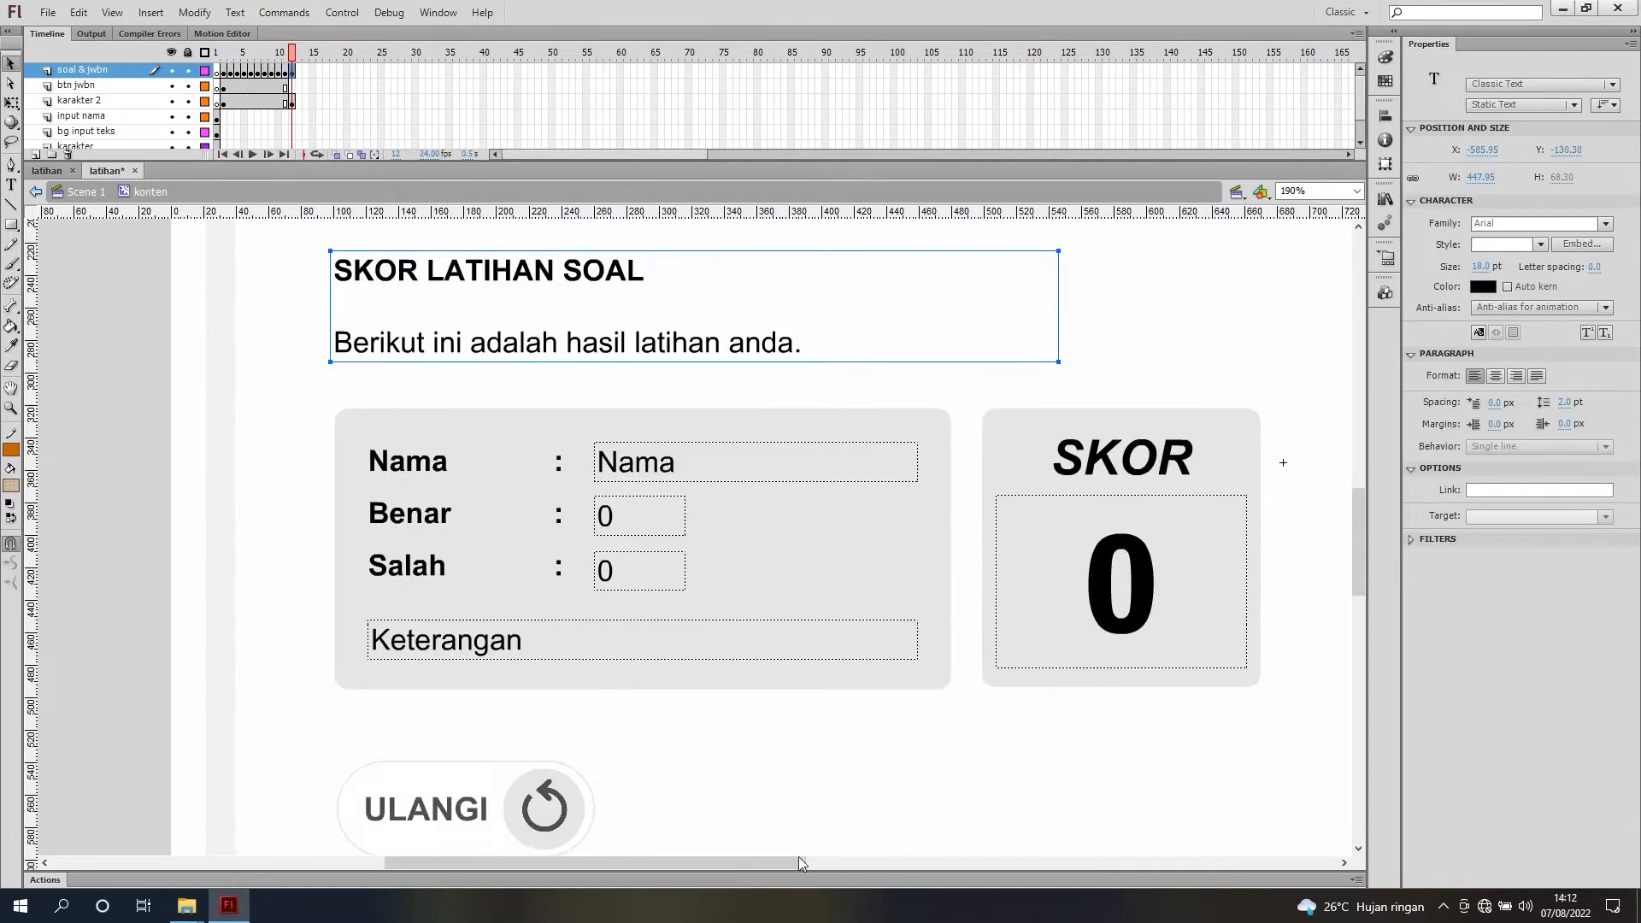
drag(798, 861, 705, 865)
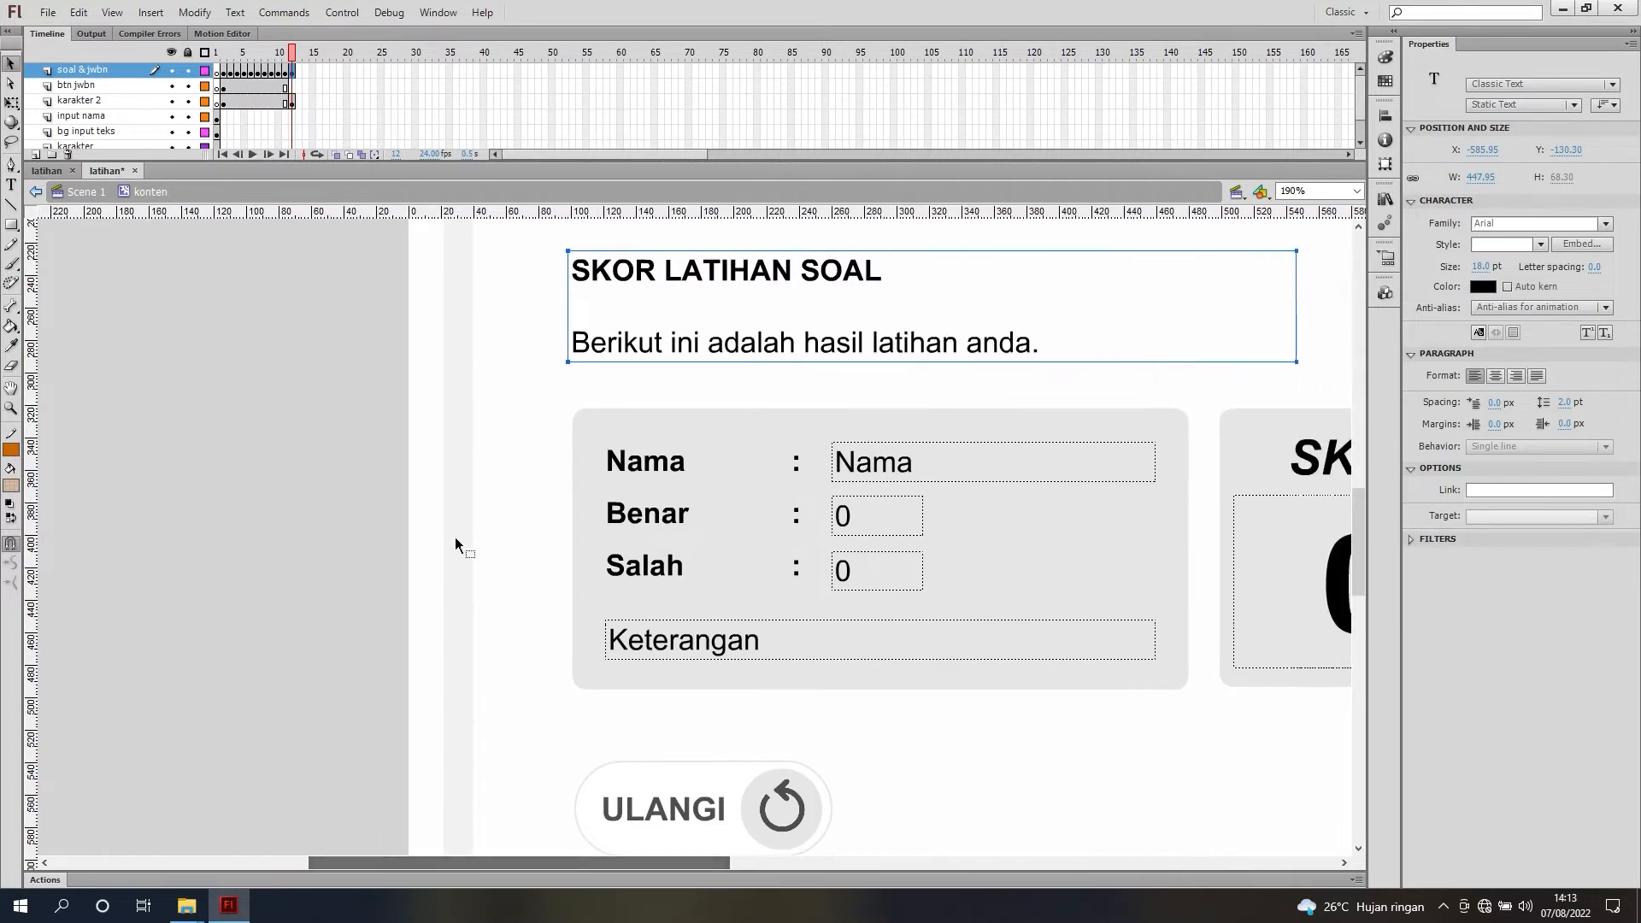
click(332, 471)
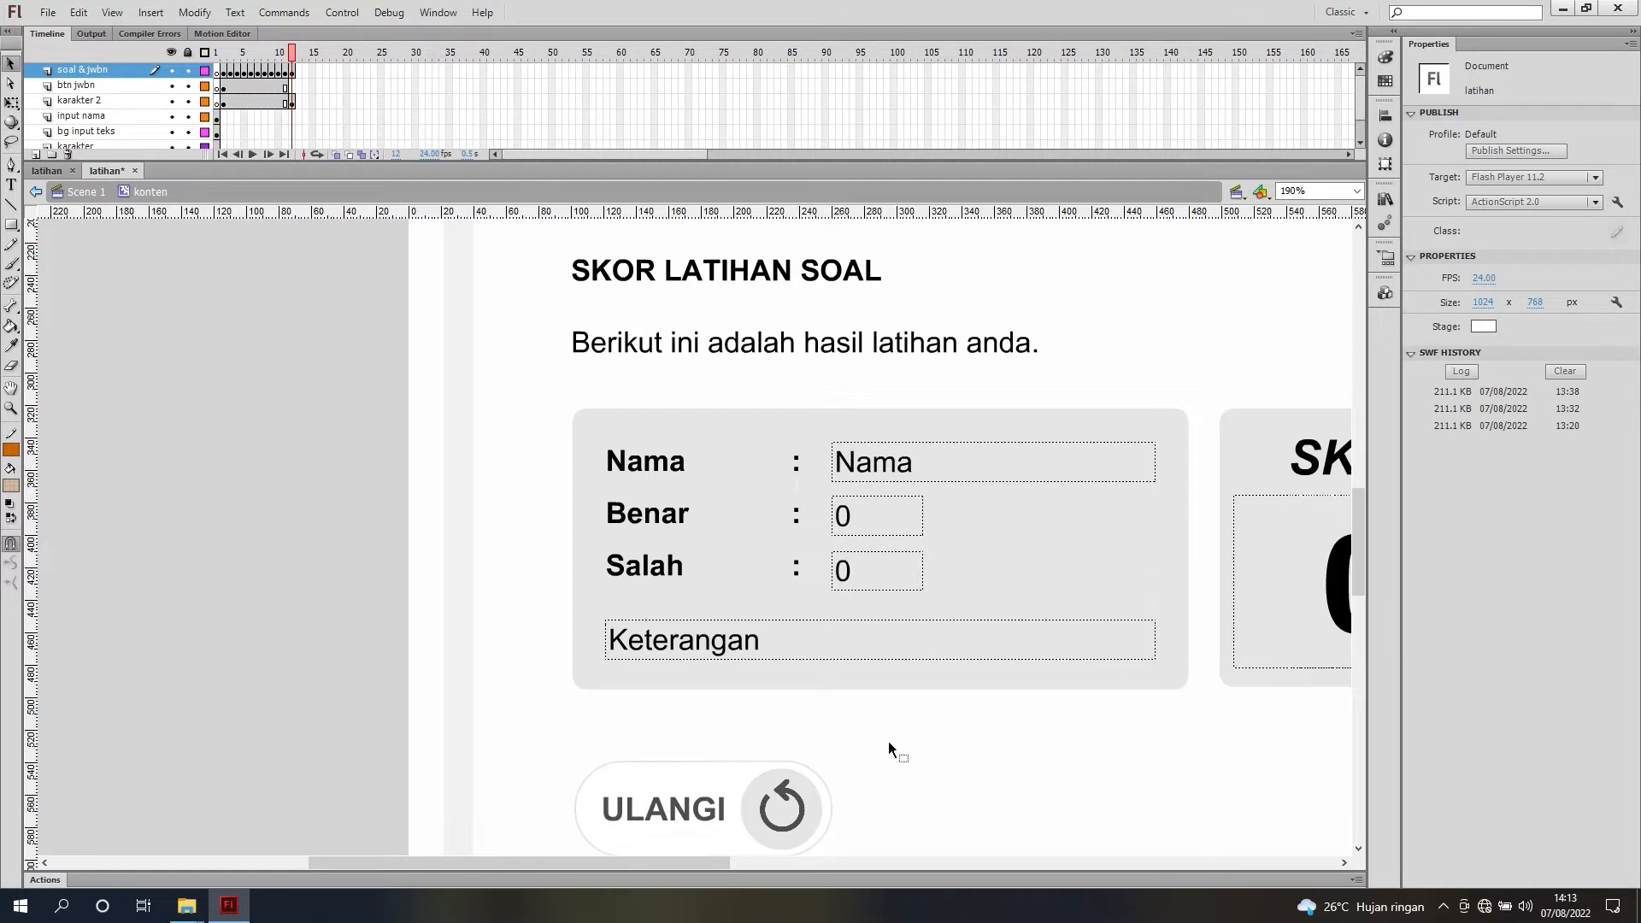
drag(689, 863, 716, 862)
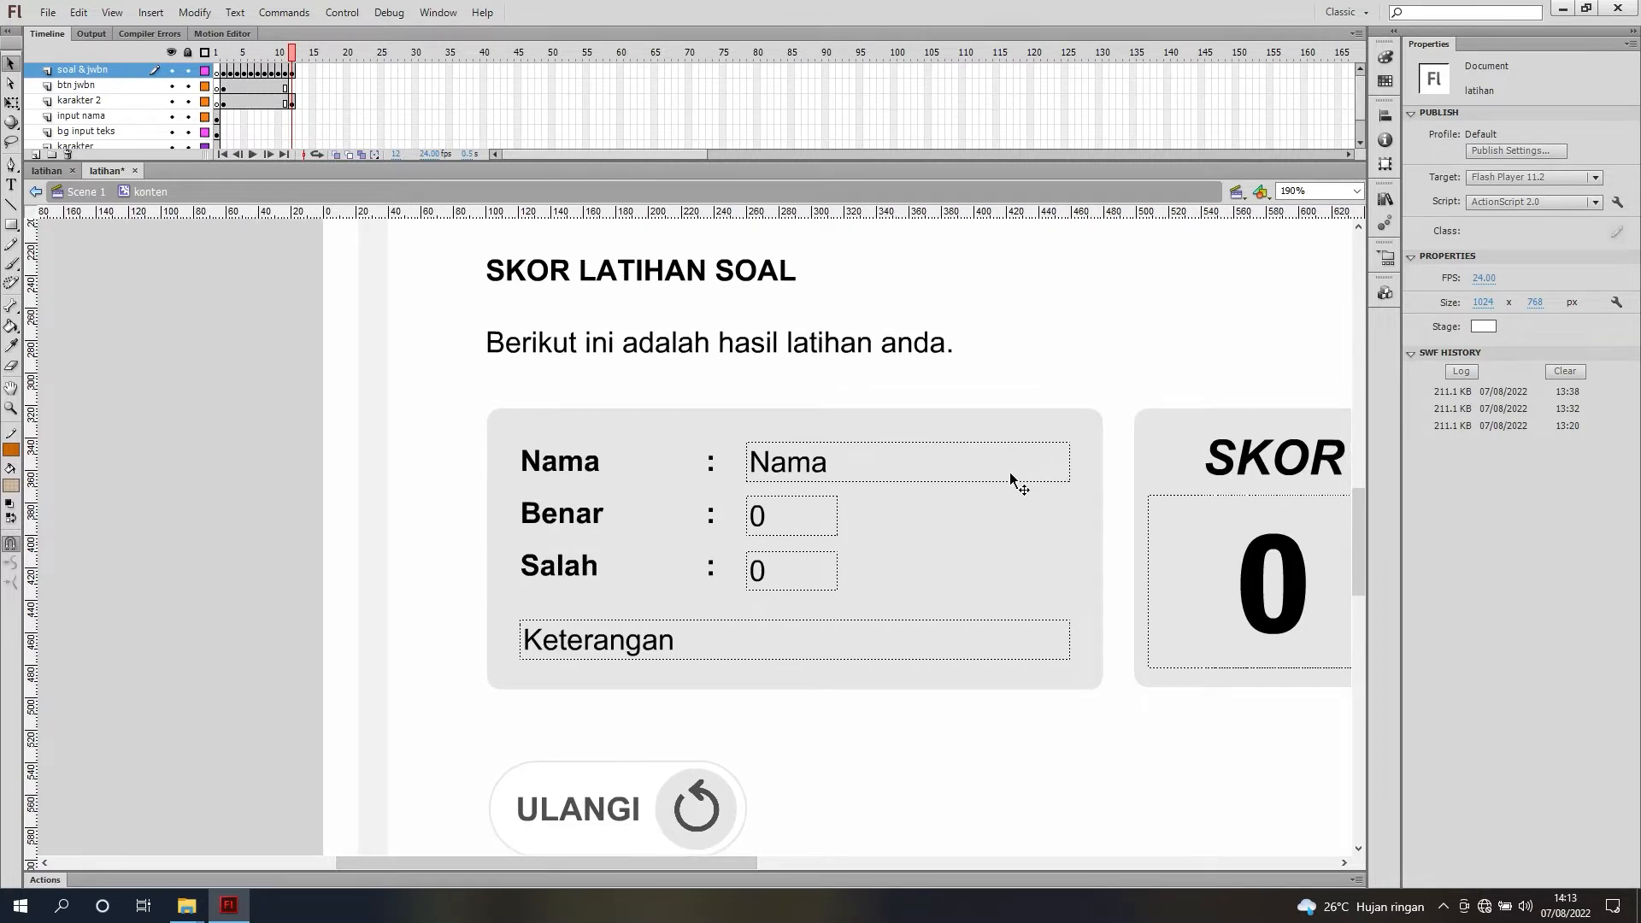
click(813, 463)
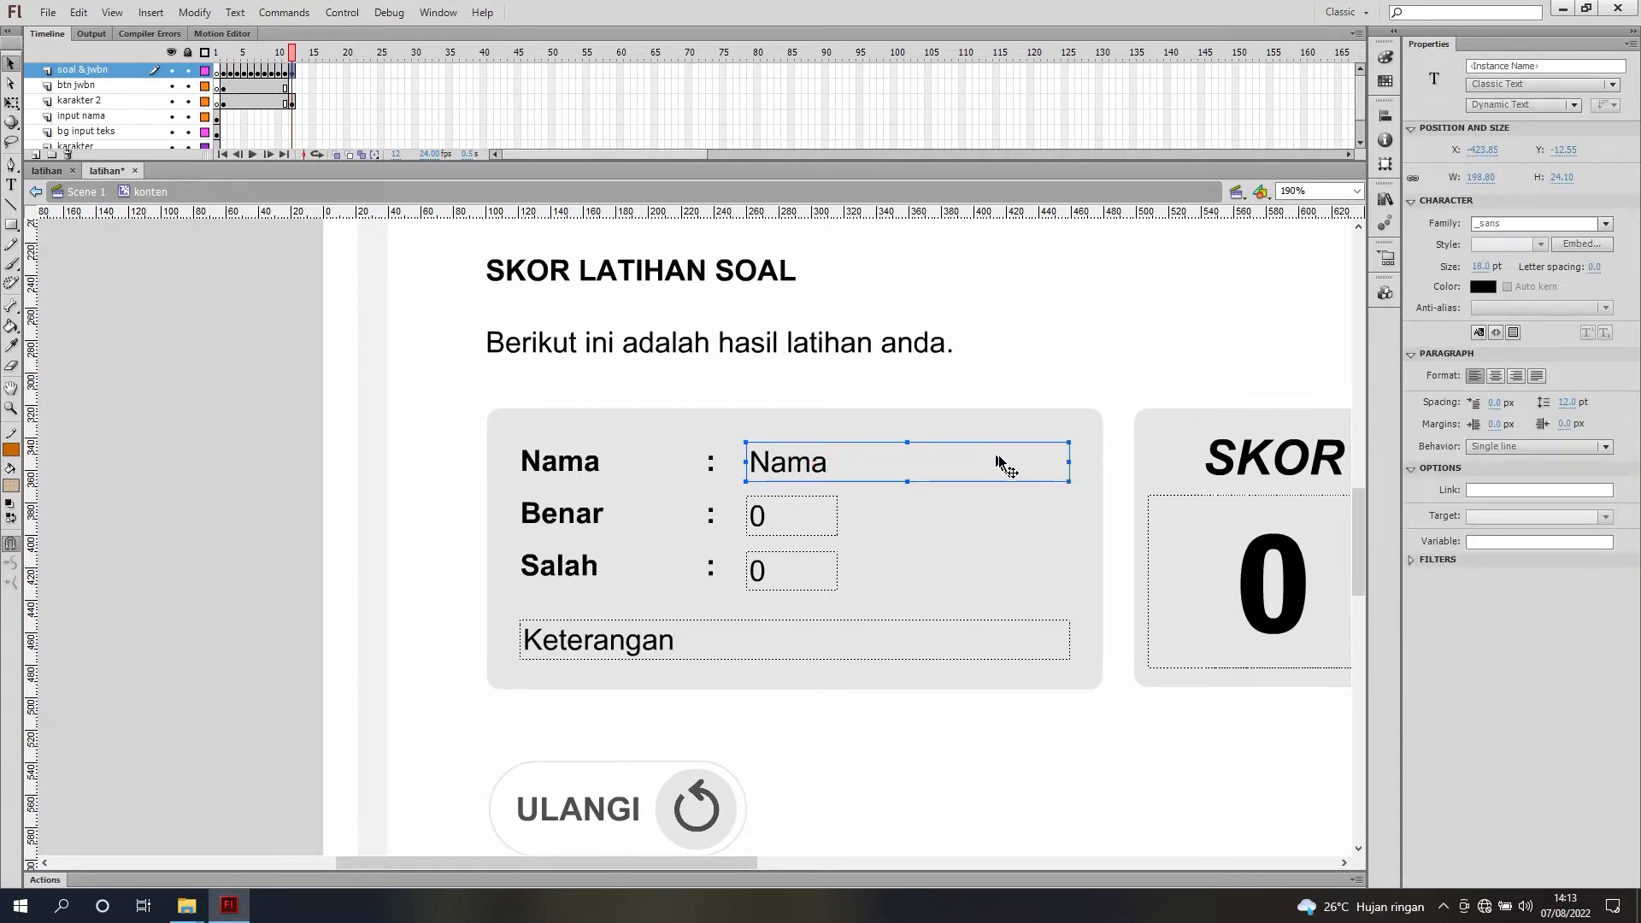
Step: Check the variable name of the Input Nama Anda text field at frame 1, and return to the score page at frame 12
click(223, 53)
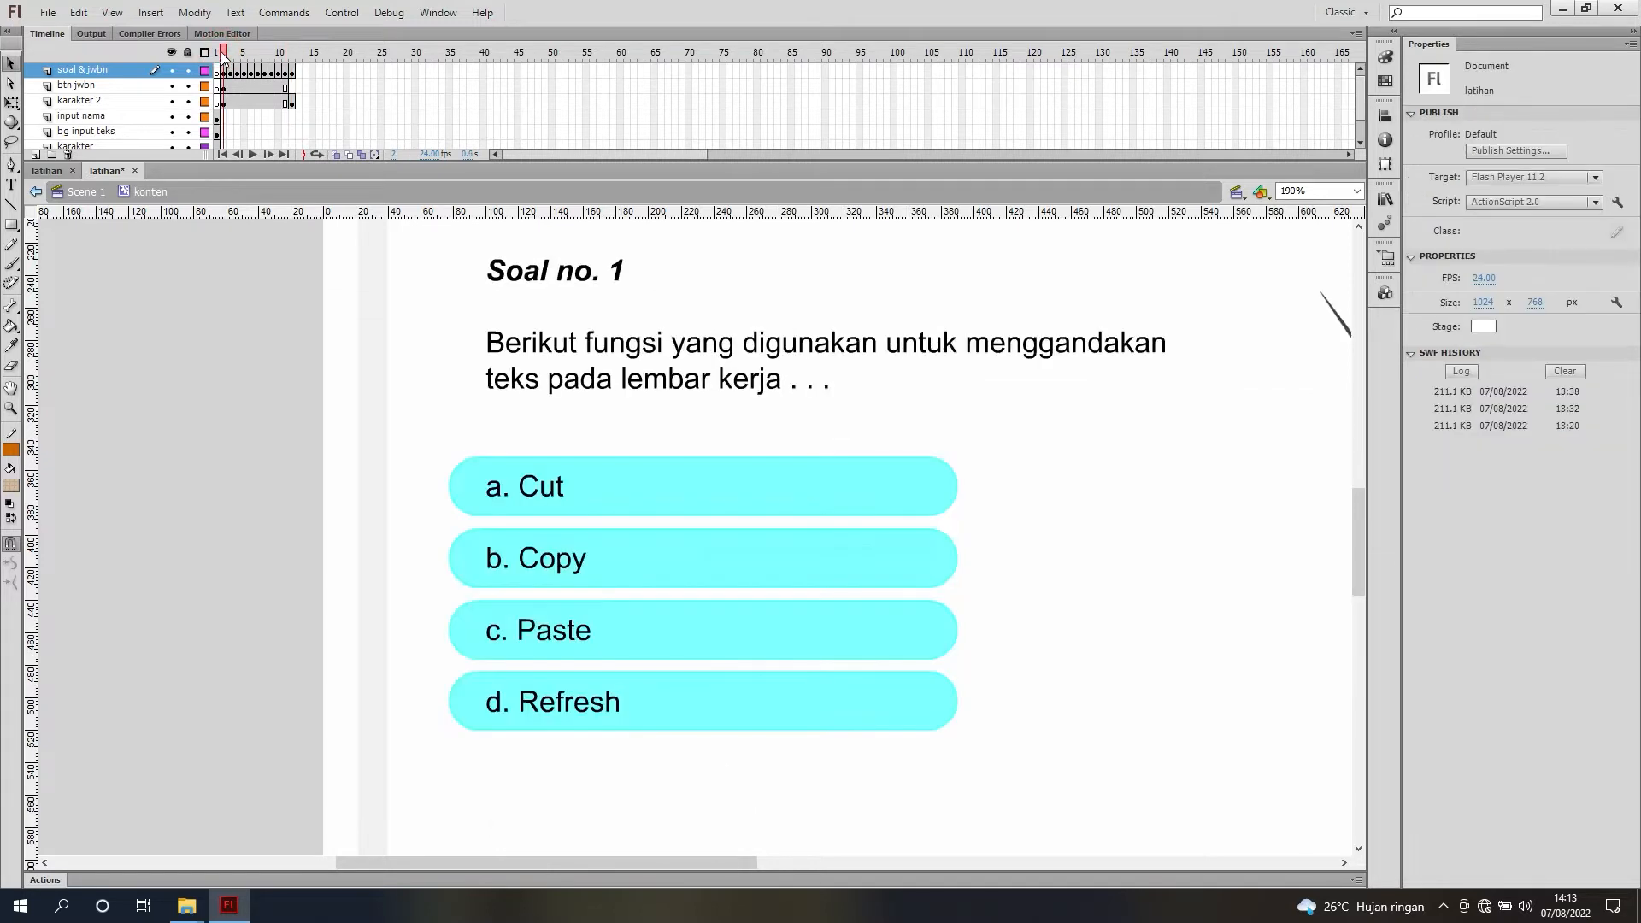
click(217, 54)
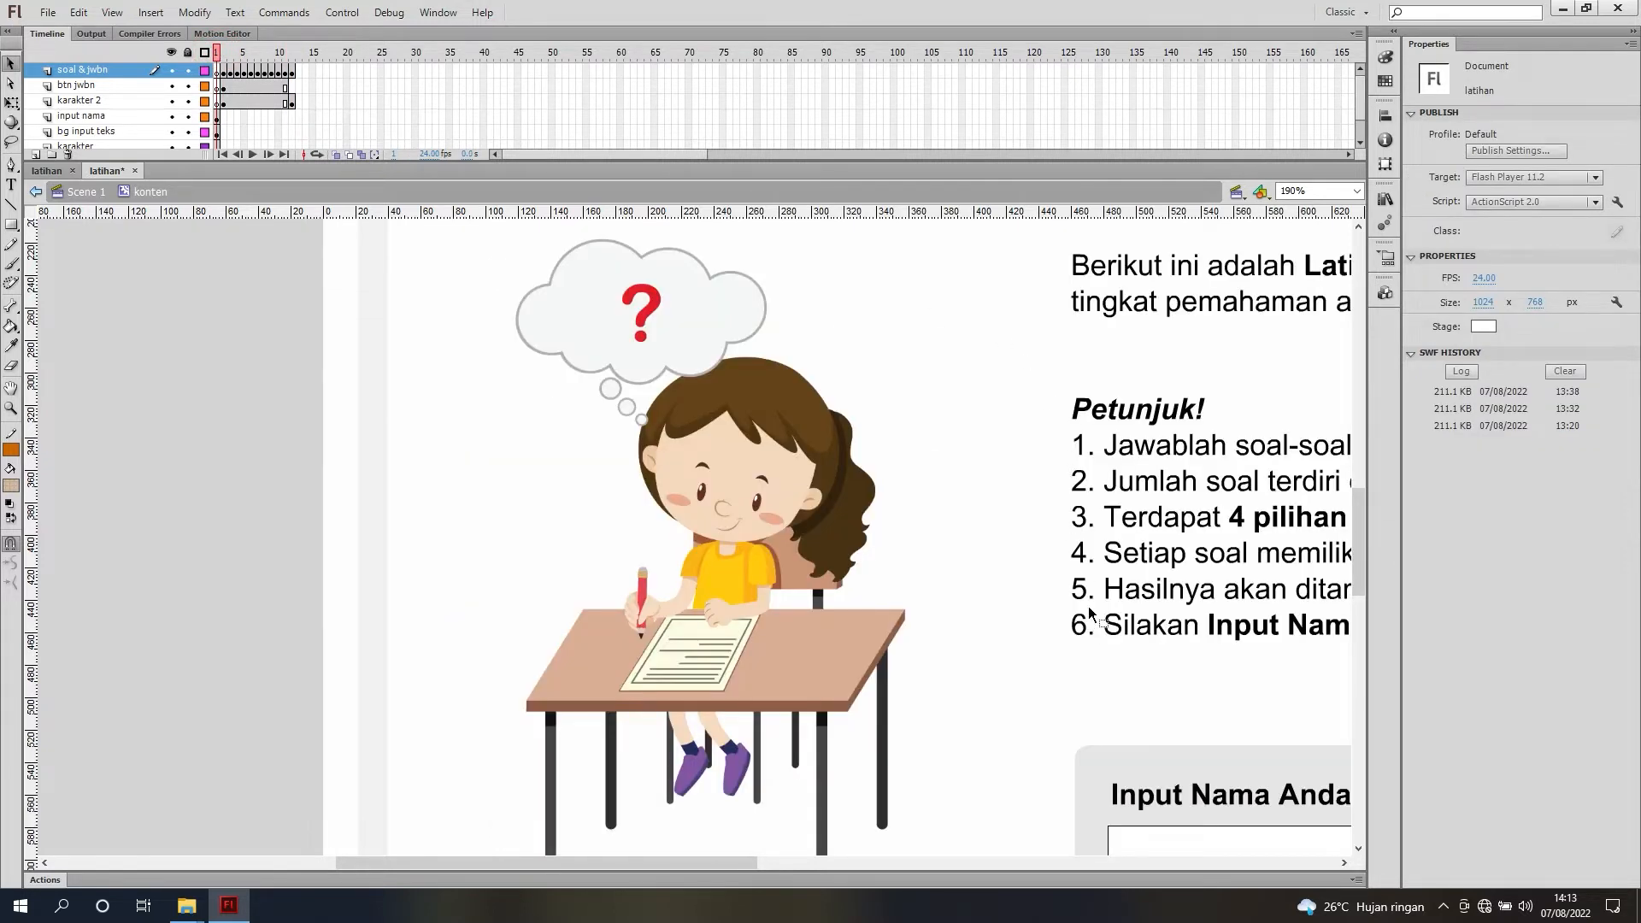
scroll(1090, 614, down, 3)
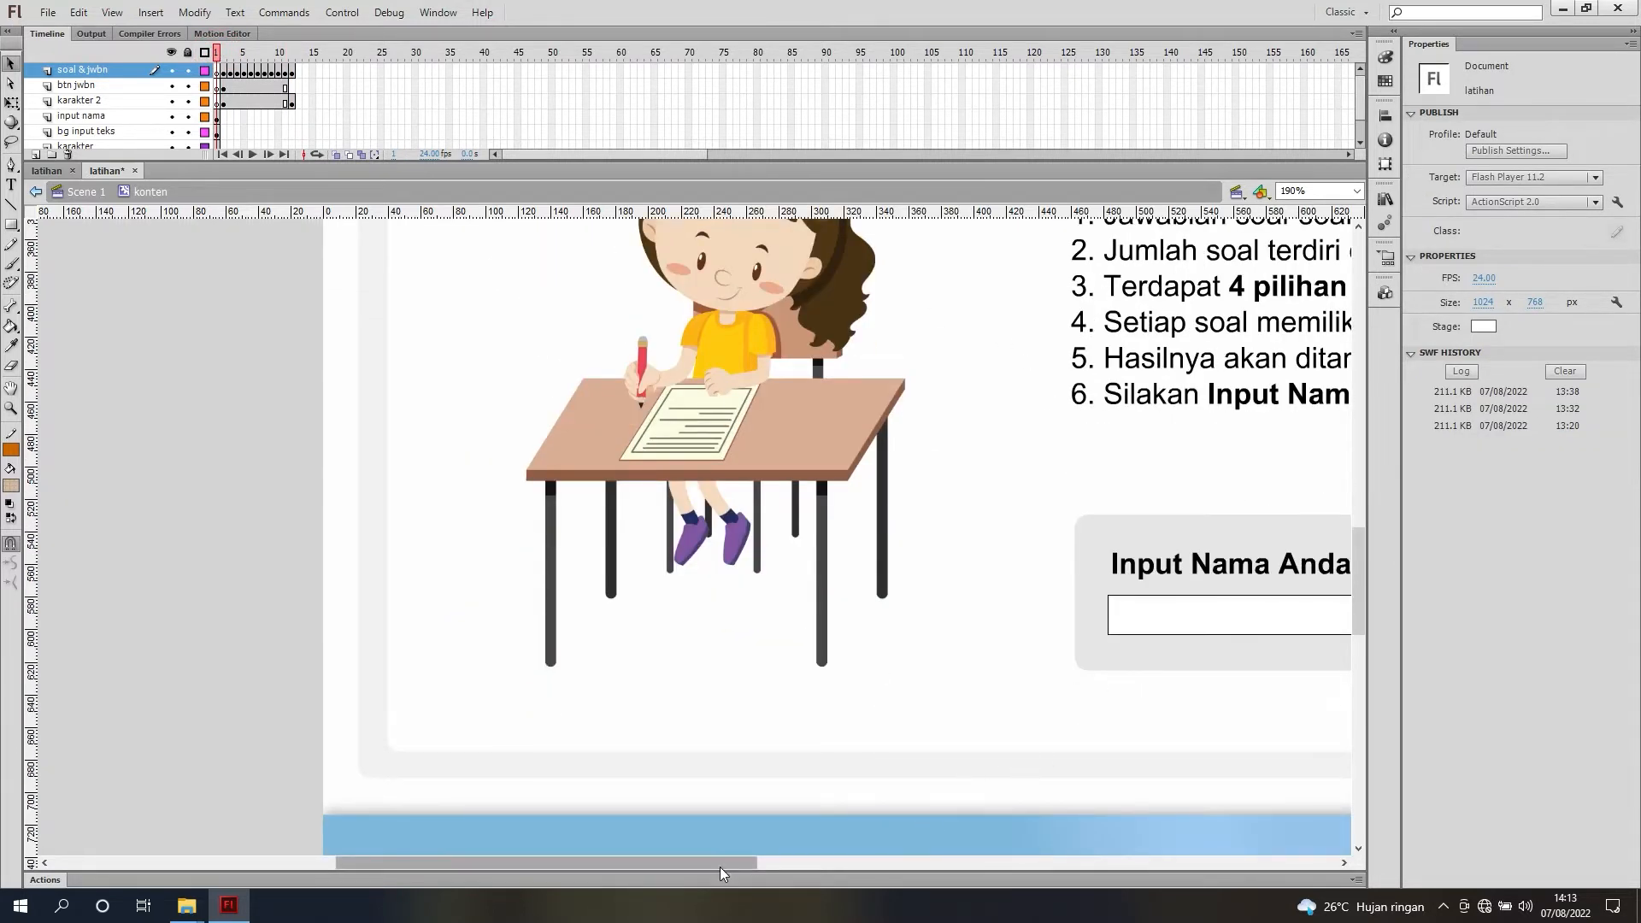
drag(720, 867, 754, 865)
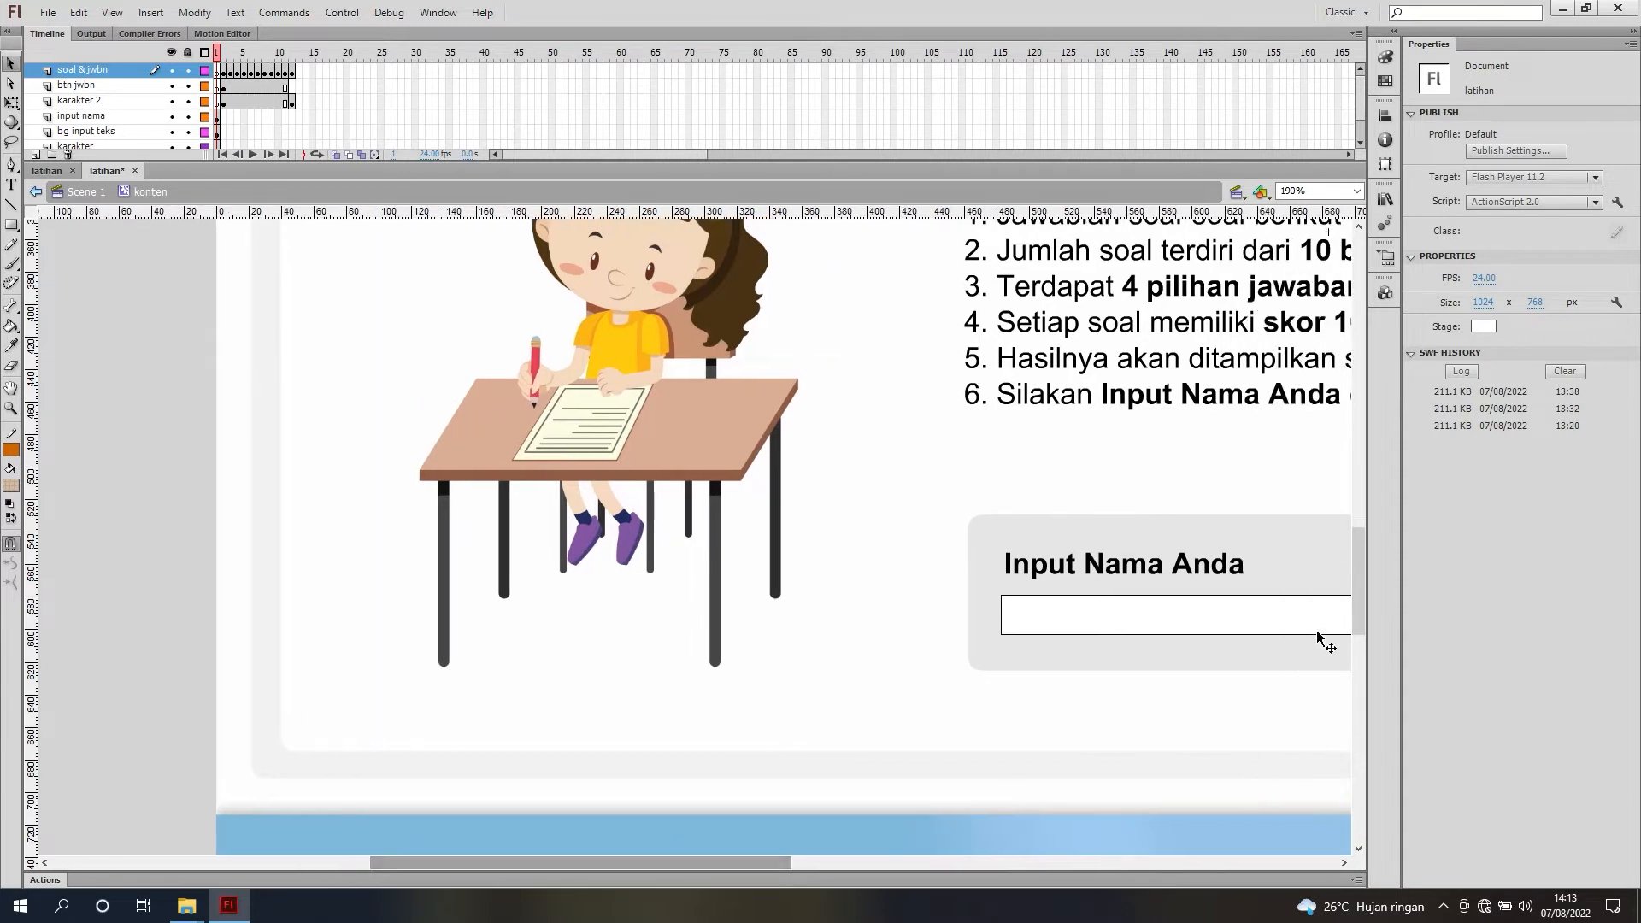
click(1237, 625)
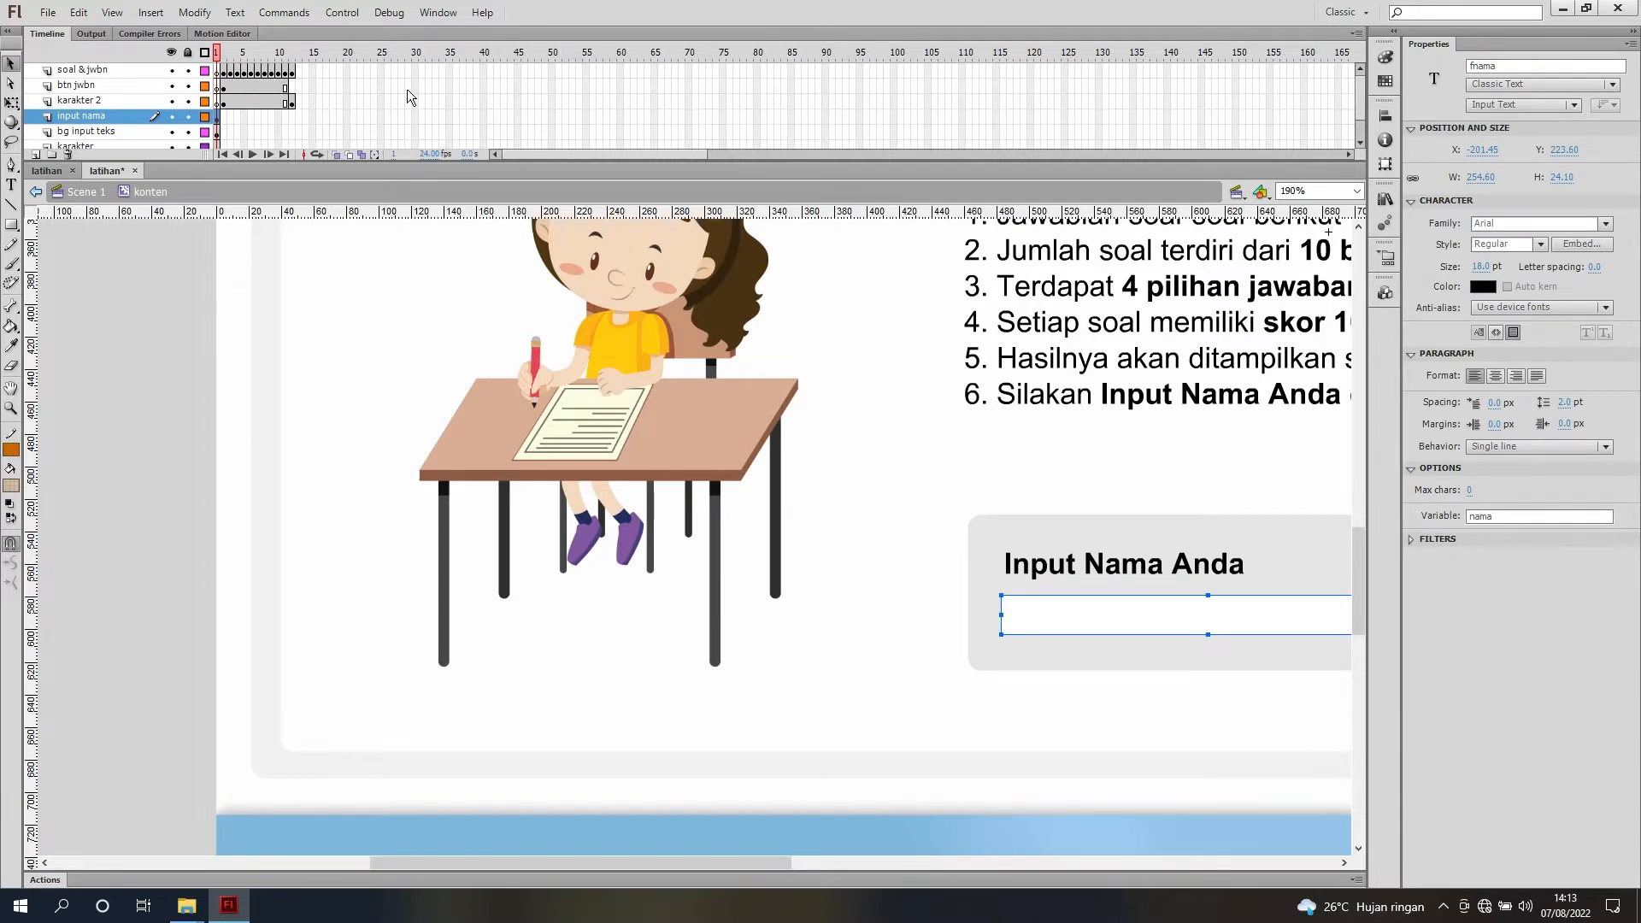
click(293, 53)
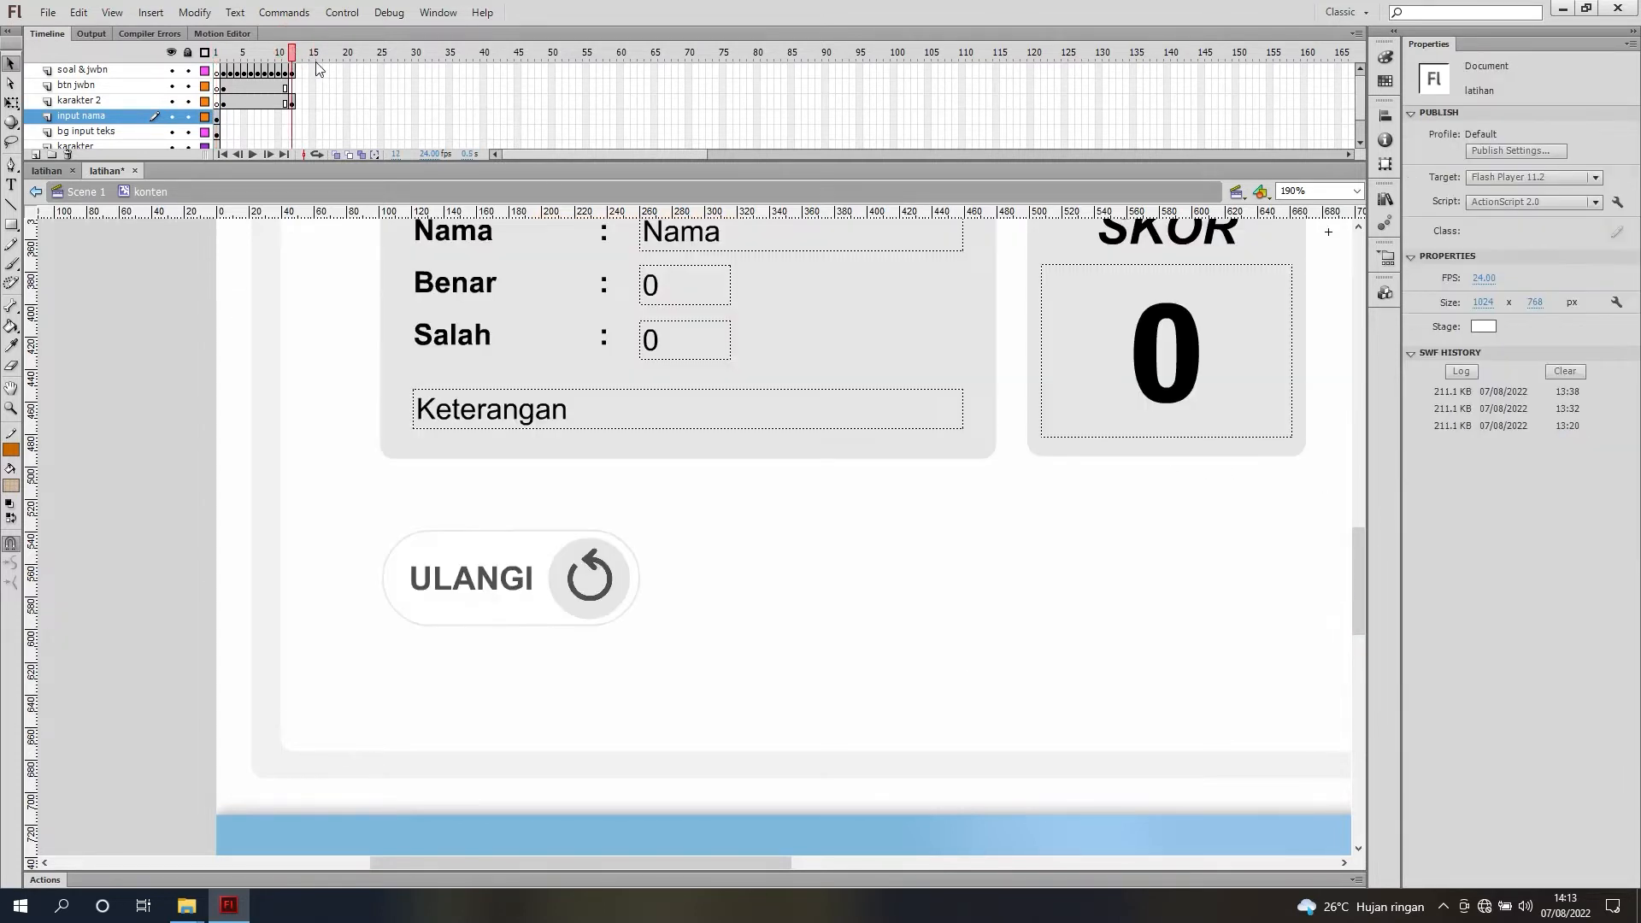
Step: Assign the variable name nama to the dynamic Nama text field on the score page
scroll(752, 337, up, 2)
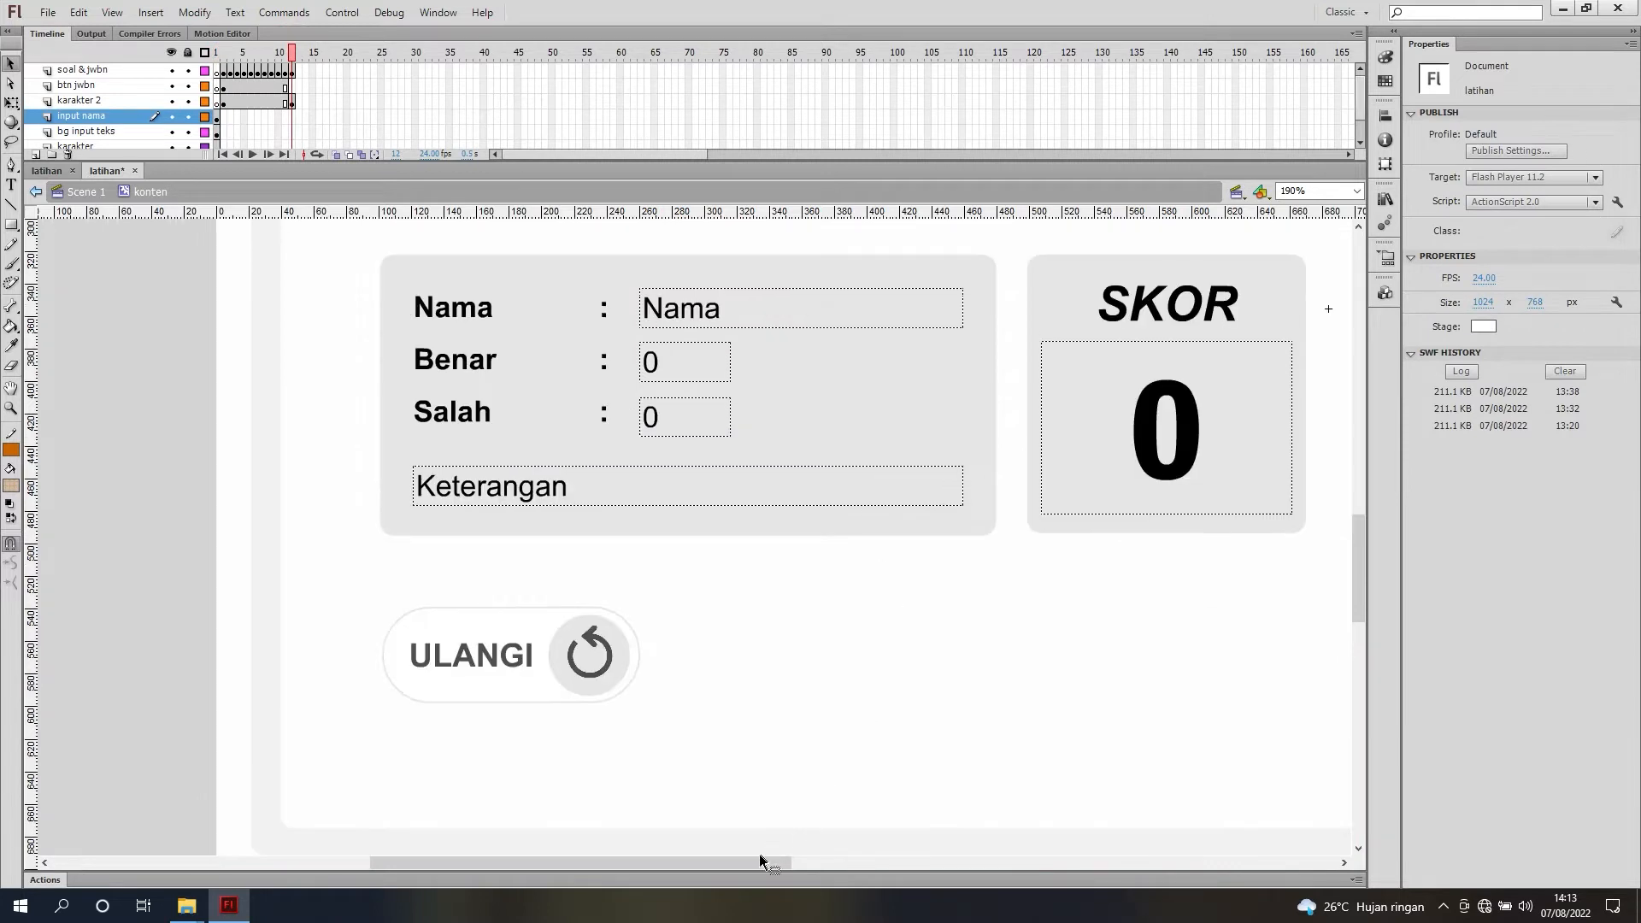
drag(759, 860, 703, 860)
scroll(938, 437, up, 2)
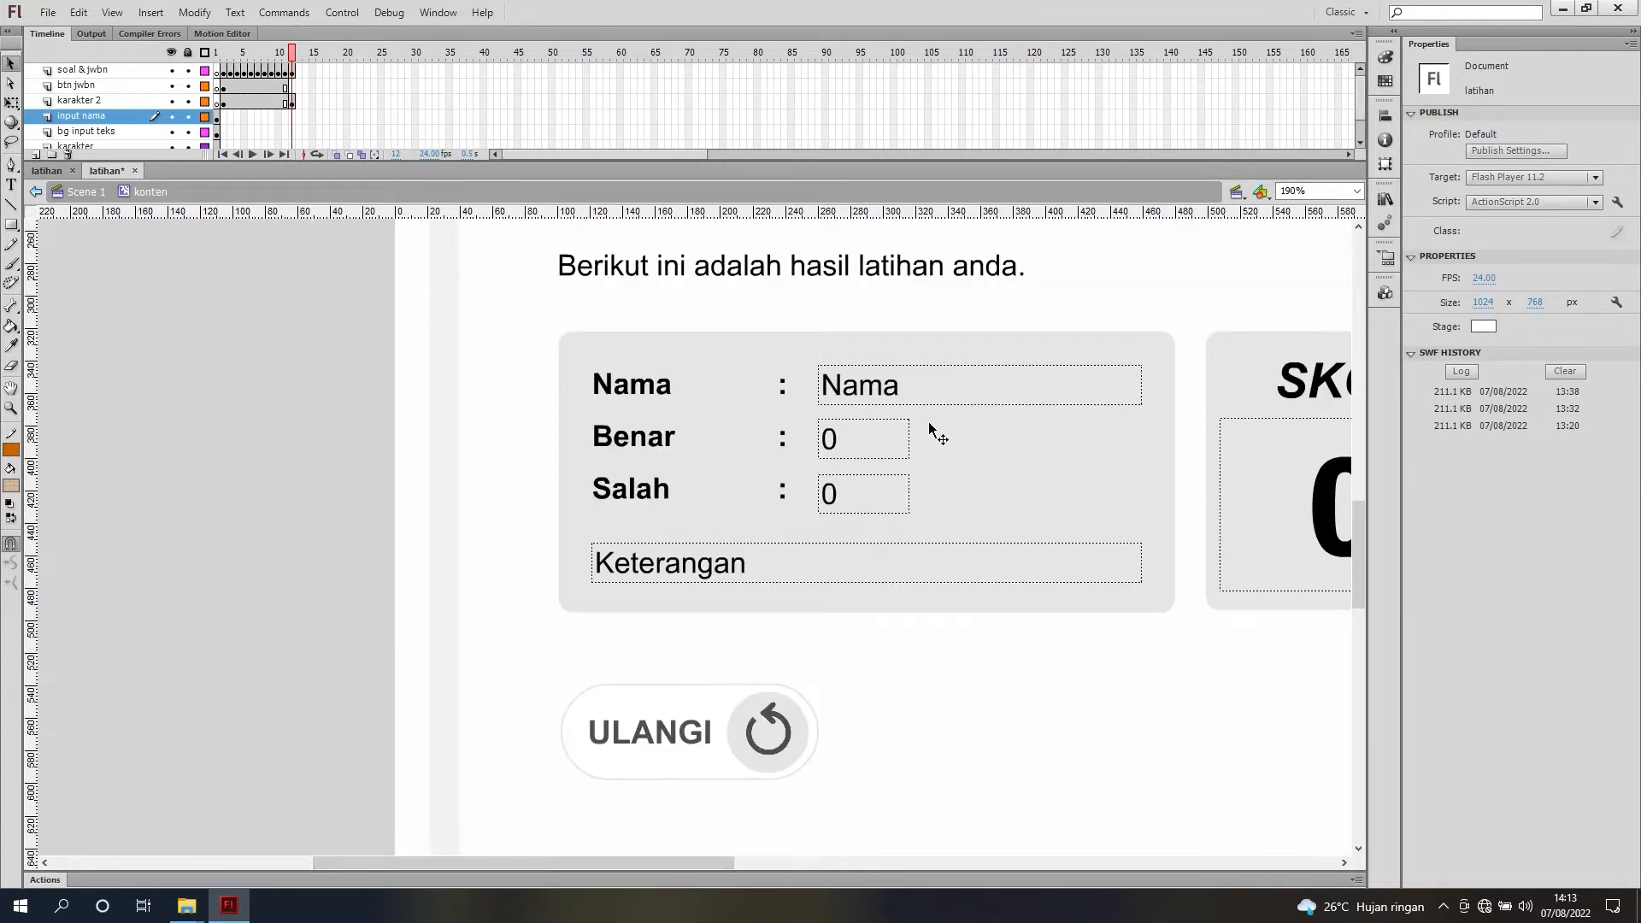
click(888, 397)
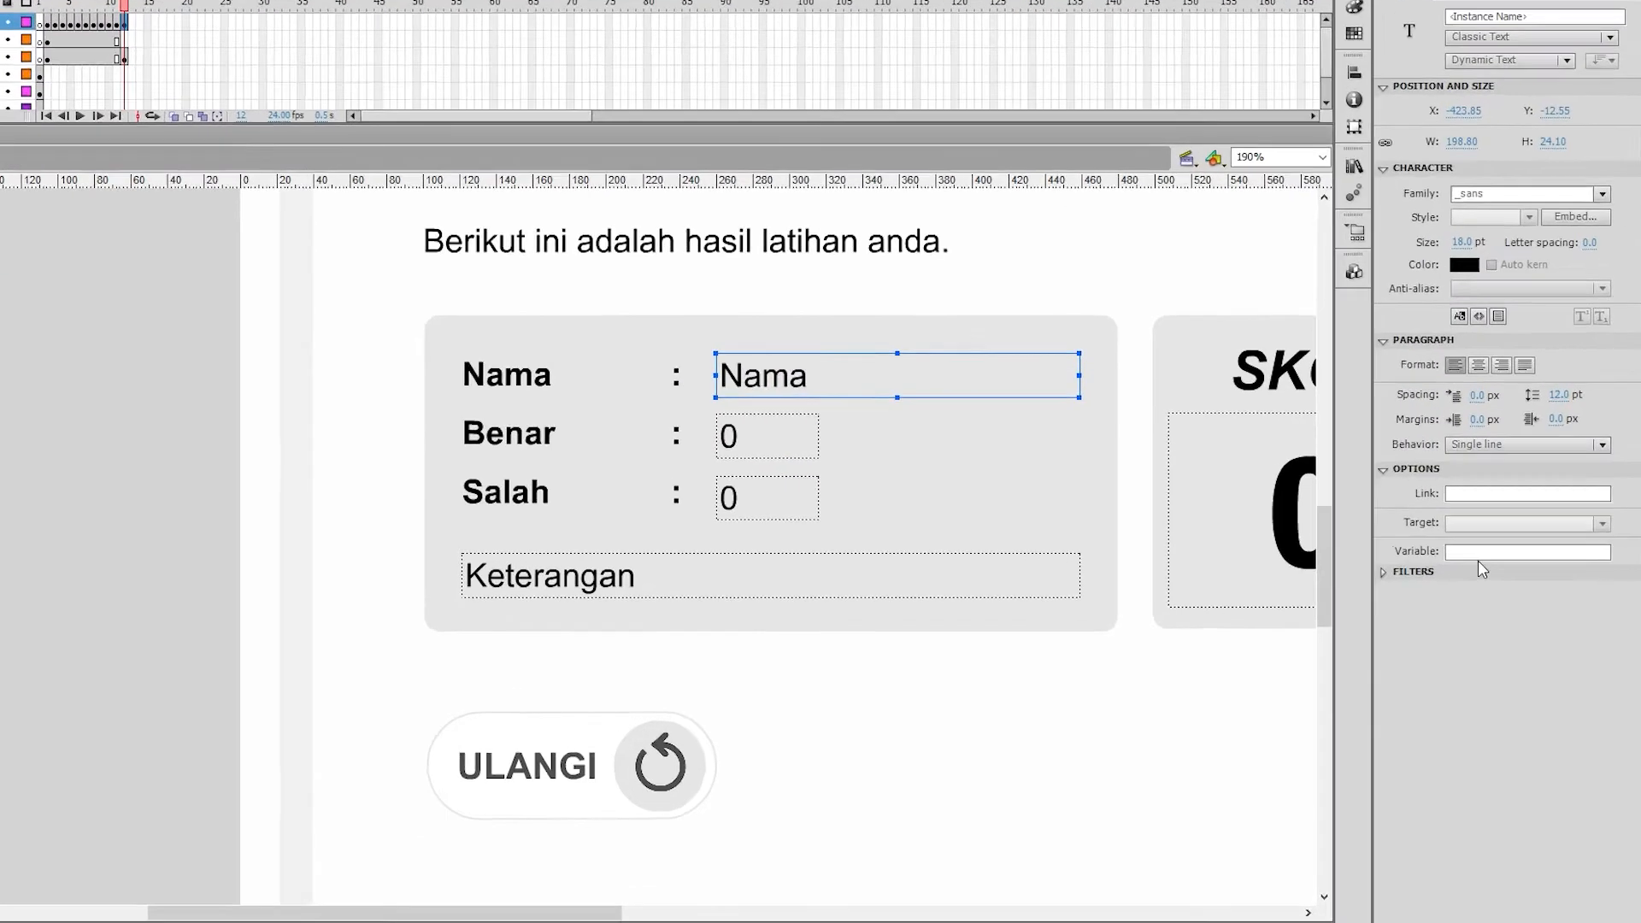
click(1498, 541)
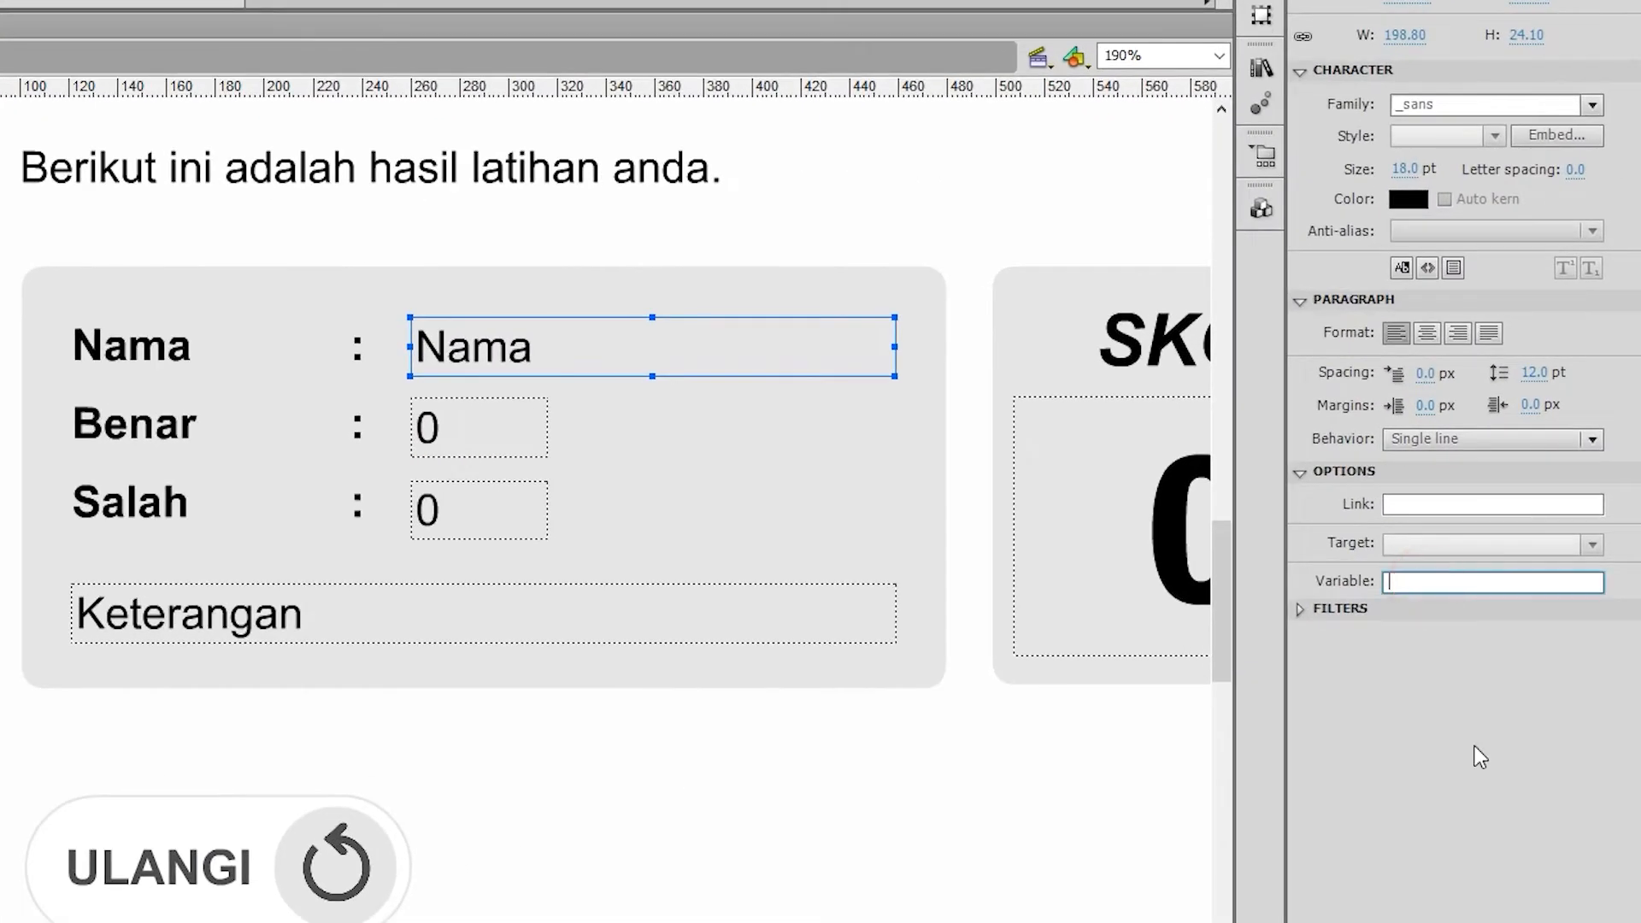
text(nama)
key(Return)
Step: Assign the variable name benar to the text field beside Benar and salah to the one beside Salah
click(466, 446)
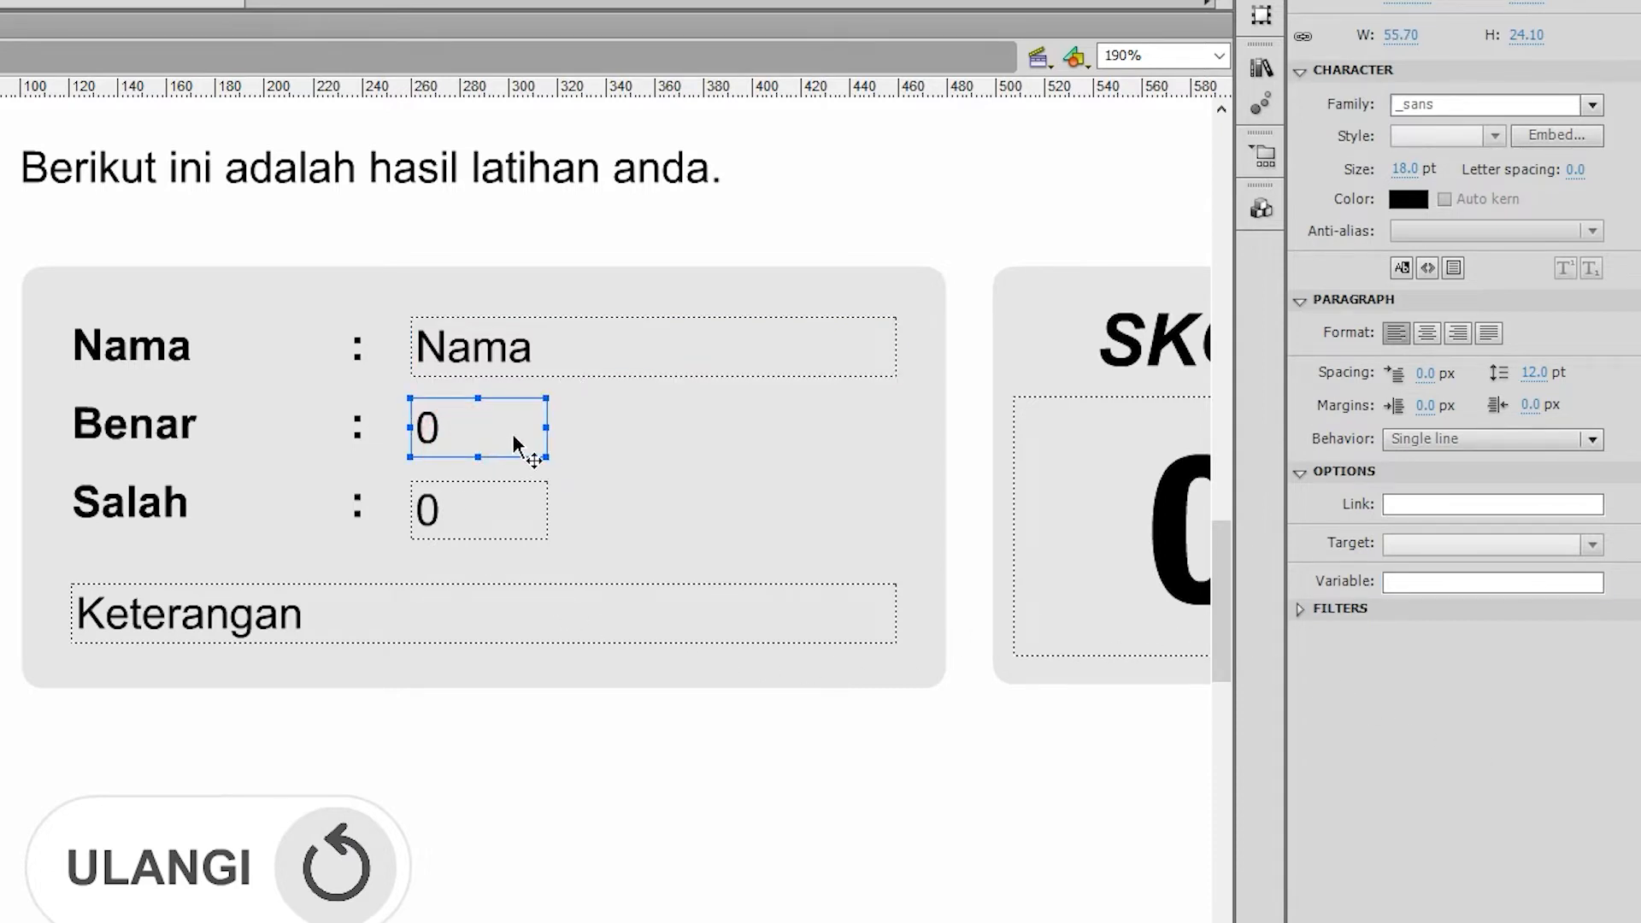
click(1419, 581)
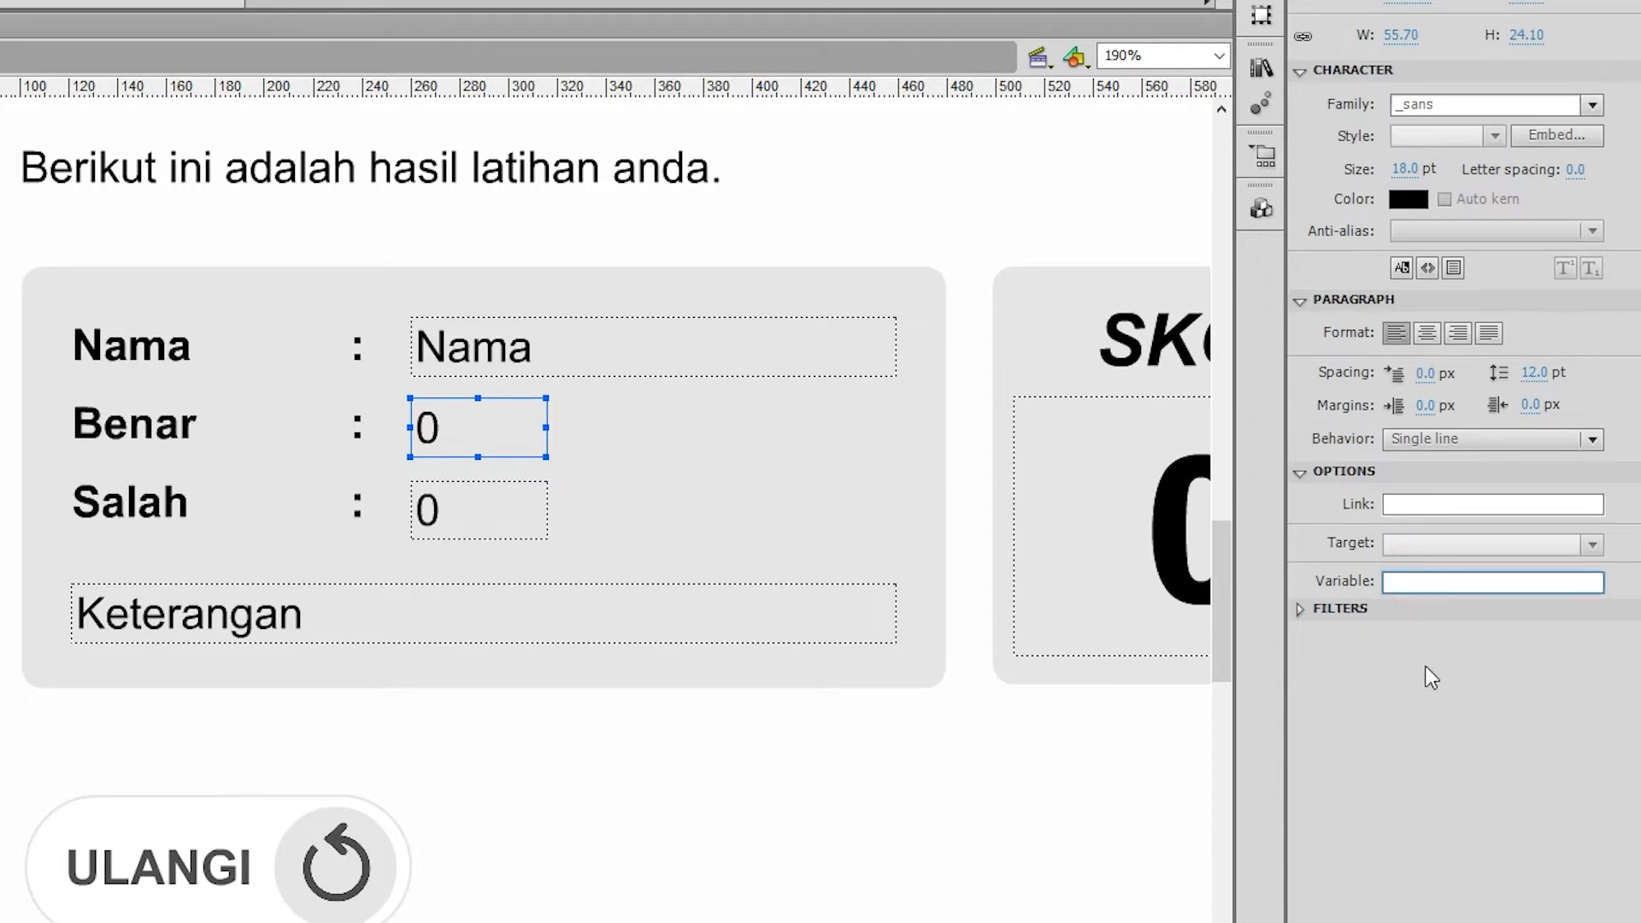
text(benar)
key(Return)
click(516, 526)
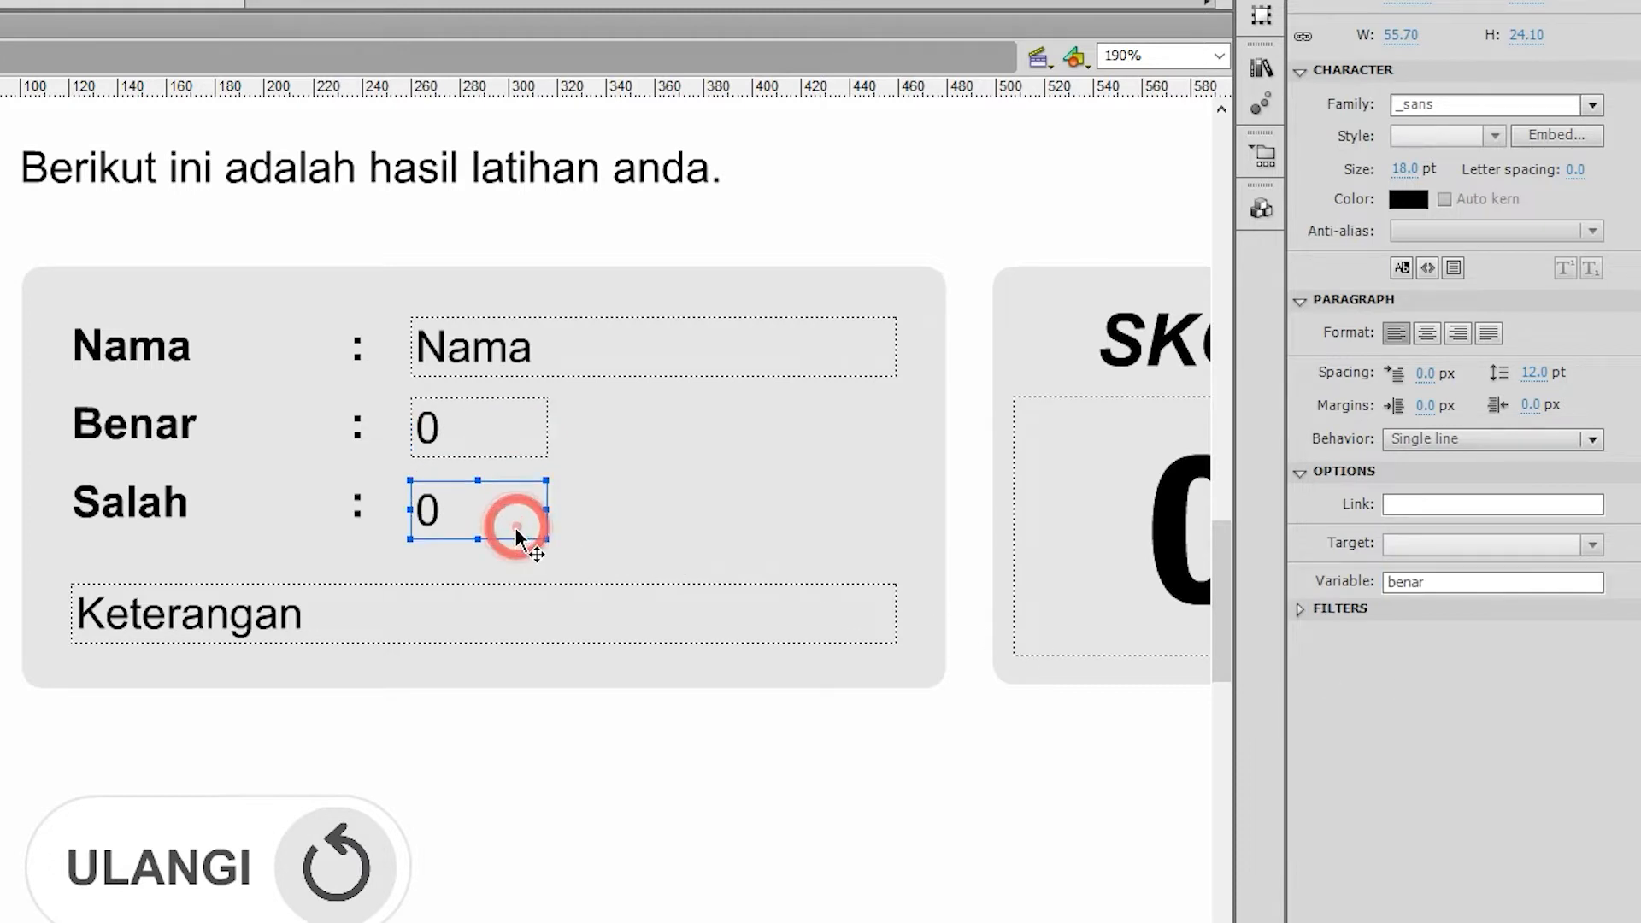
click(1413, 585)
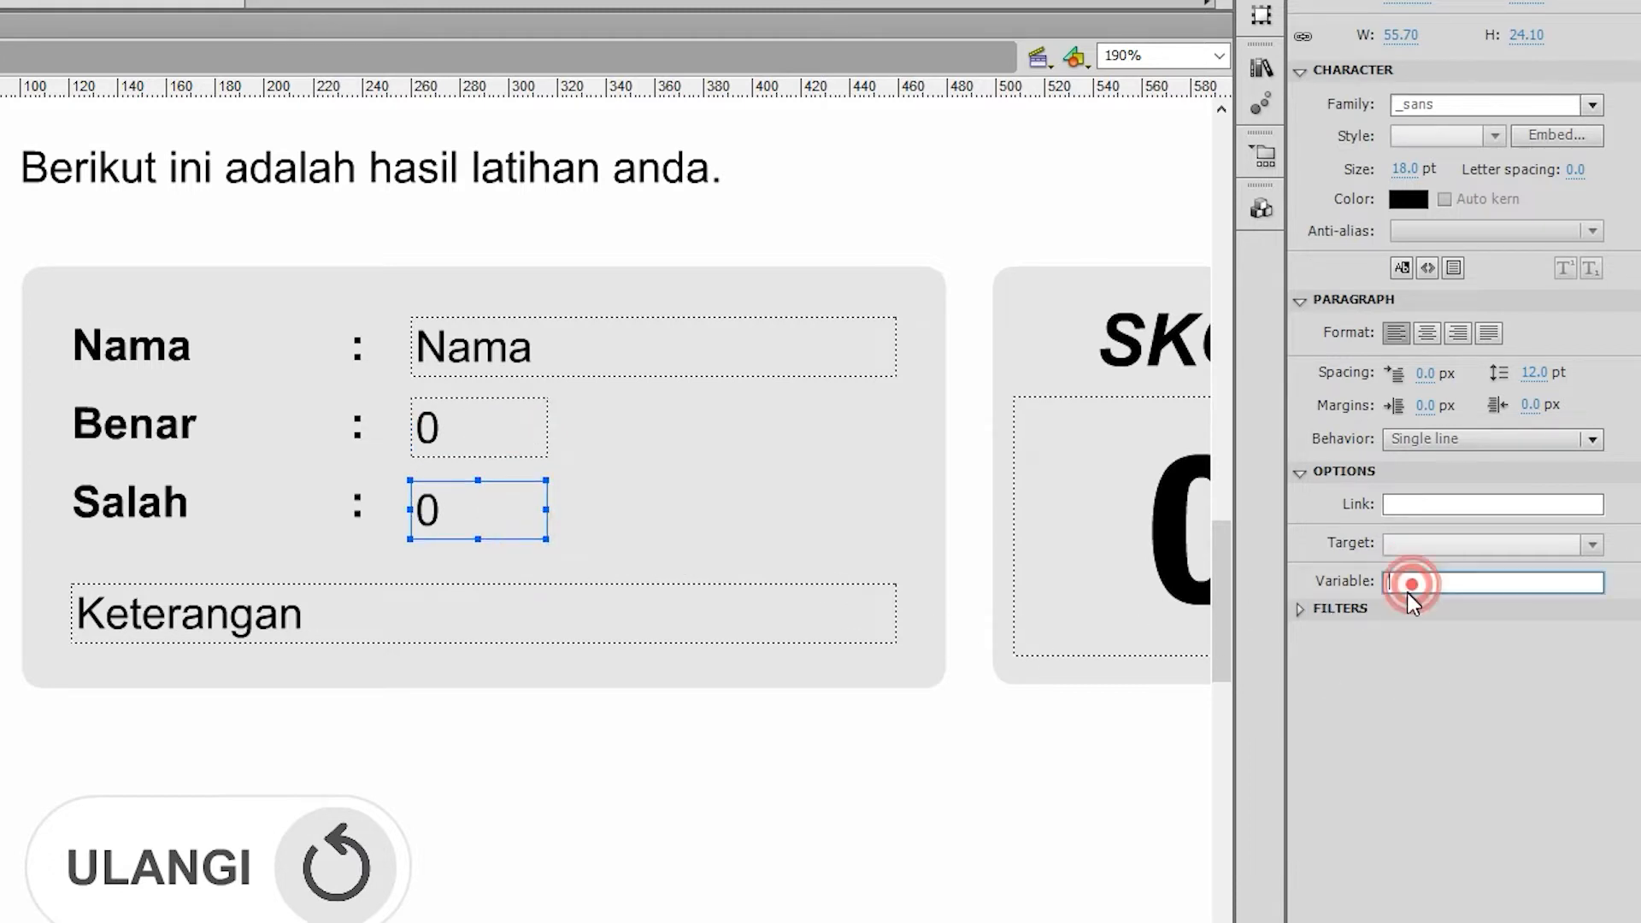
text(salah)
key(Return)
Step: Assign the variable name keterangan to the Keterangan text field
click(560, 617)
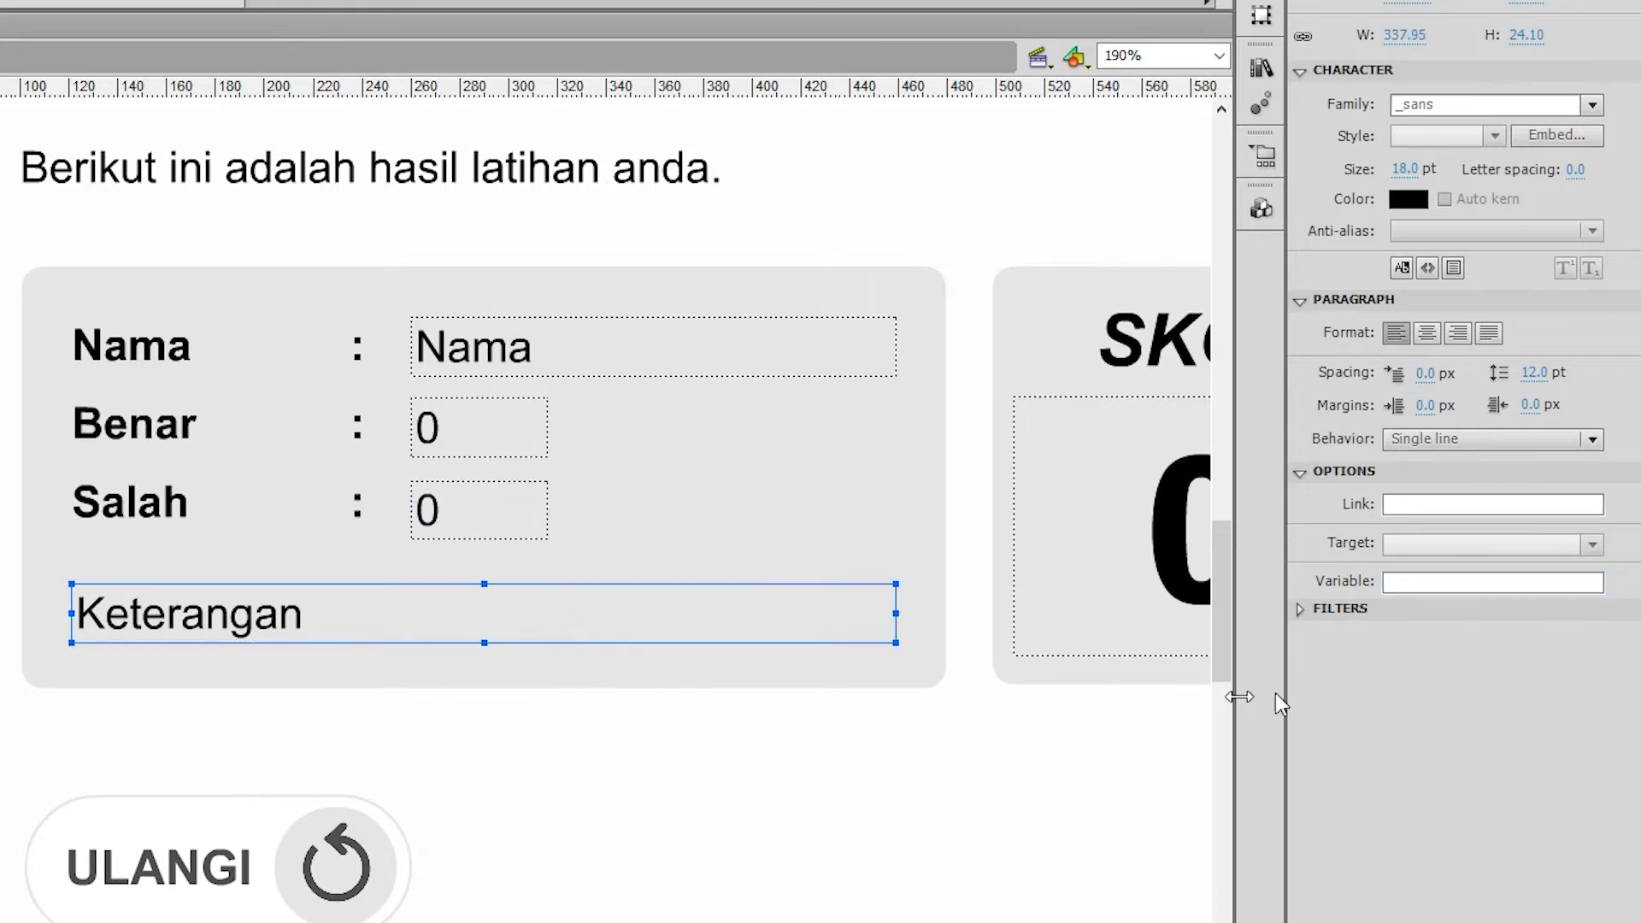
click(1414, 584)
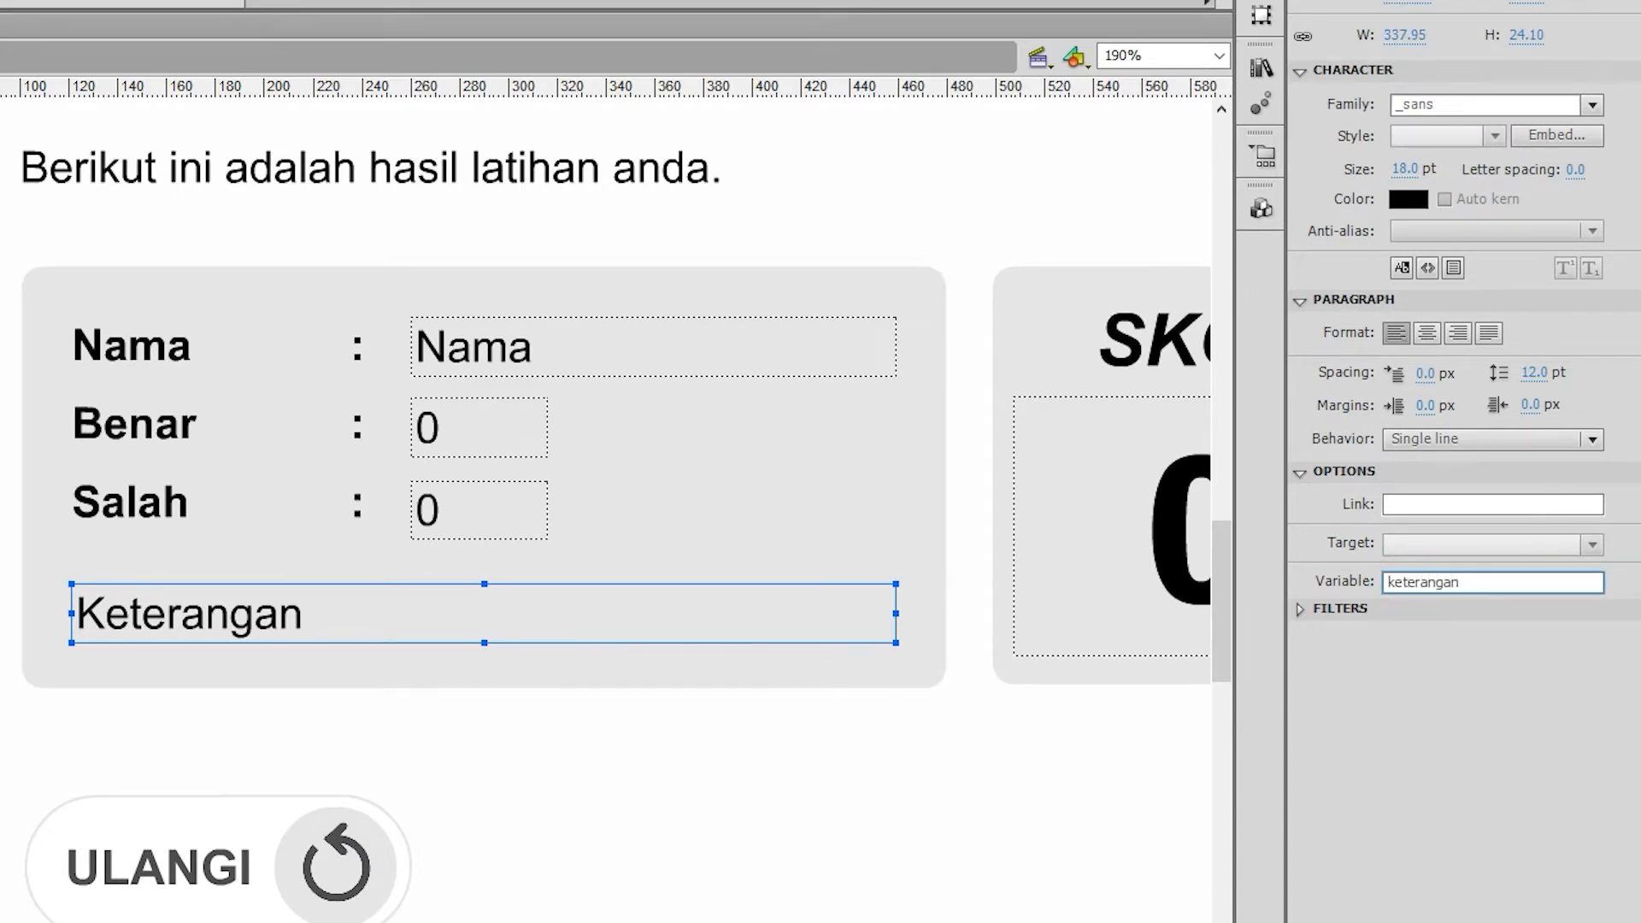
key(Return)
Step: Assign the variable name skor to the large text field under SKOR, and deselect it
scroll(1182, 347, right, 5)
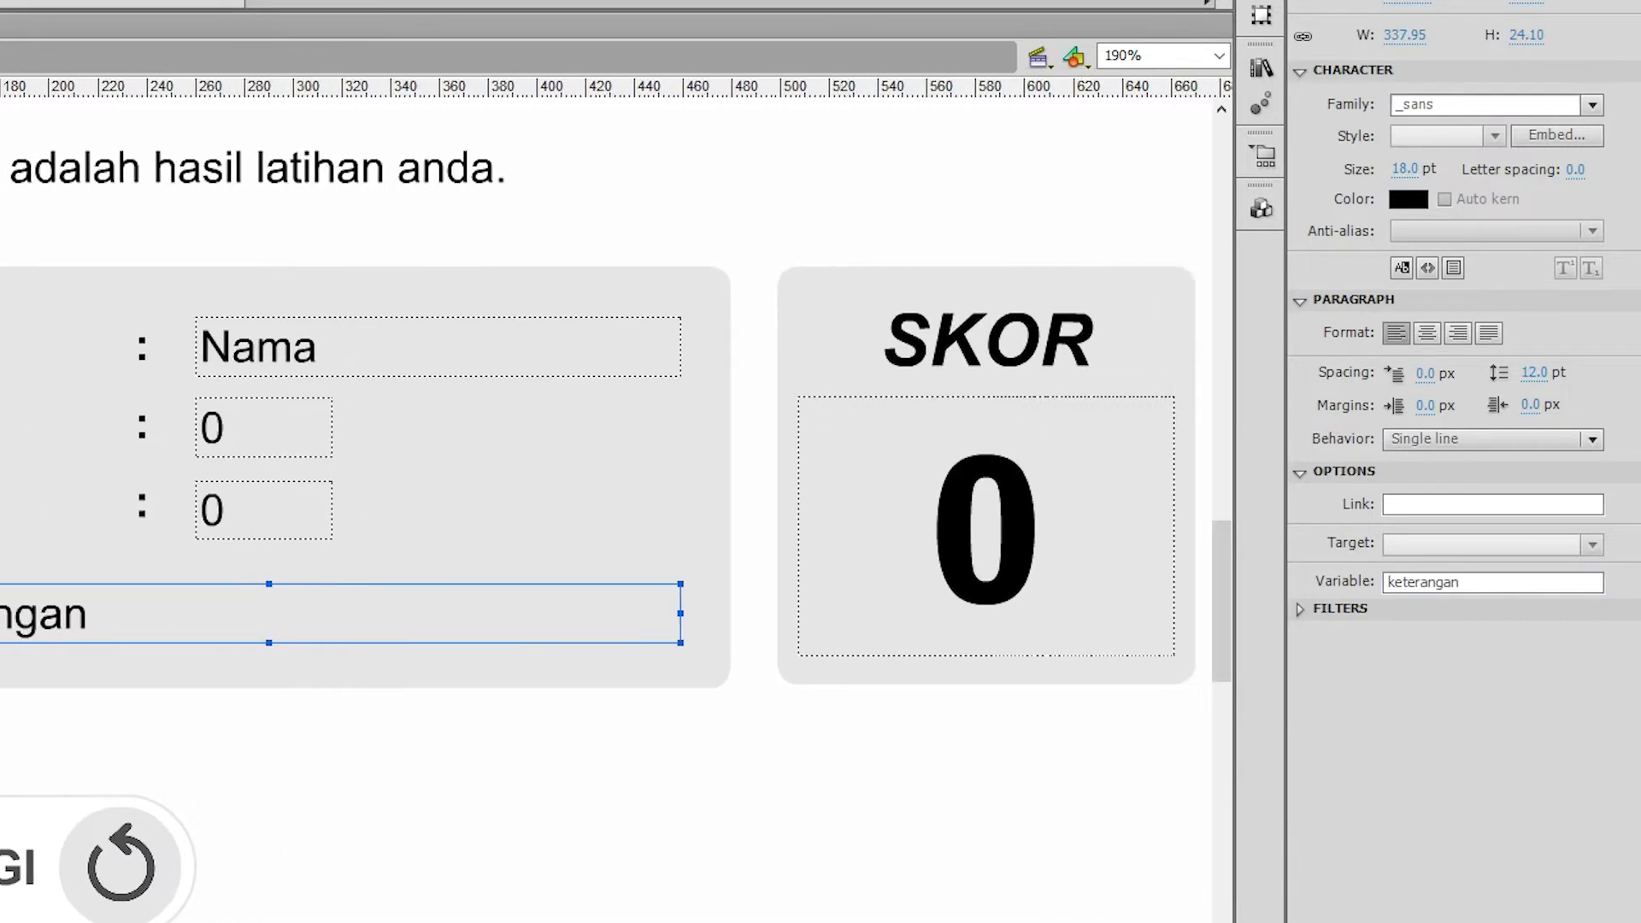
scroll(606, 510, right, 1)
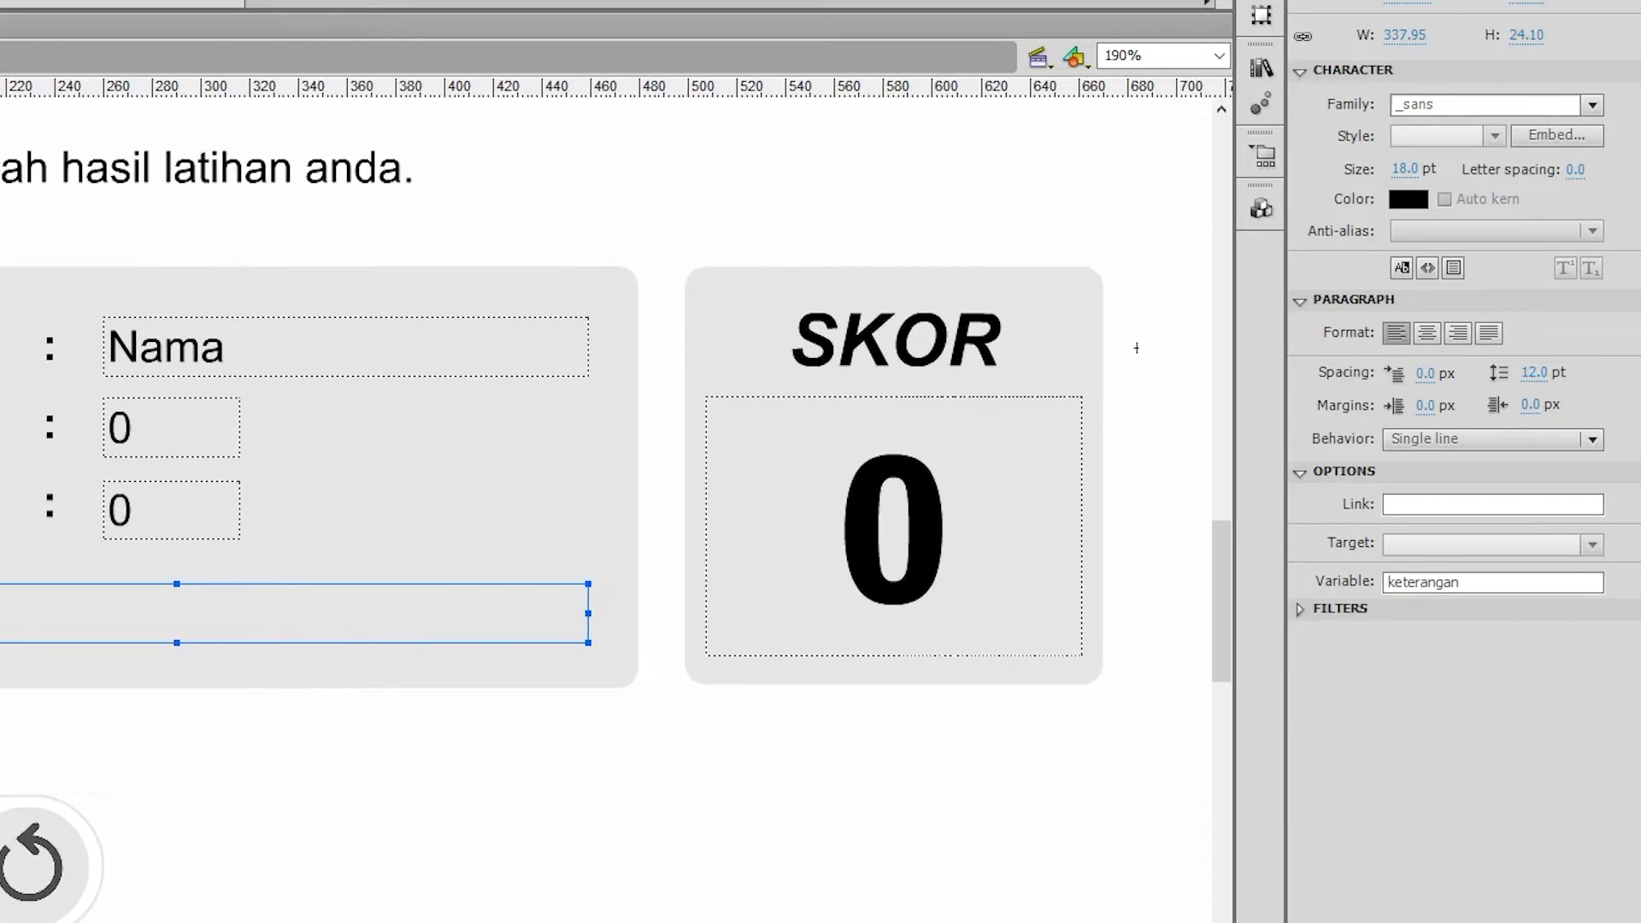
click(915, 544)
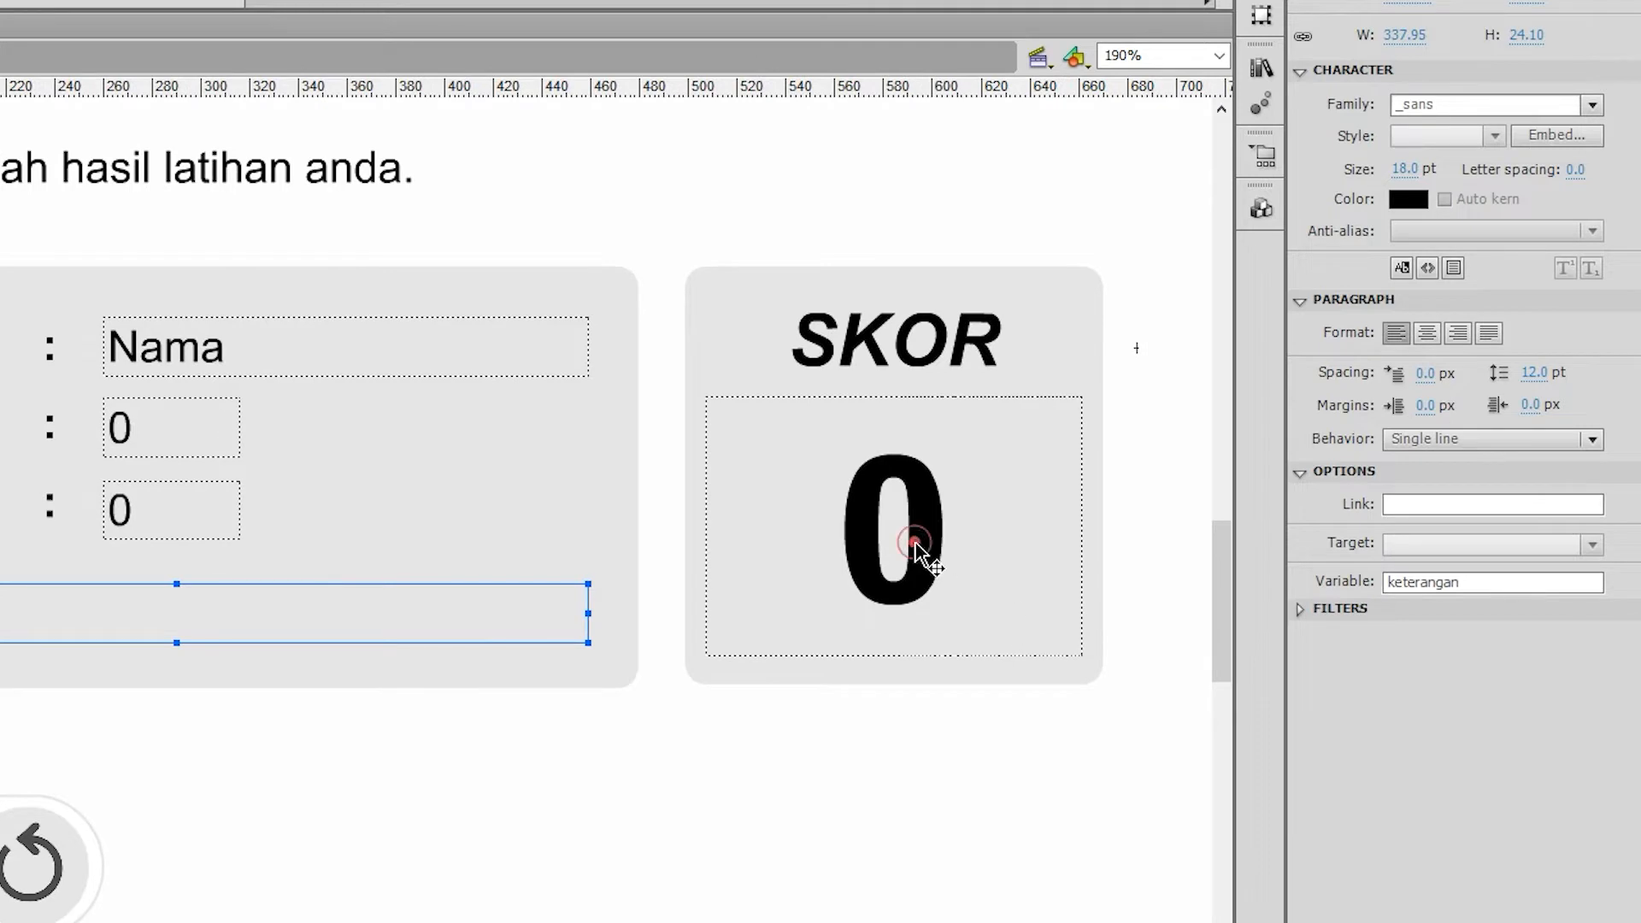
click(1422, 583)
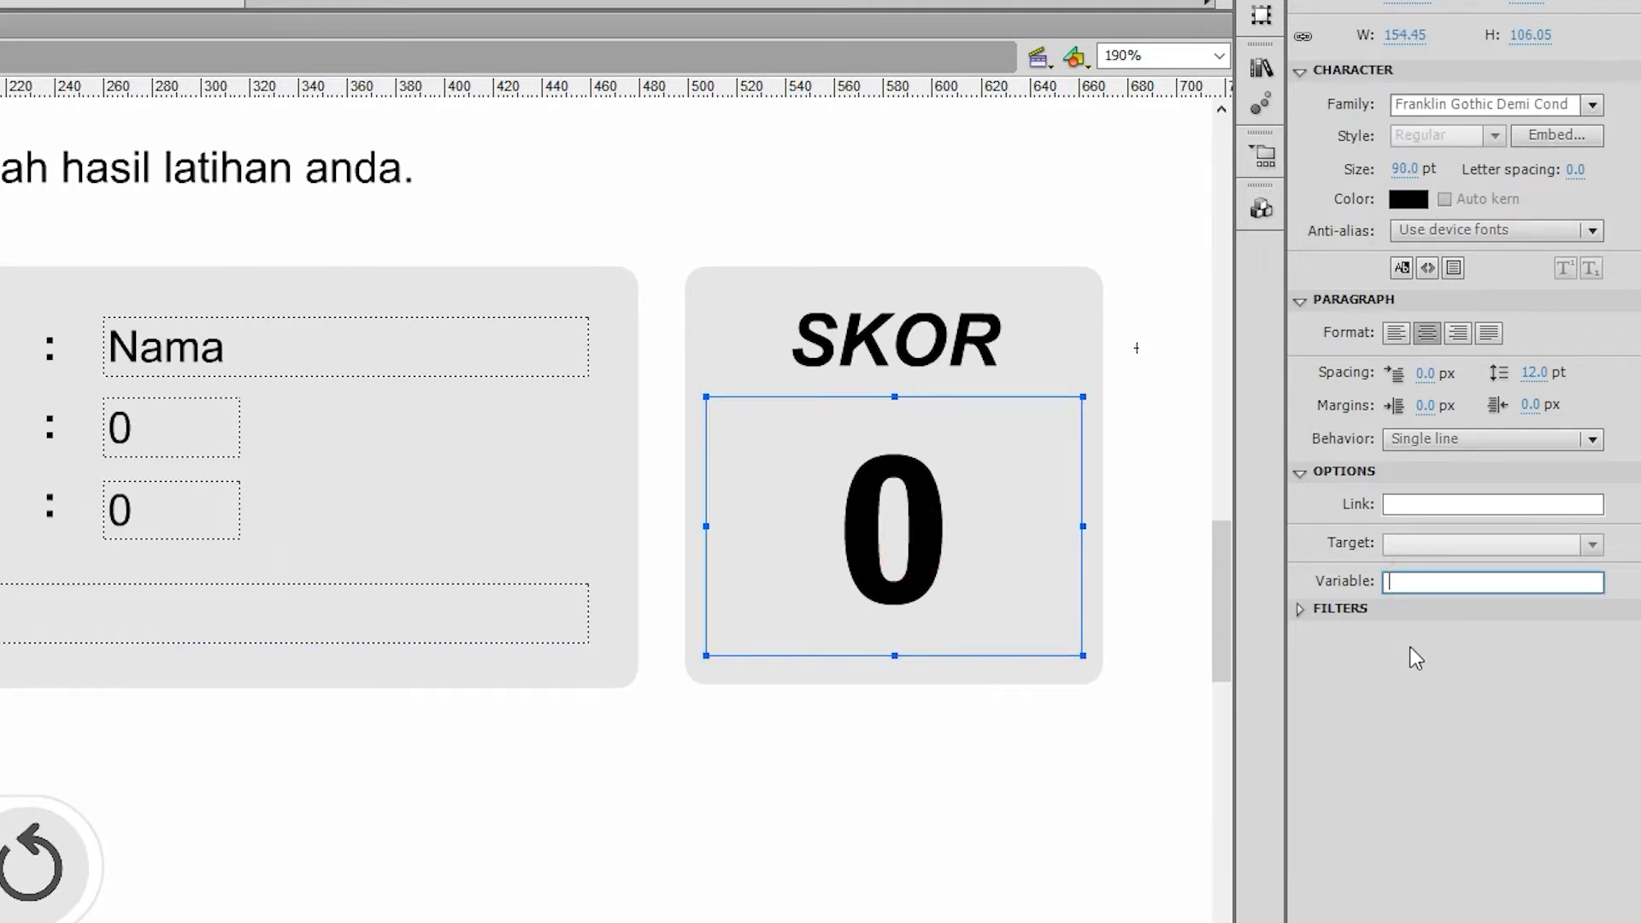
text(skor)
key(Return)
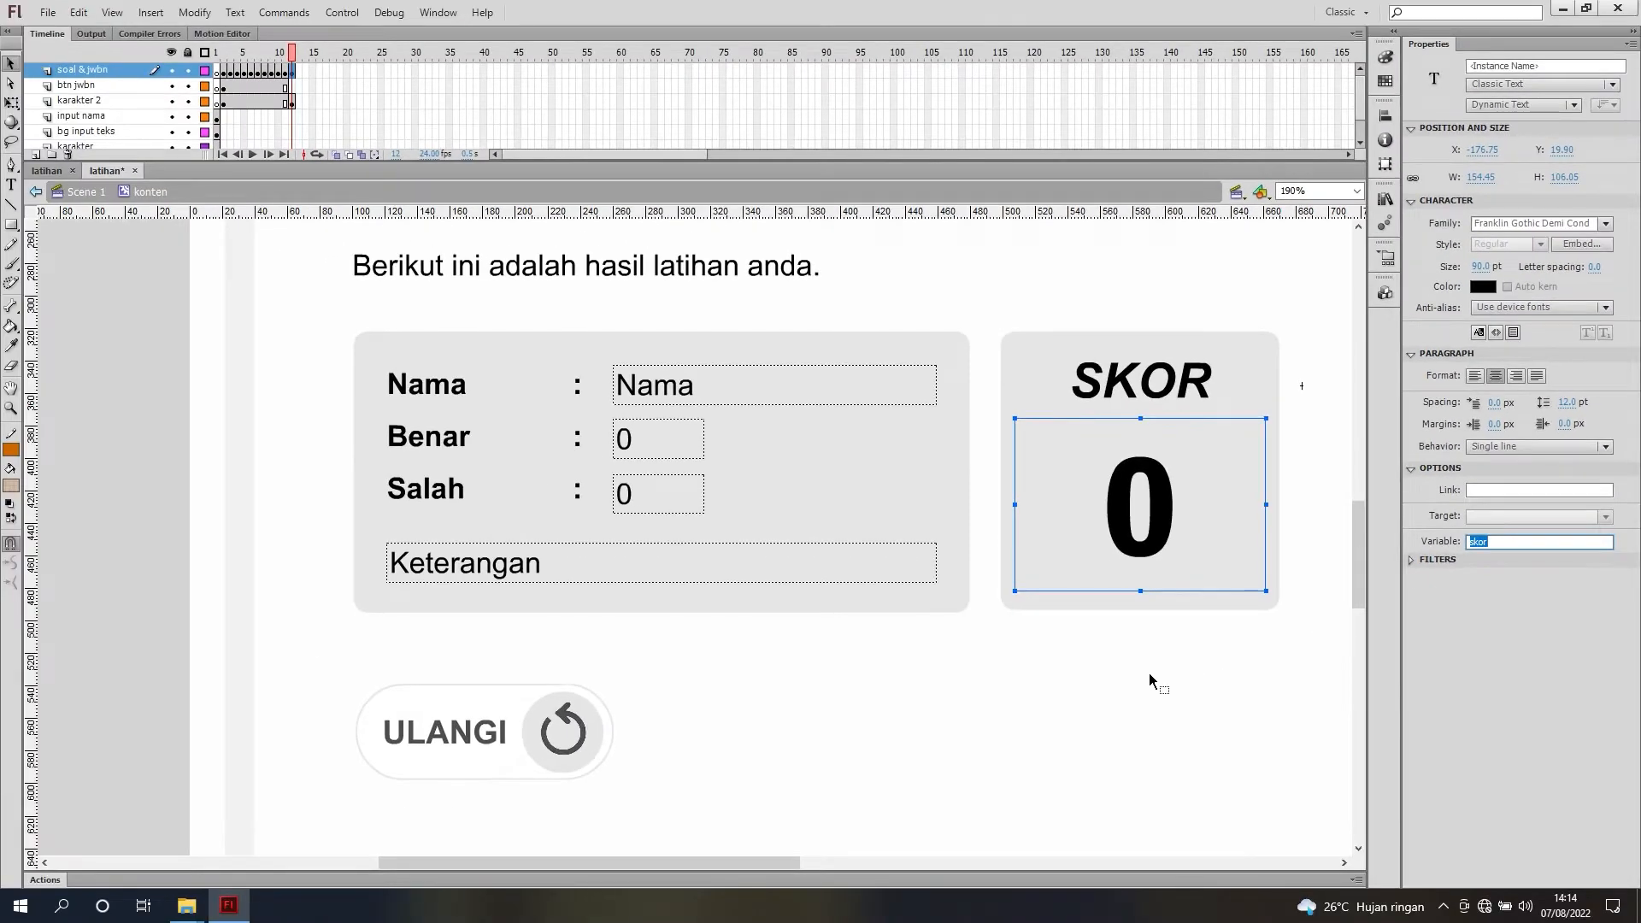
click(1147, 678)
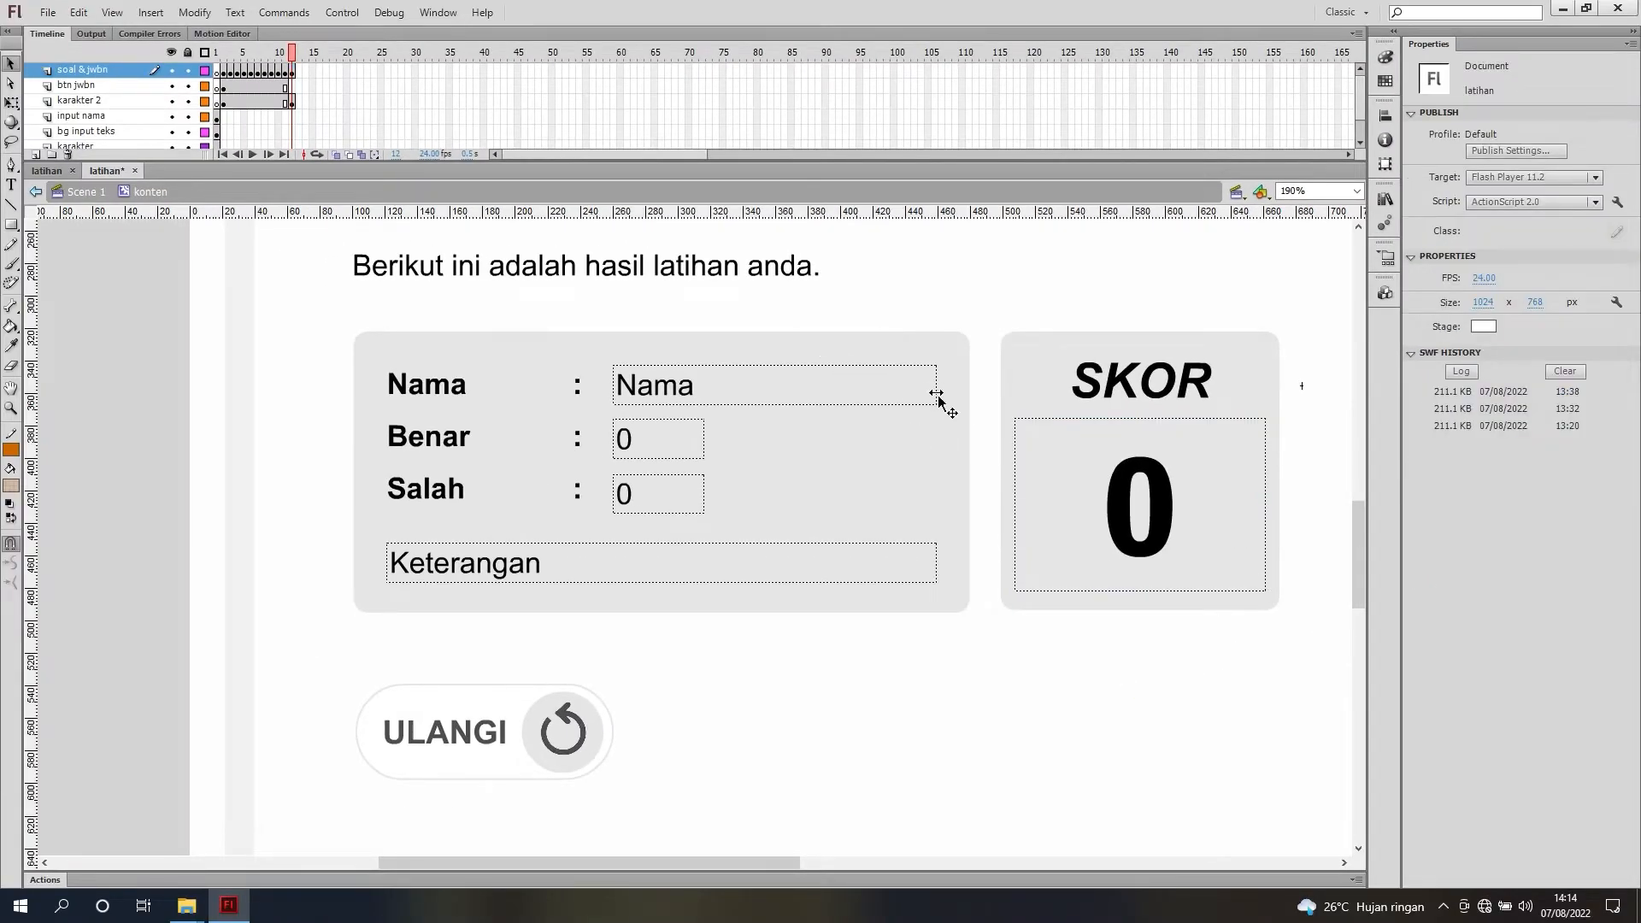
Step: Check the variable names of the Nama, Benar, Salah, Keterangan and SKOR text fields one by one
click(748, 383)
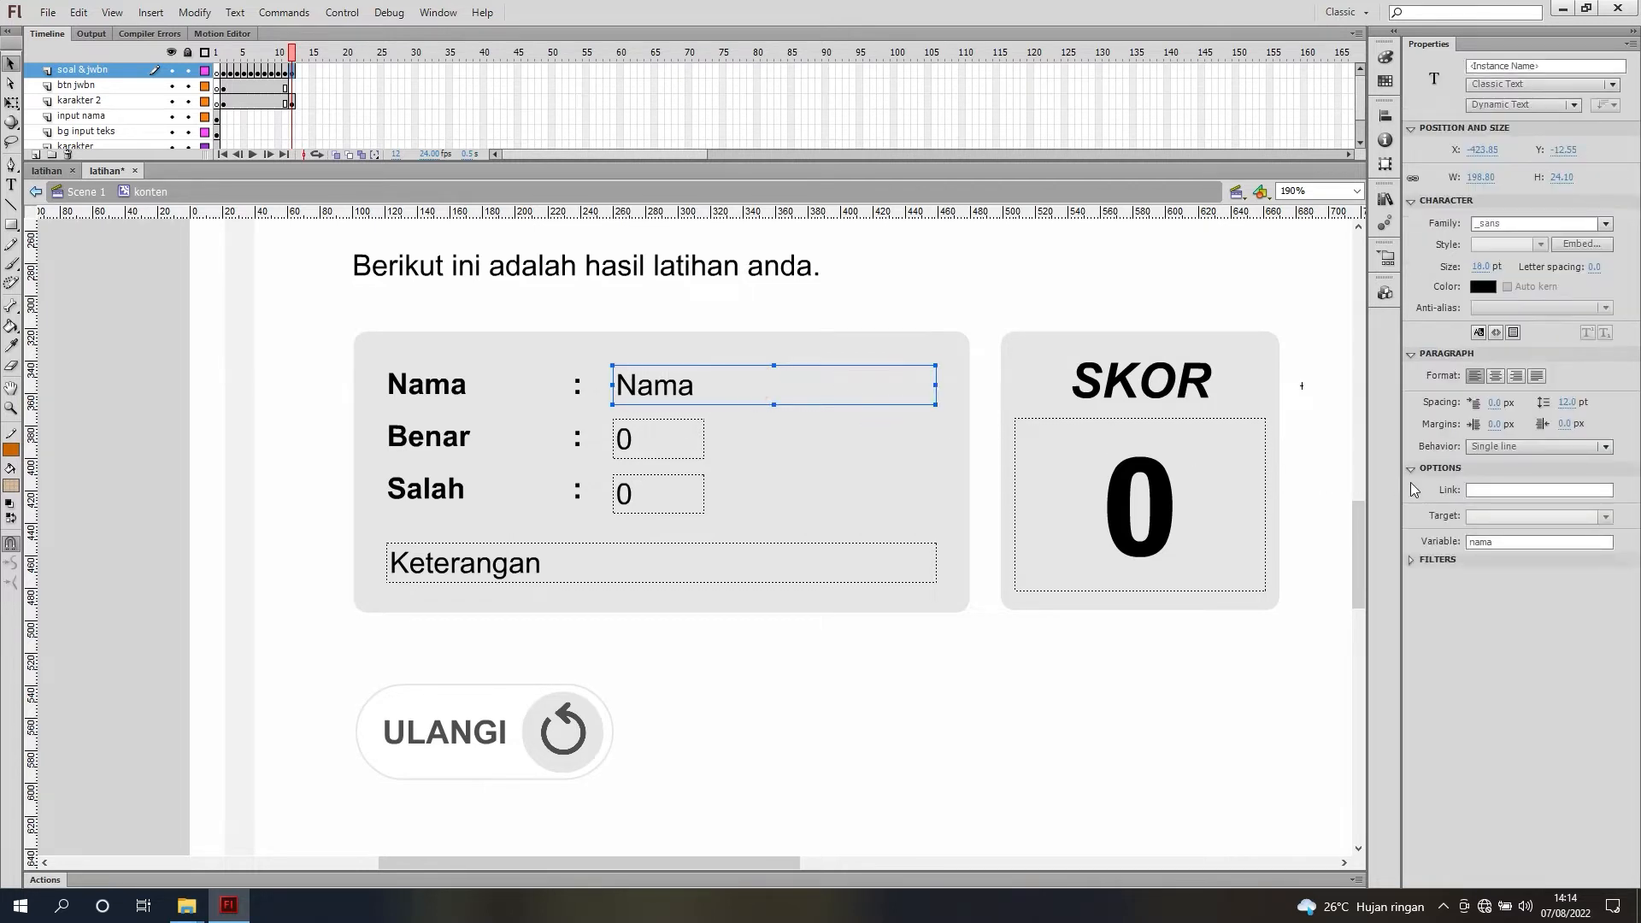
click(675, 446)
click(655, 504)
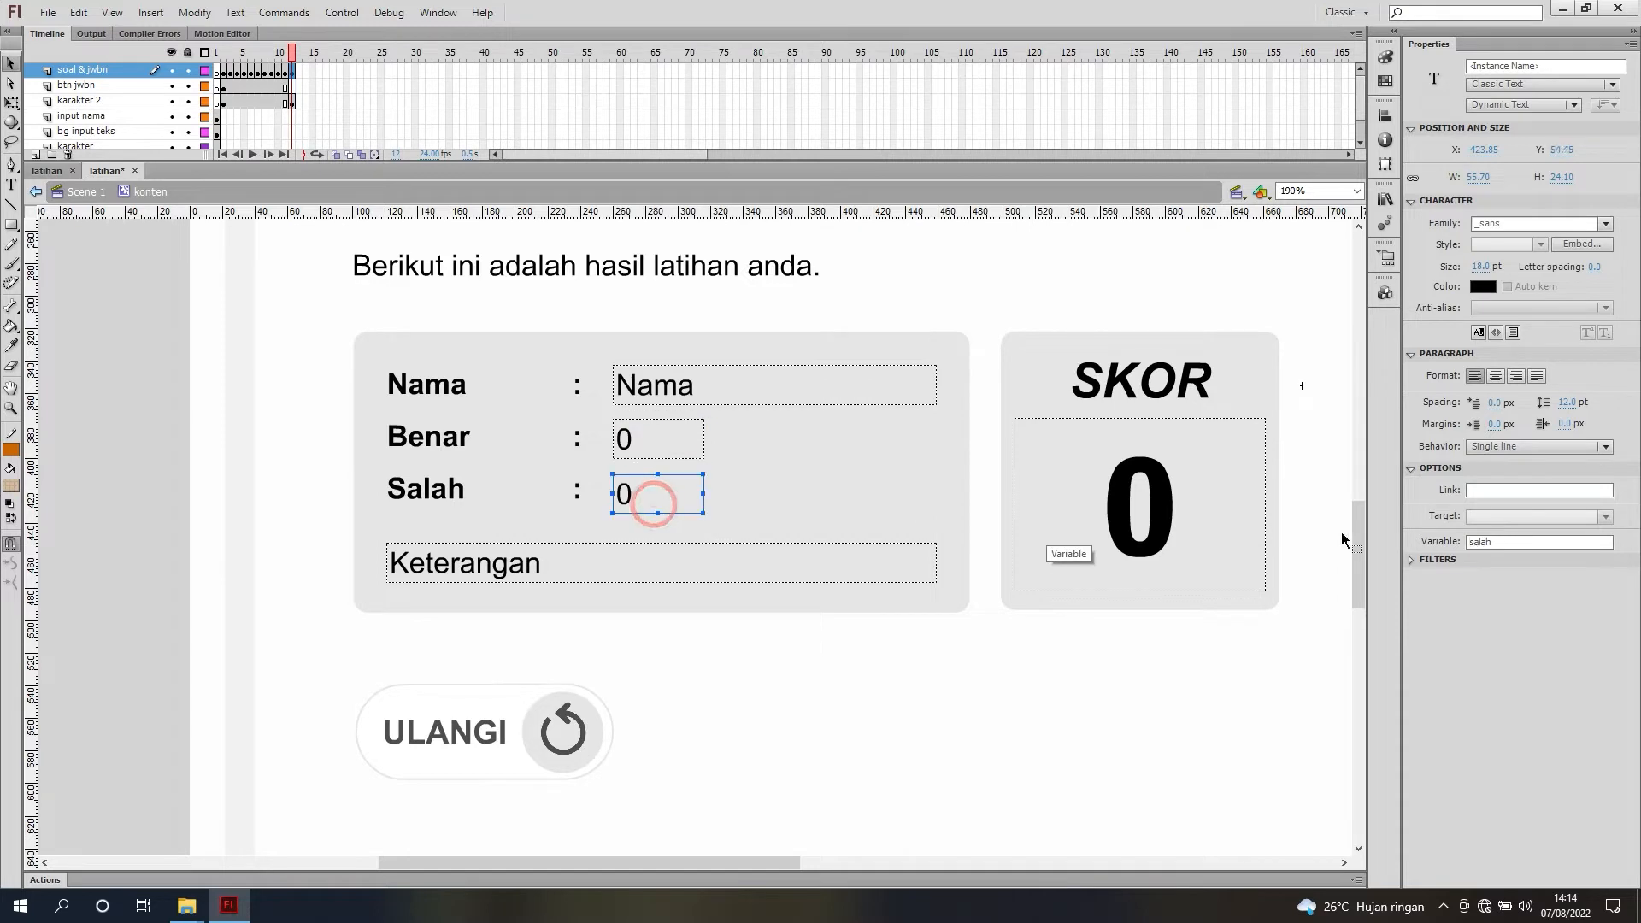
click(784, 573)
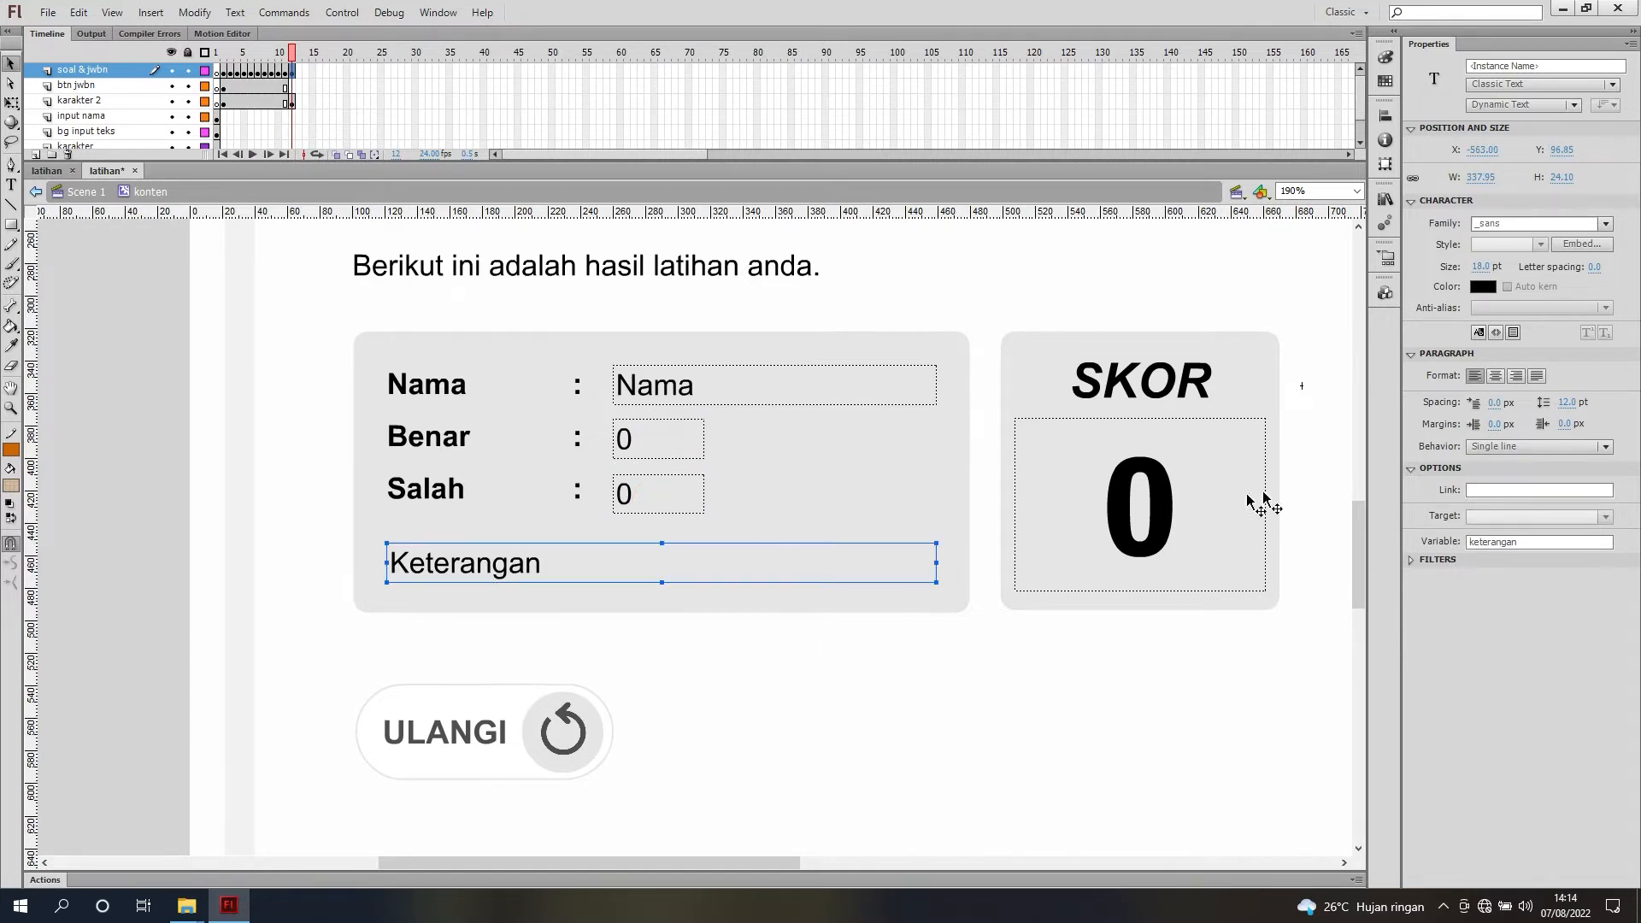
click(1155, 519)
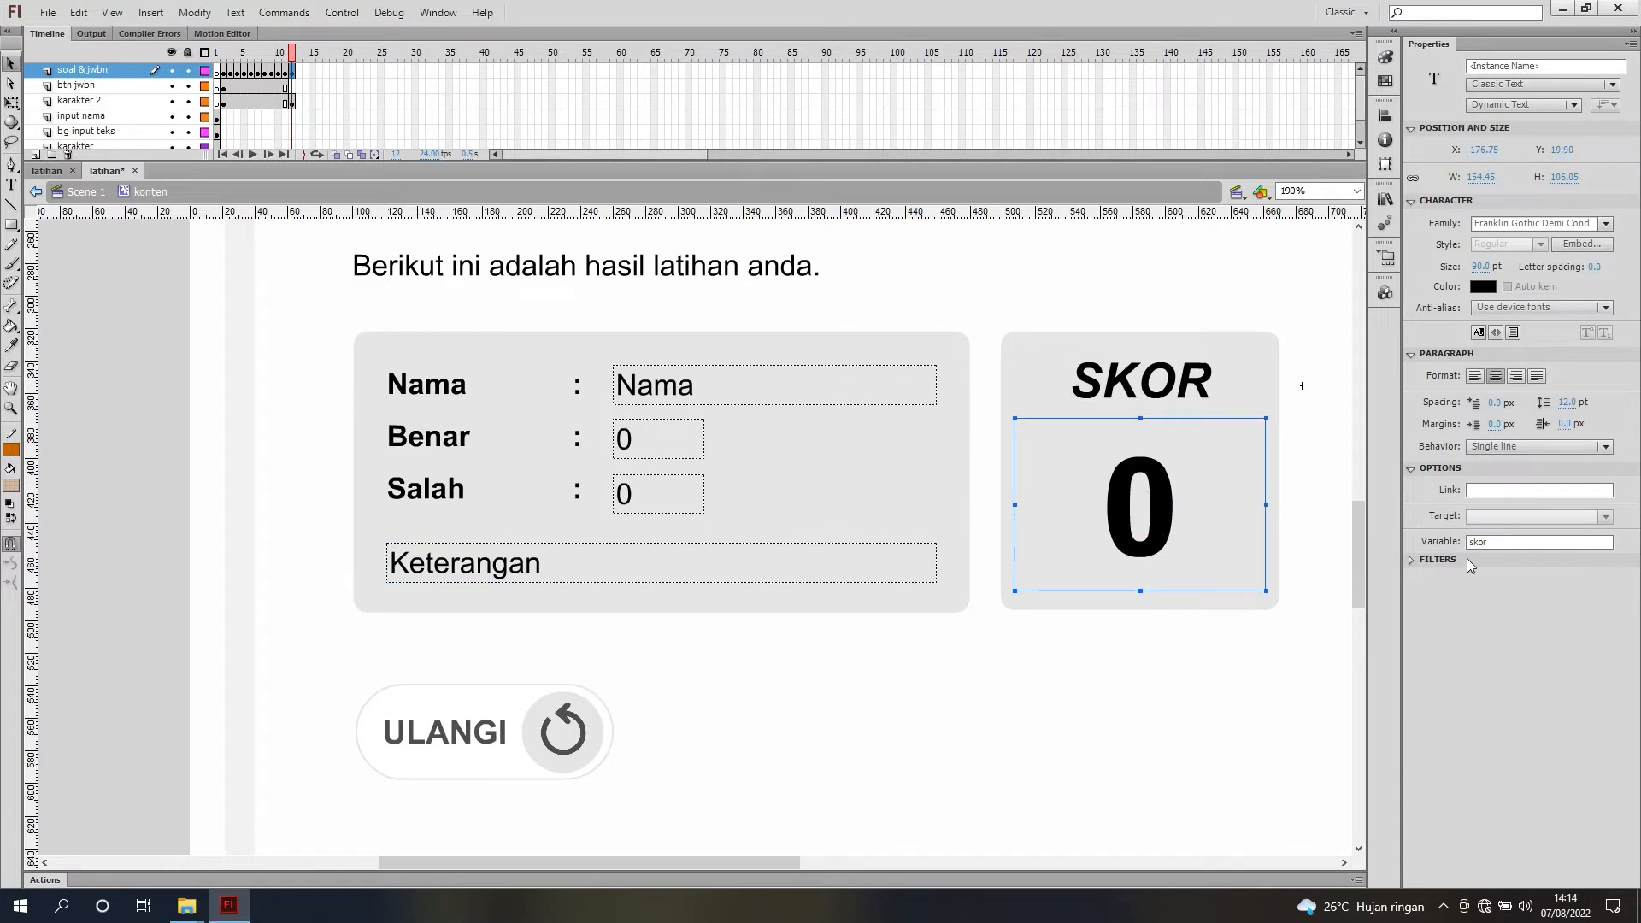
click(1241, 653)
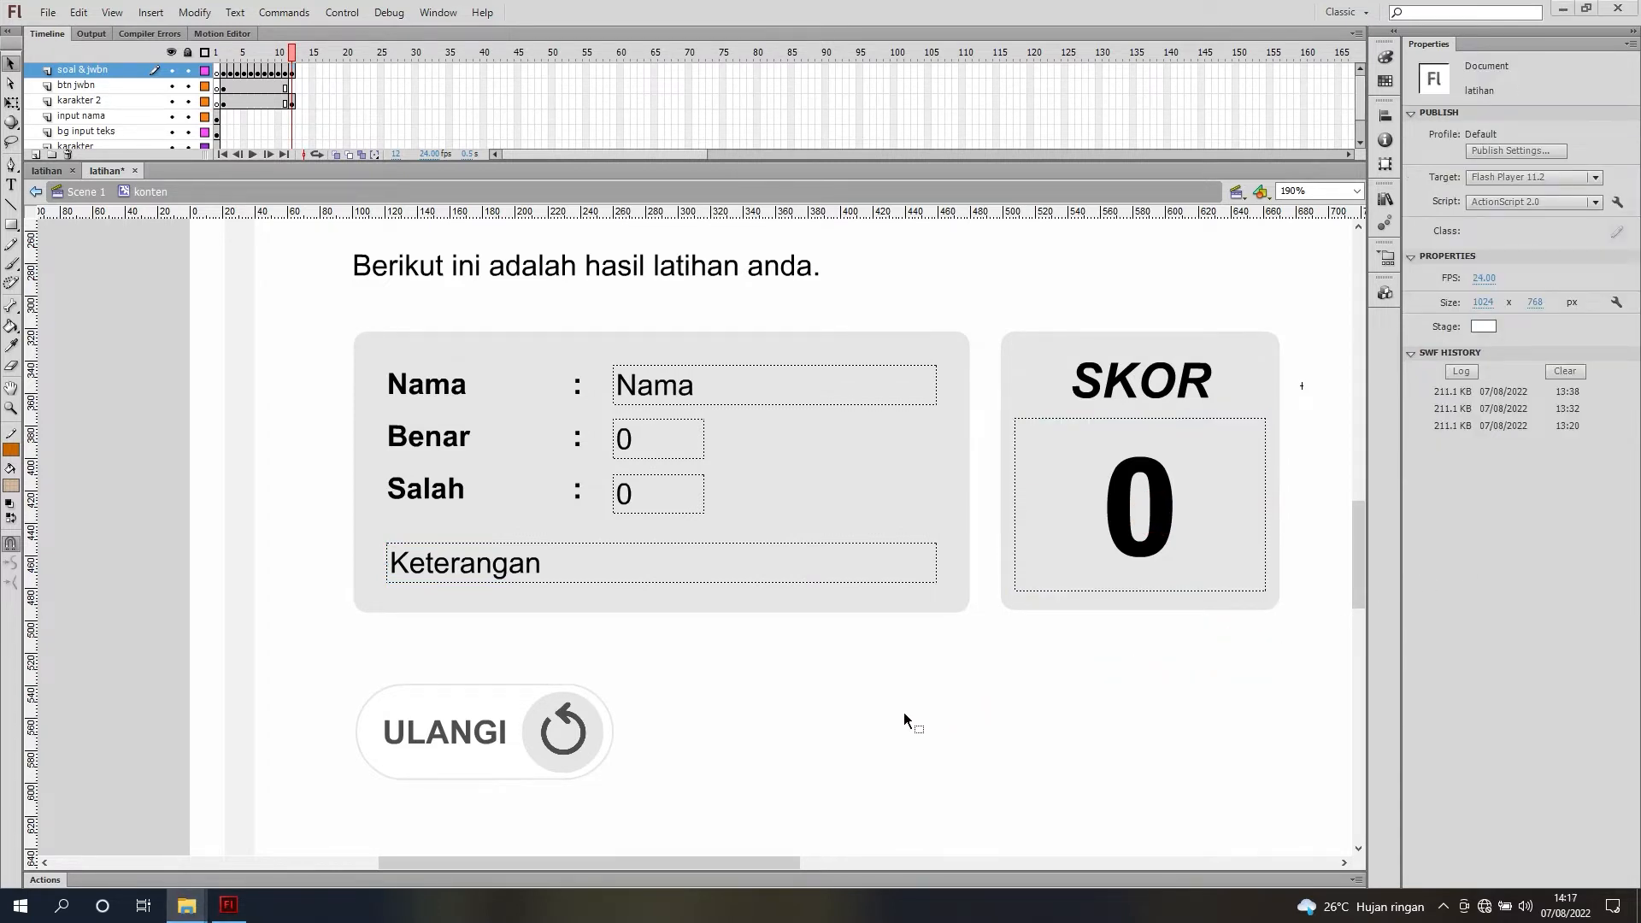
Step: Add an on (release) event handler to the script of the ULANGI button
scroll(542, 726, down, 3)
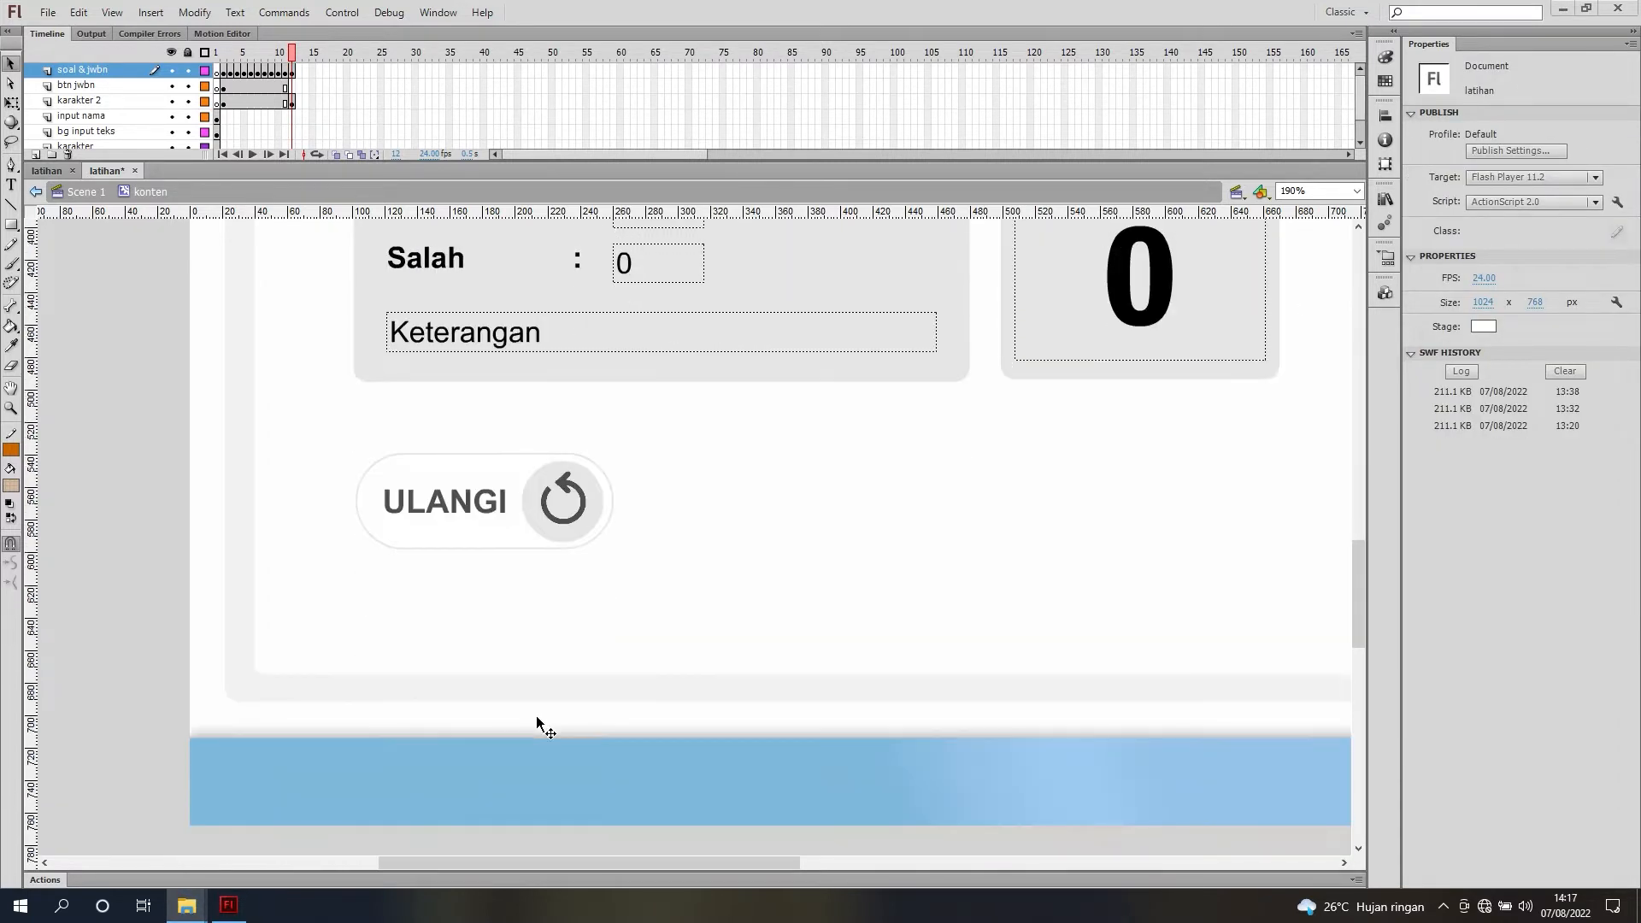
scroll(538, 723, down, 2)
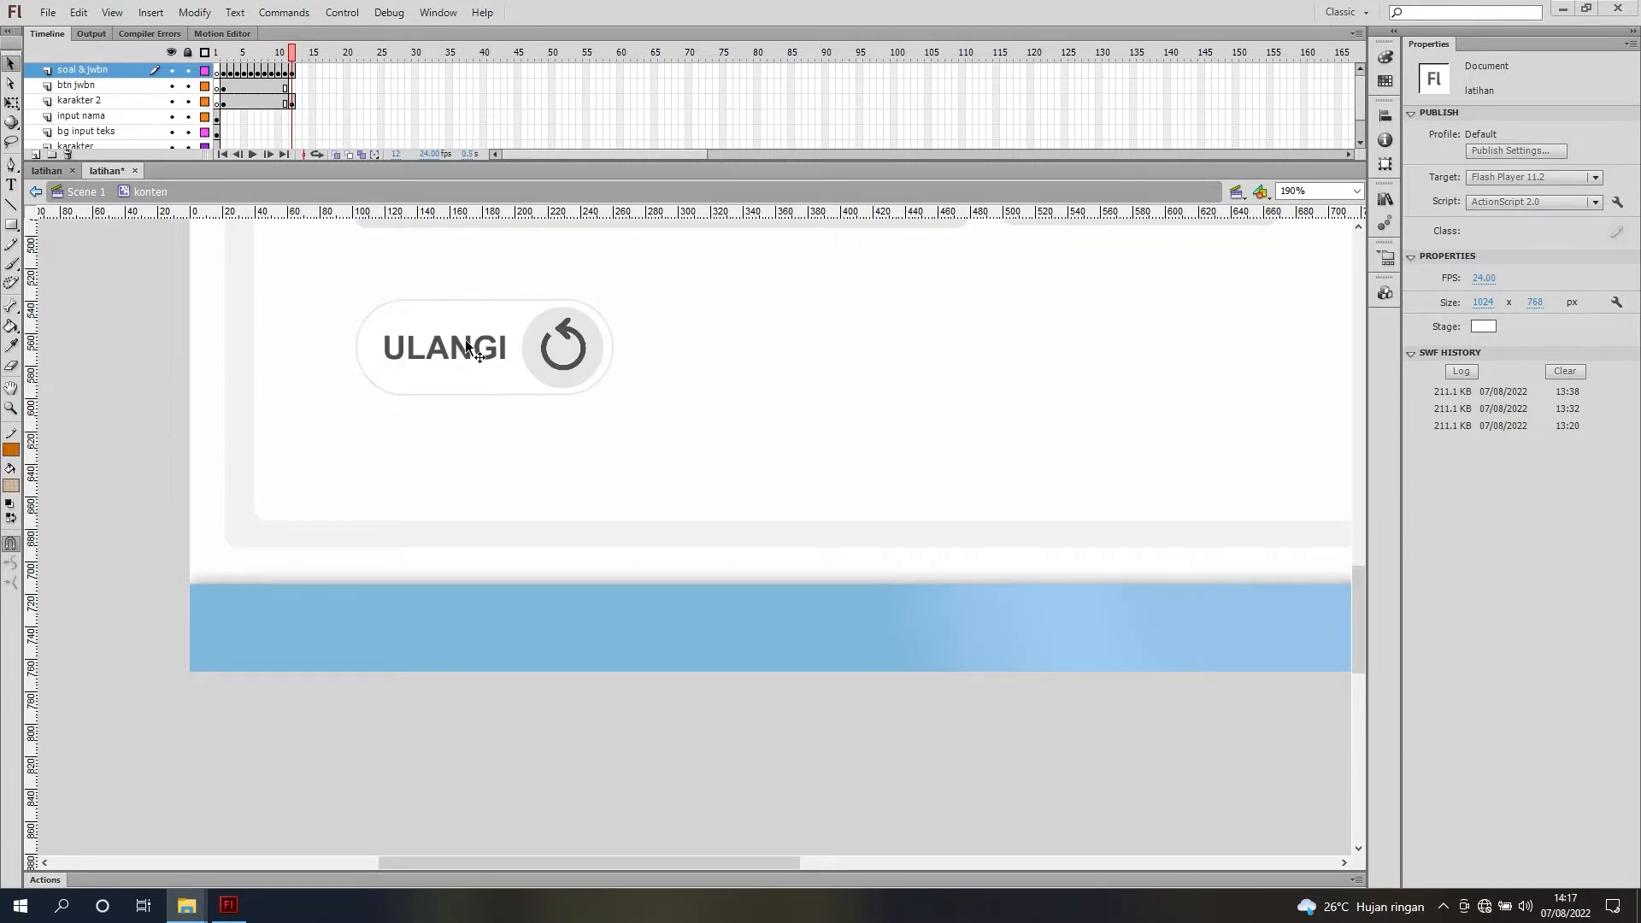
click(470, 345)
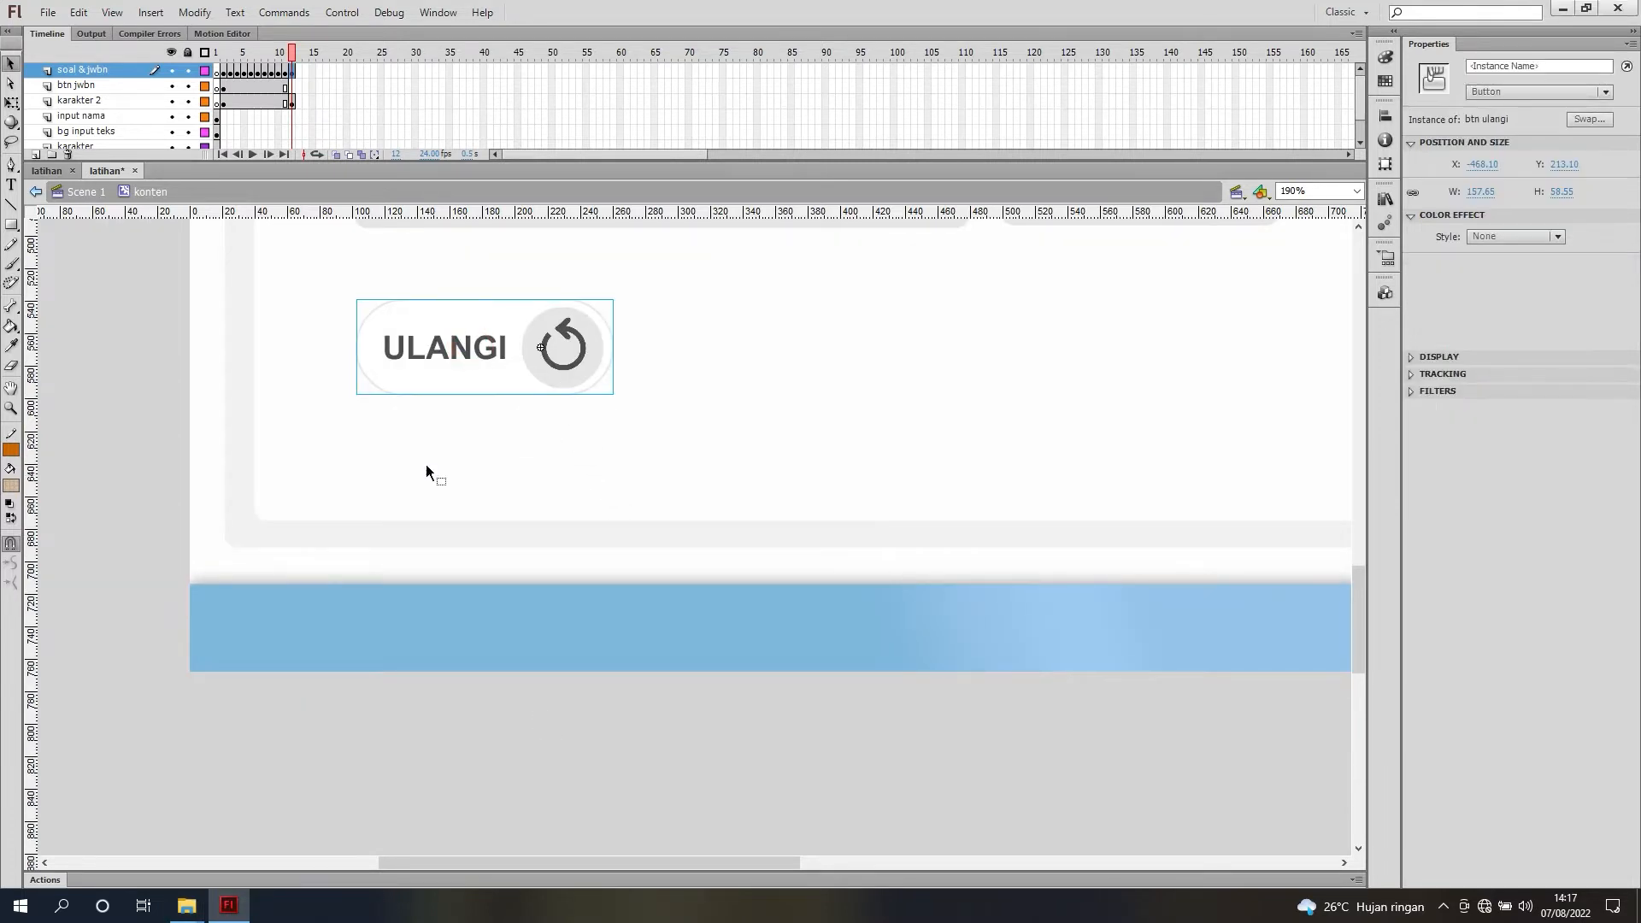
click(54, 881)
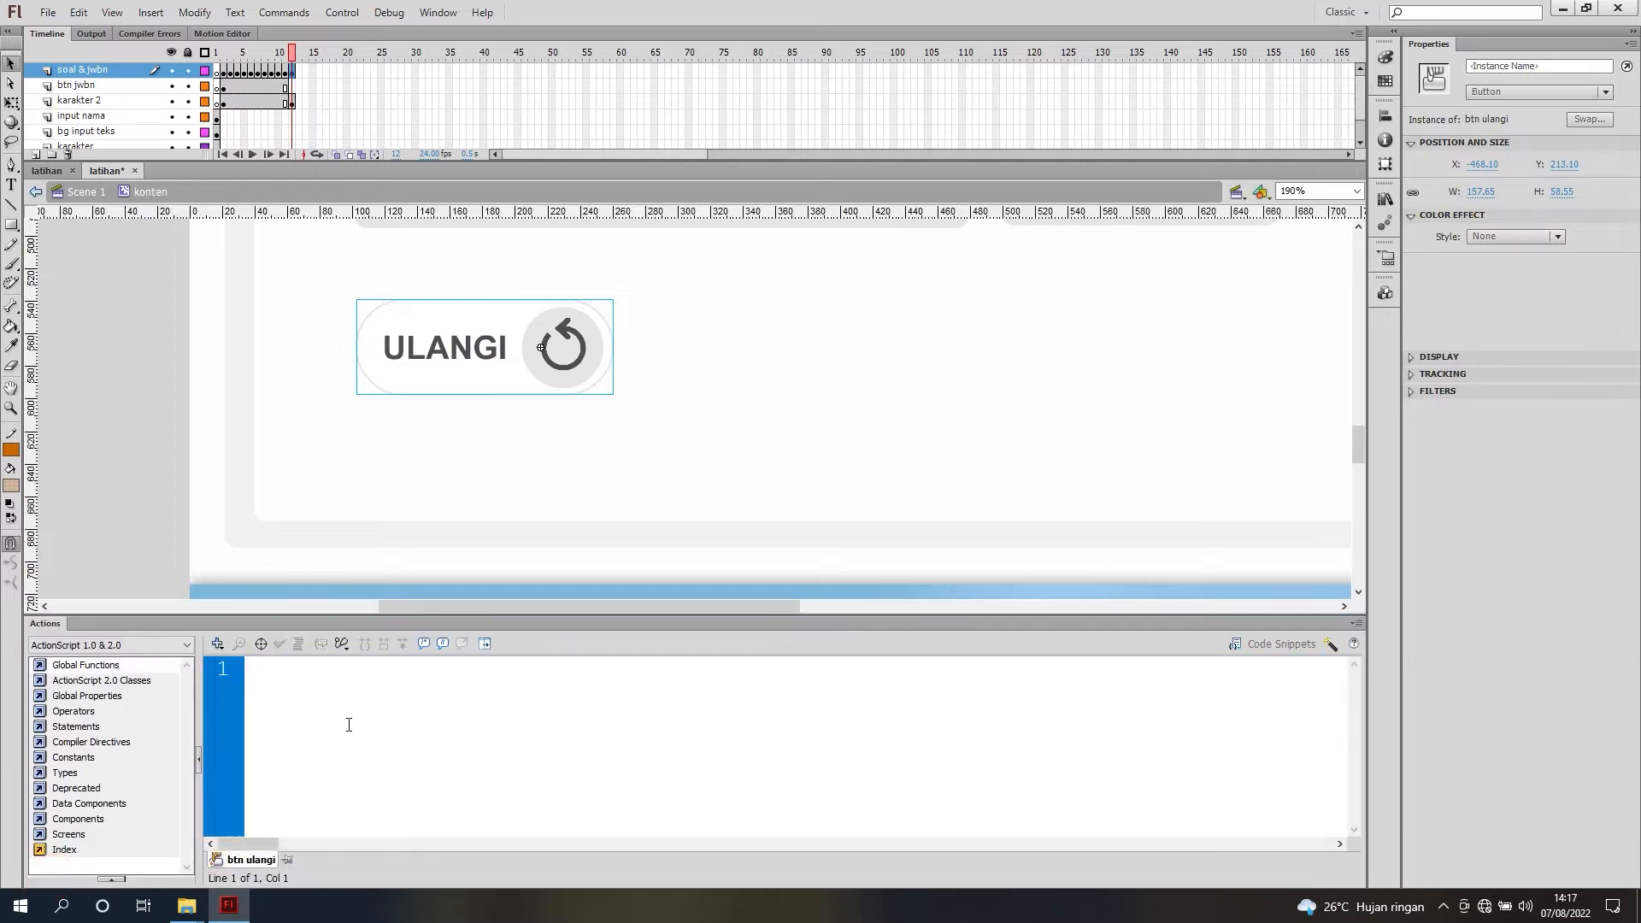
click(81, 665)
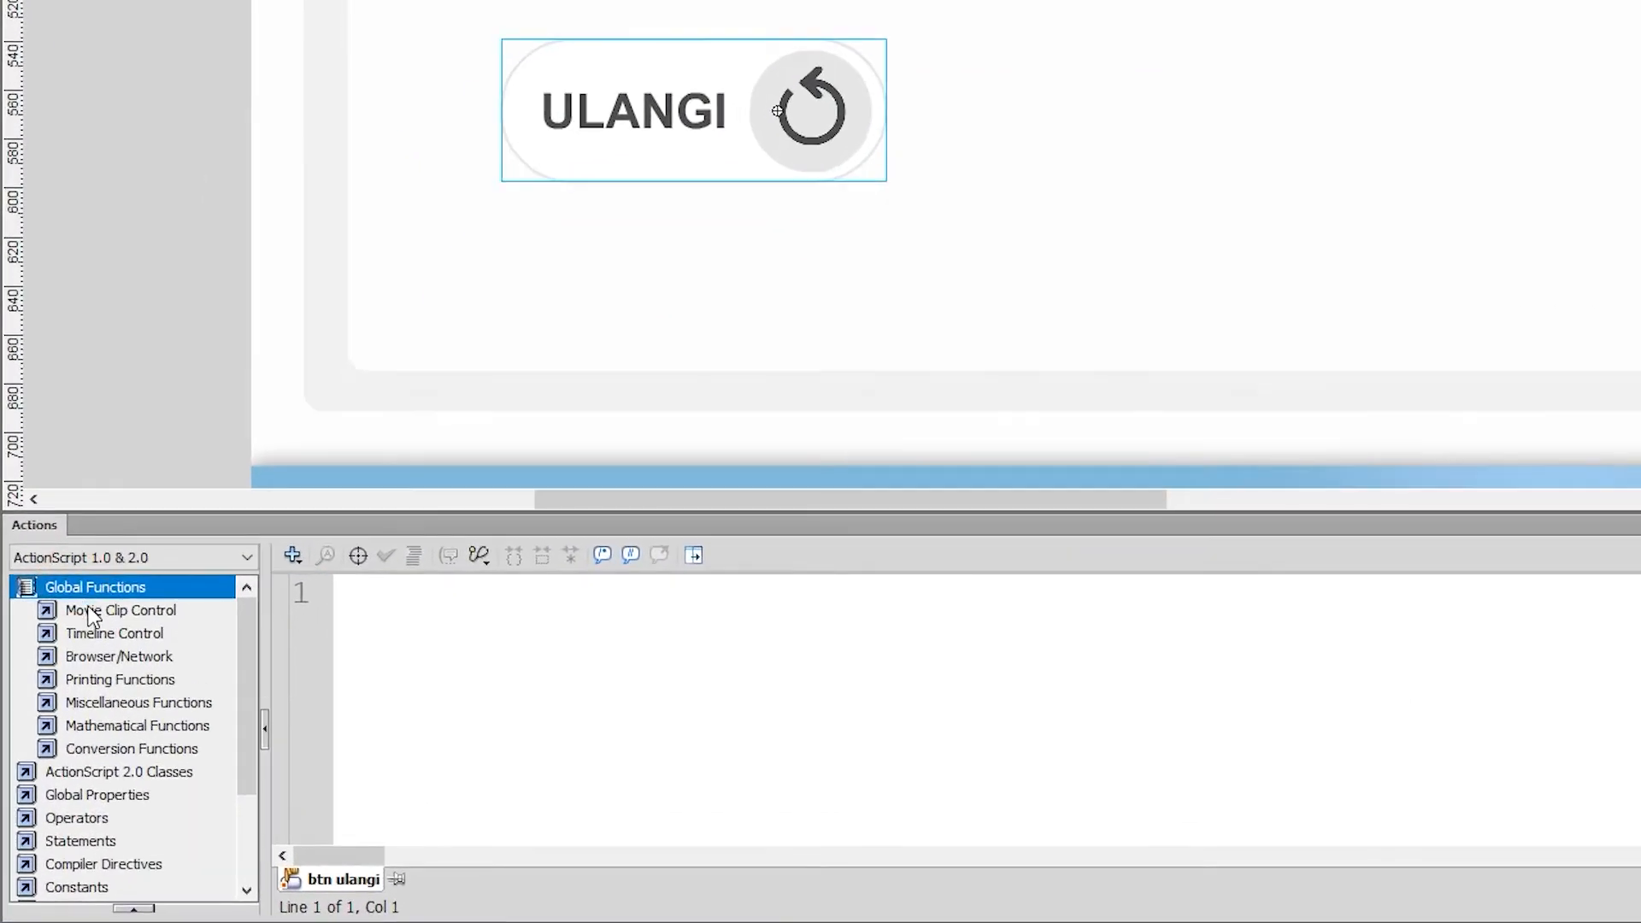
click(92, 614)
double_click(94, 679)
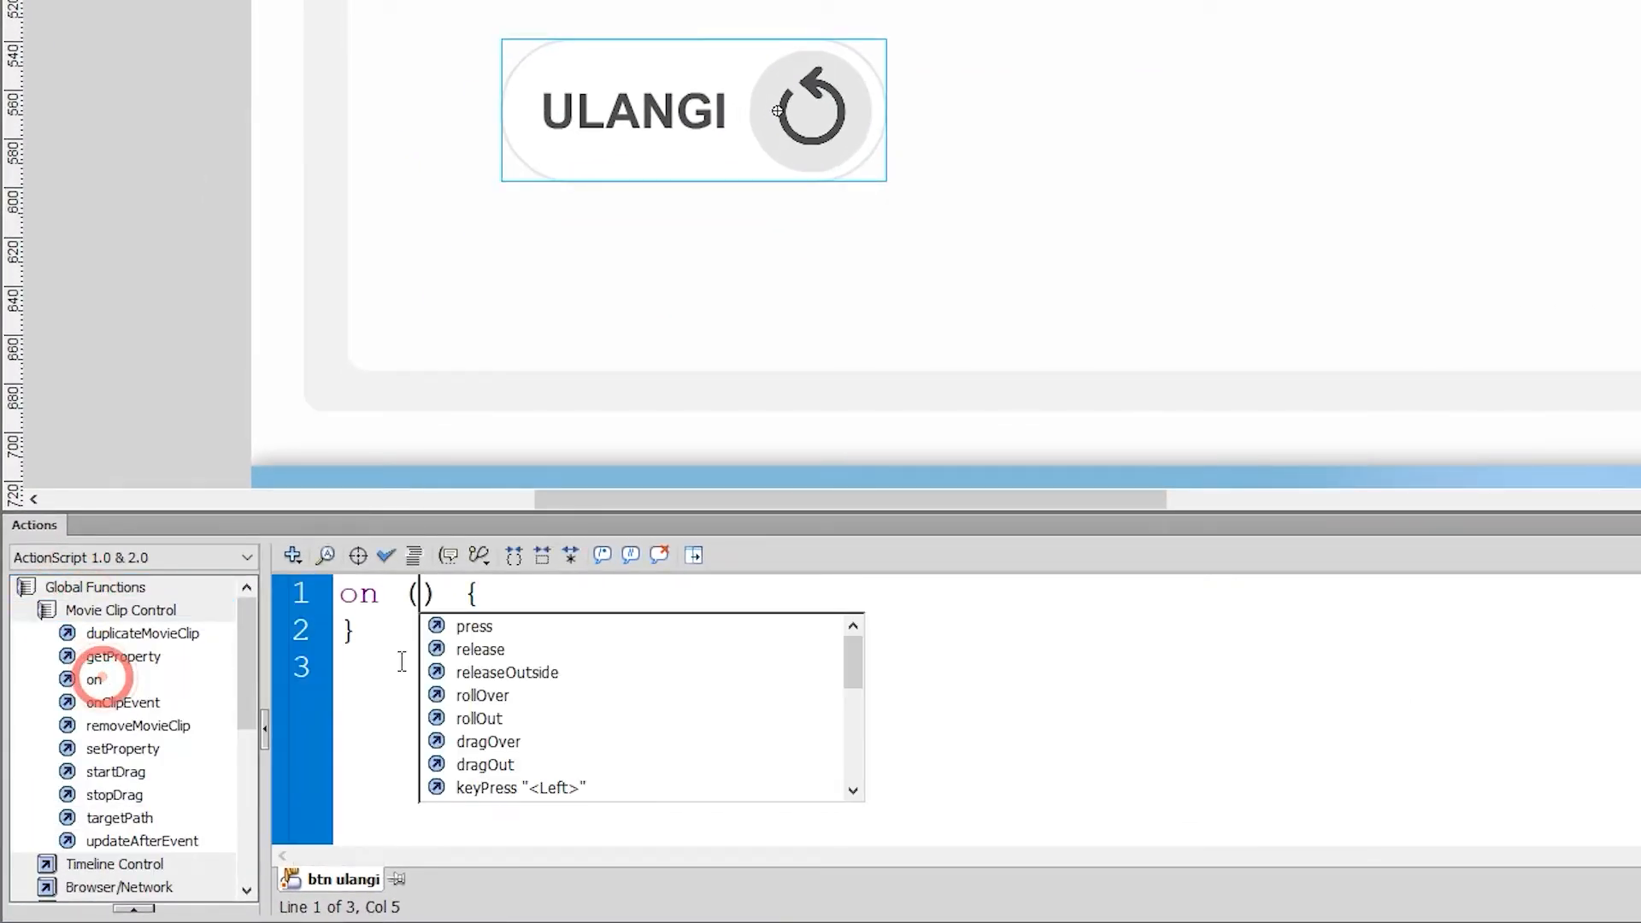
double_click(443, 652)
click(622, 593)
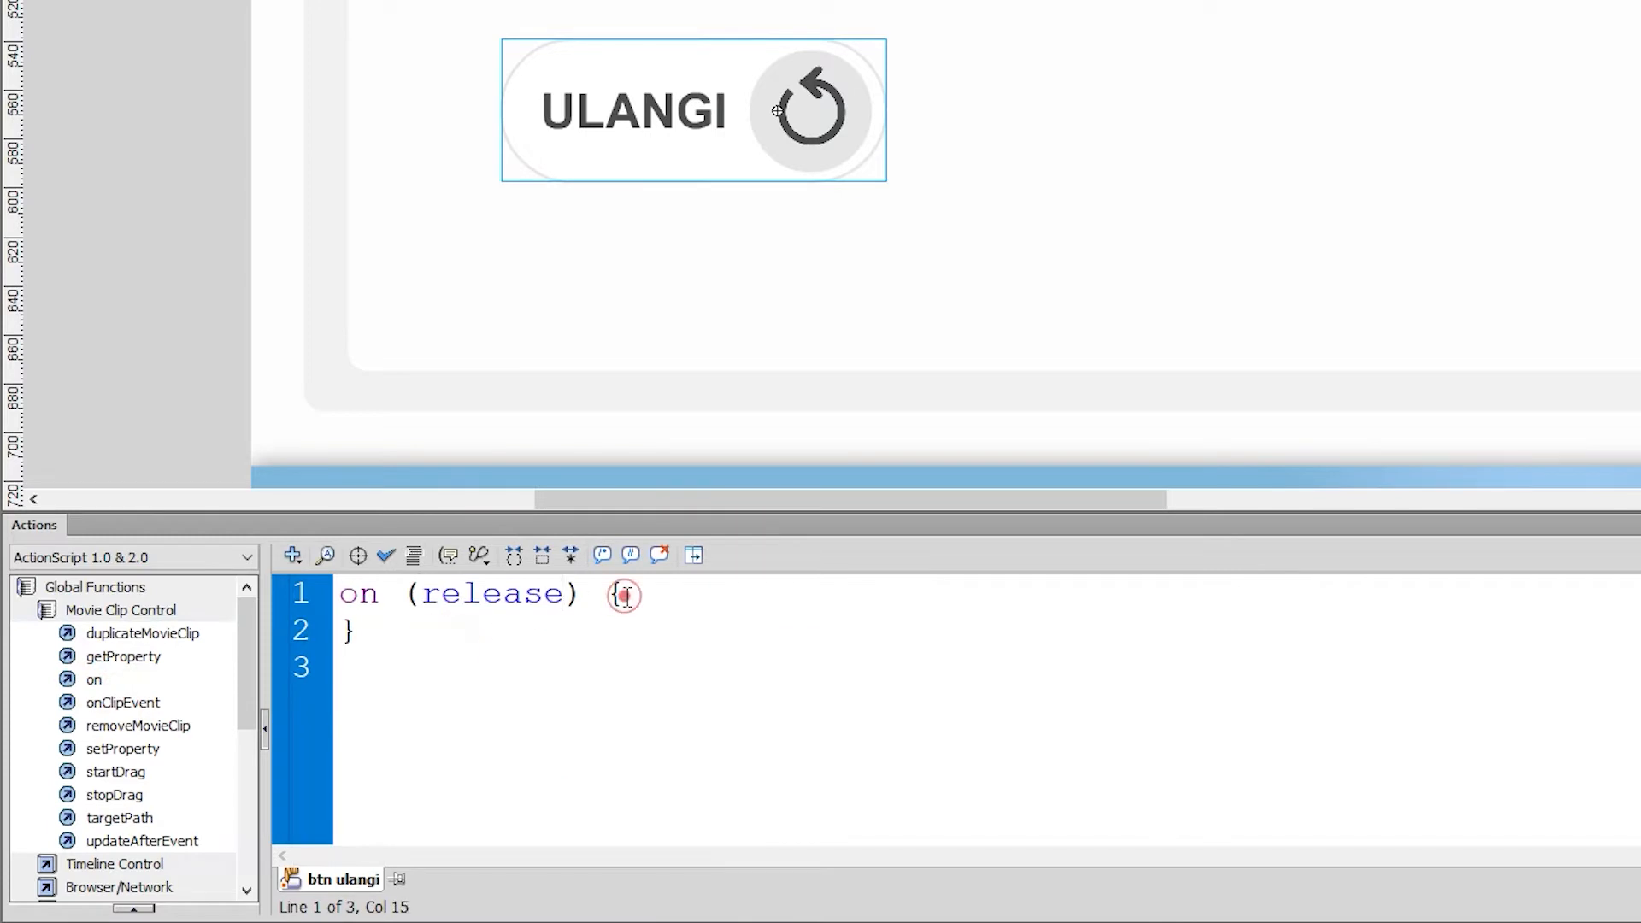
Step: Insert a gotoAndPlay(1) call inside the ULANGI button's release handler
click(147, 614)
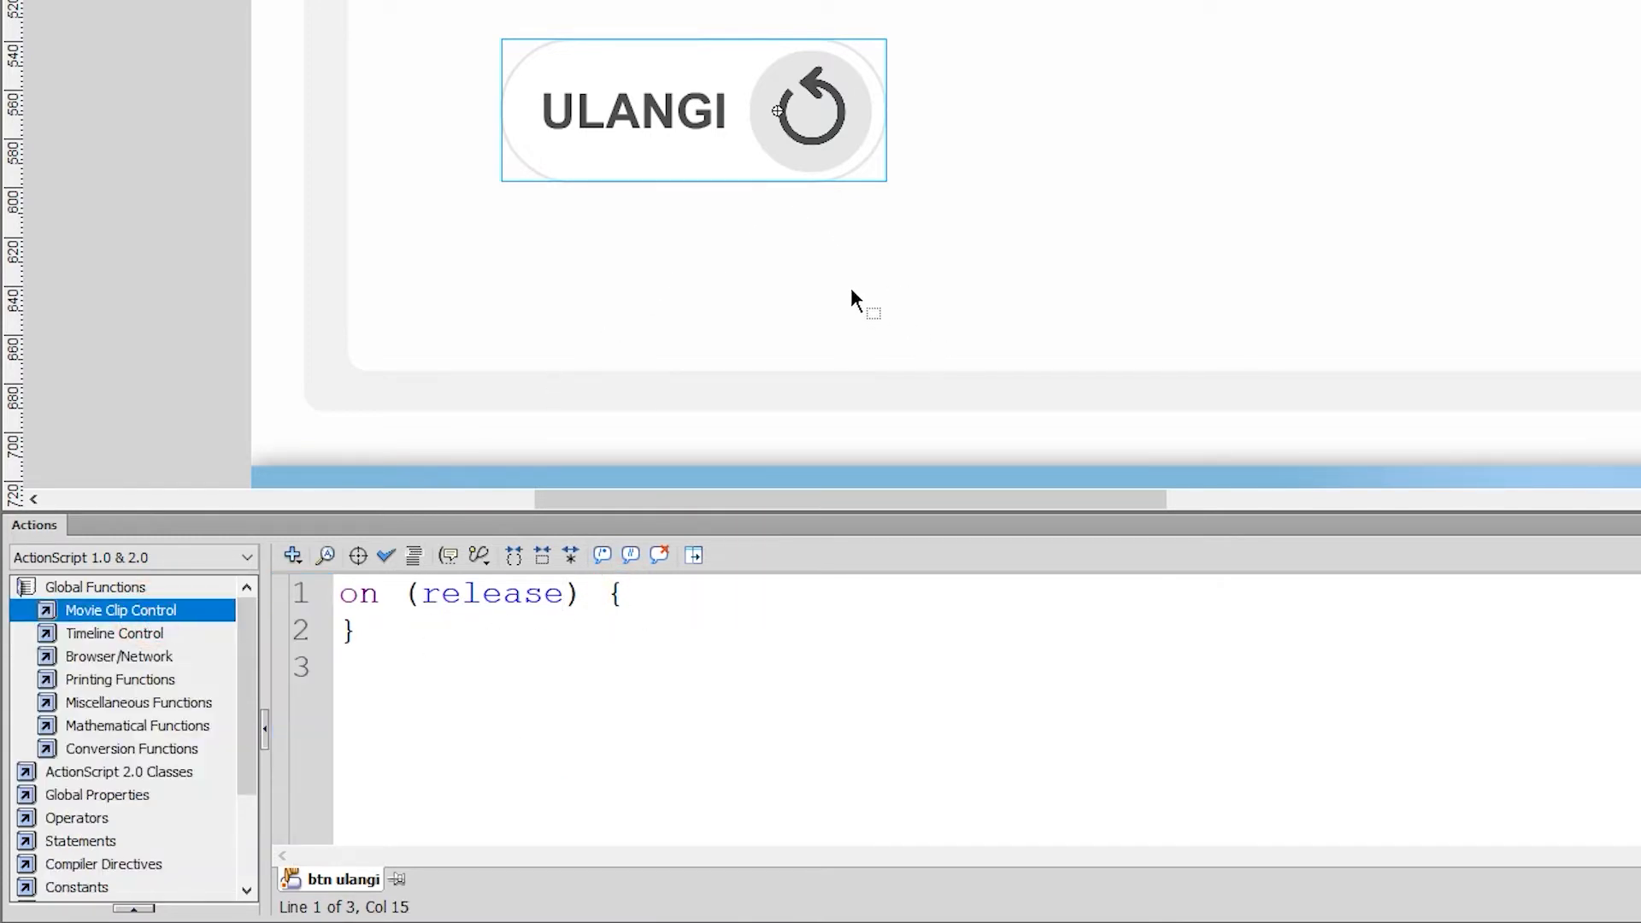
click(92, 635)
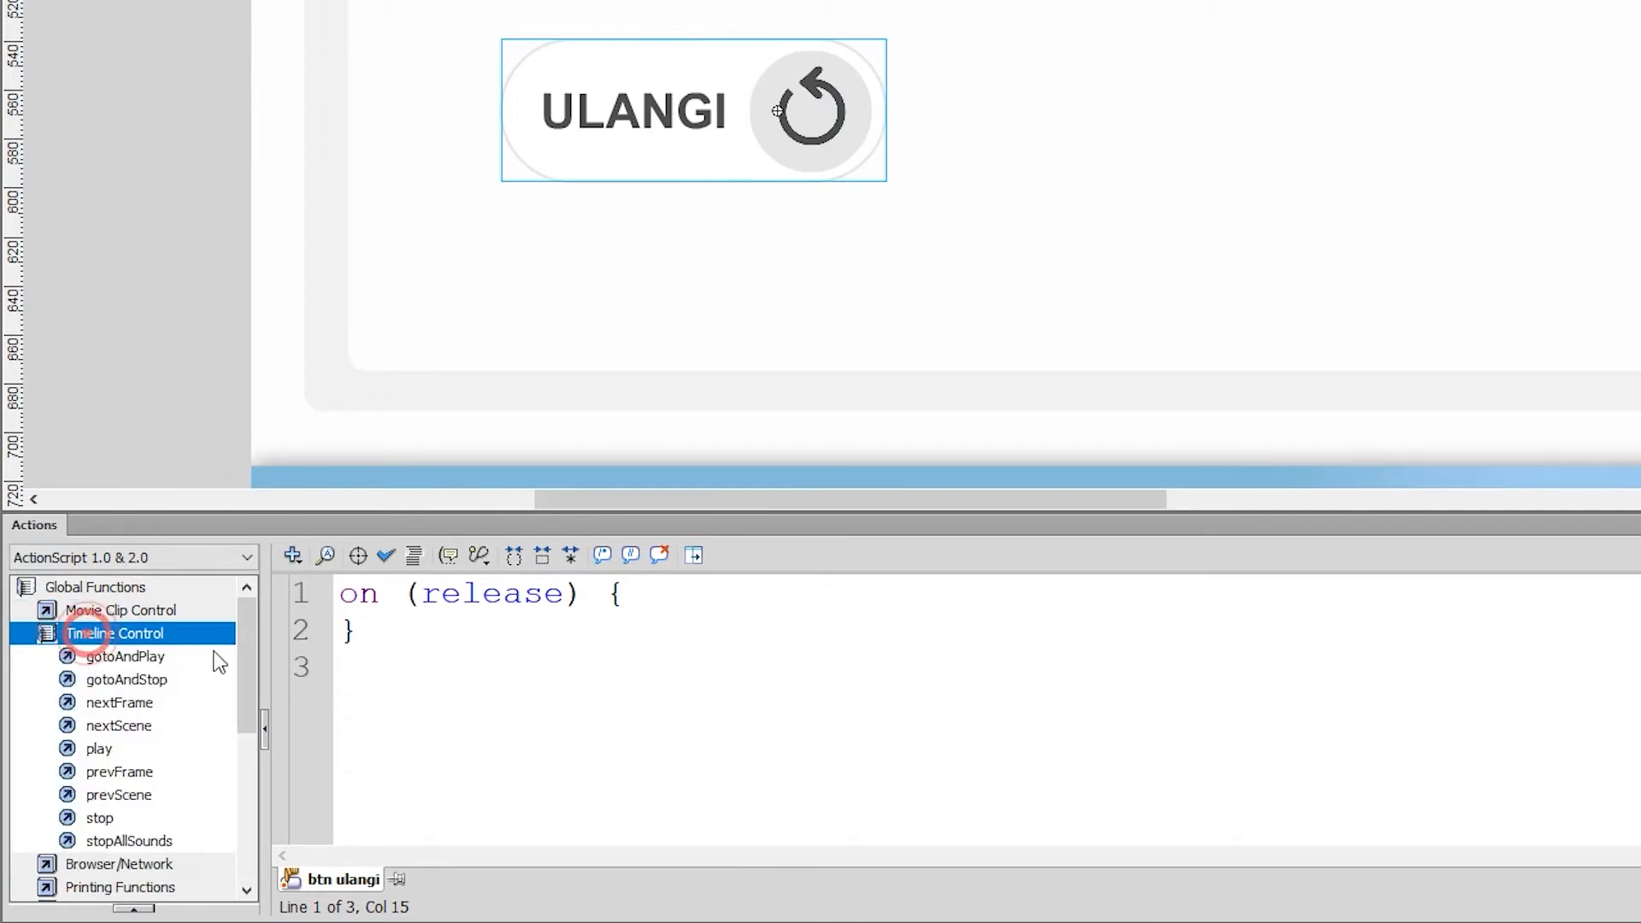
double_click(135, 658)
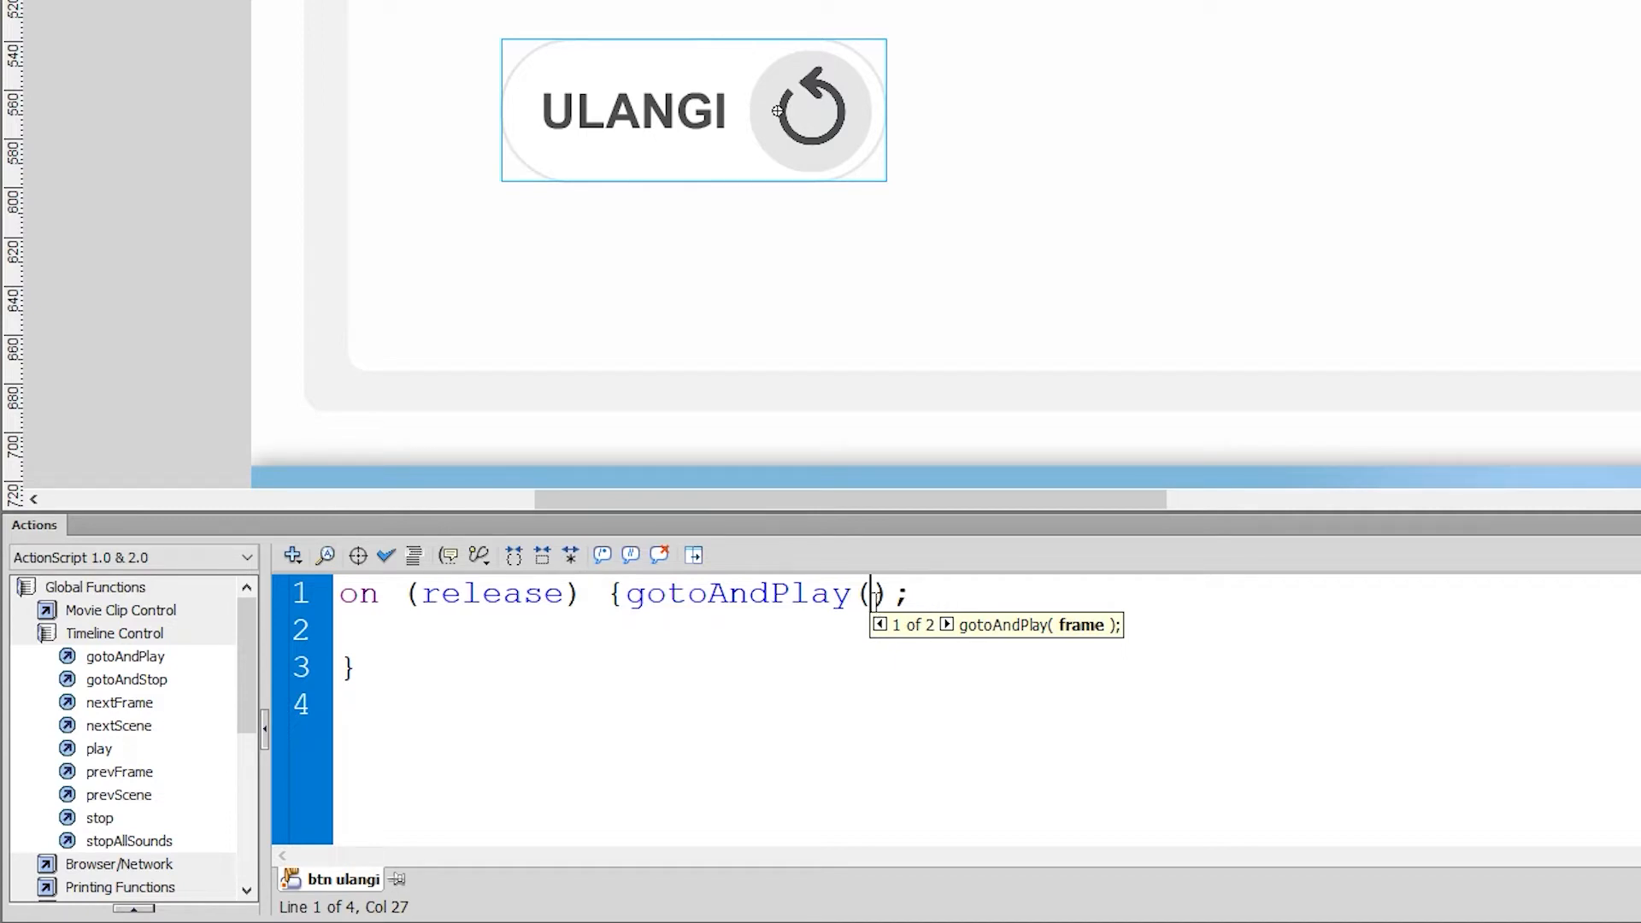
text(1)
click(645, 641)
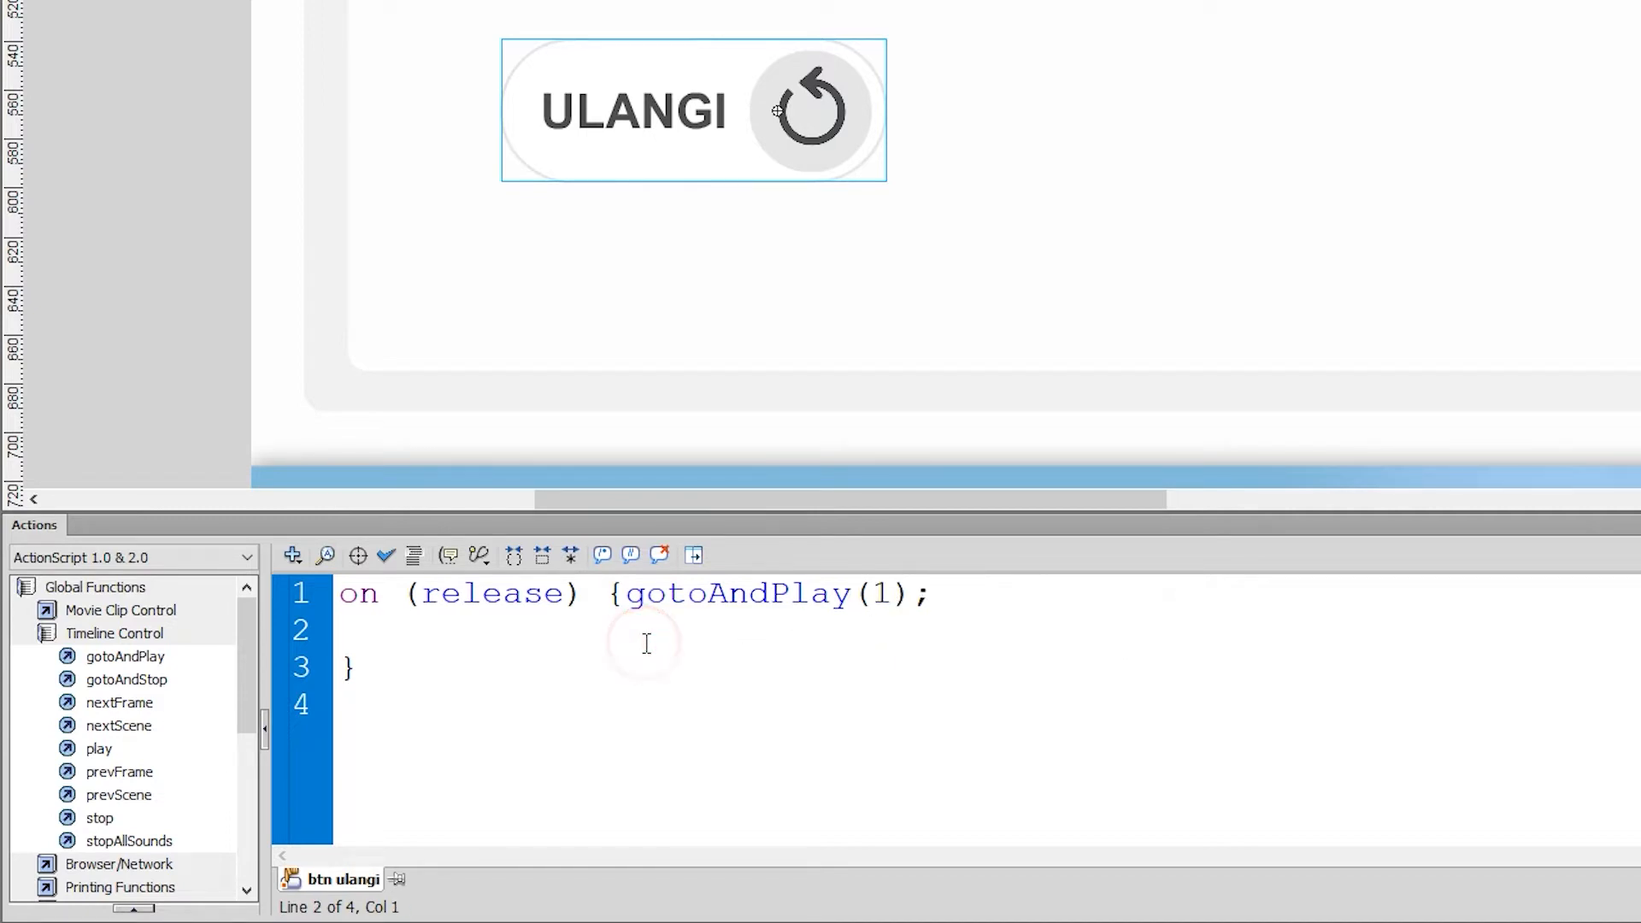
Step: Auto-format the ULANGI button's script, remove its blank line, and collapse the script editor
click(414, 555)
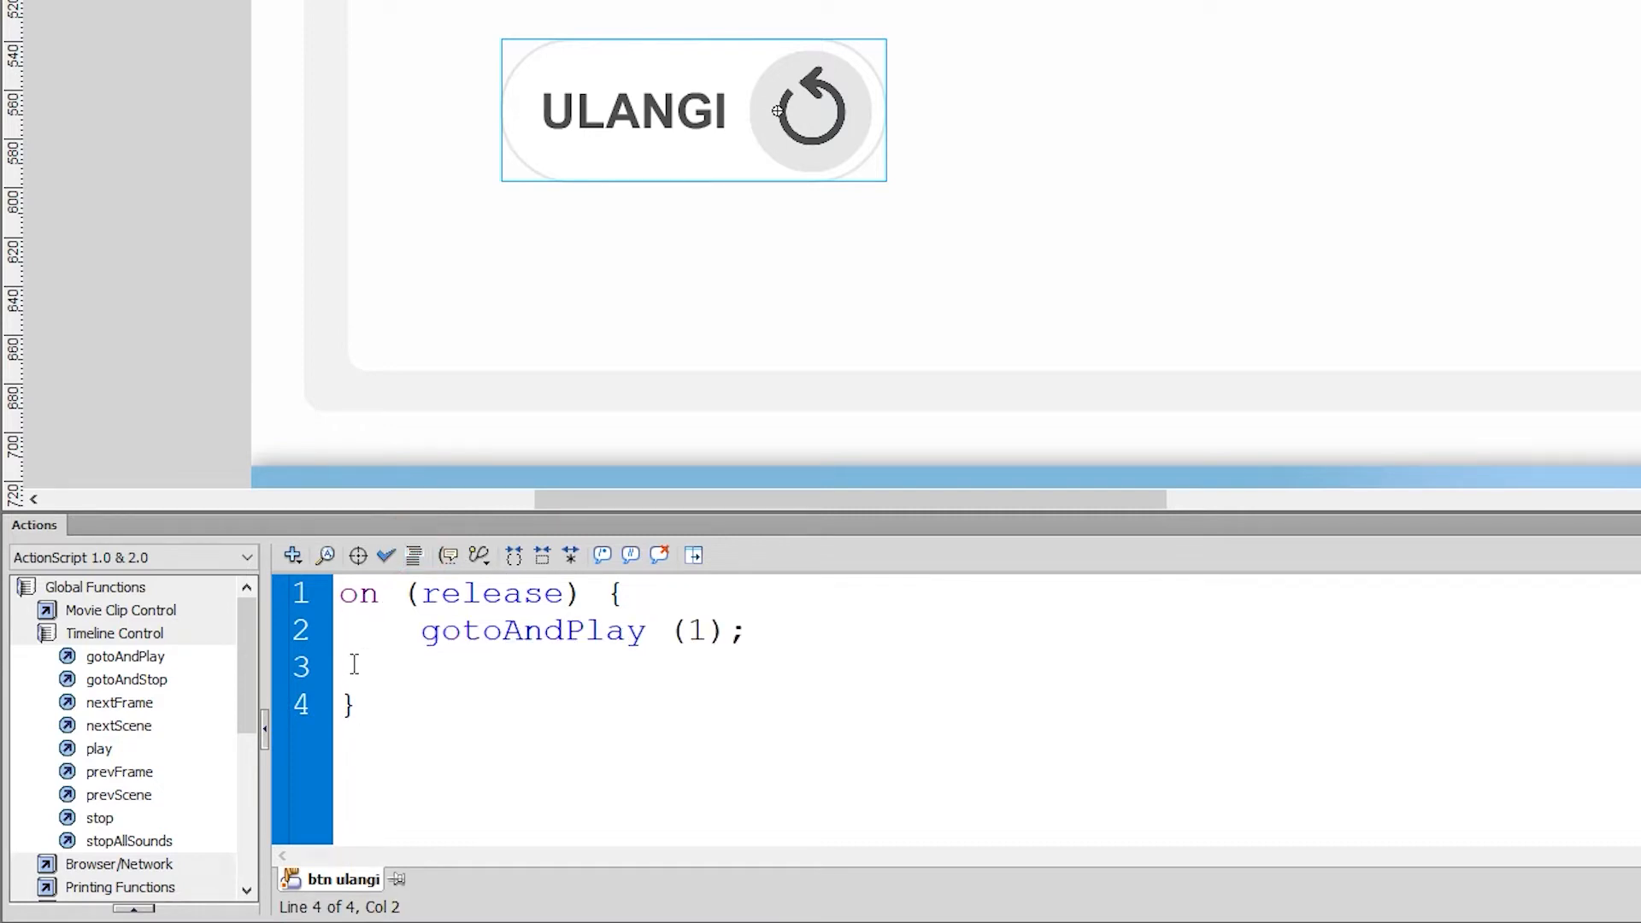
click(359, 676)
key(BackSpace)
click(115, 634)
click(96, 587)
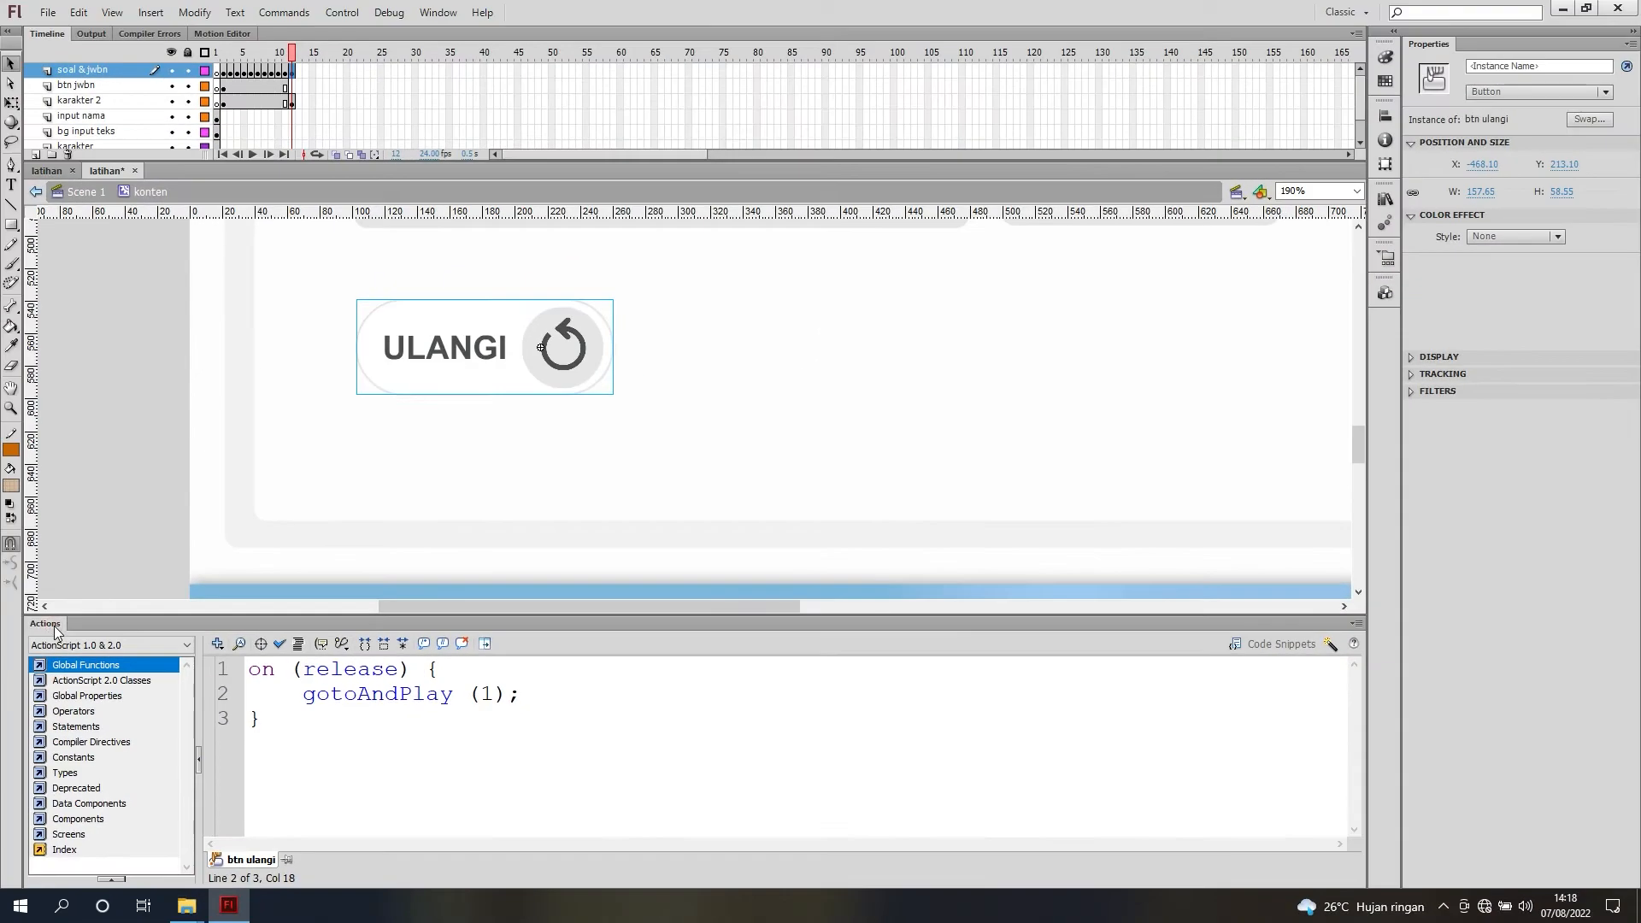
double_click(49, 535)
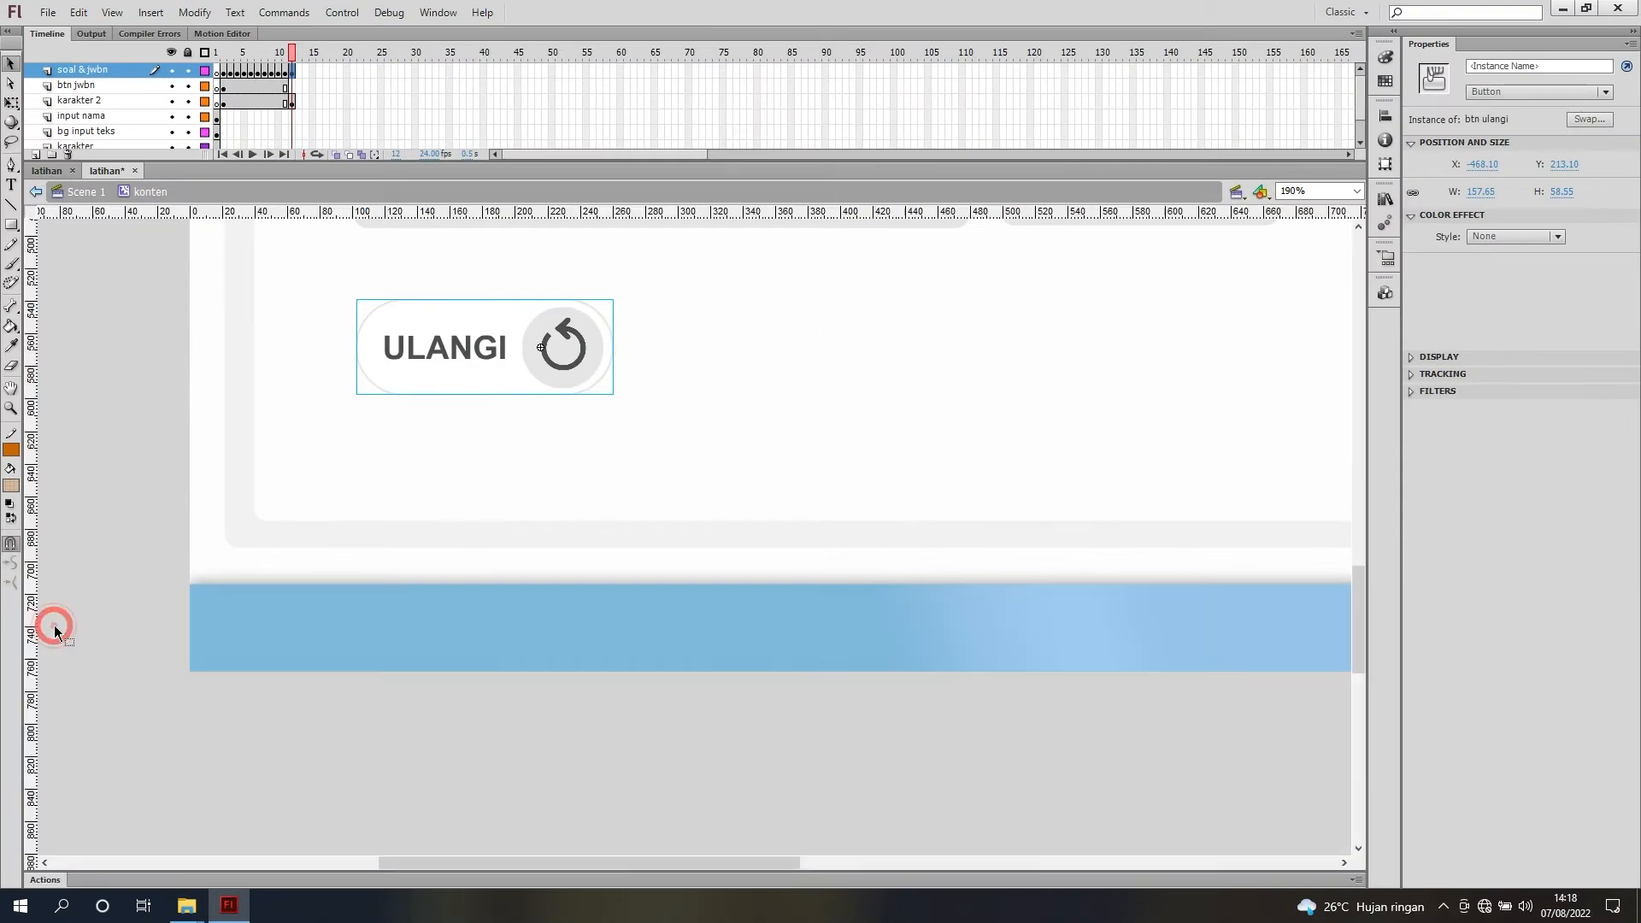
Step: Show the whole frame on the stage and review the score page on frame 12
click(1333, 190)
click(1338, 217)
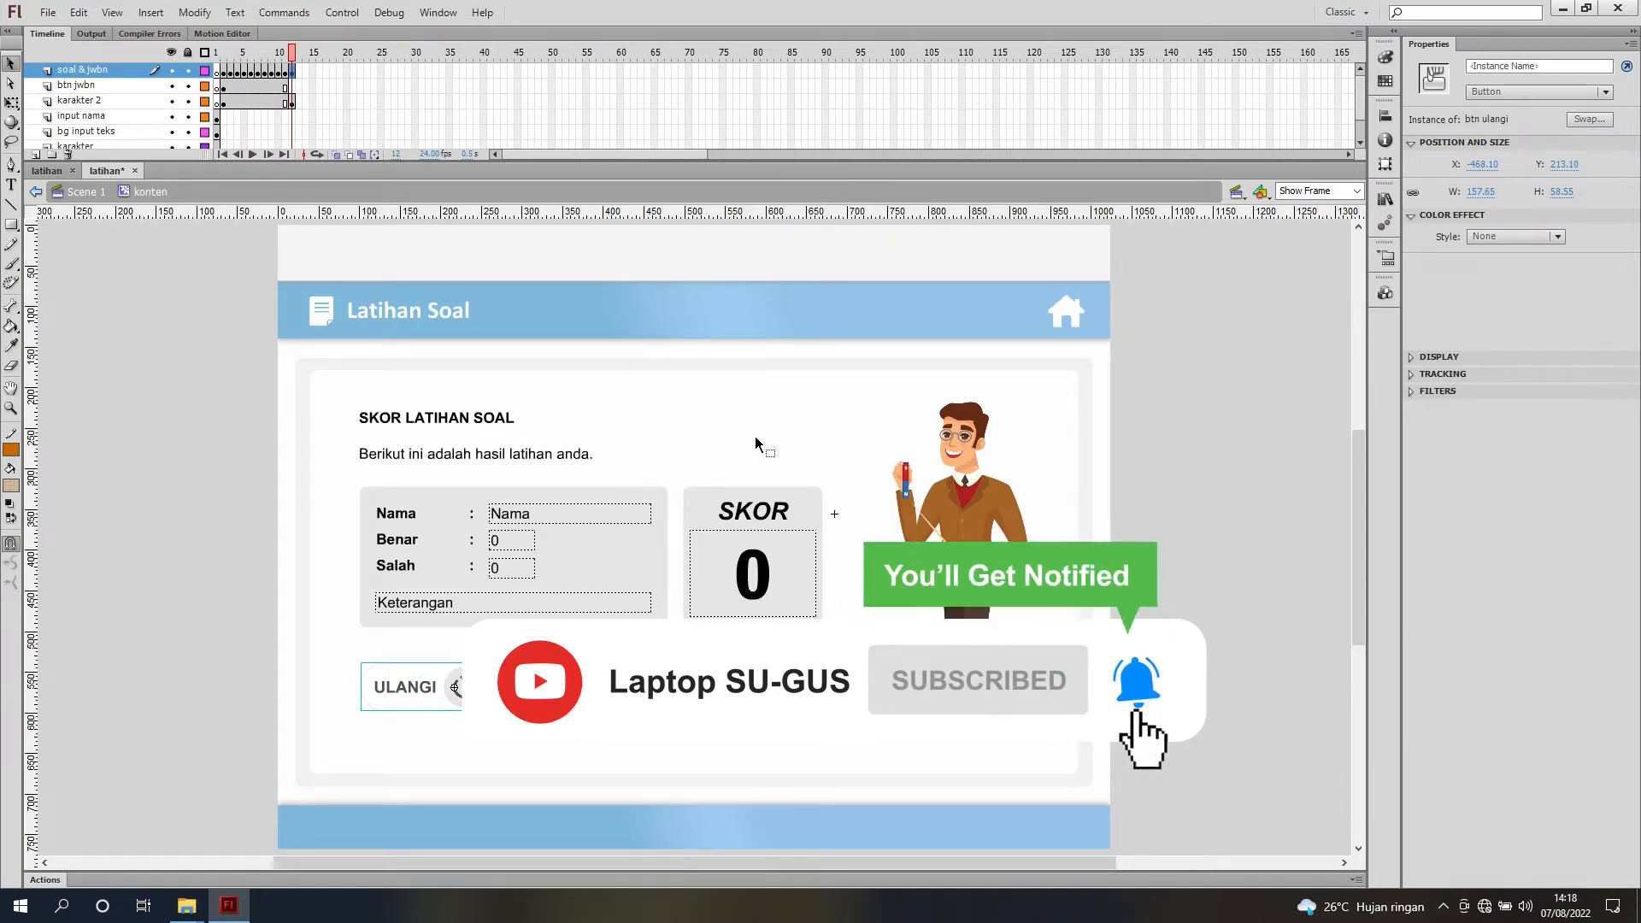
click(1164, 457)
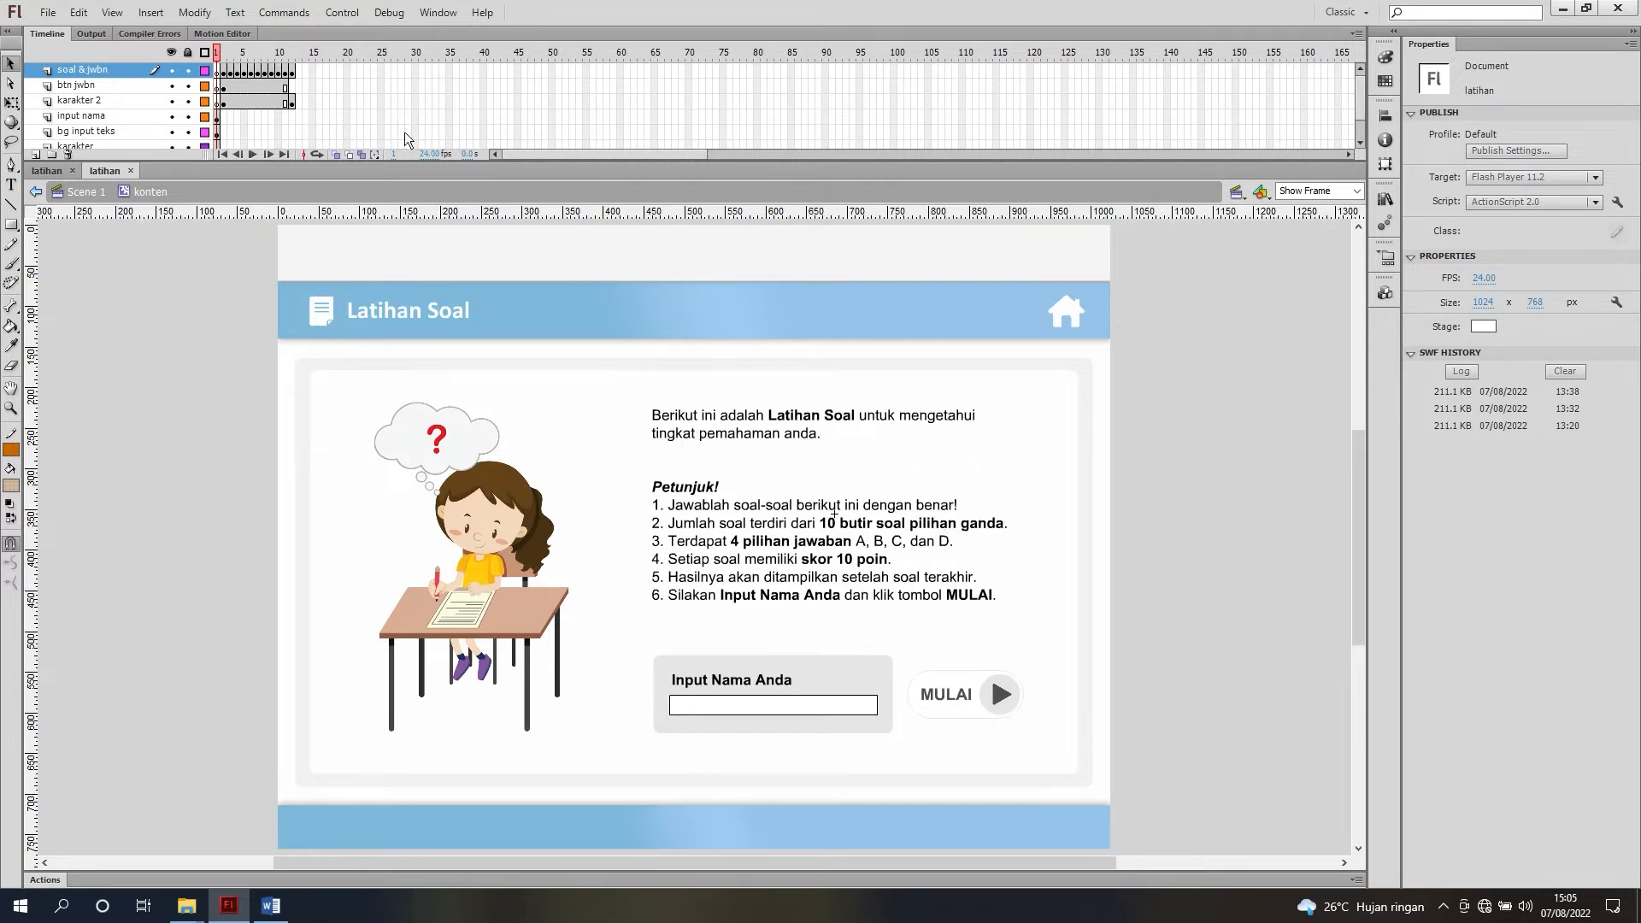
click(292, 52)
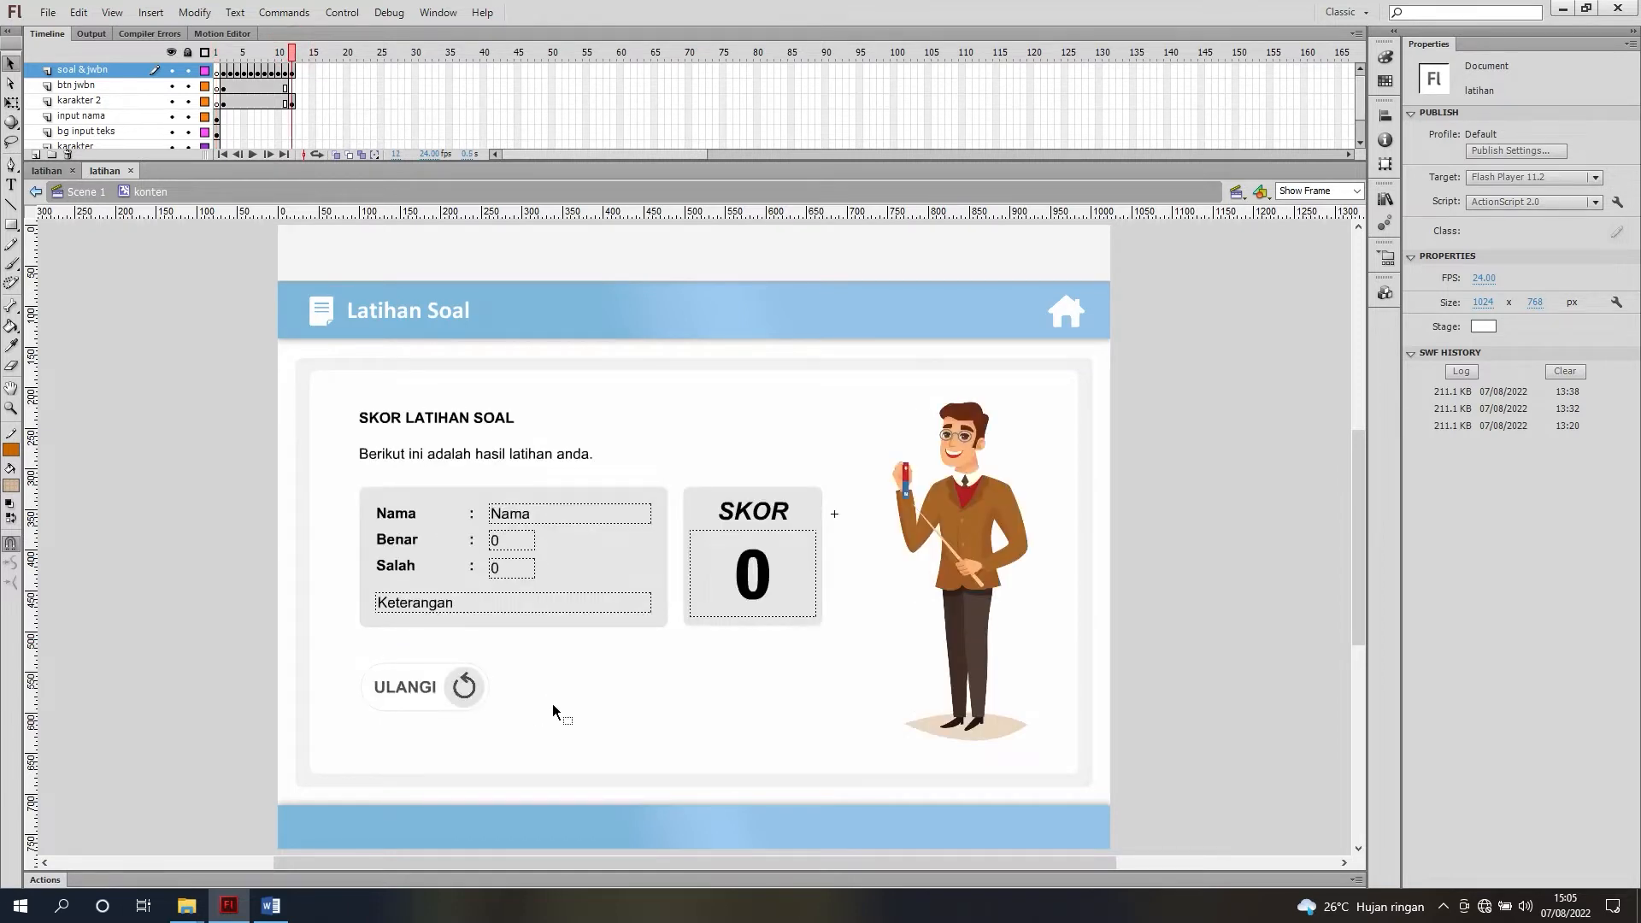
Step: Add a new layer above the soal & jwbn layer from frame 1 and name it action
click(216, 53)
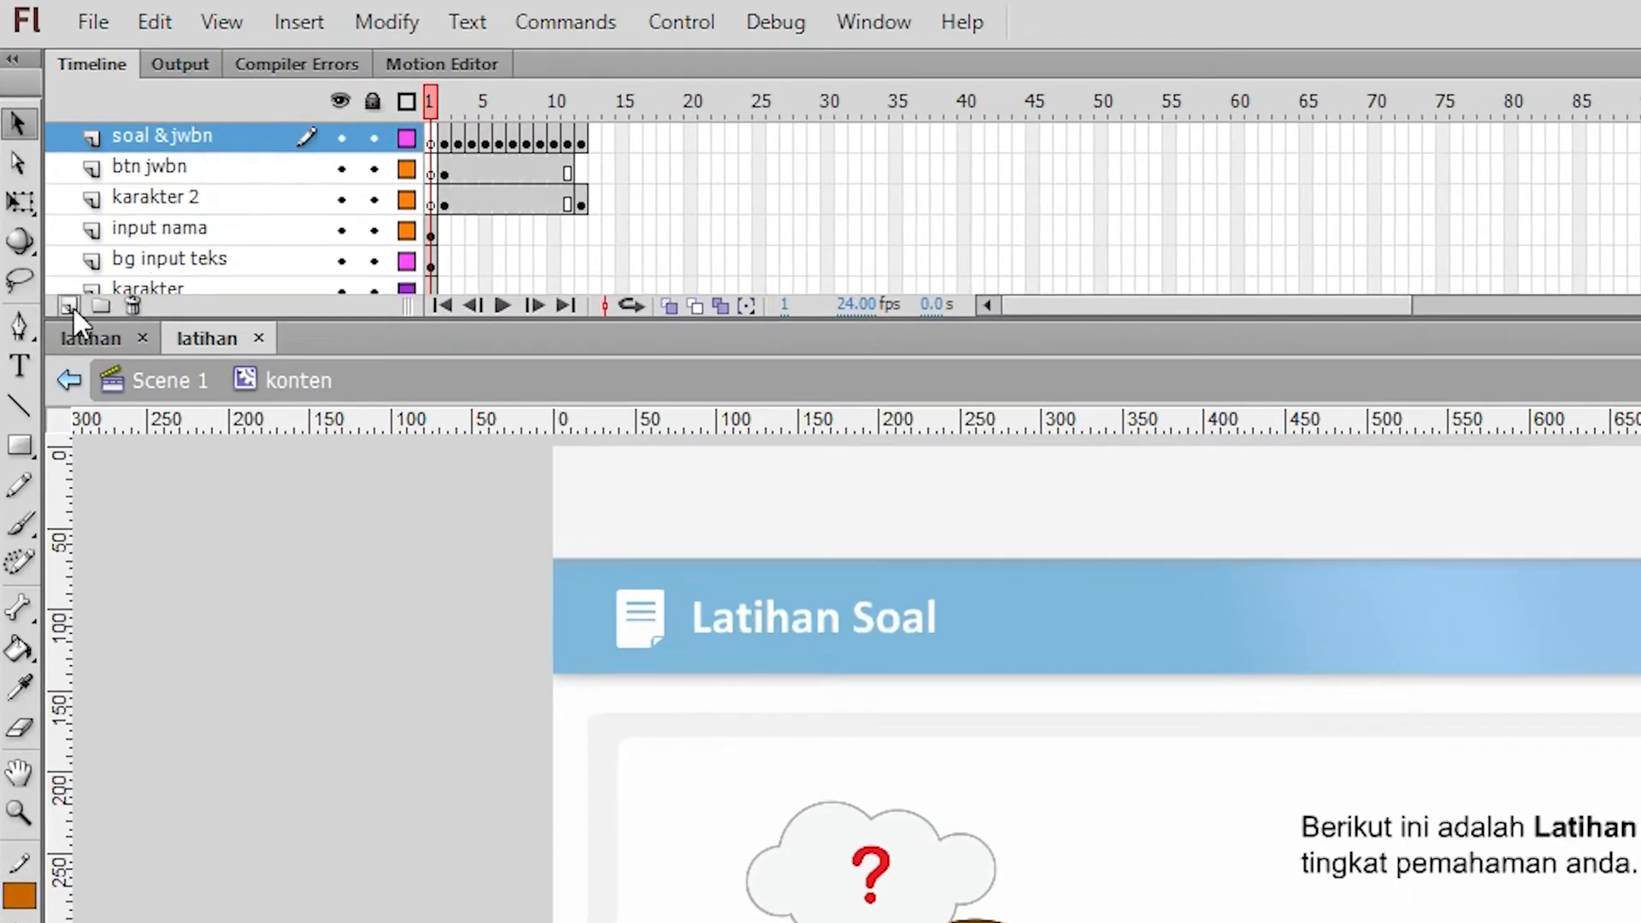
click(72, 308)
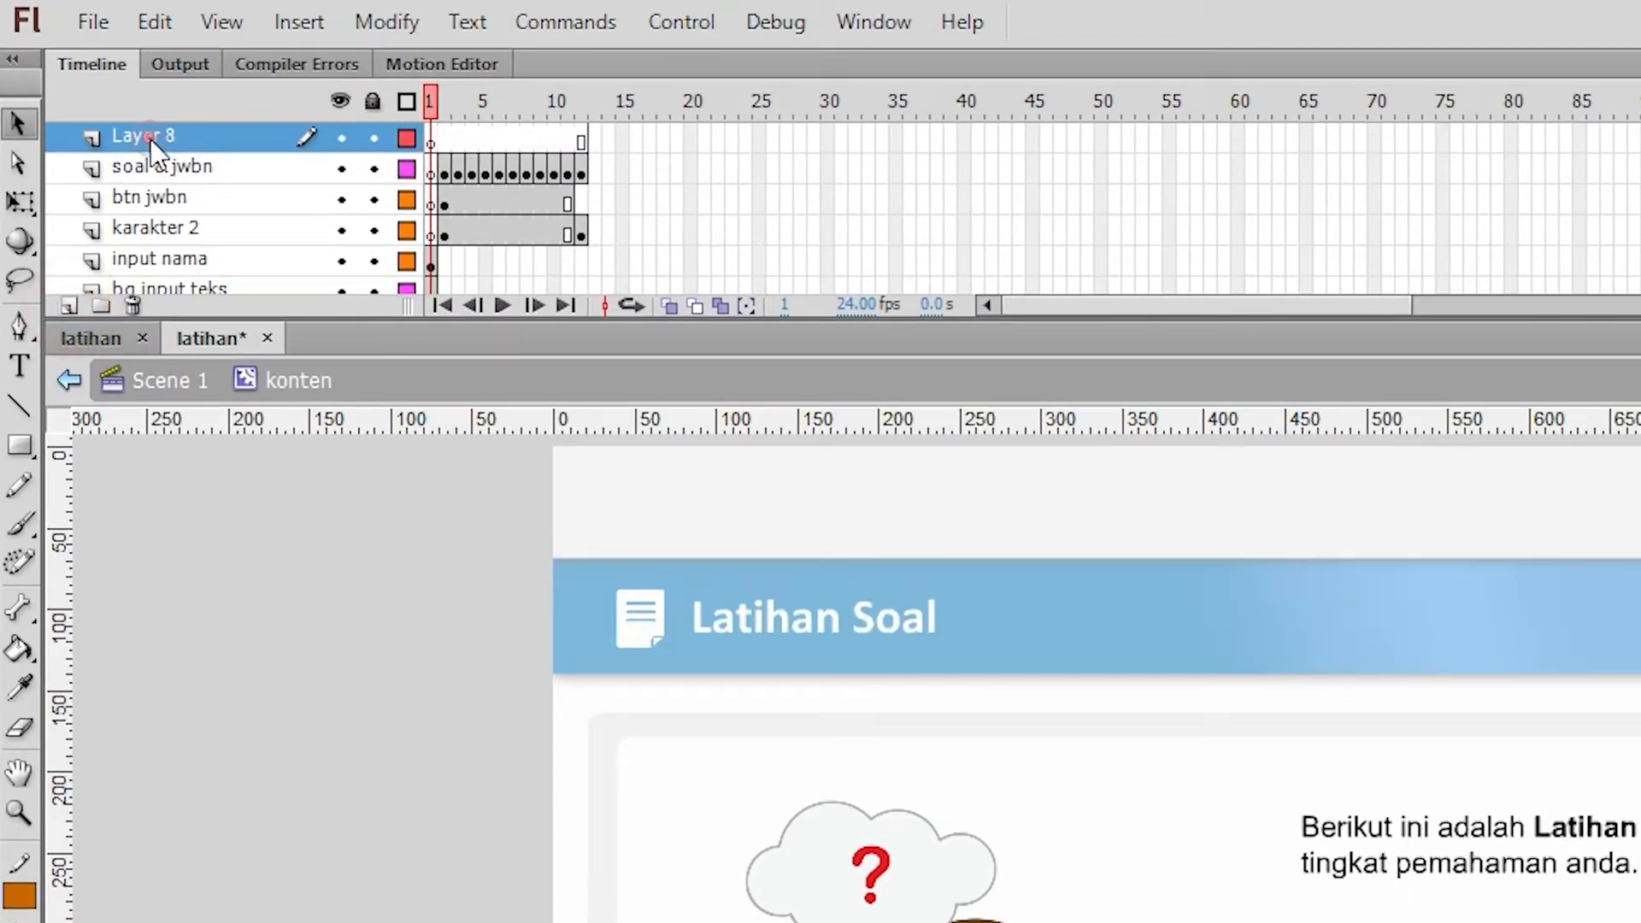
double_click(150, 140)
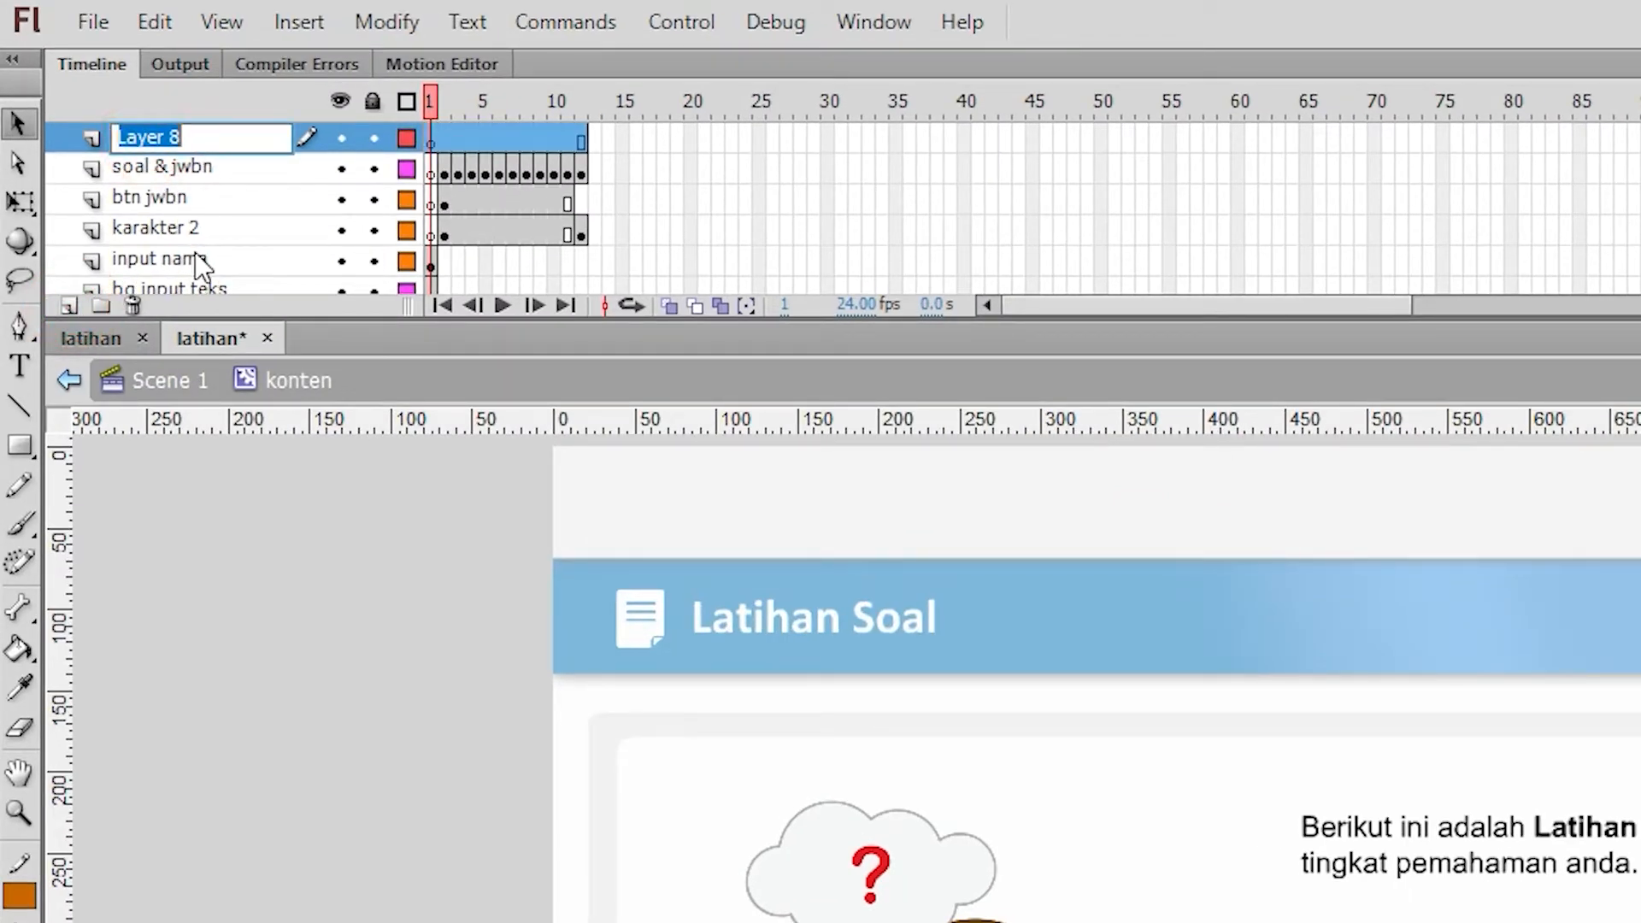
text(action)
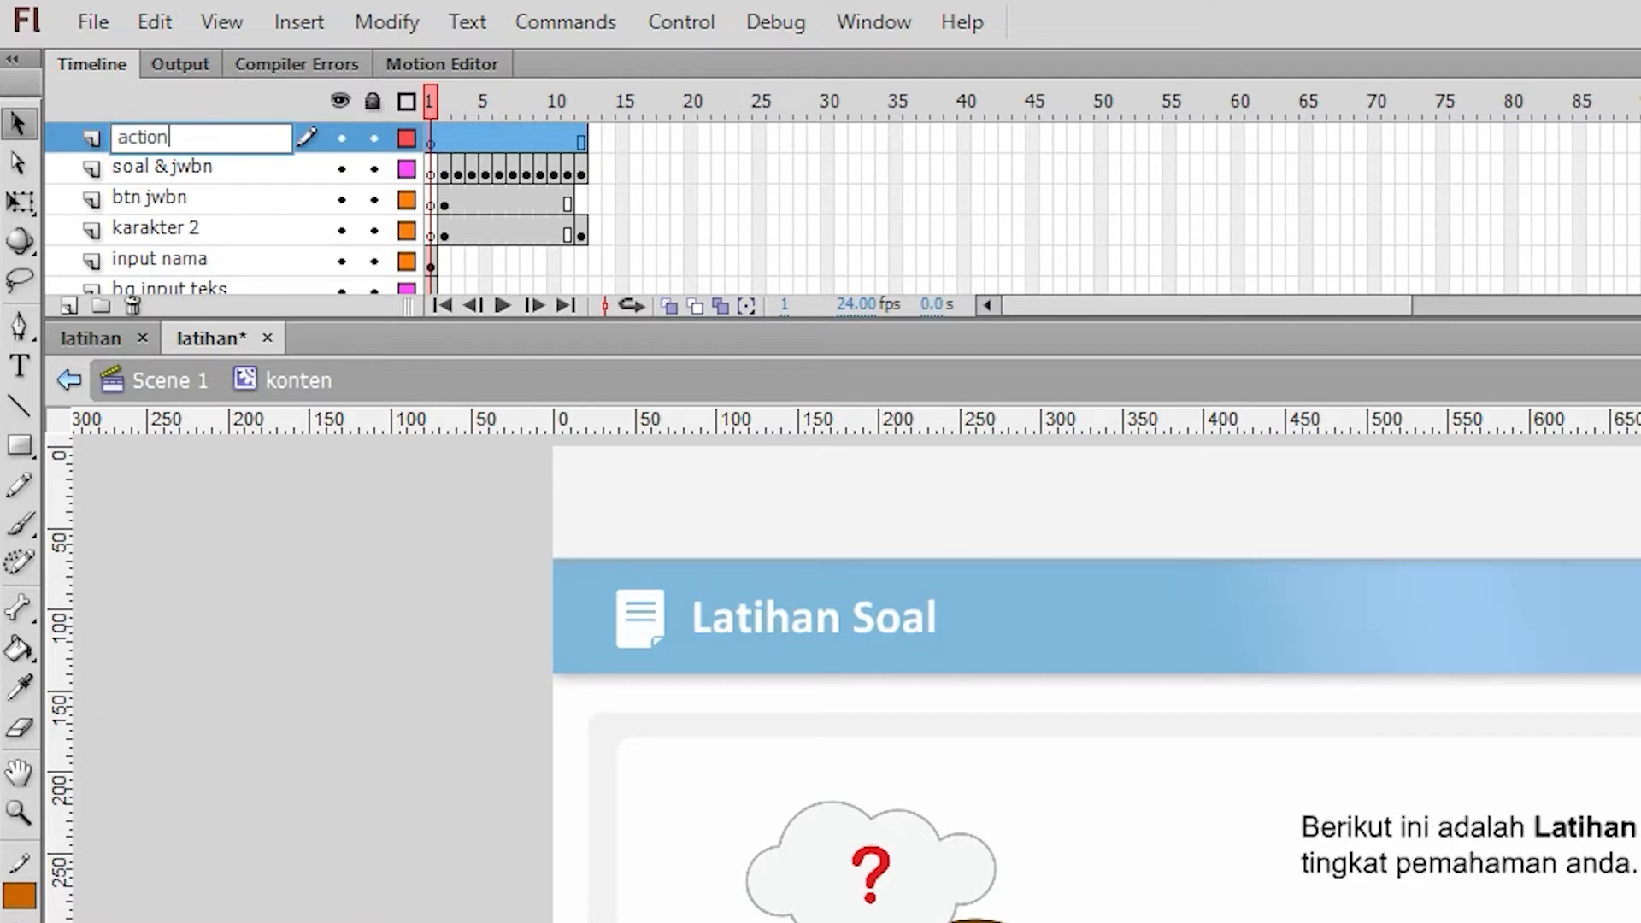
key(Return)
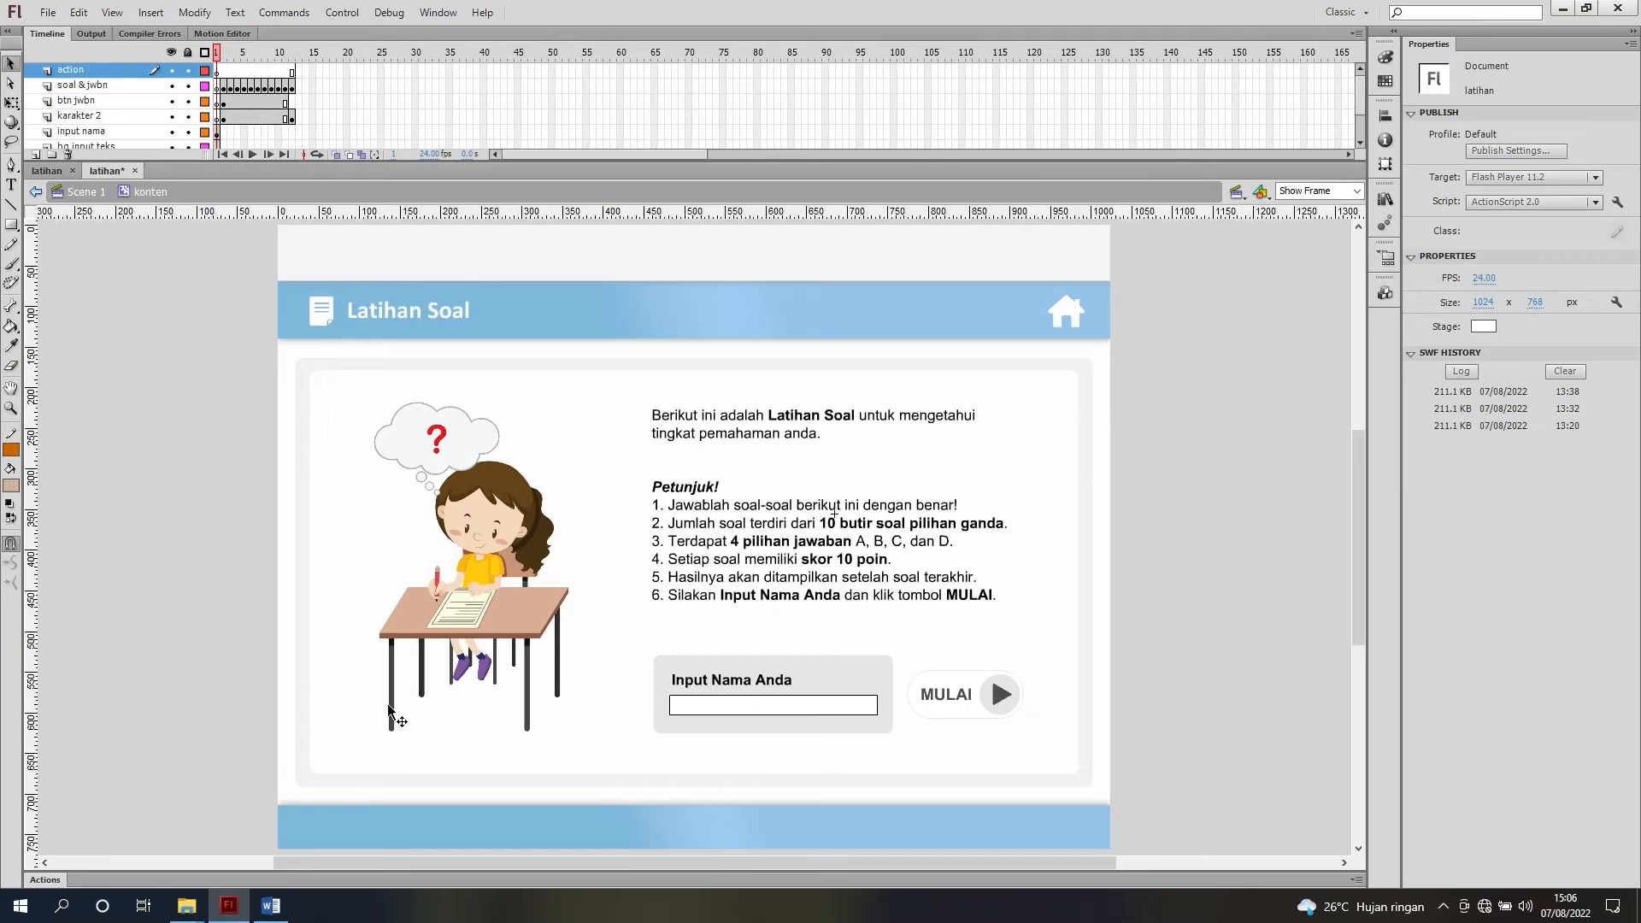
Step: Insert a stop() call in the script of frame 1 on the action layer
click(45, 880)
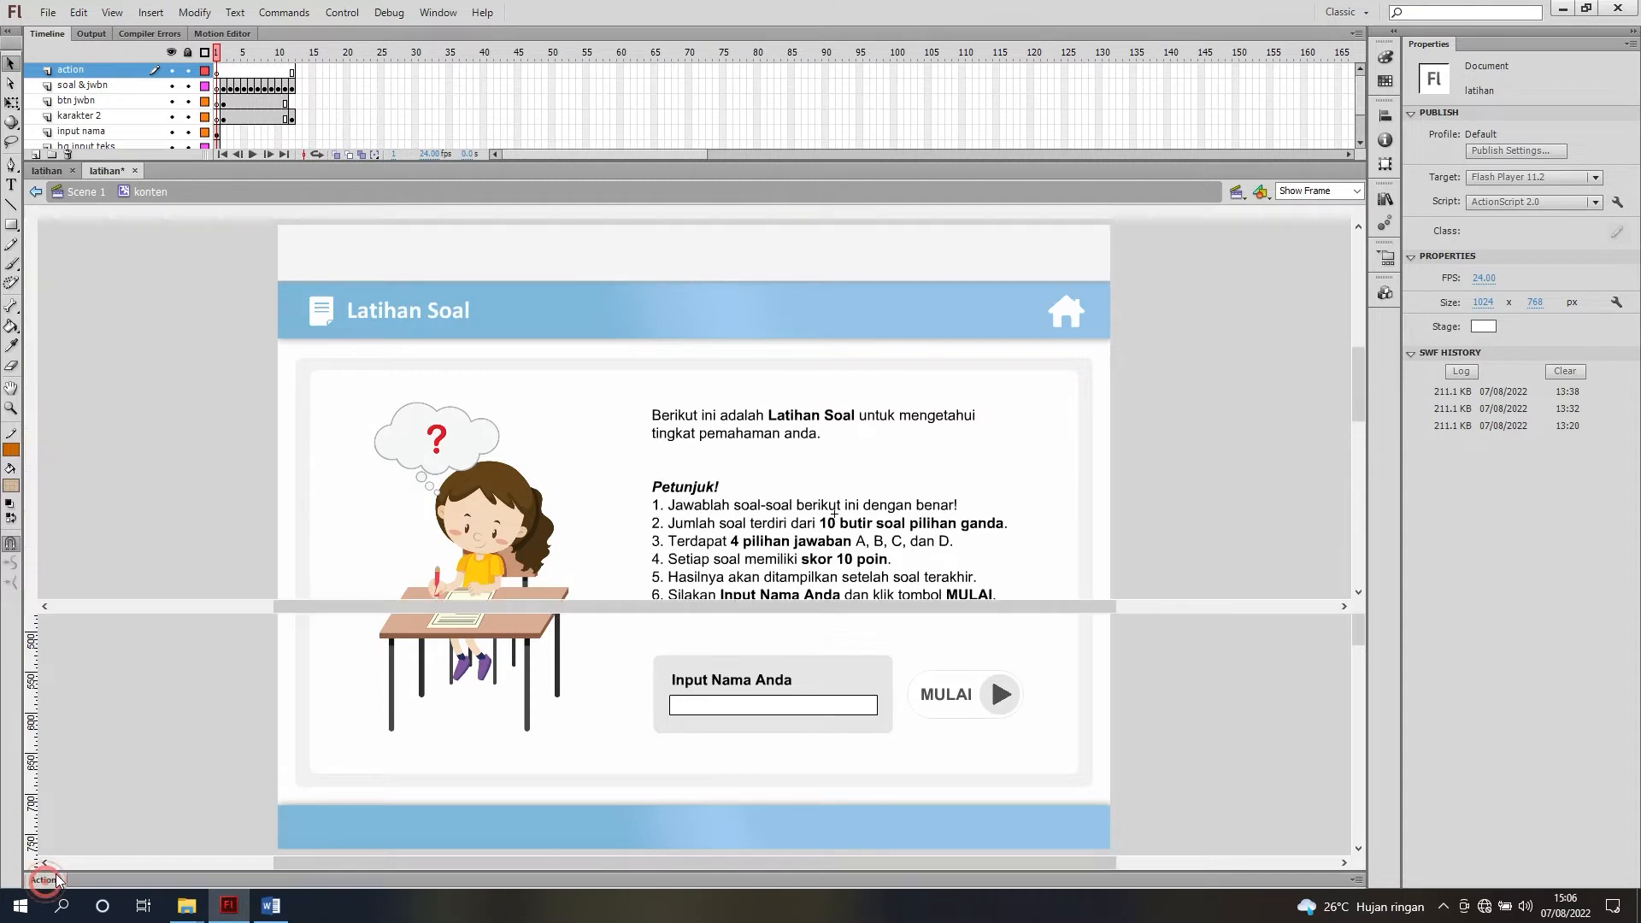
click(217, 72)
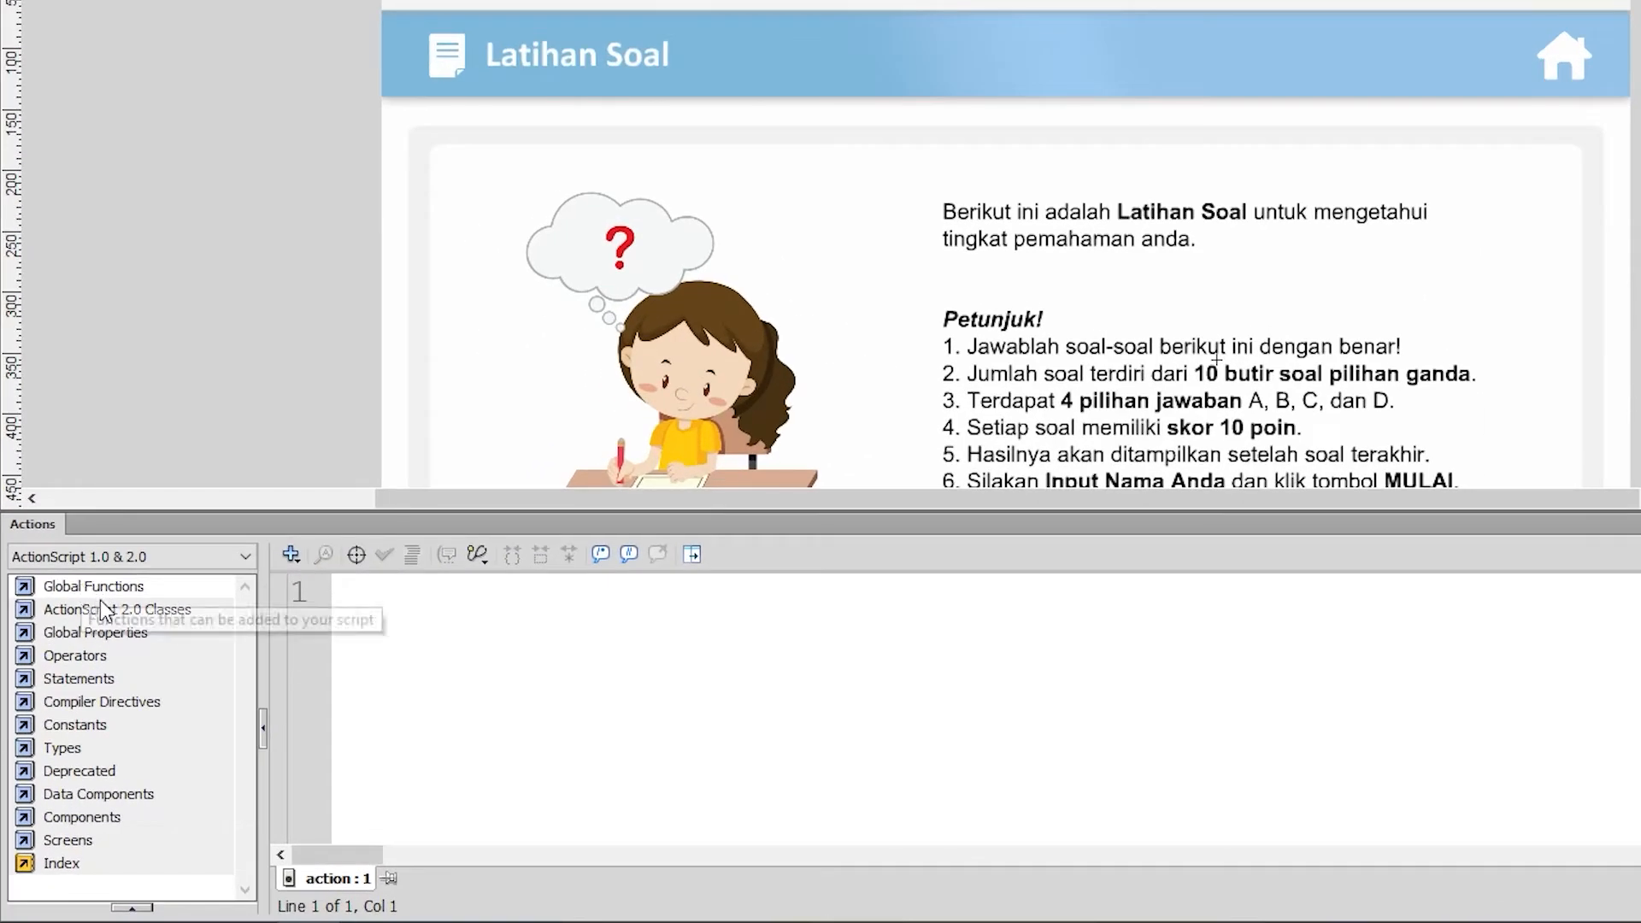
click(94, 670)
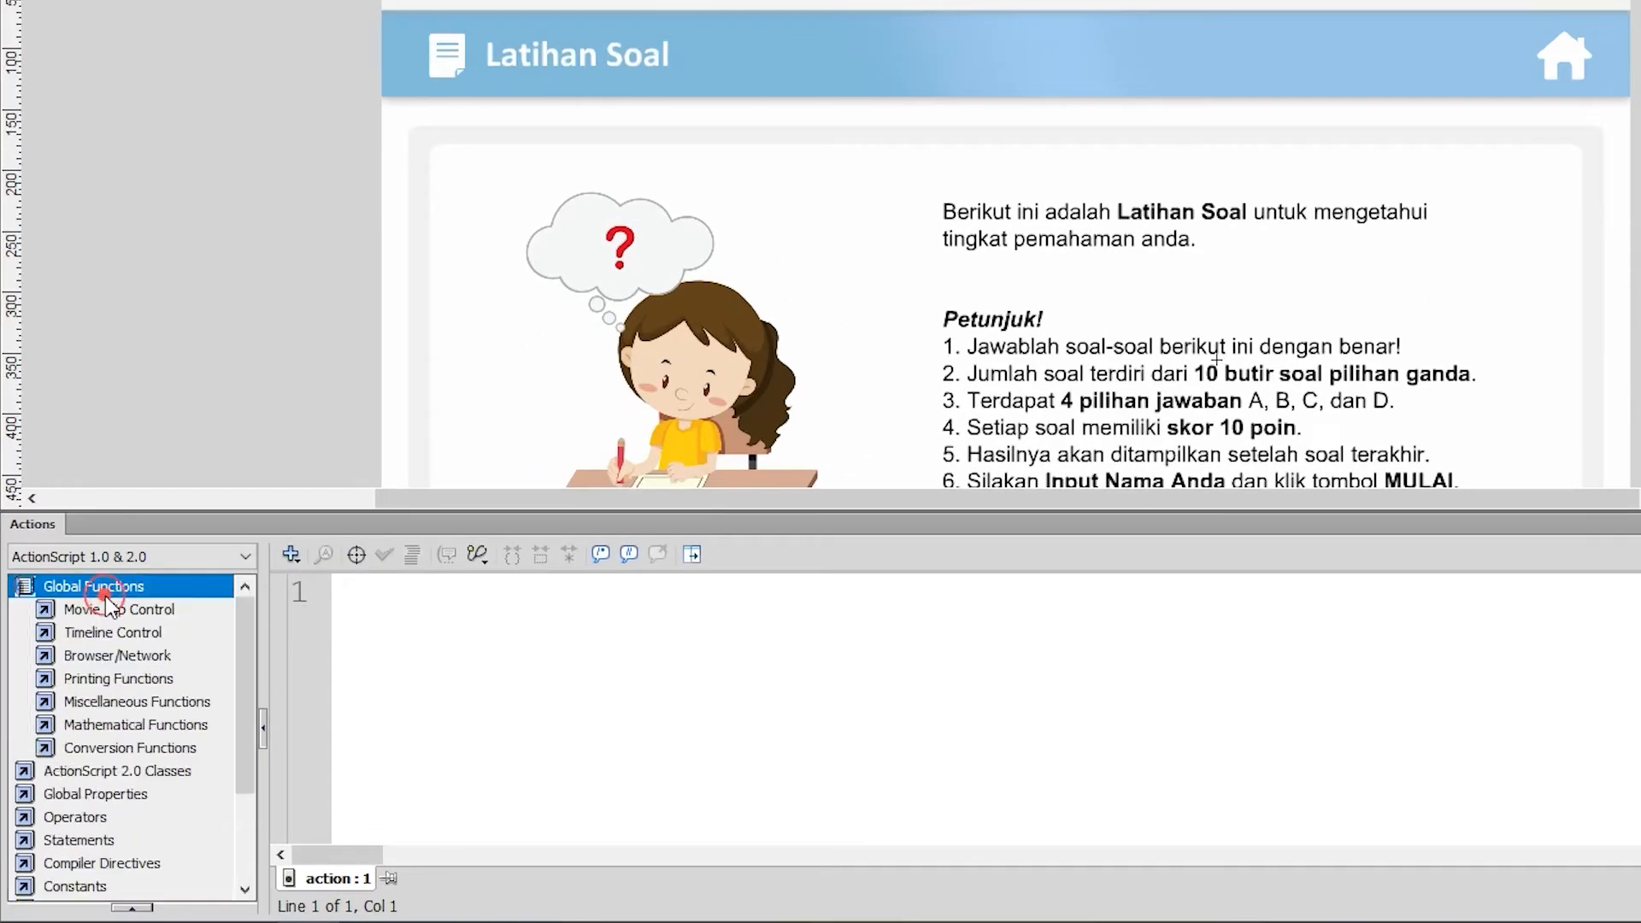
click(132, 631)
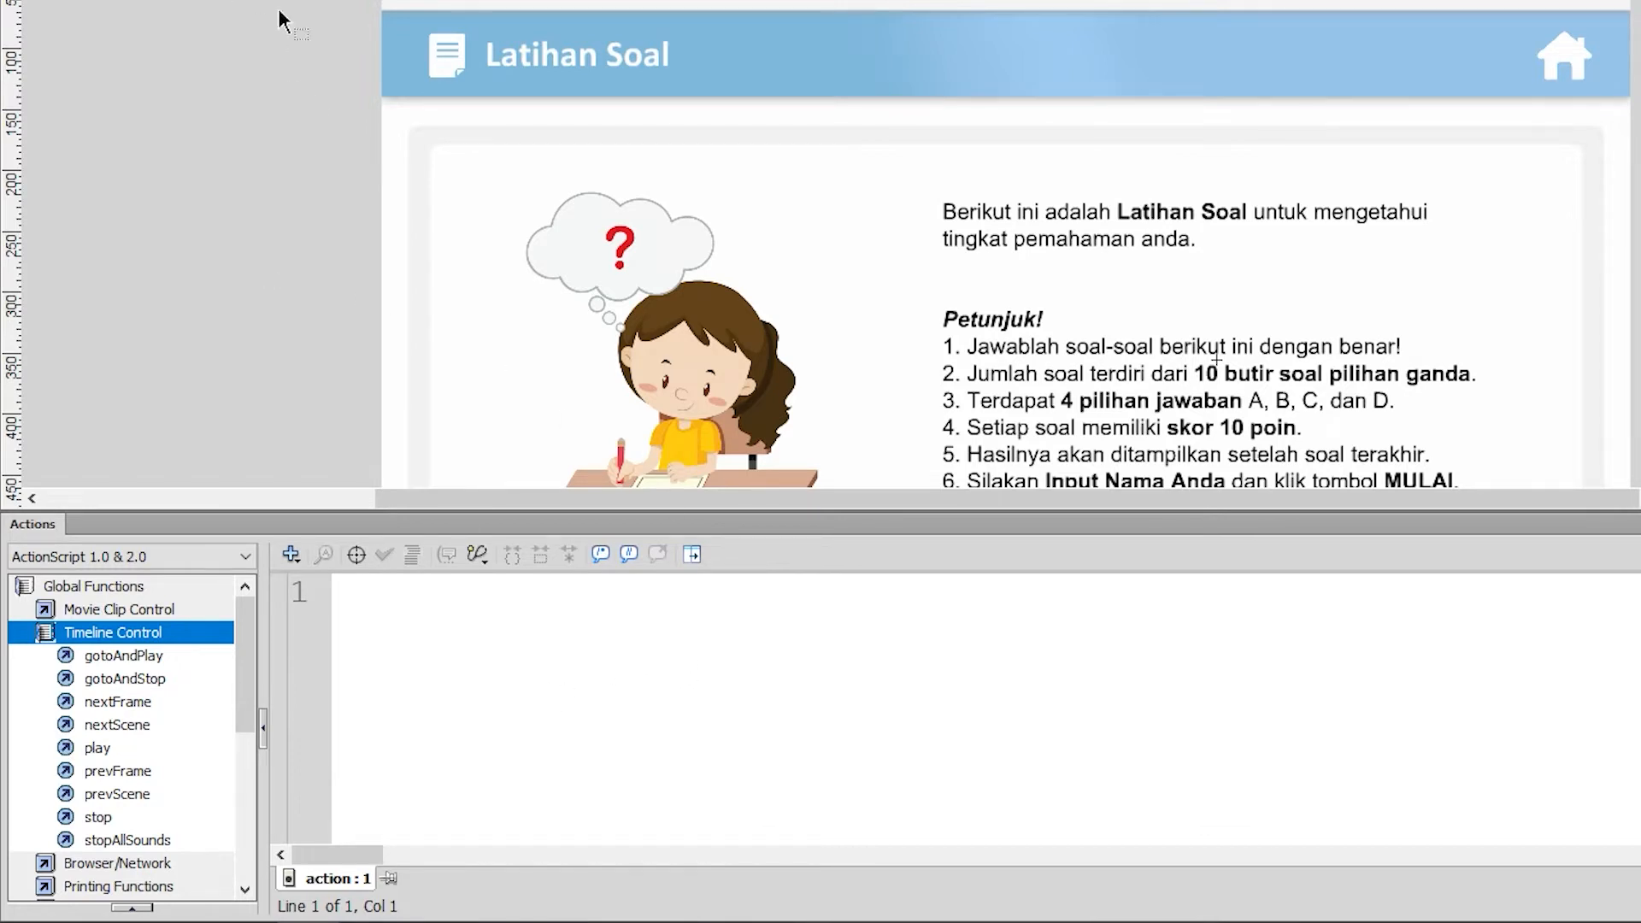
double_click(86, 817)
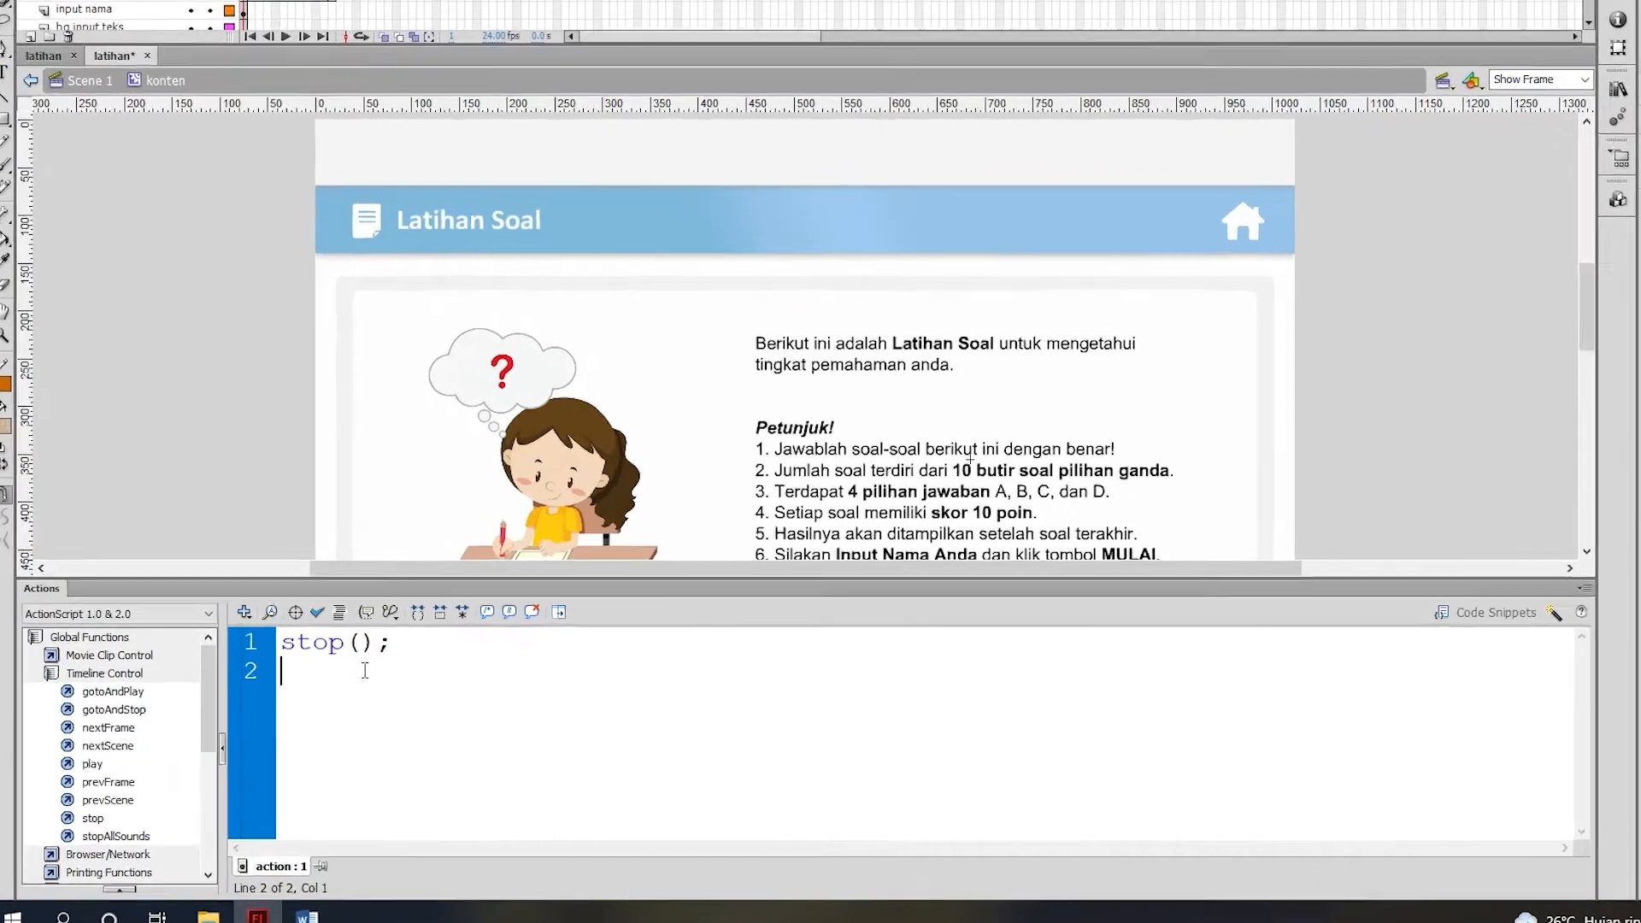
Step: Initialise the variables skor, benar and salah to 0 below frame 1's stop() call, and auto-format the script
key(Return)
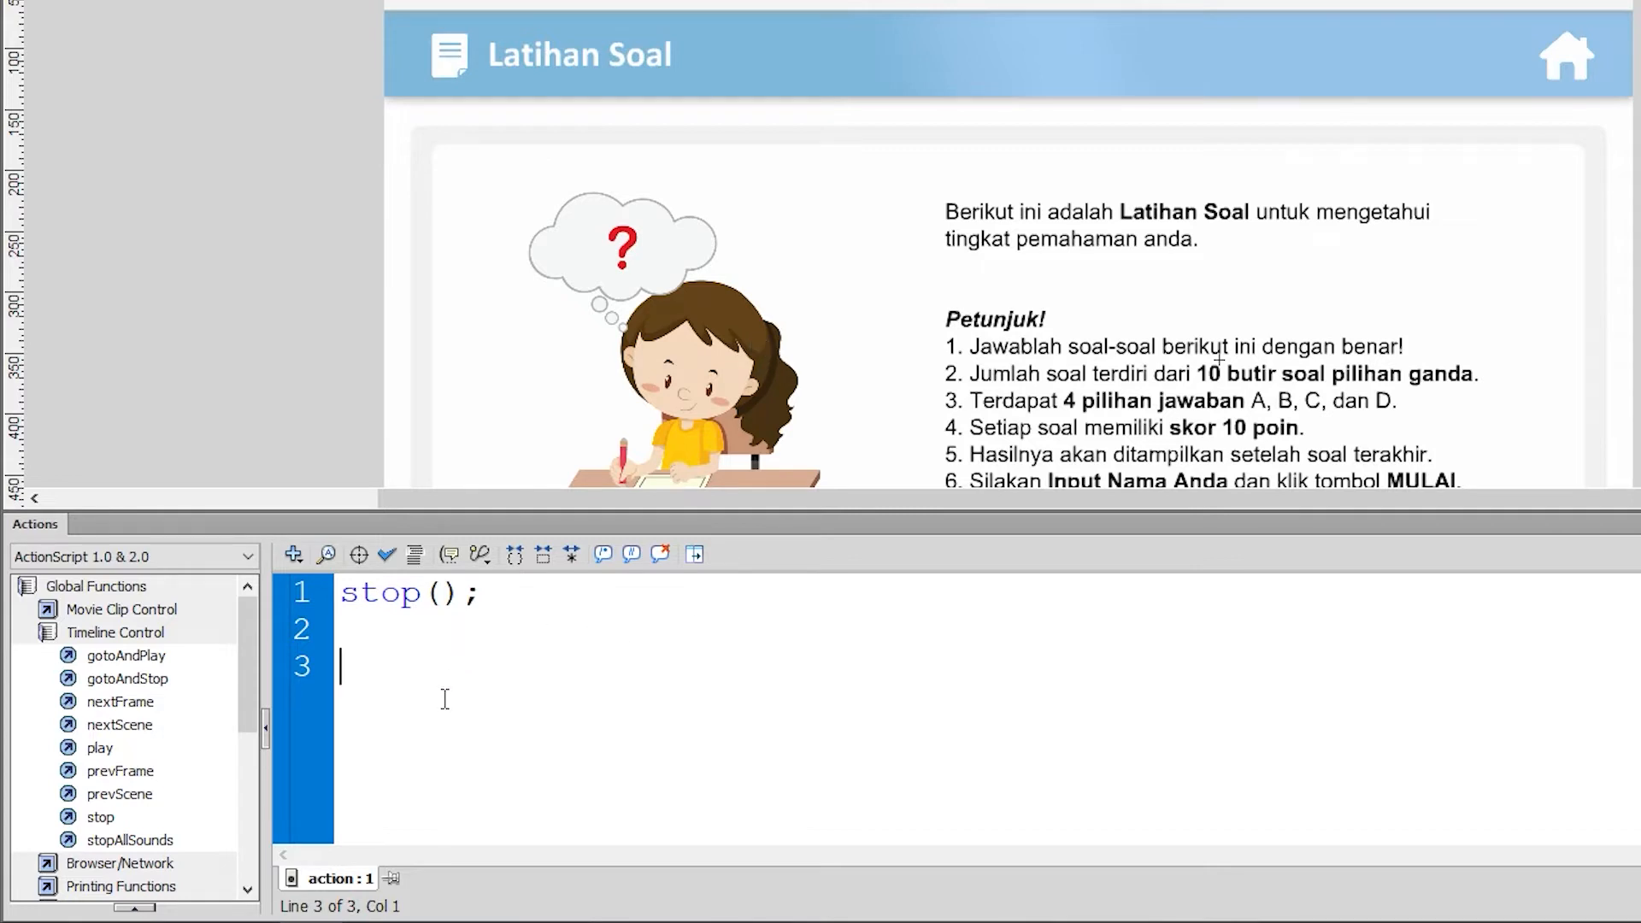
text(skor=0)
key(Return)
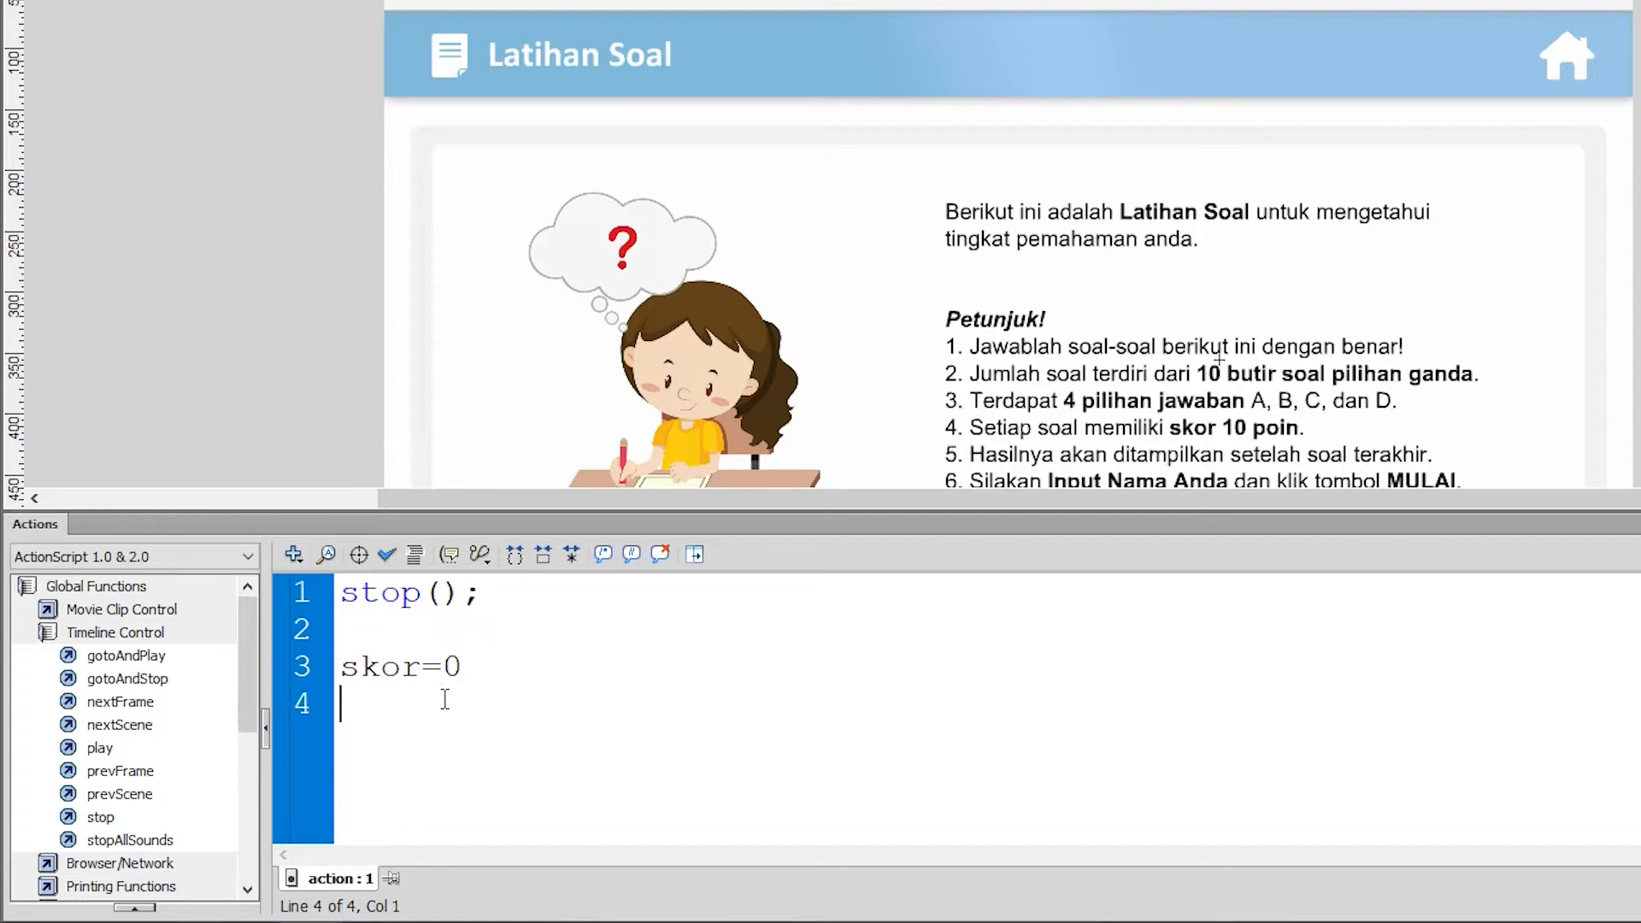
text(benar=0)
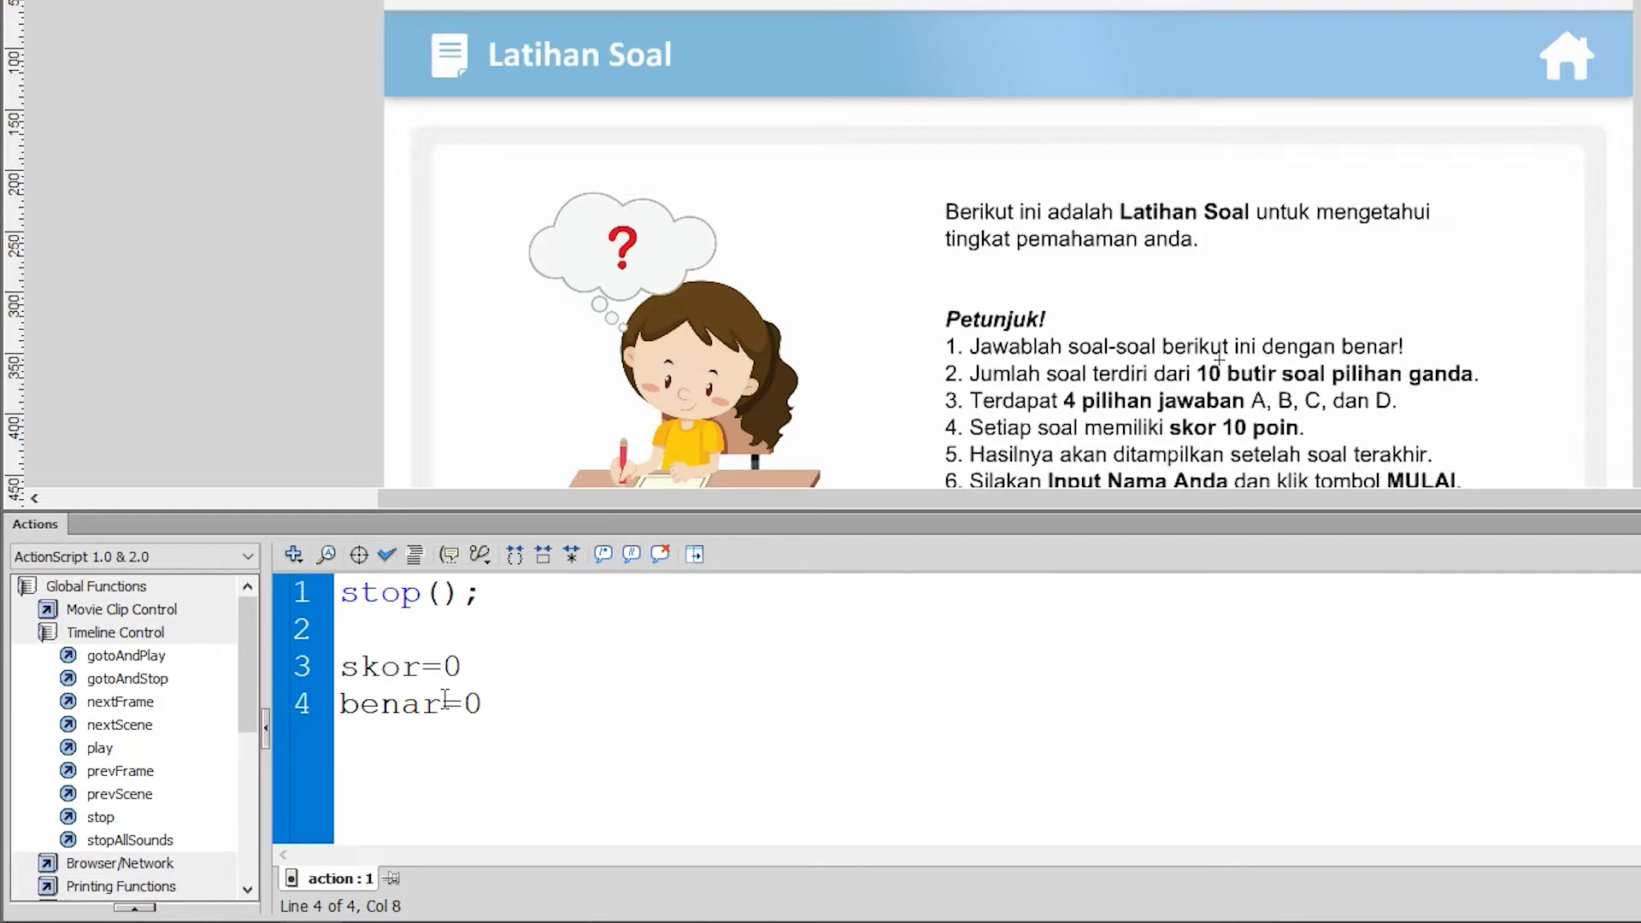
key(Return)
text(salah=0)
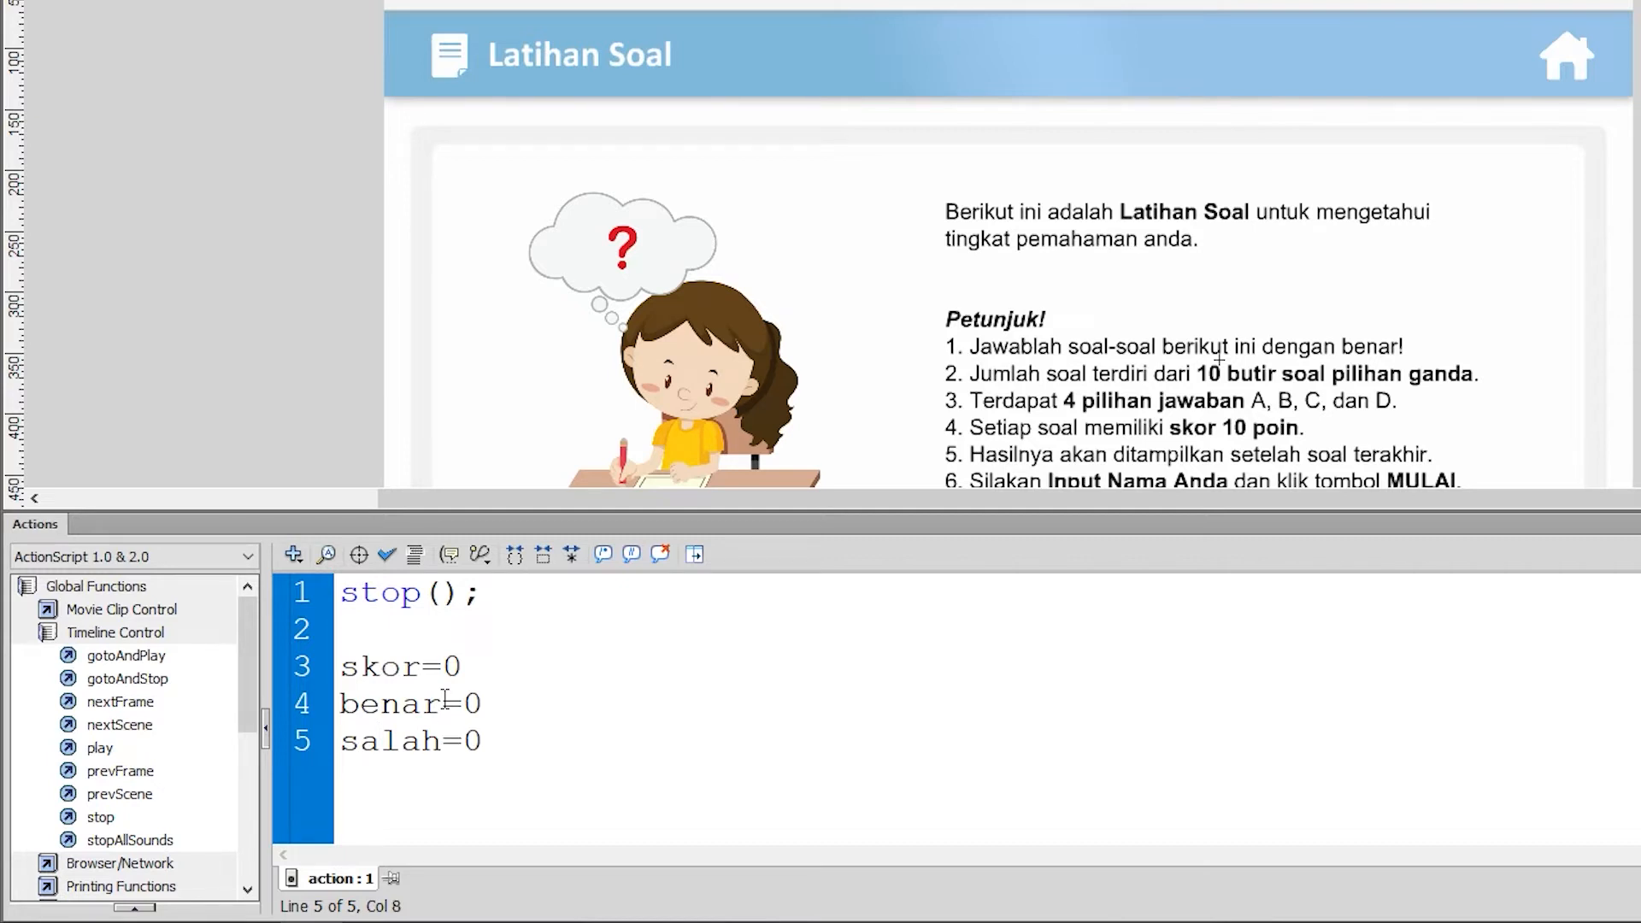
click(414, 553)
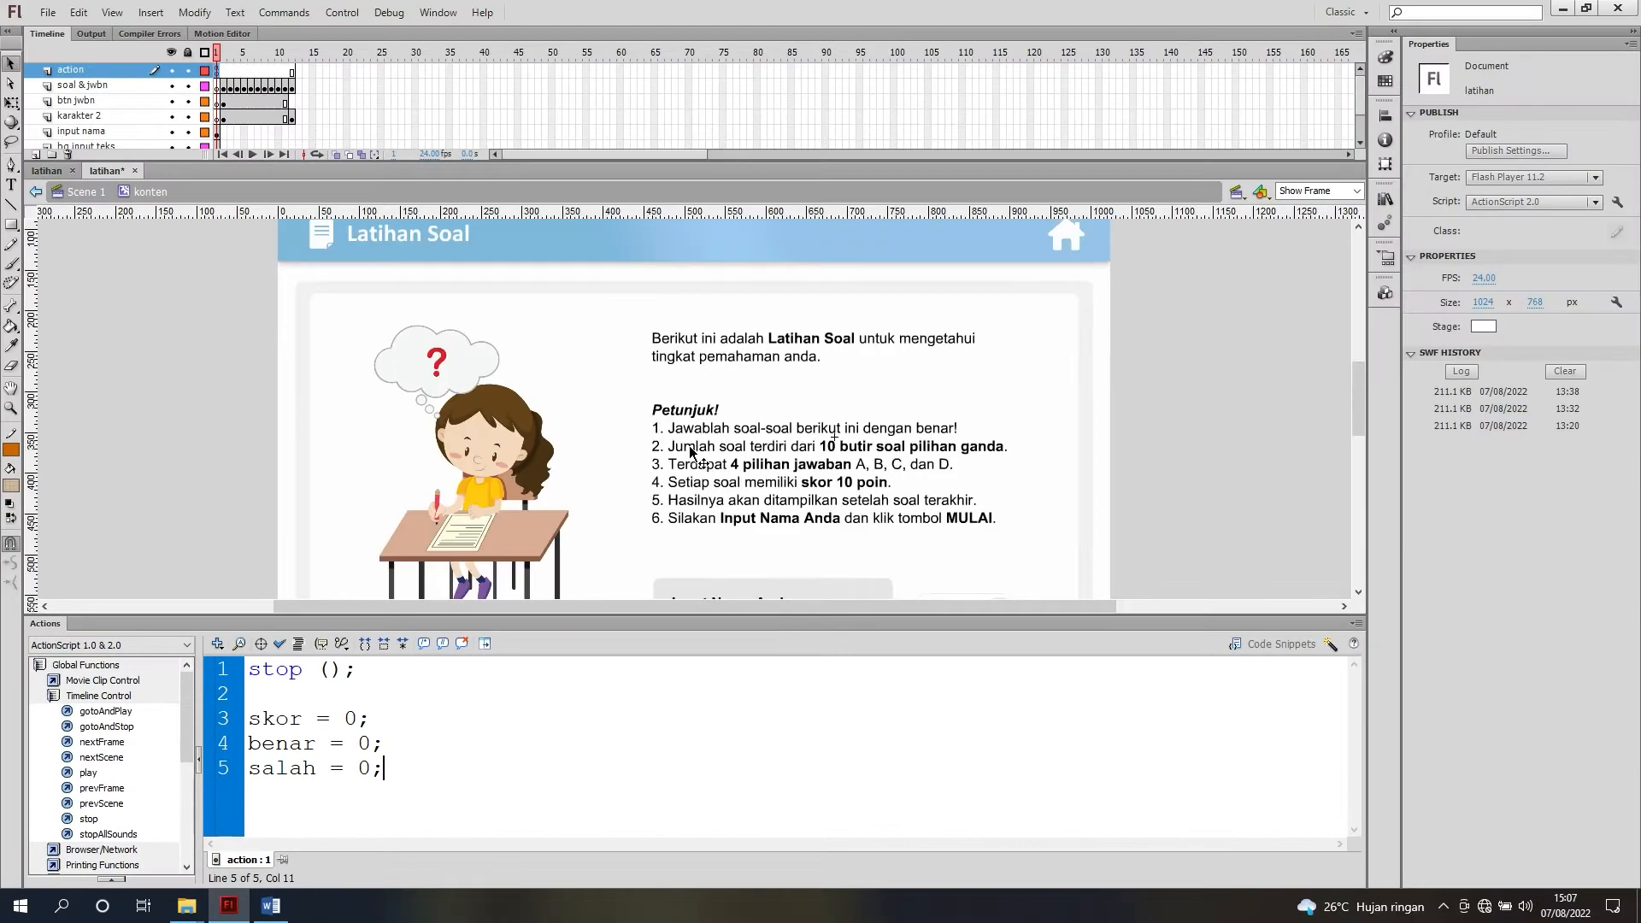
Step: Insert a stop() call in the script of the action layer's frame 2, followed by a blank line
scroll(690, 453, up, 3)
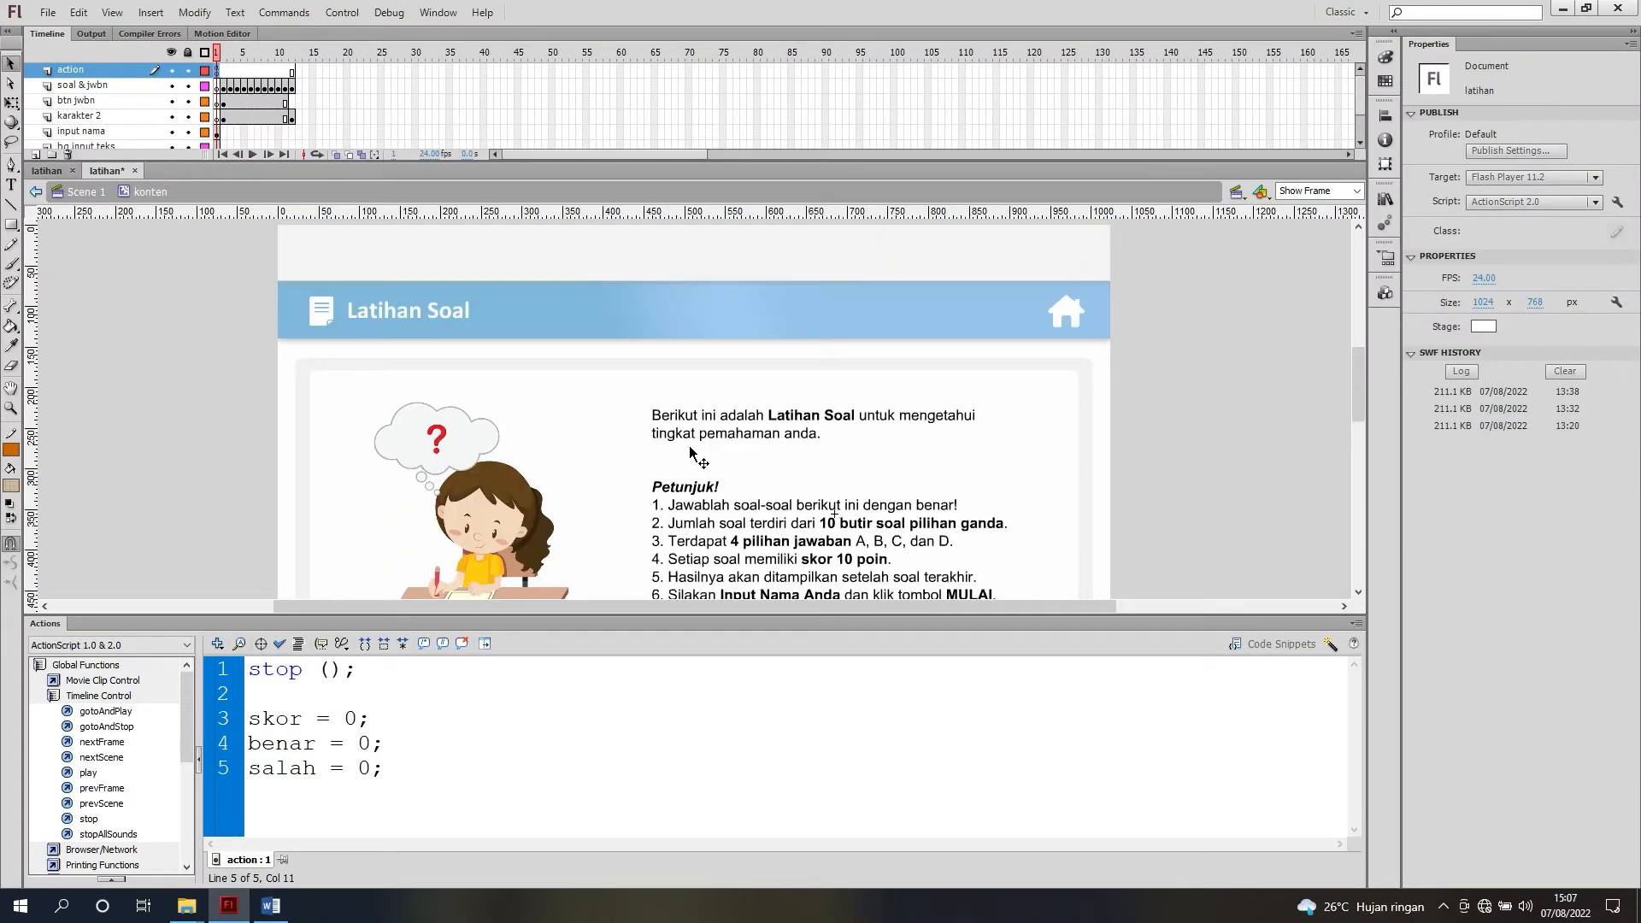
click(224, 72)
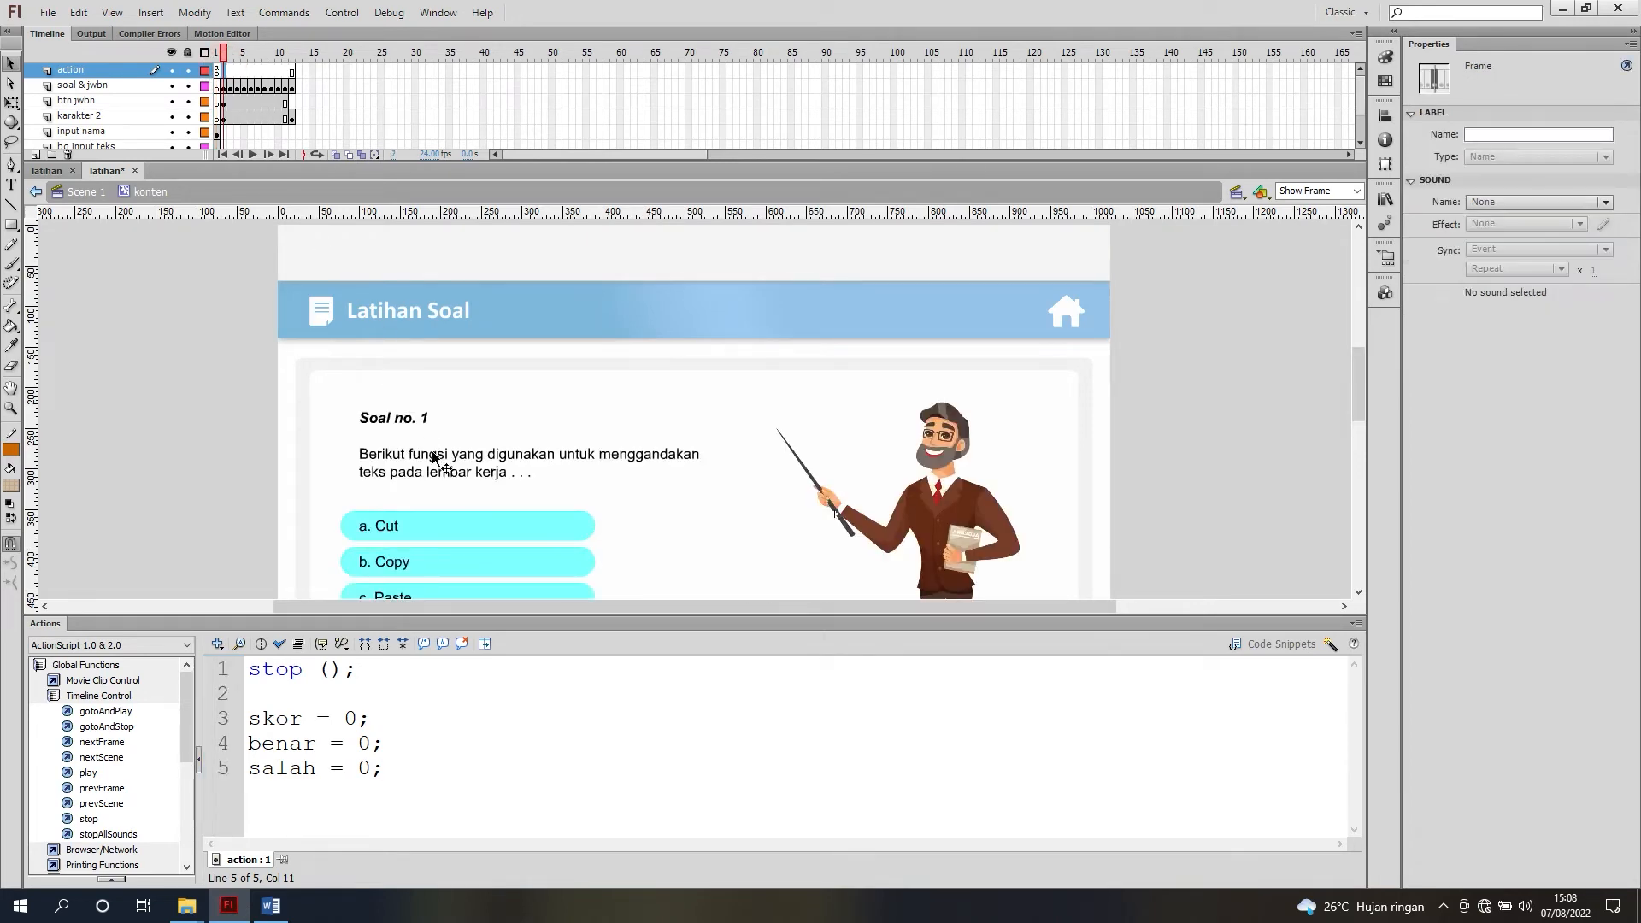
scroll(435, 459, down, 3)
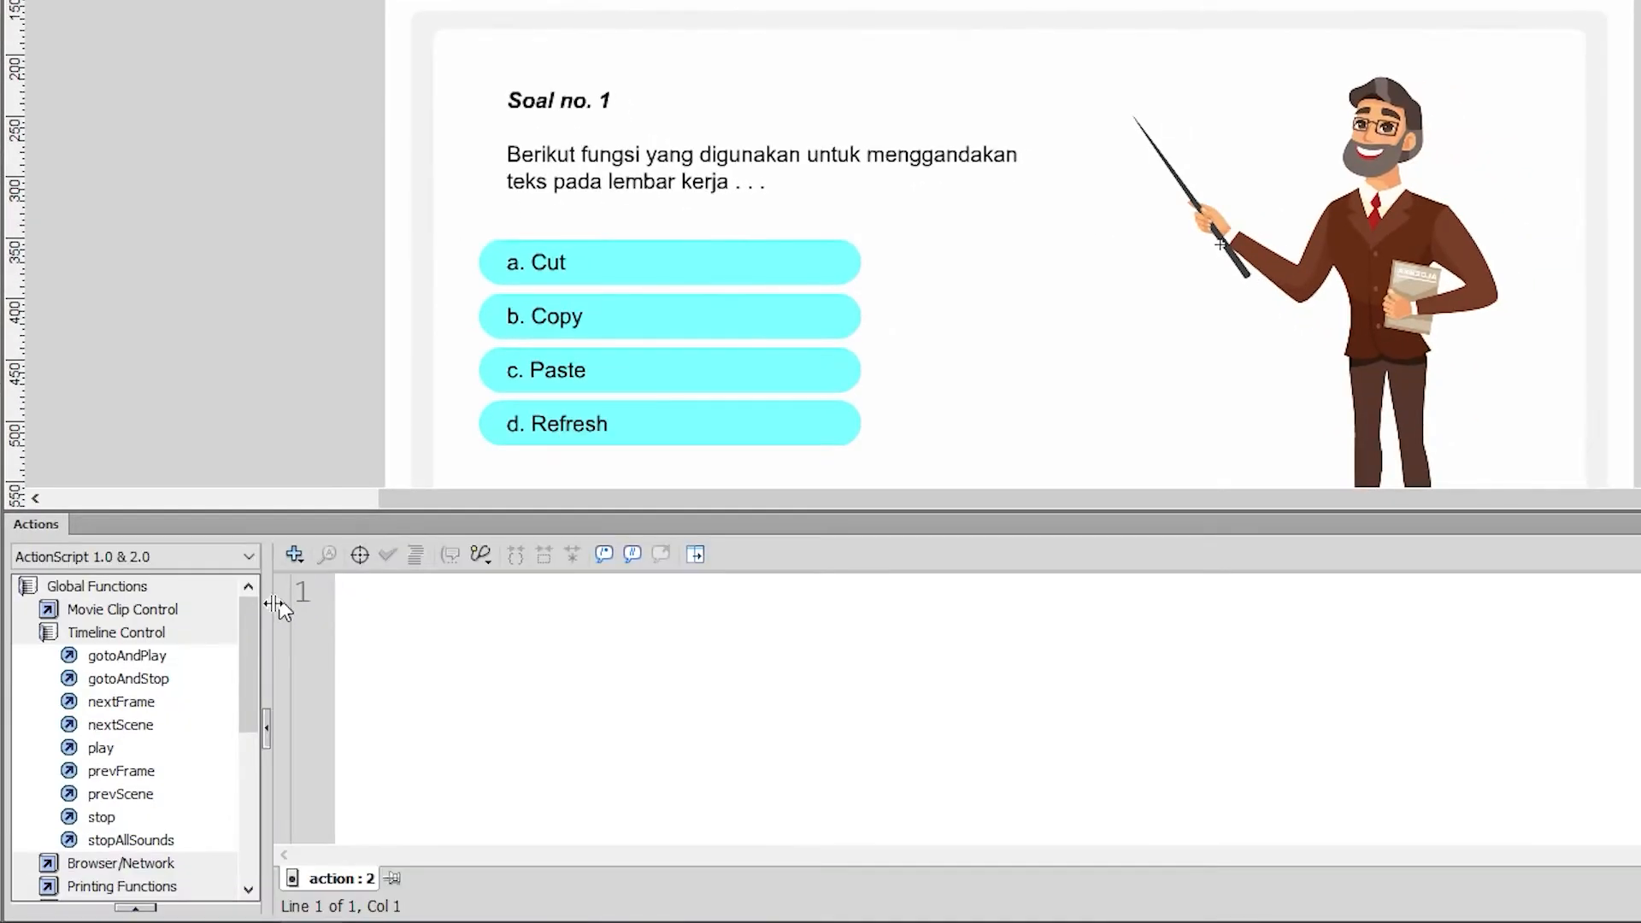
click(381, 612)
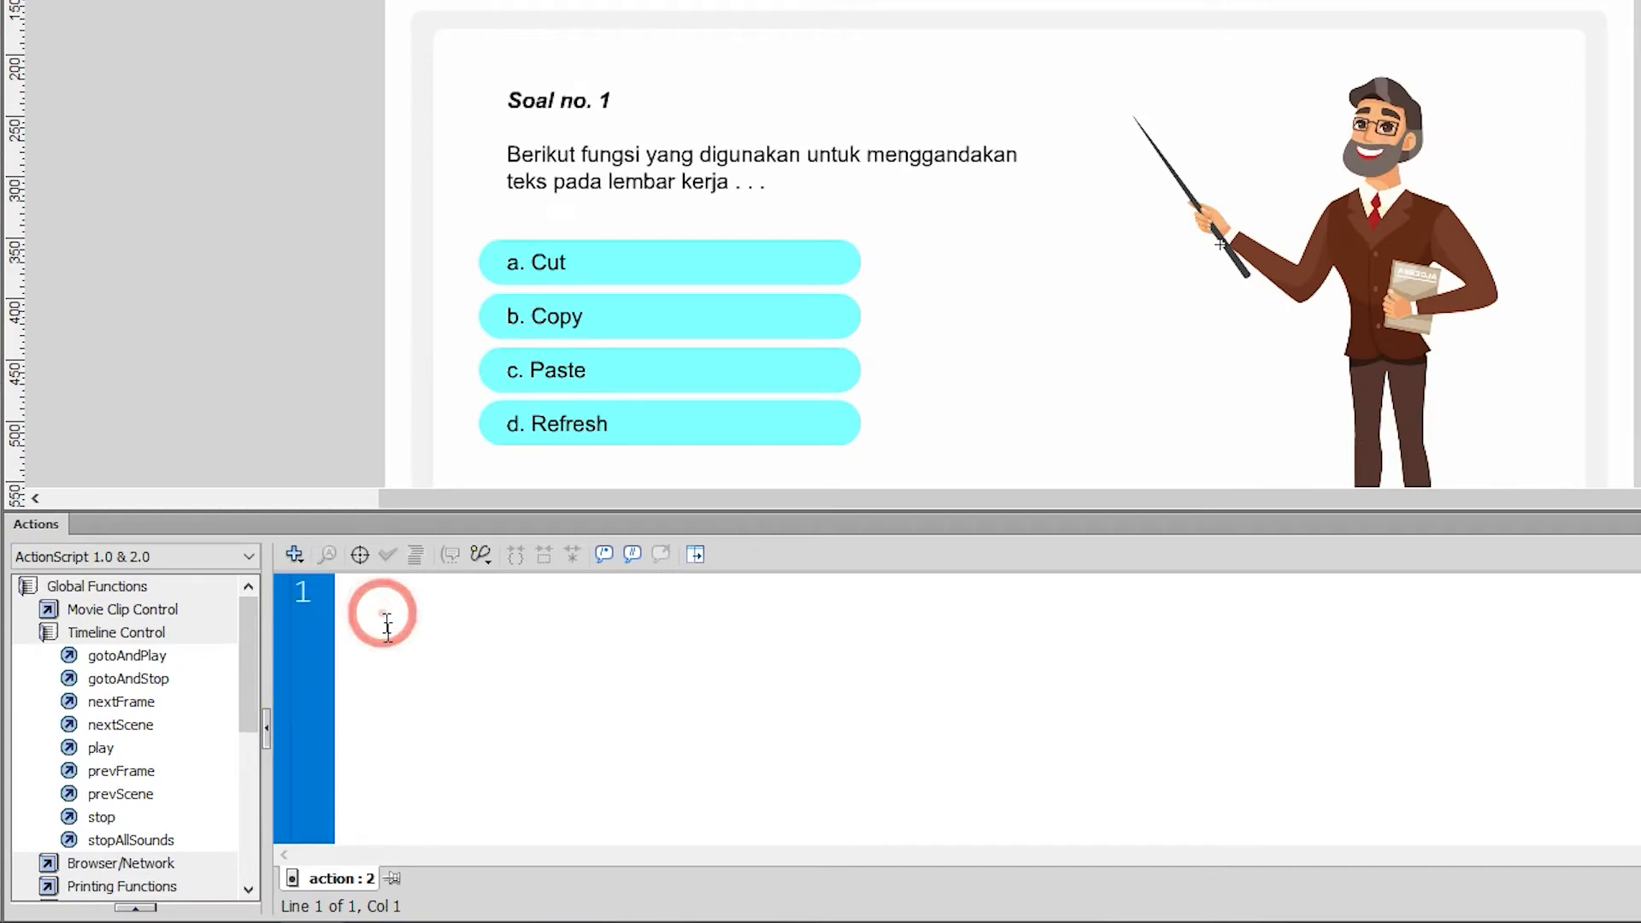
double_click(101, 816)
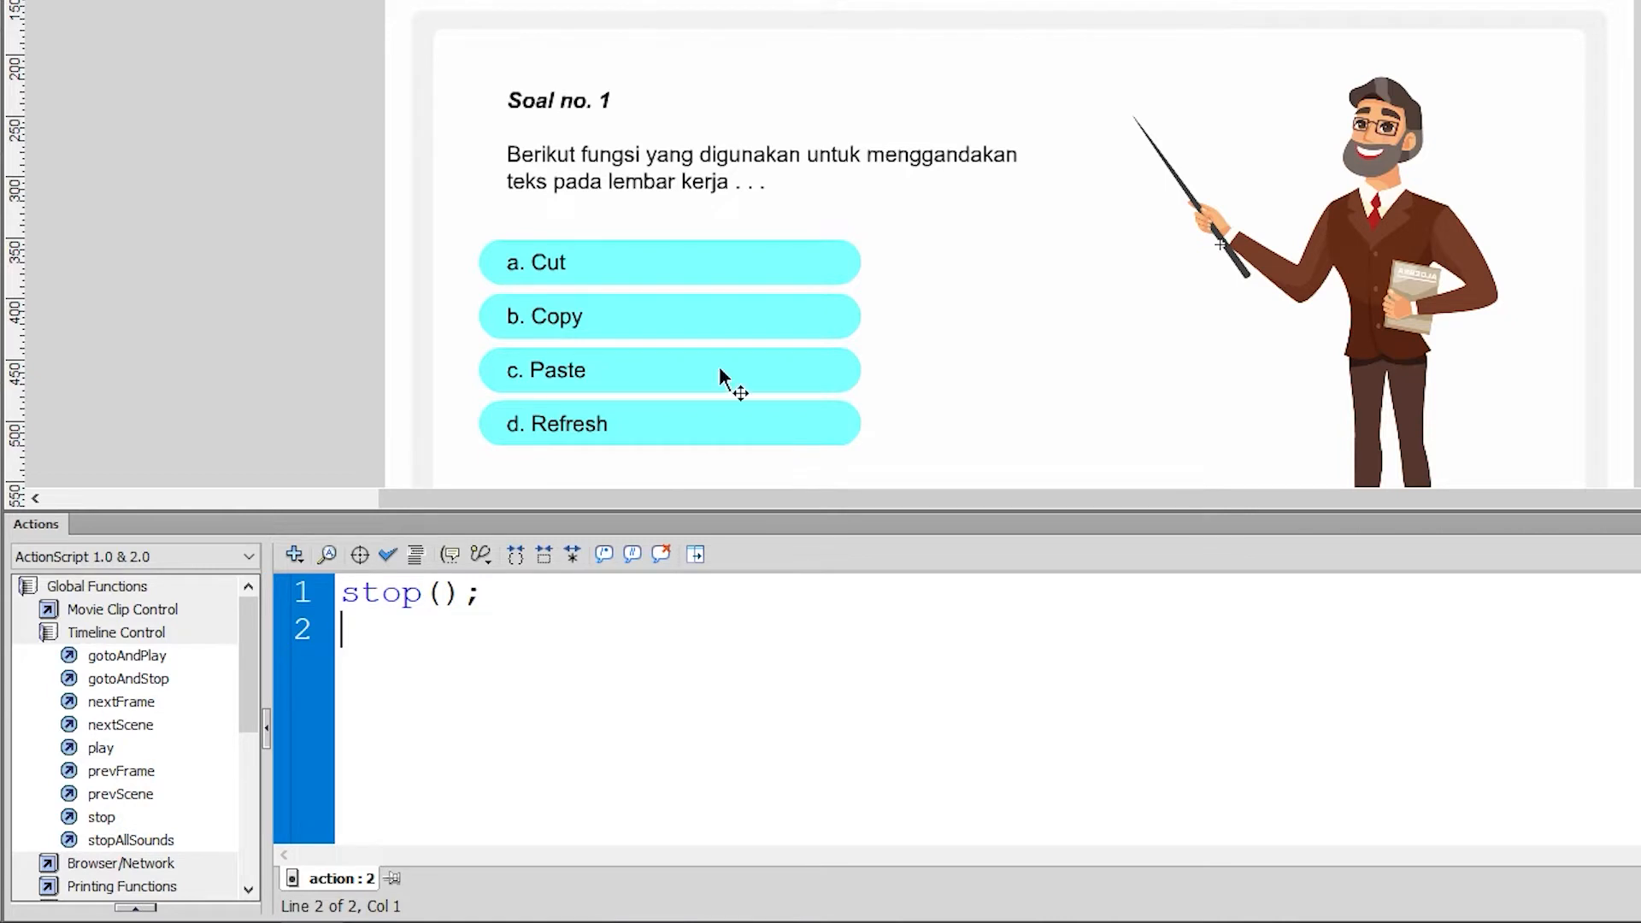
scroll(768, 214, down, 3)
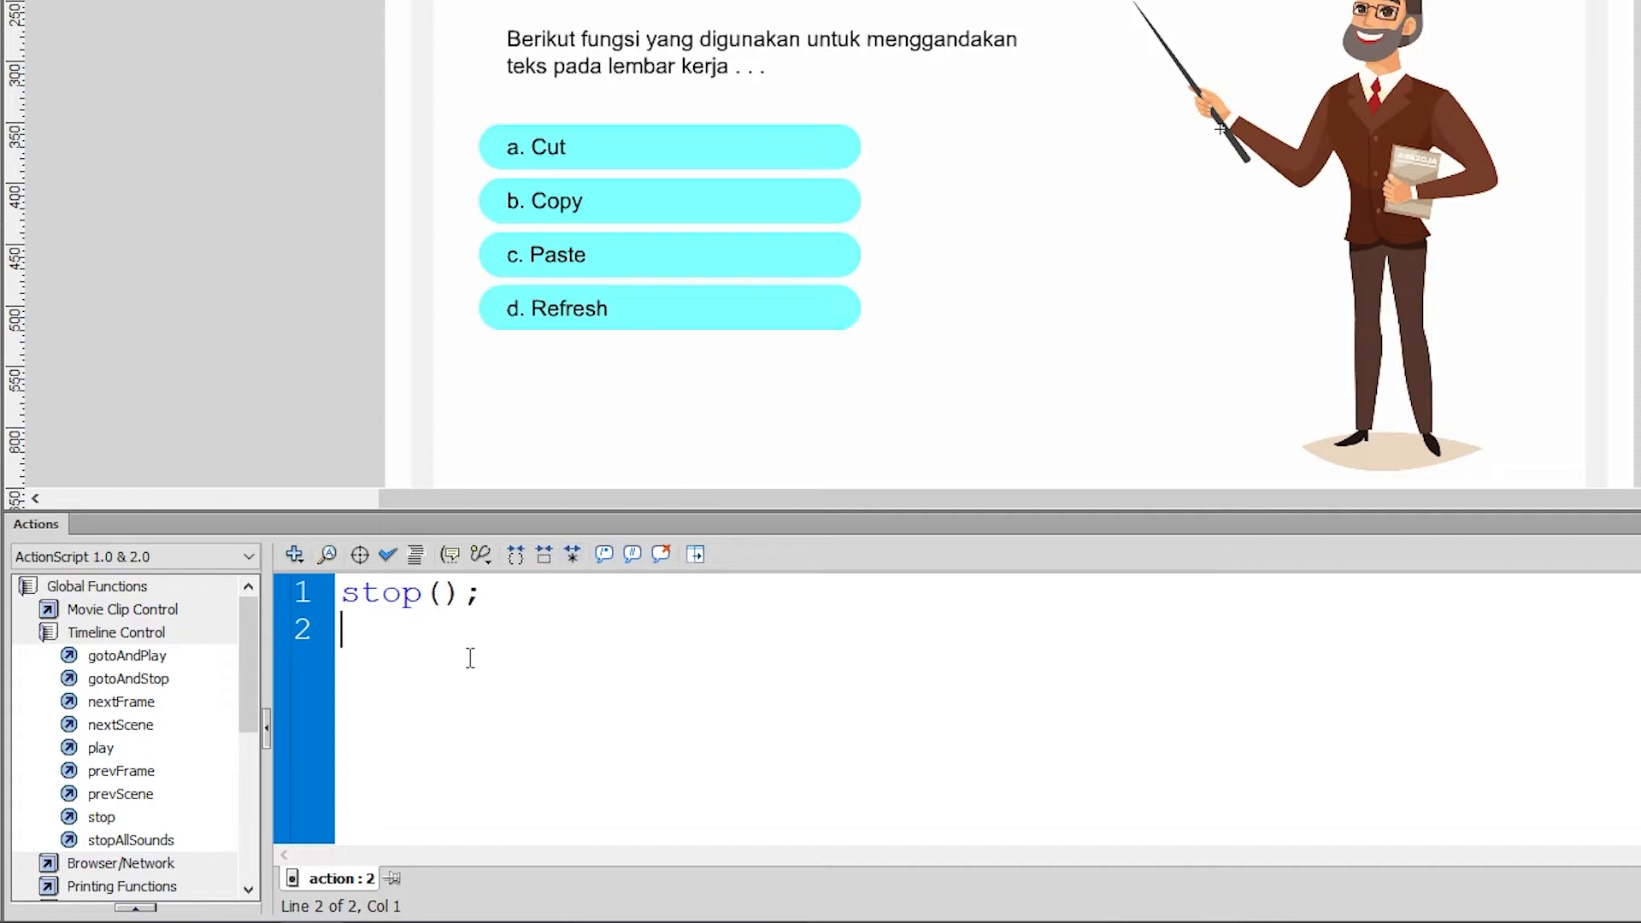
key(Return)
Step: Select the "a. Cut" answer button of Soal no. 1
click(814, 145)
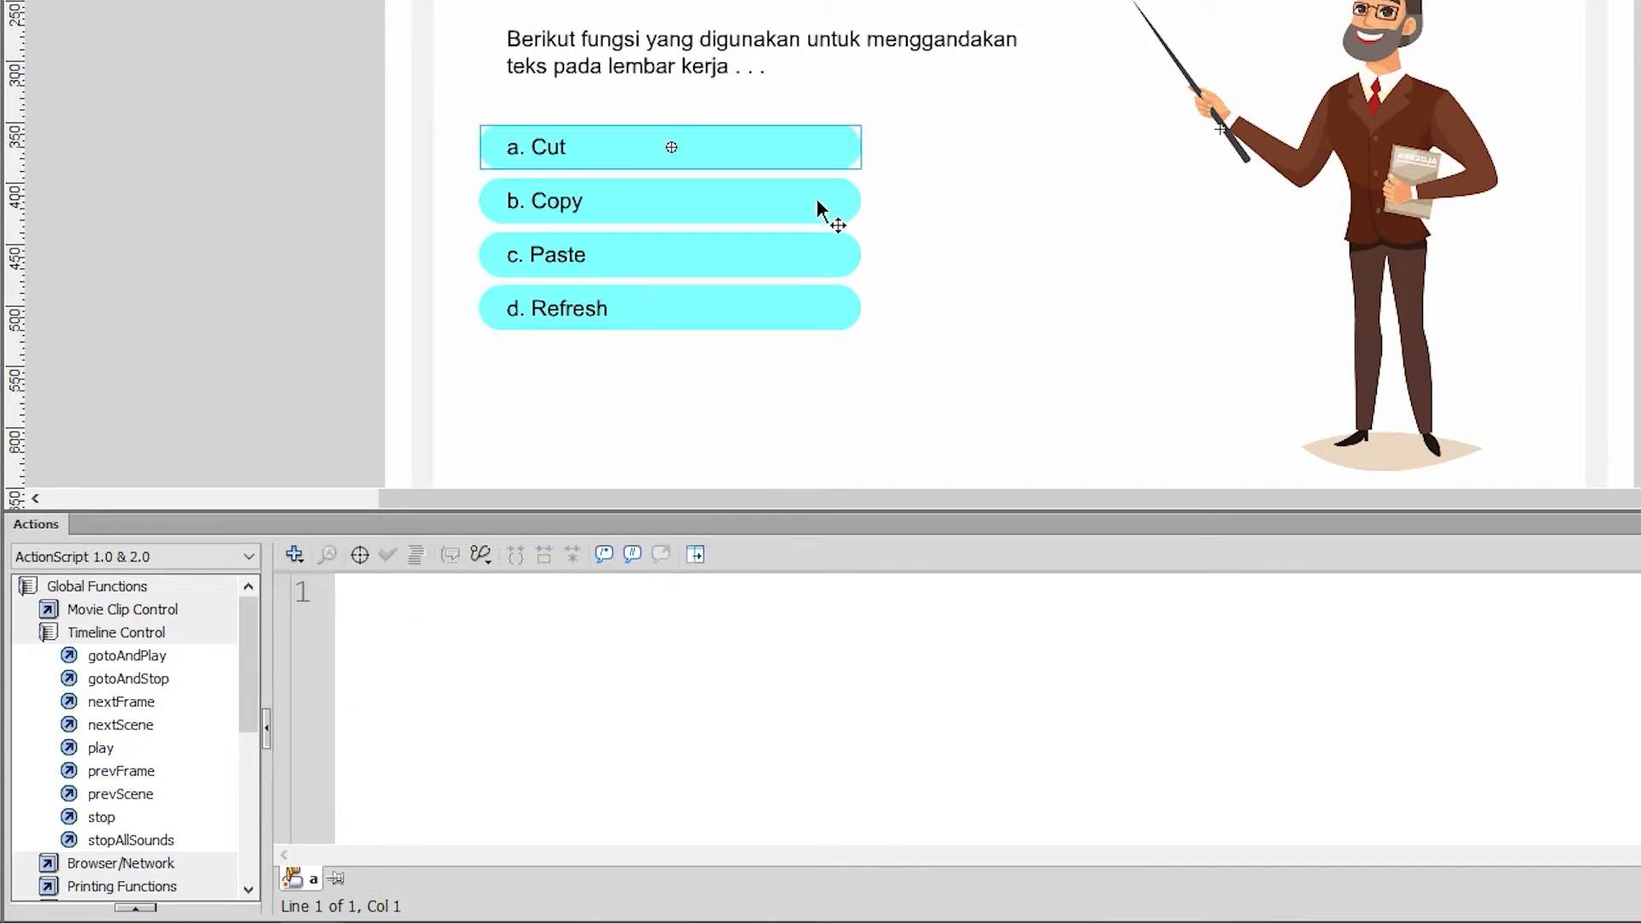